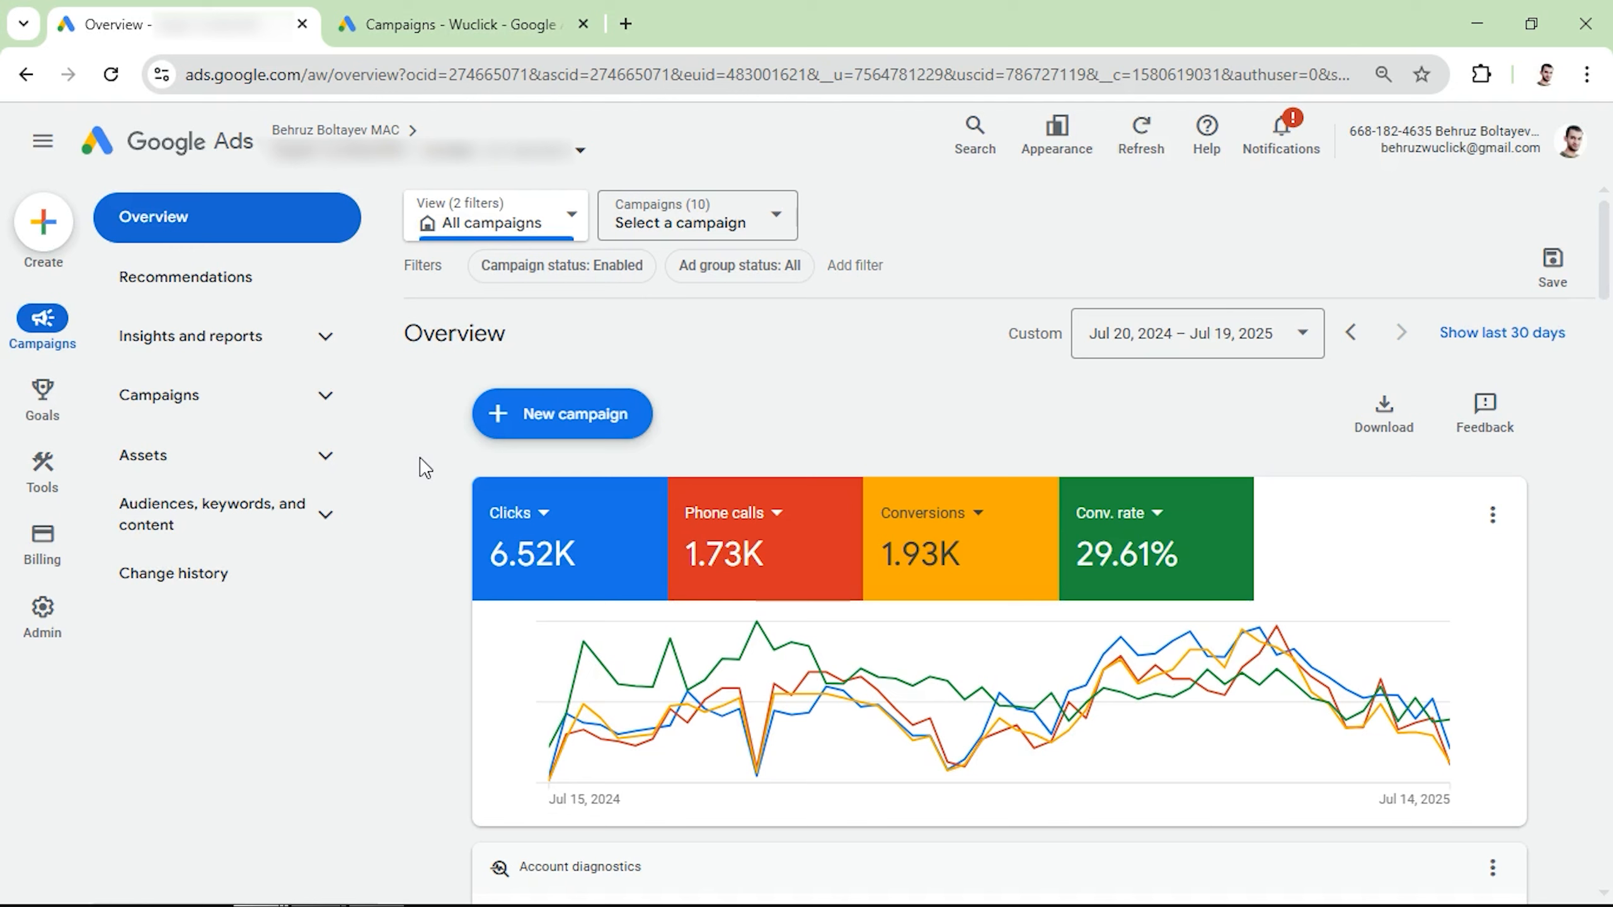
Check the overview's date range options and inspect the exact clicks, phone calls and conversions figures
click(1307, 359)
scroll(1073, 732, down, 2)
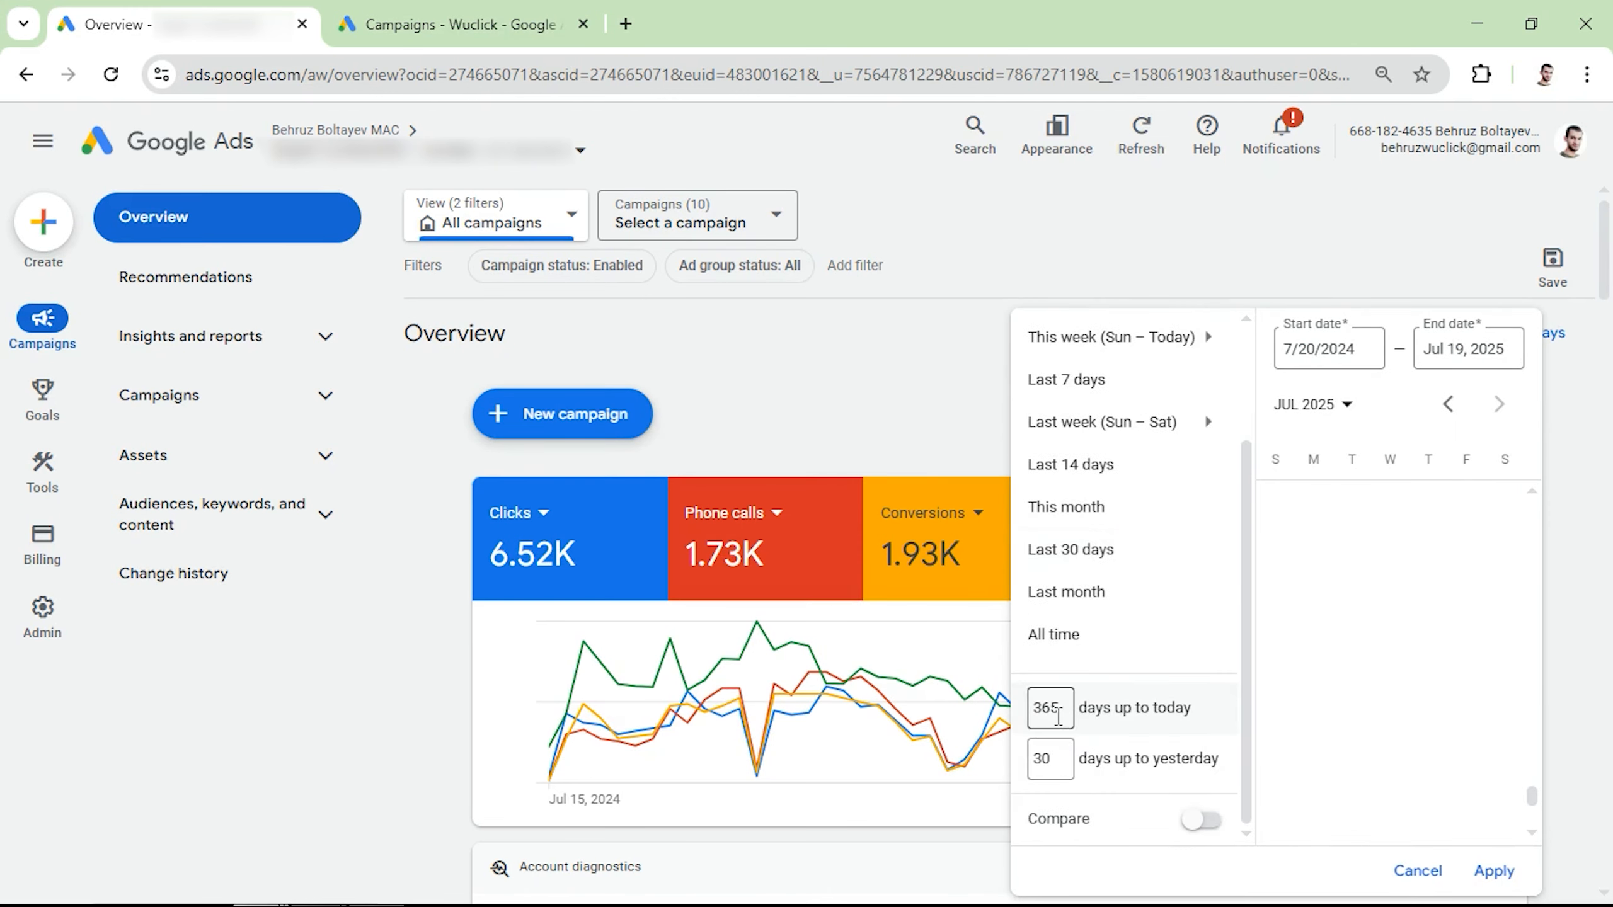
click(924, 395)
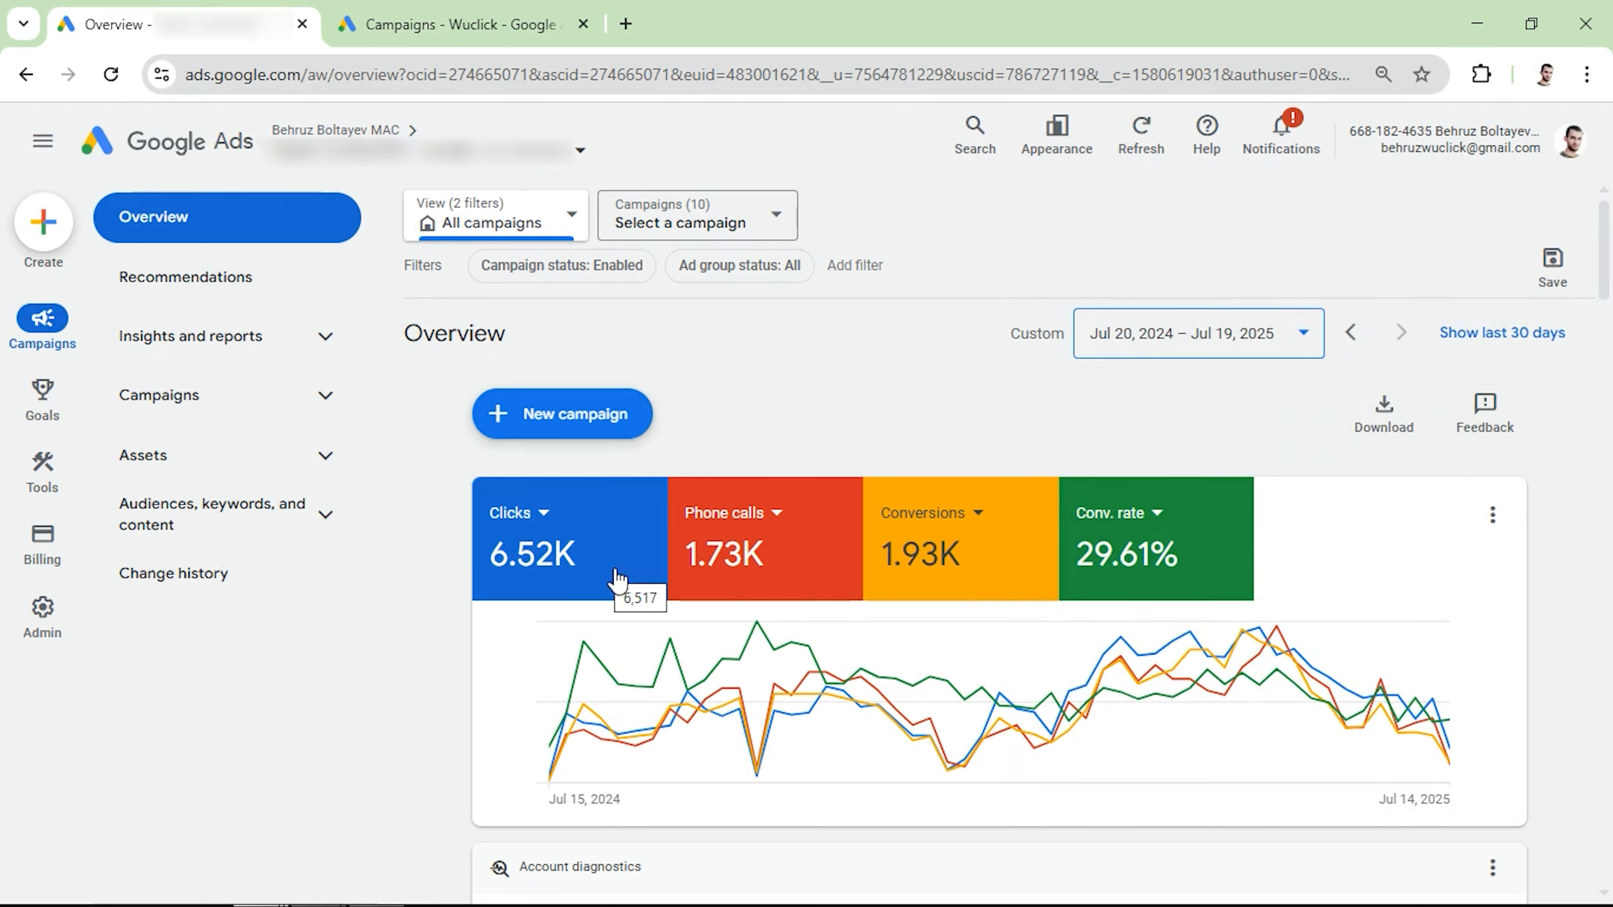
mouse_move(699, 582)
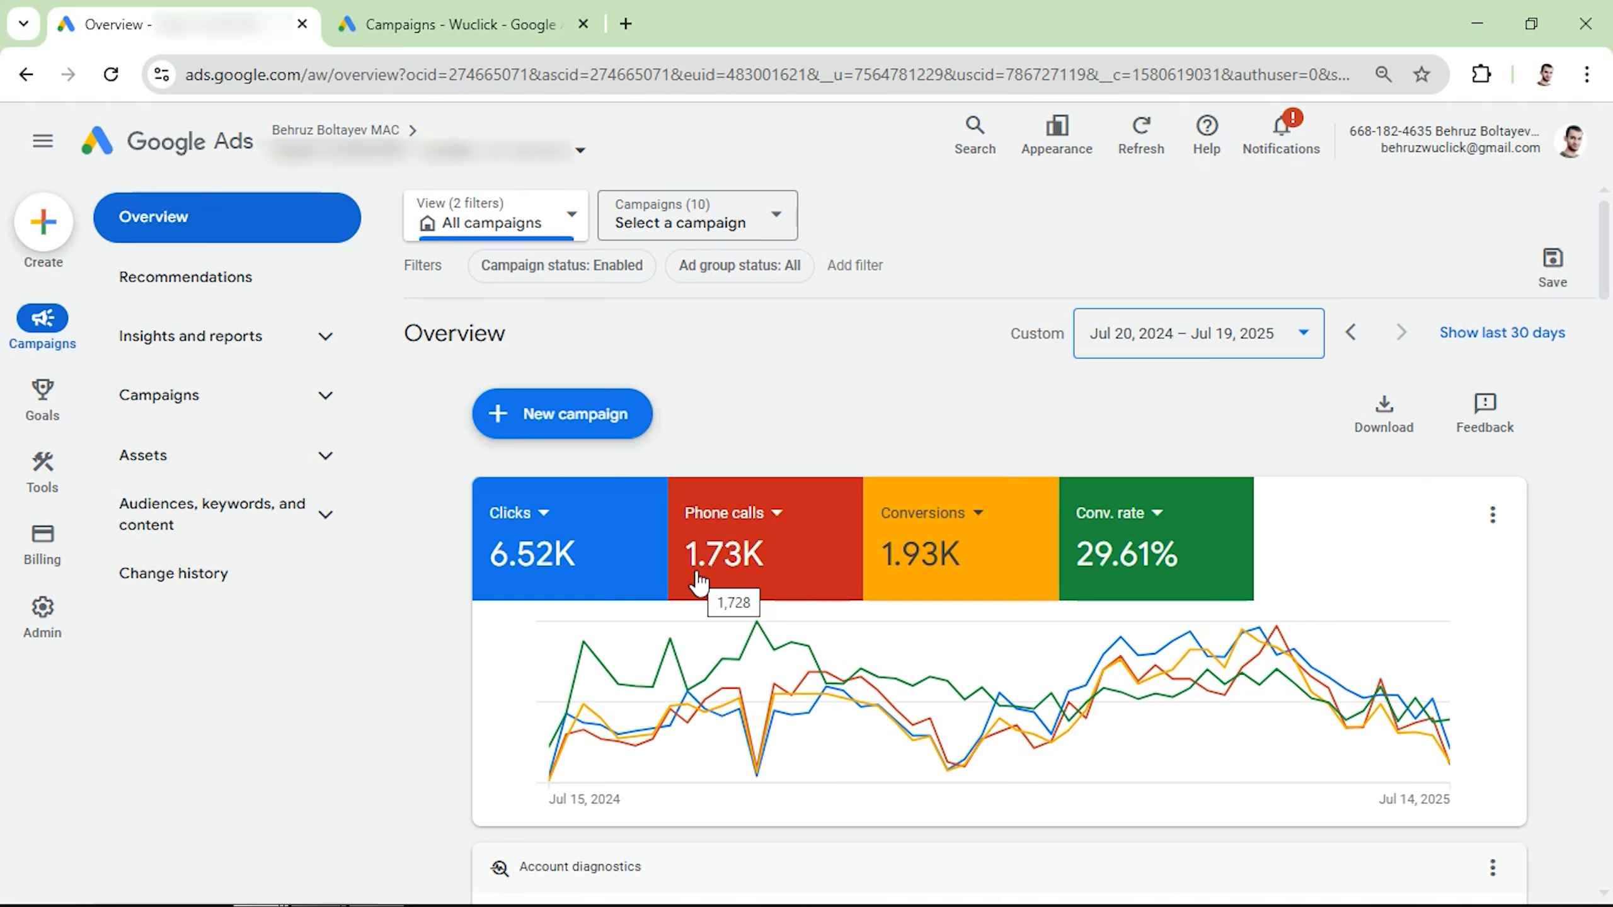
mouse_move(924, 583)
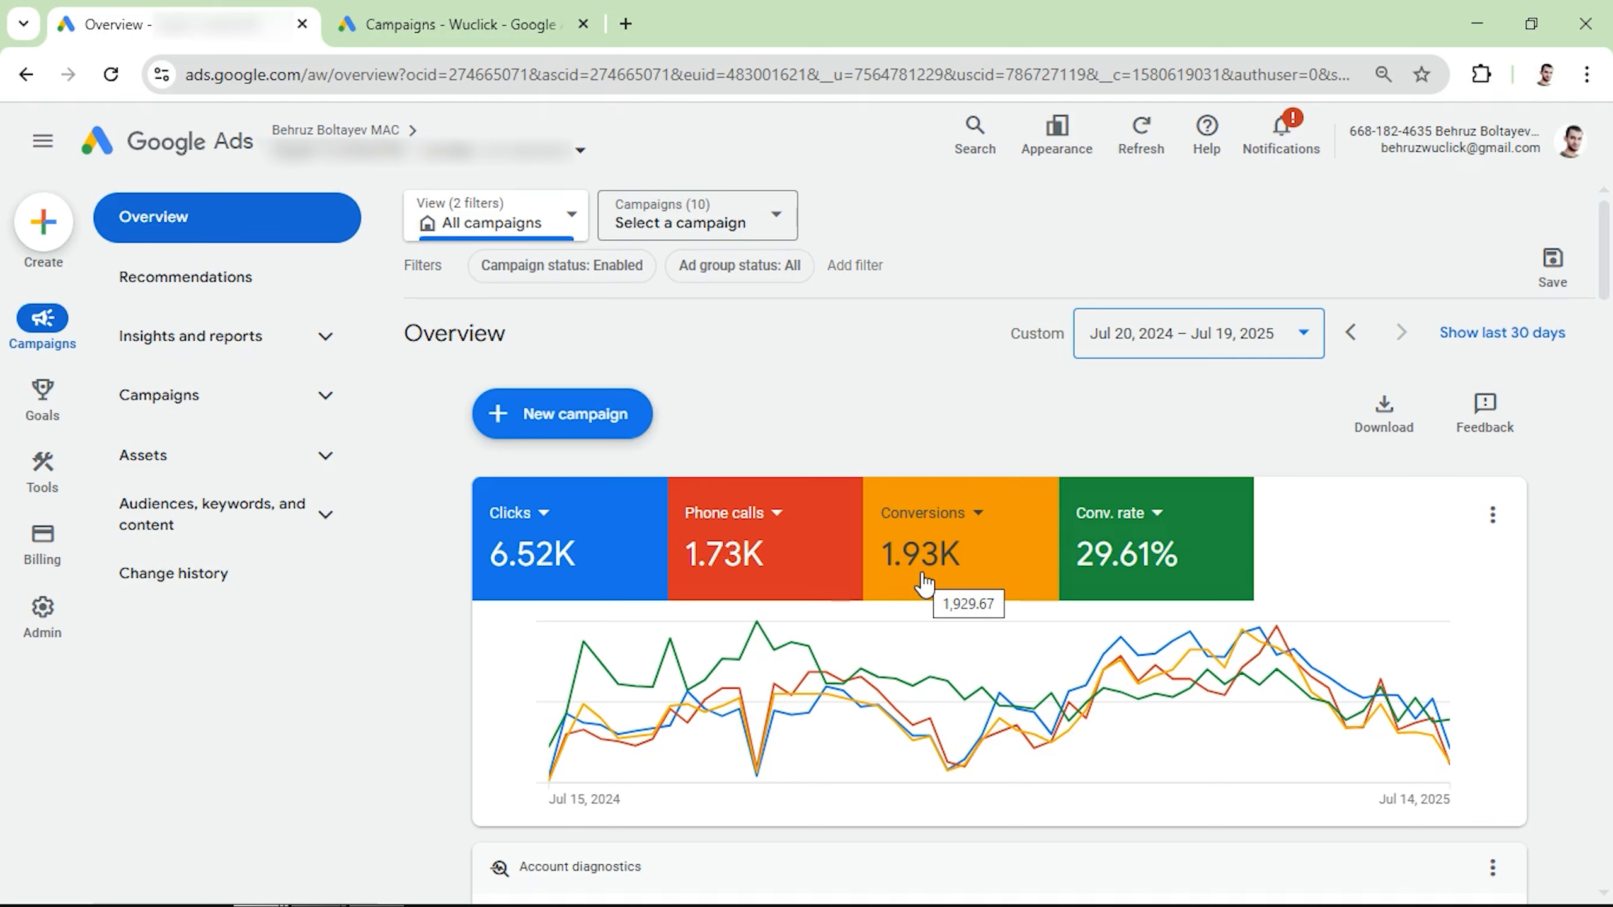
Switch to the Wuclick account's campaigns, select all of them and change their status so none stays enabled
click(540, 24)
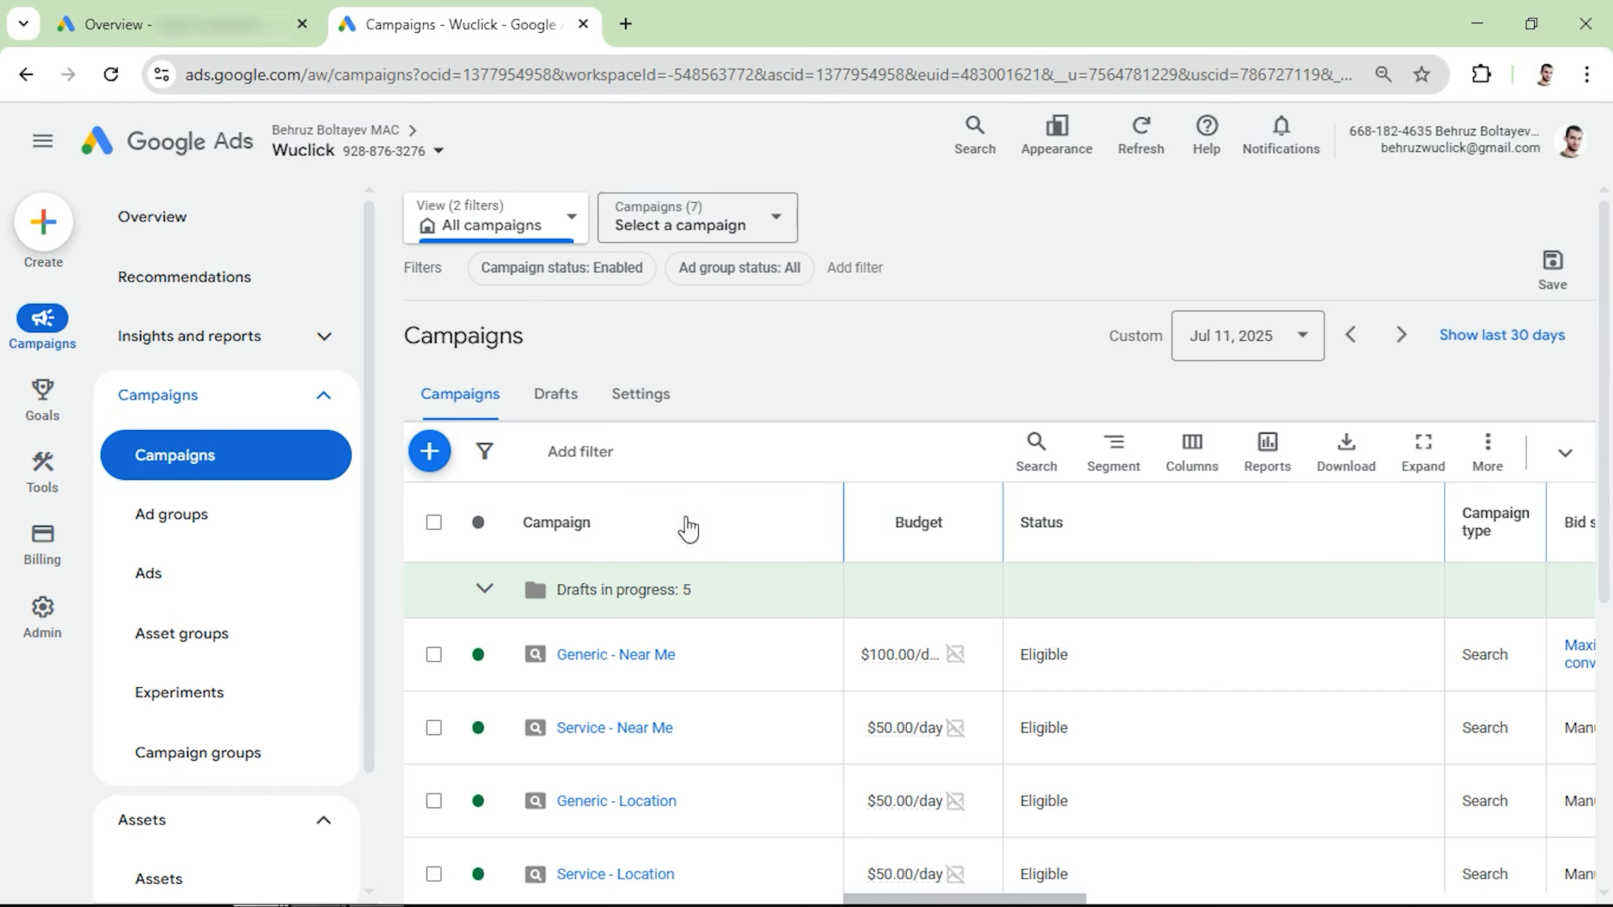
click(434, 523)
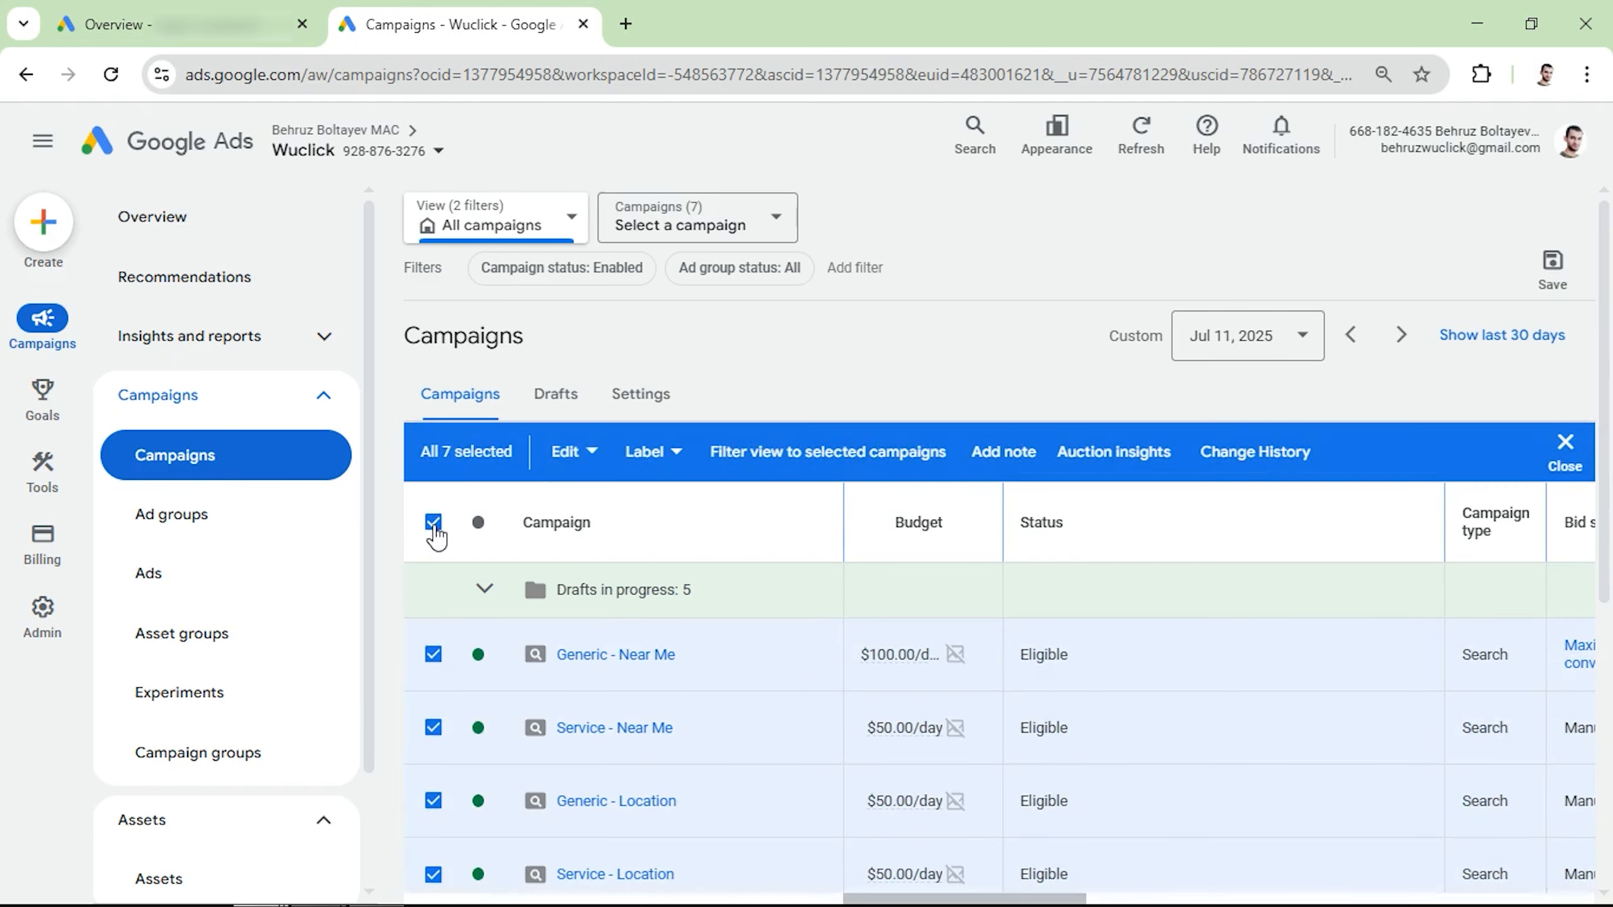
click(572, 452)
click(431, 421)
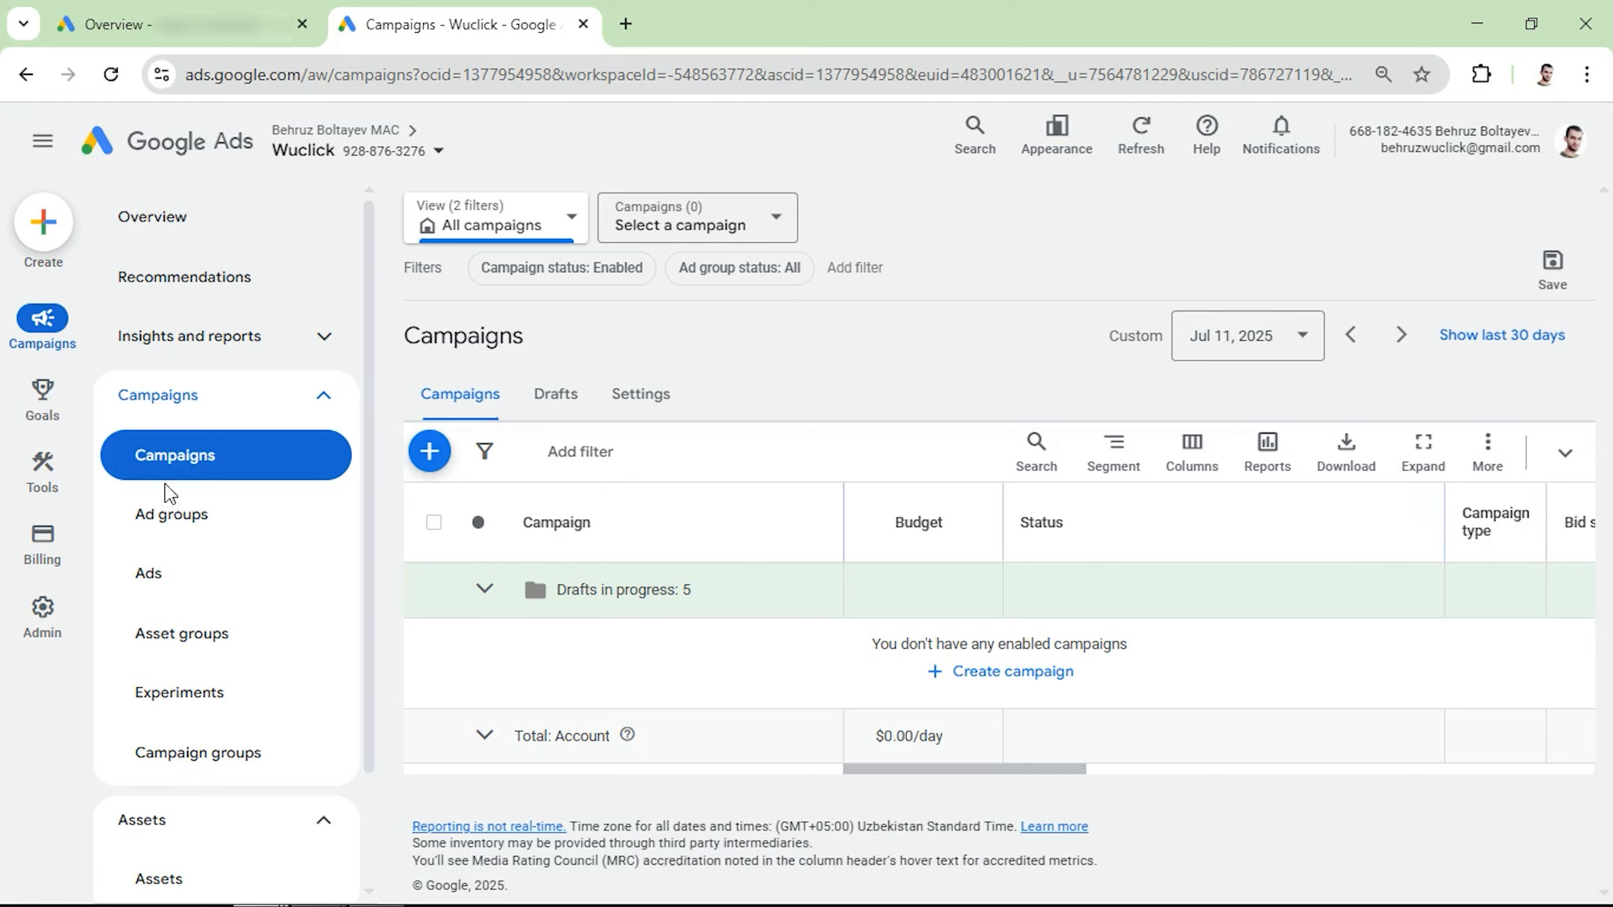
Start a new campaign without guidance and choose Search as the campaign type
click(431, 453)
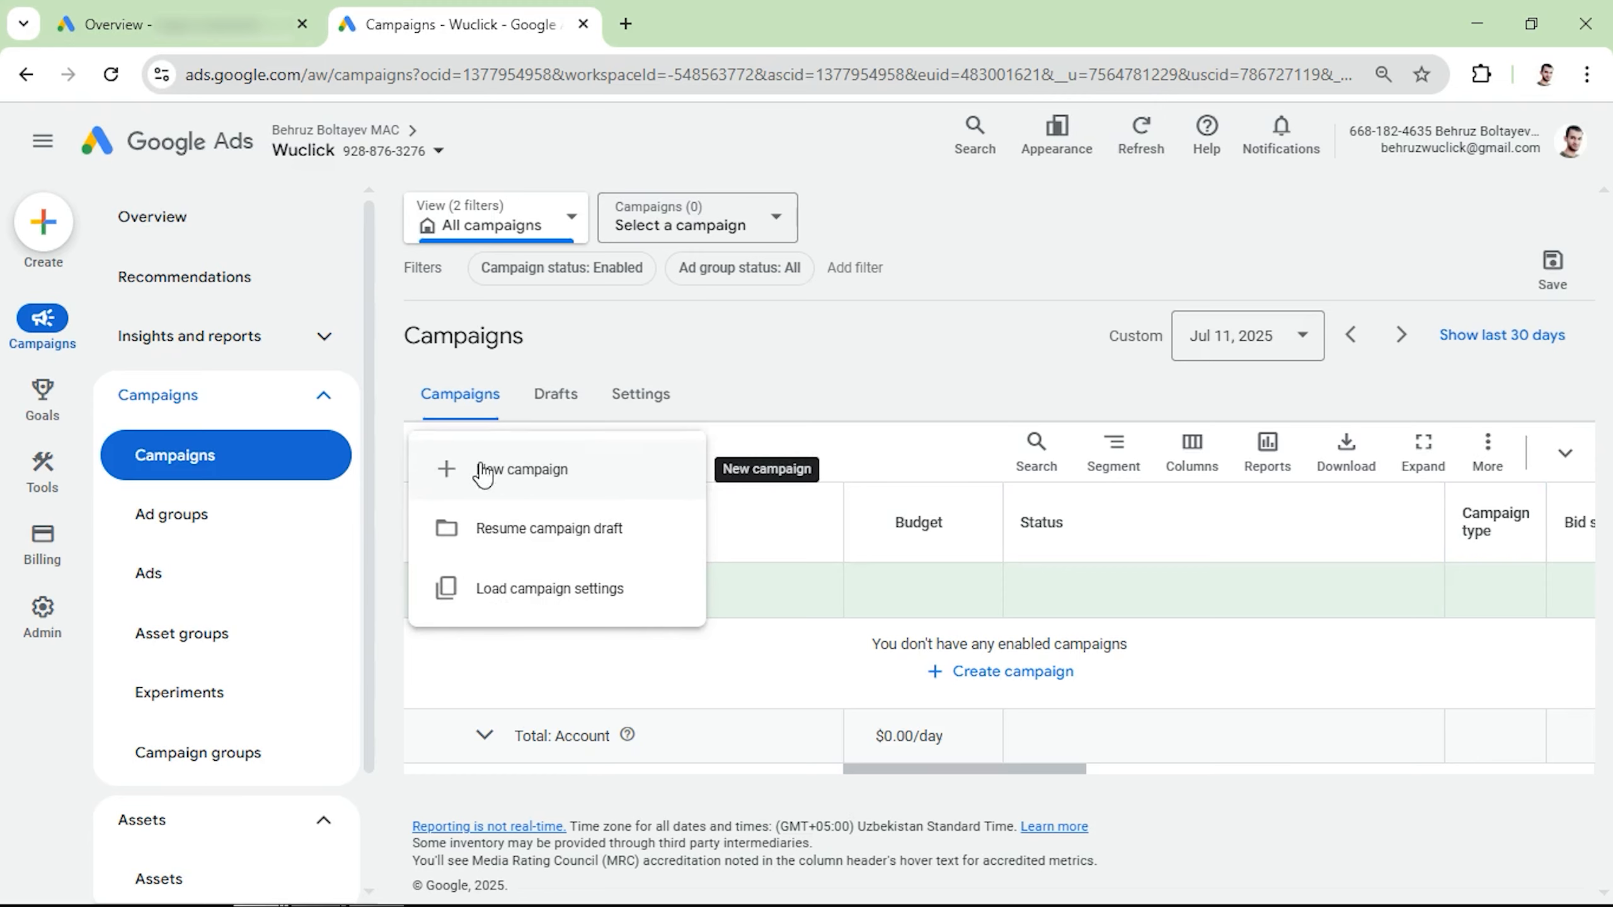
click(500, 470)
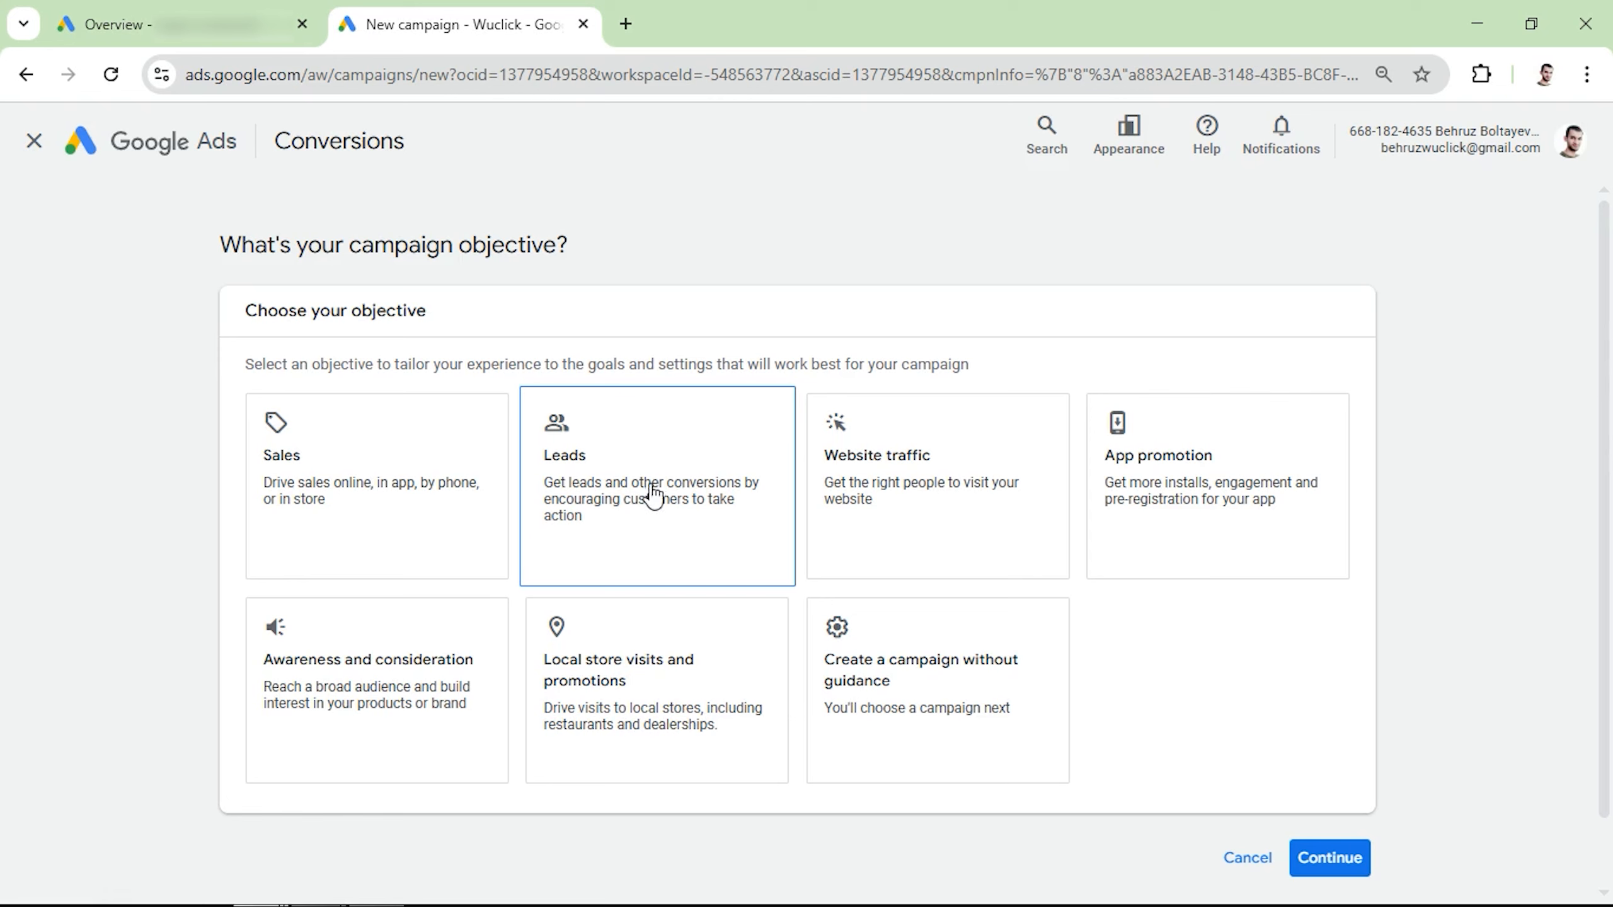
click(934, 687)
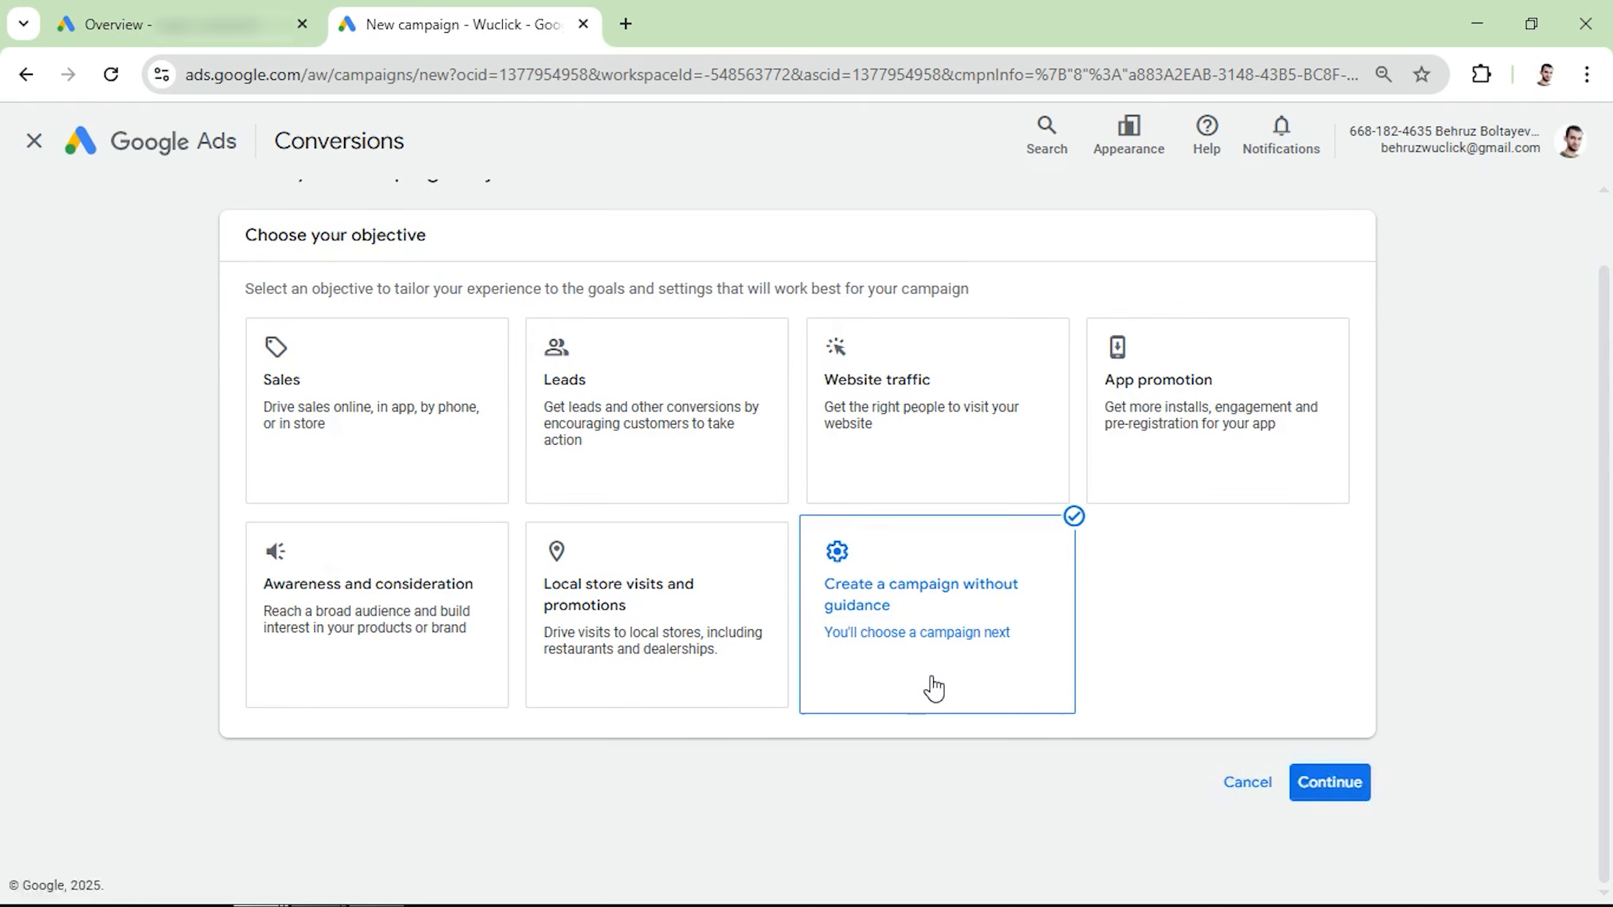
scroll(714, 651, up, 3)
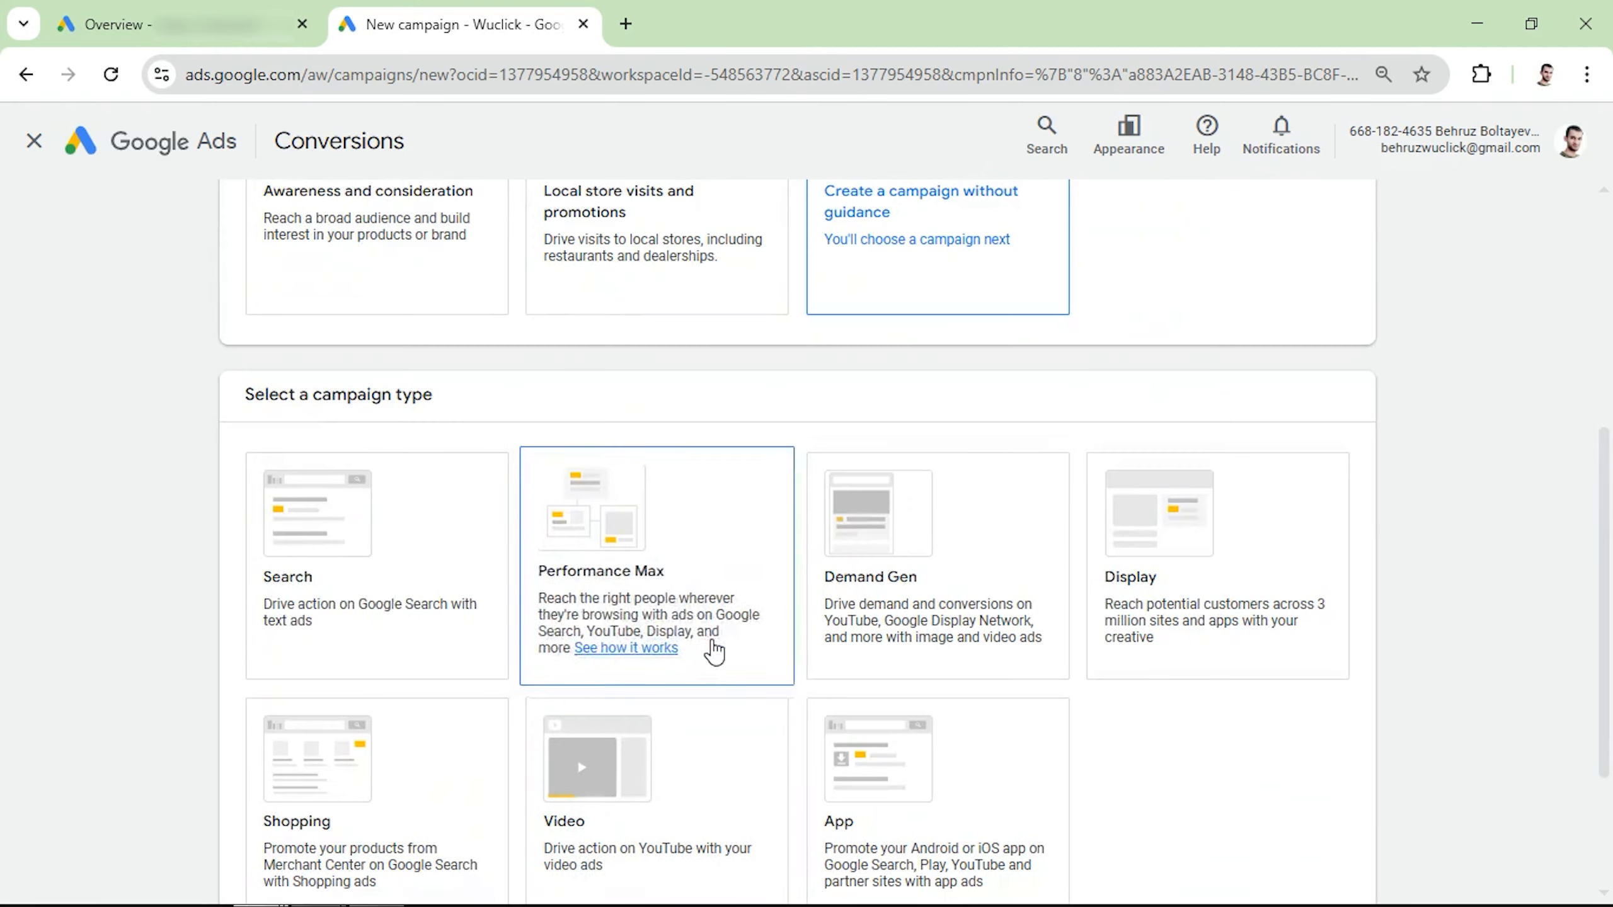
scroll(528, 576, down, 3)
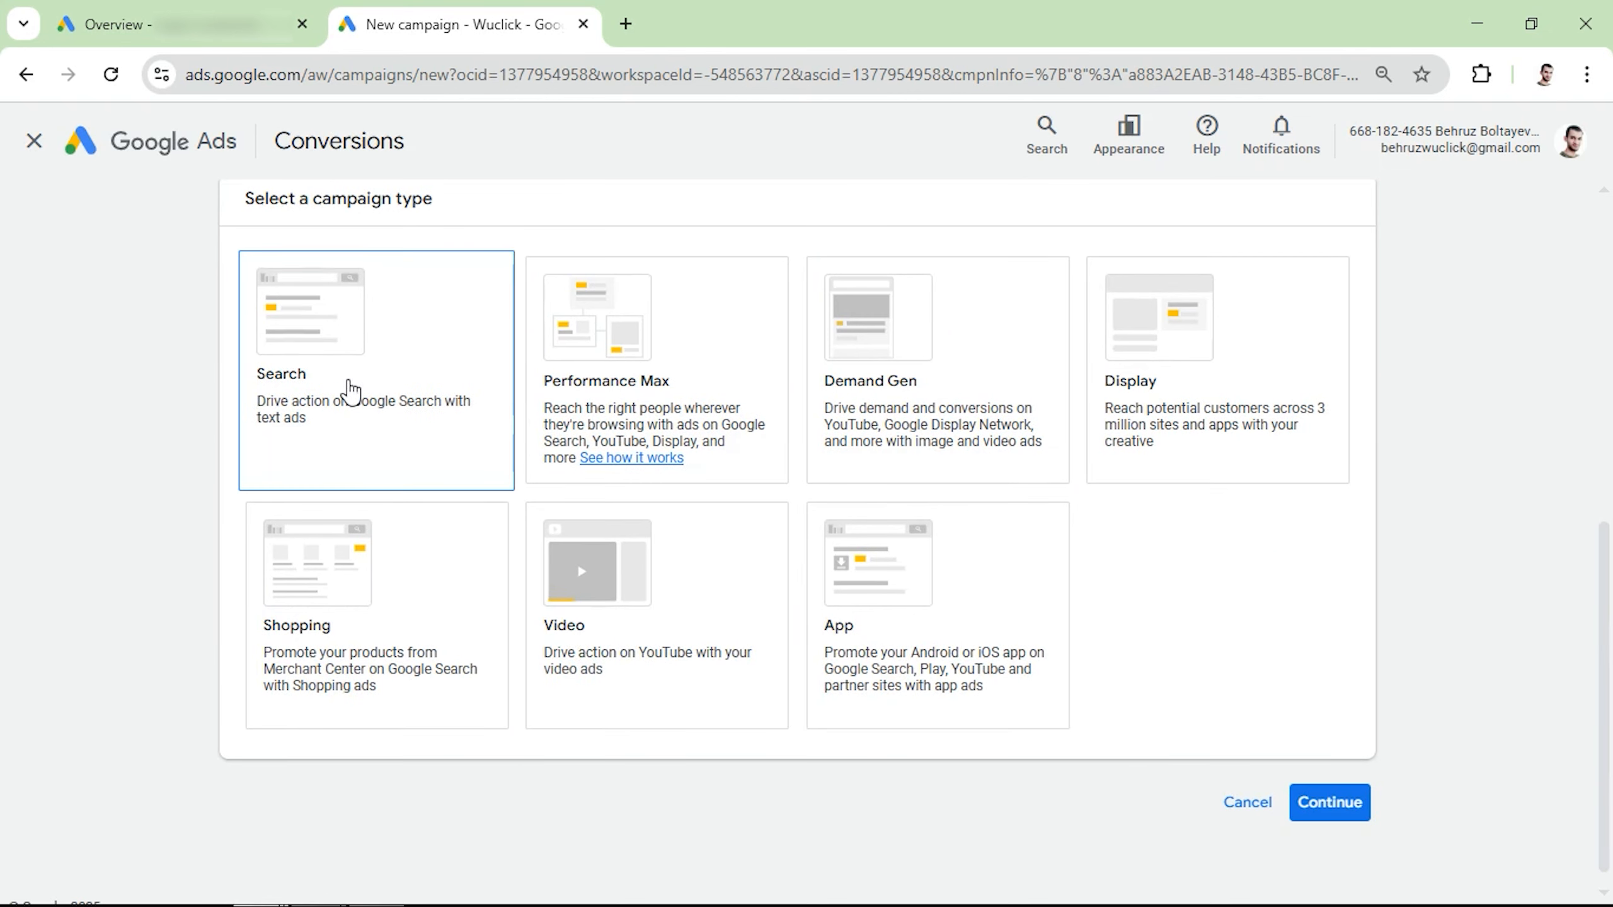
click(351, 393)
Add the Submit lead forms conversion goal to the campaign and continue
scroll(824, 443, down, 3)
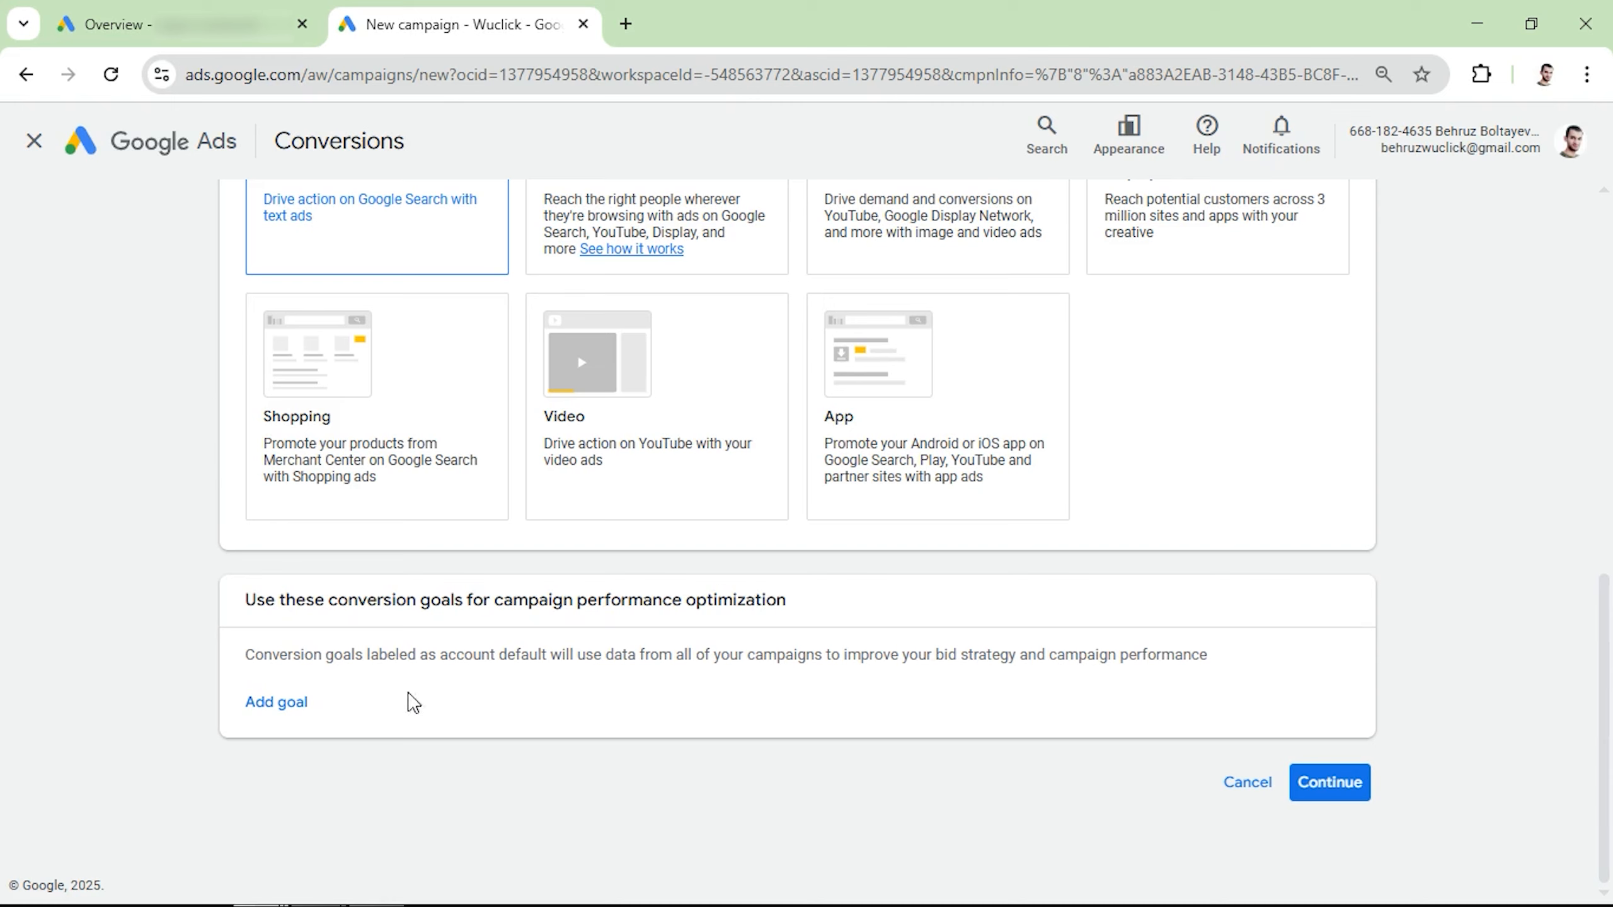
click(285, 705)
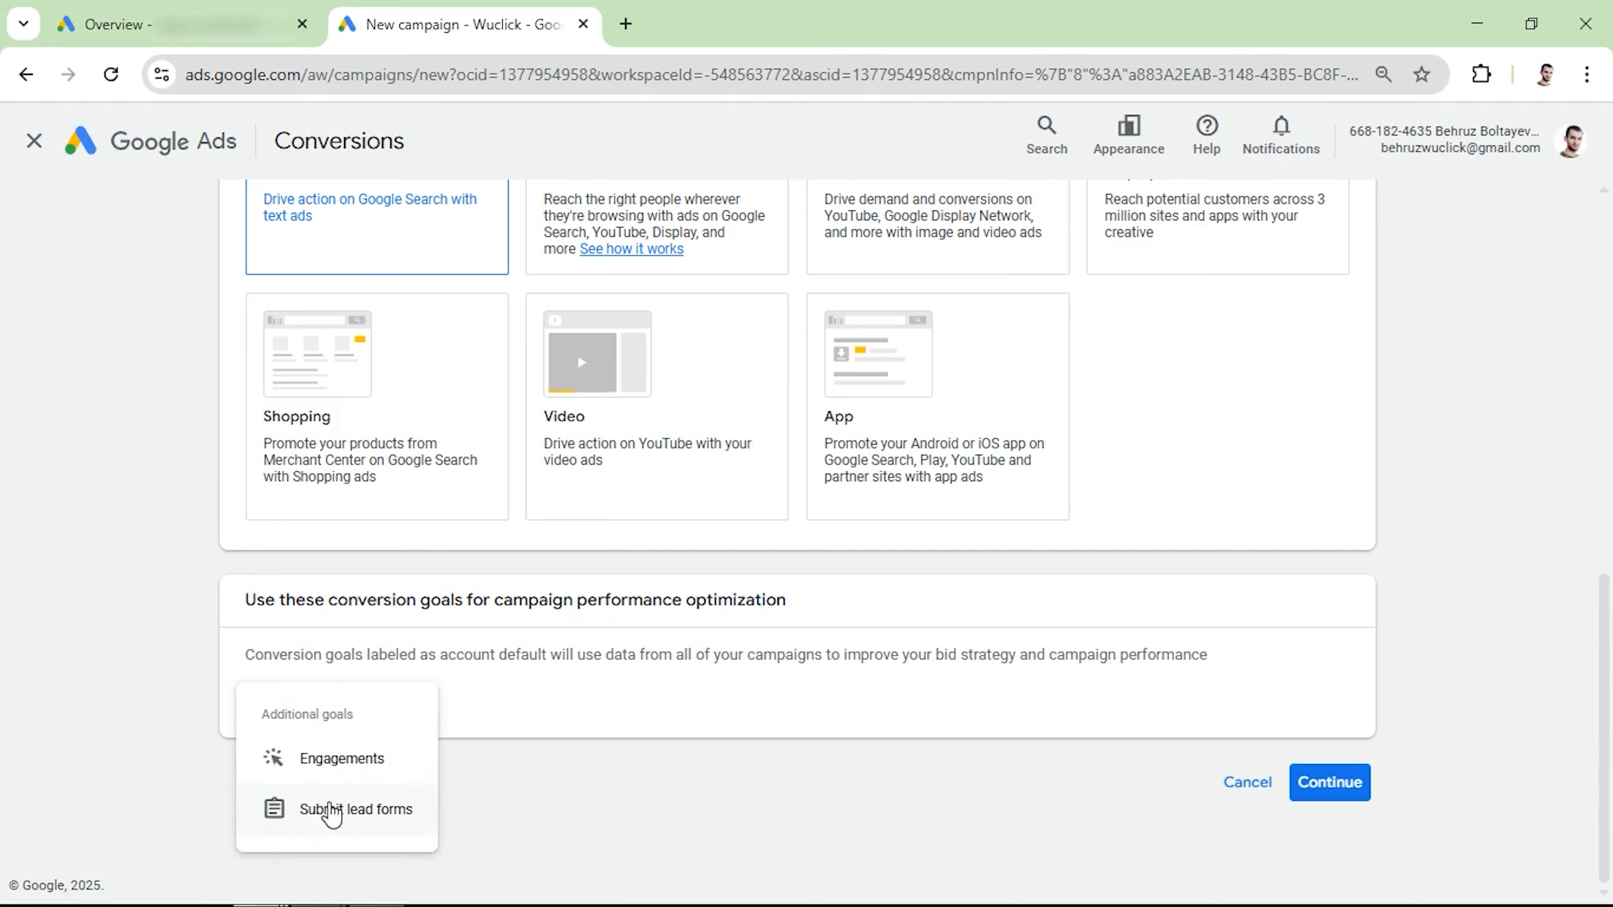
click(331, 811)
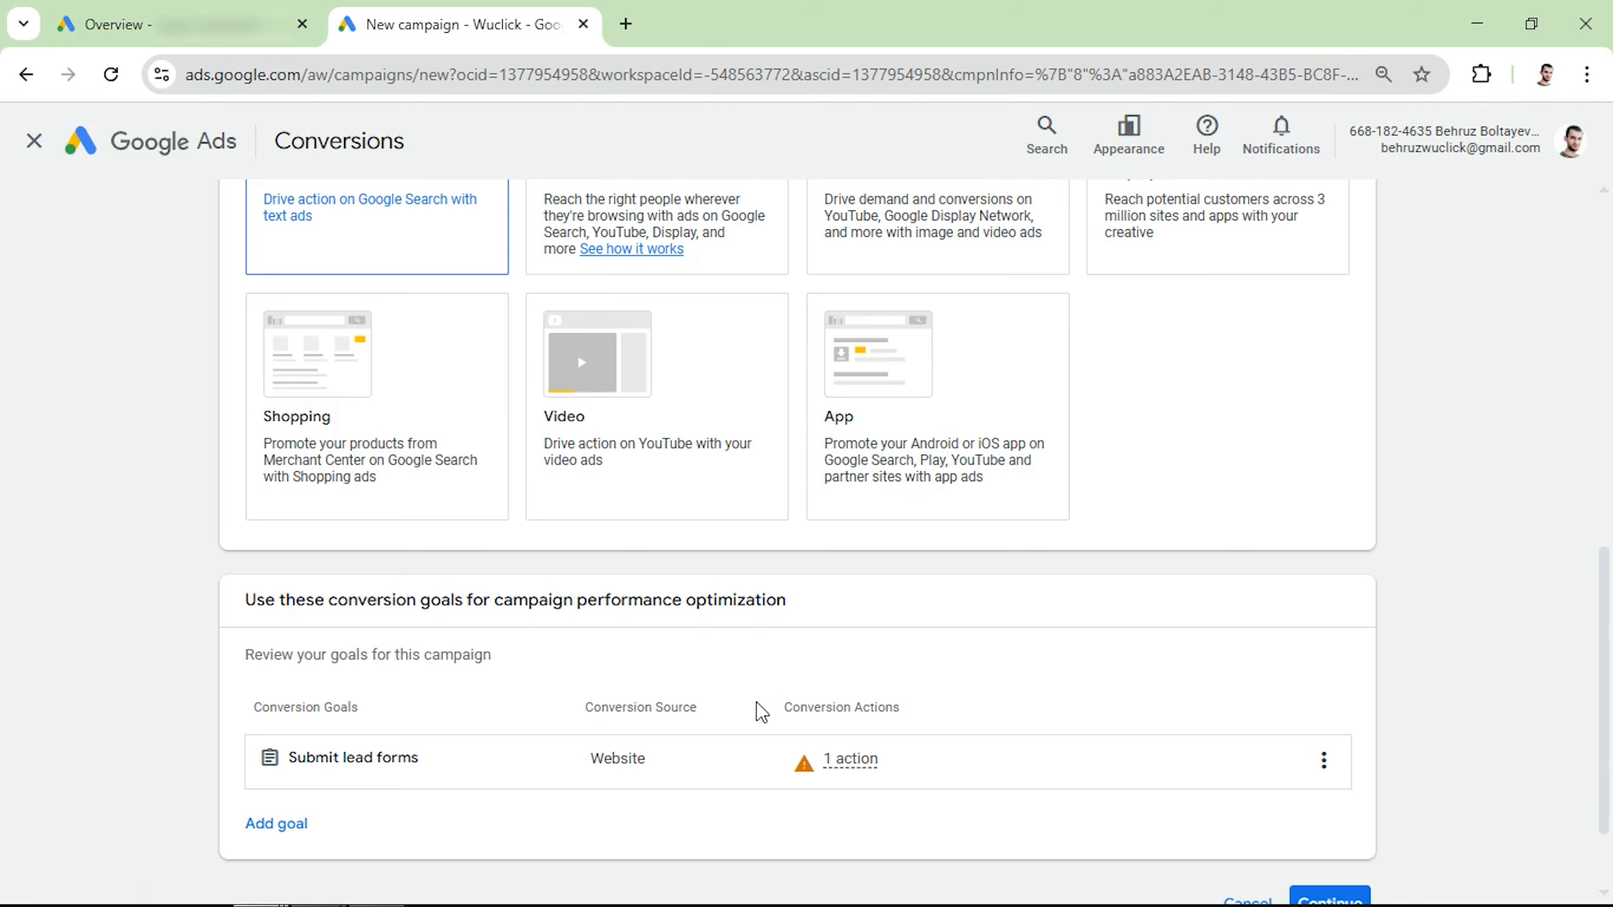
scroll(862, 676, down, 2)
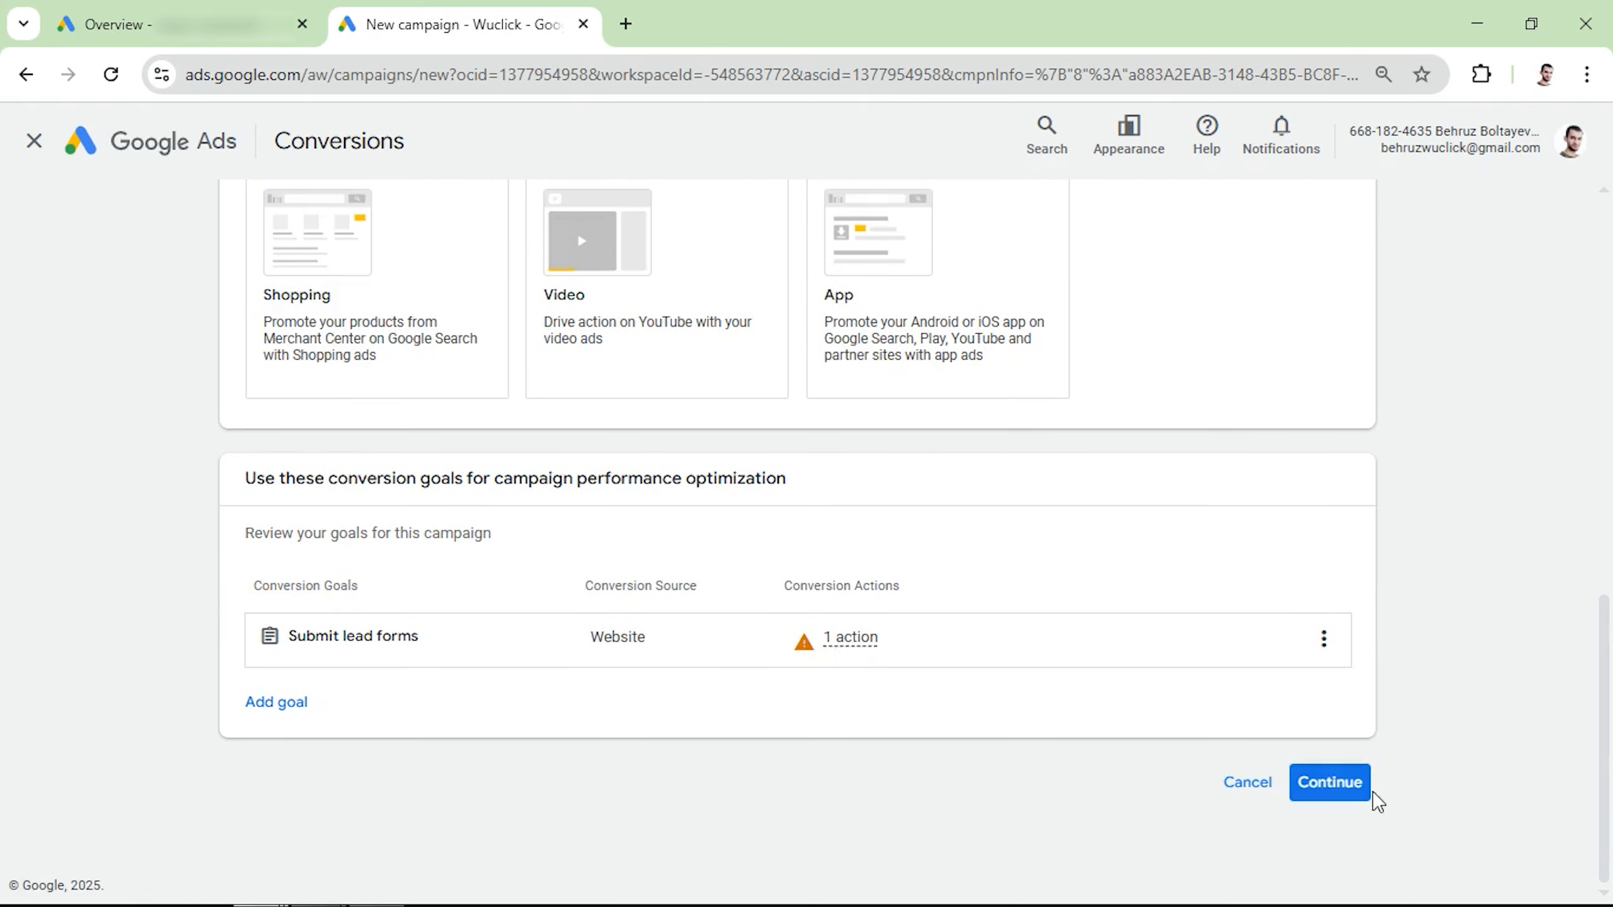
click(1347, 786)
Select website visits and phone calls as the results wanted from the campaign, leaving their detail fields empty, and continue
scroll(945, 703, down, 3)
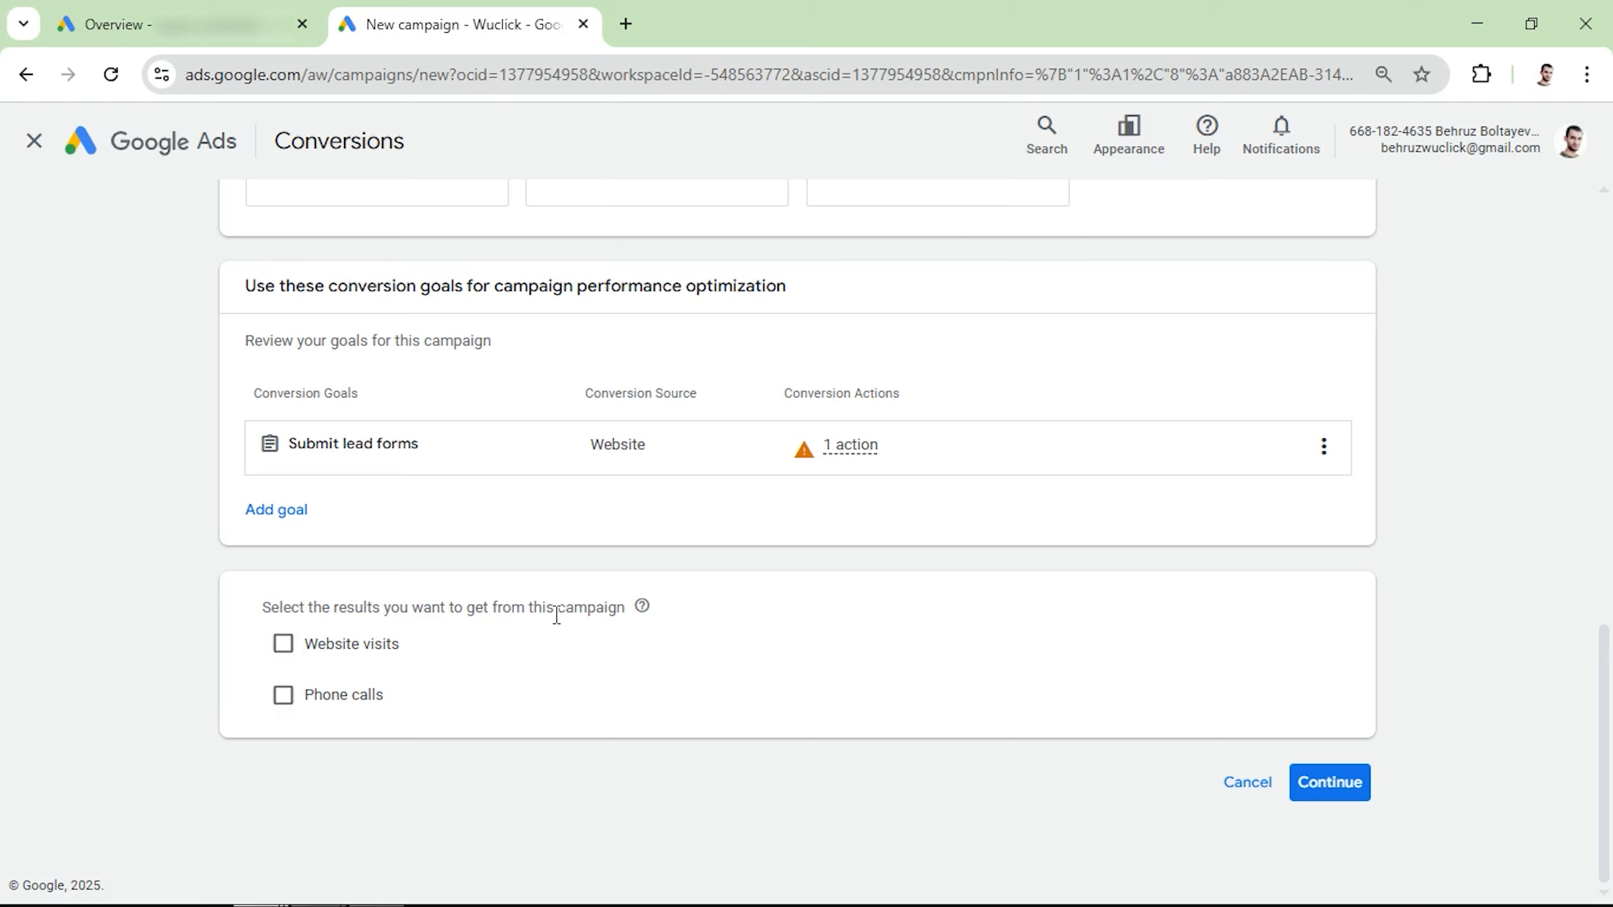
click(285, 647)
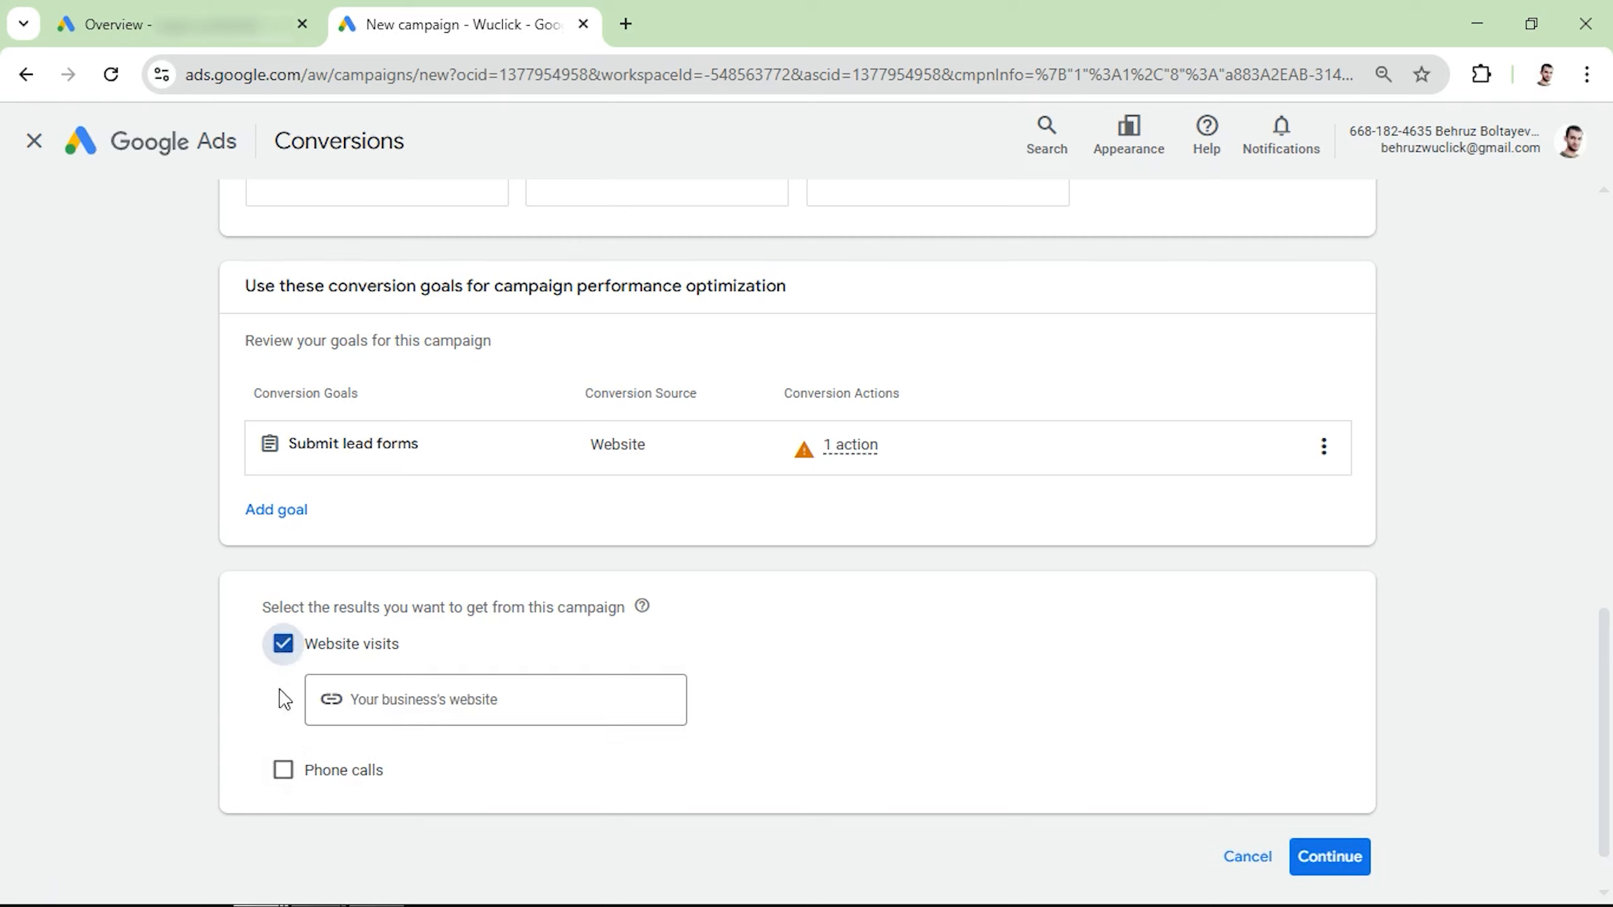
click(284, 771)
scroll(622, 706, down, 2)
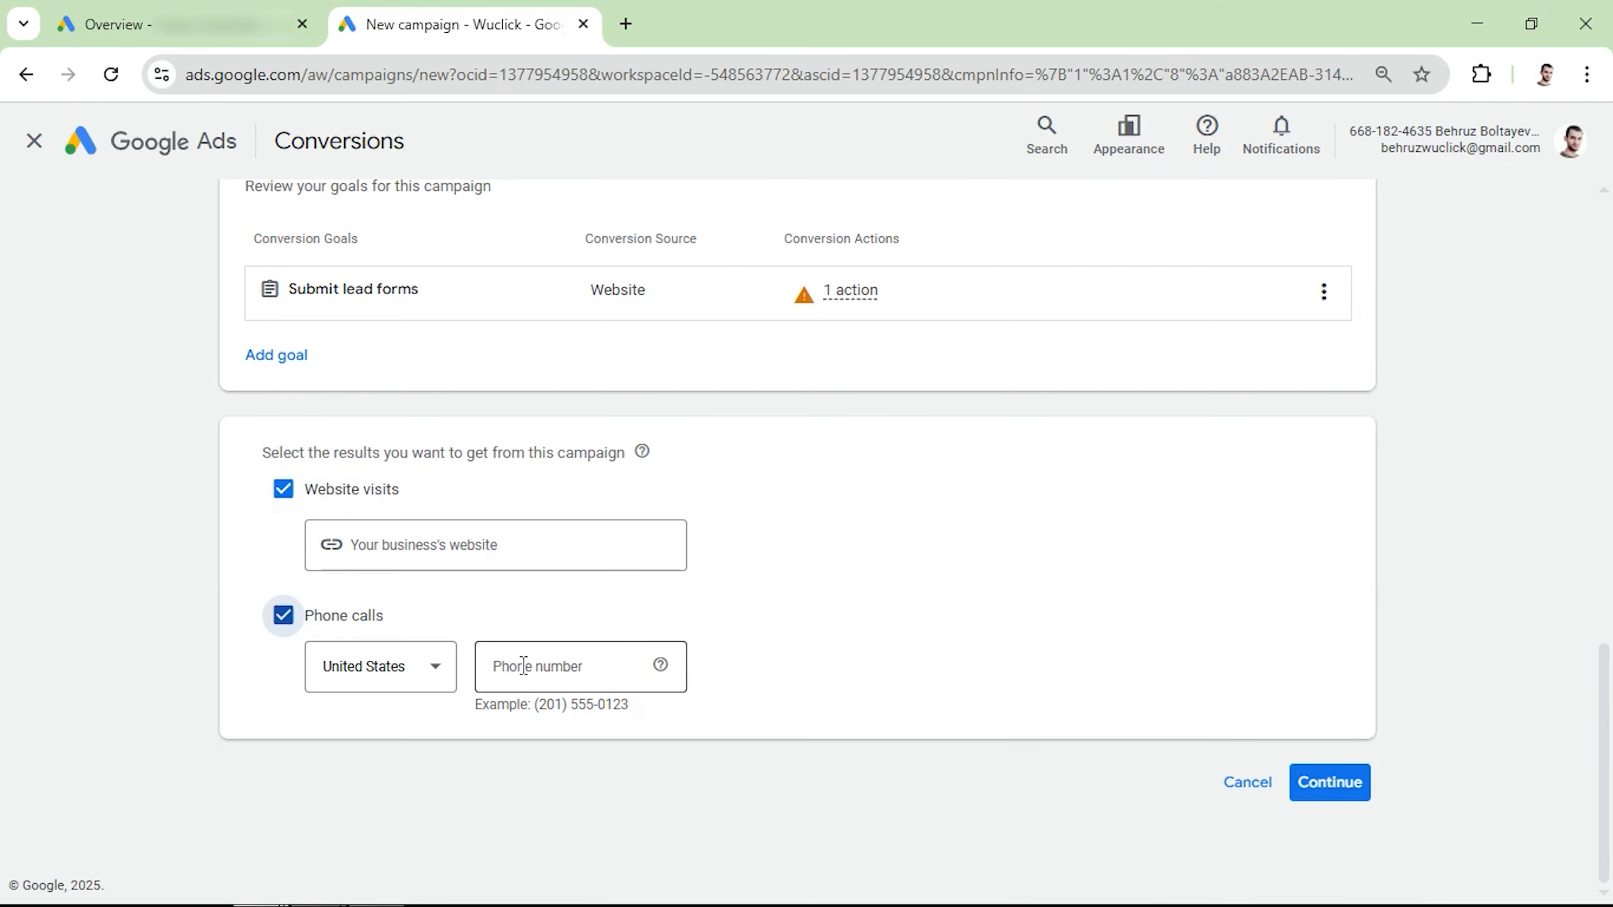
click(1336, 795)
Name the campaign "Search - Towing - Generic" and continue to the bidding settings
click(395, 660)
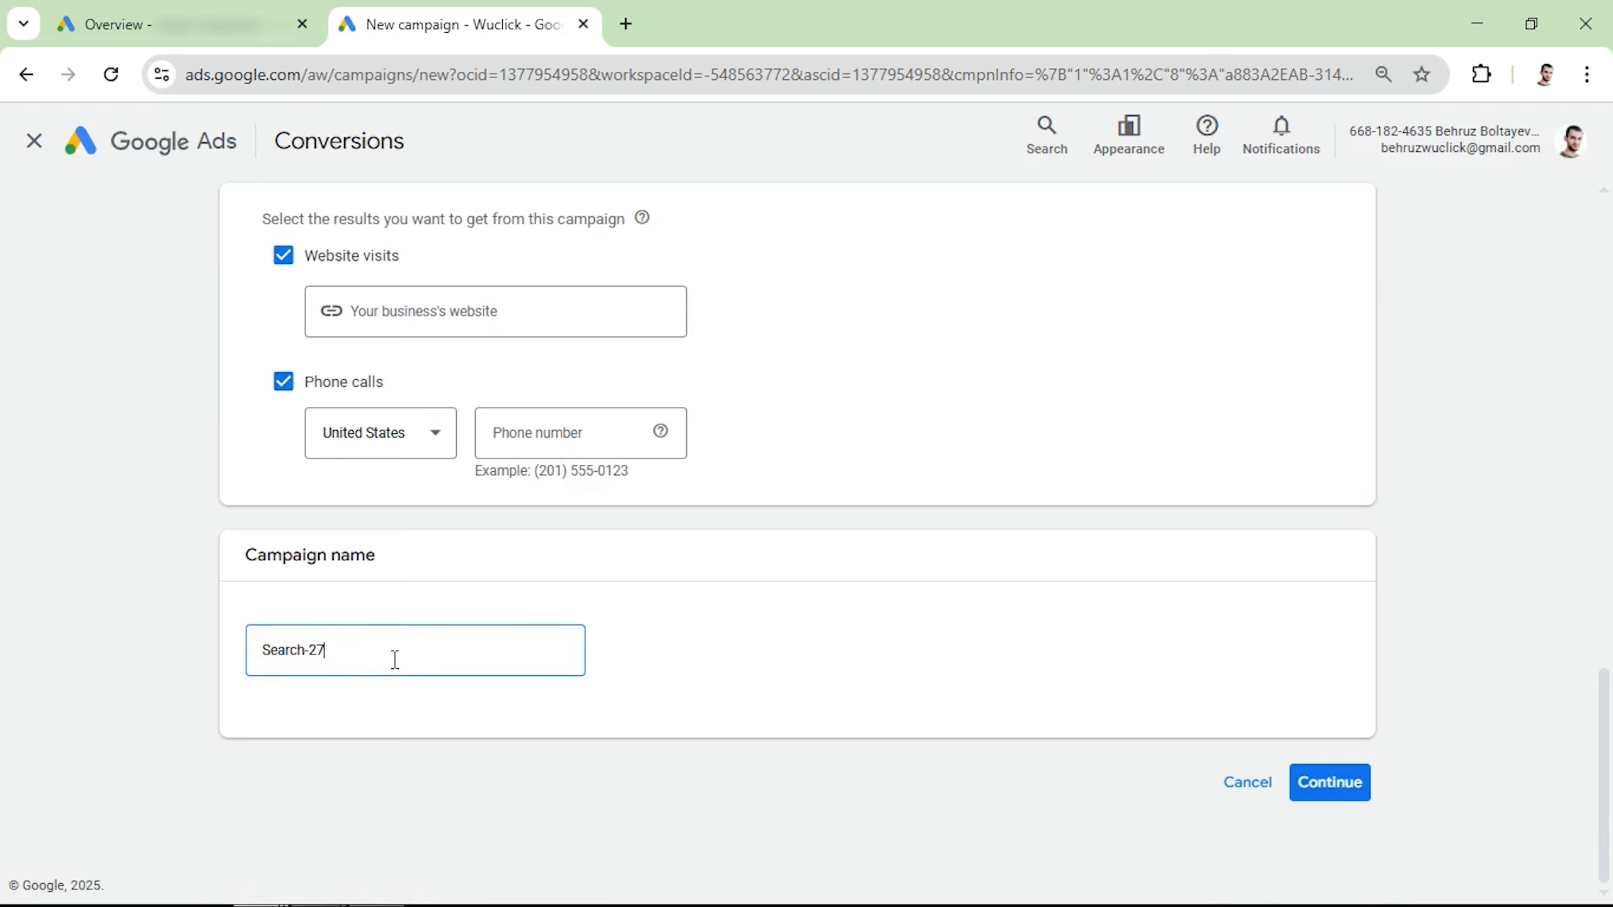
key(ctrl+a)
text(Search - Towing - Generic)
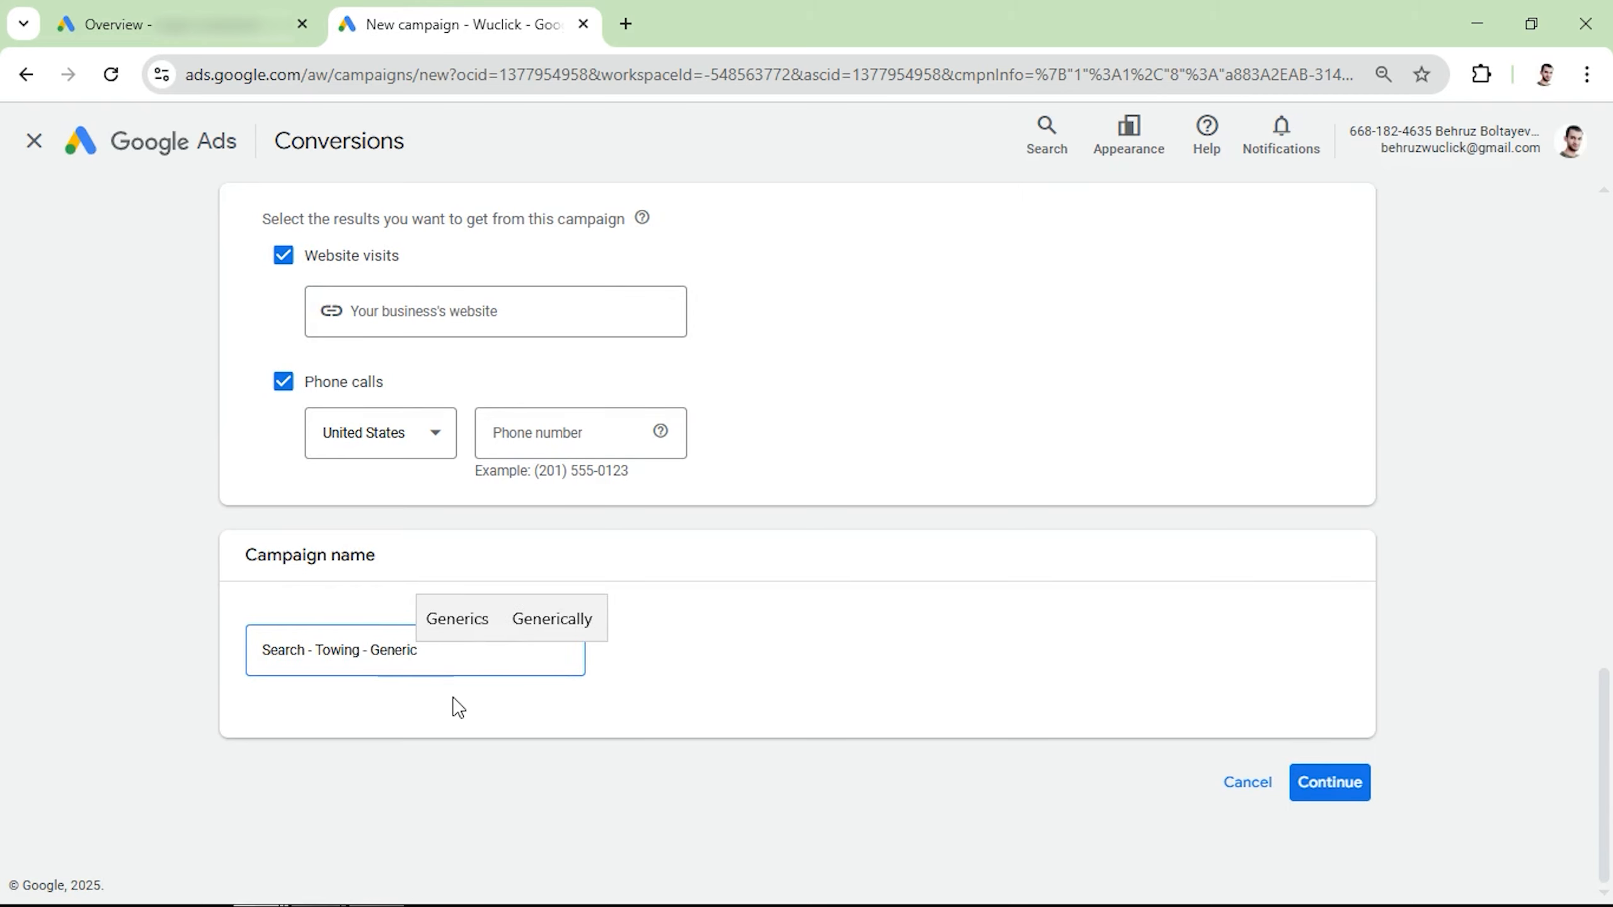
double_click(286, 650)
double_click(340, 650)
double_click(385, 648)
click(1332, 804)
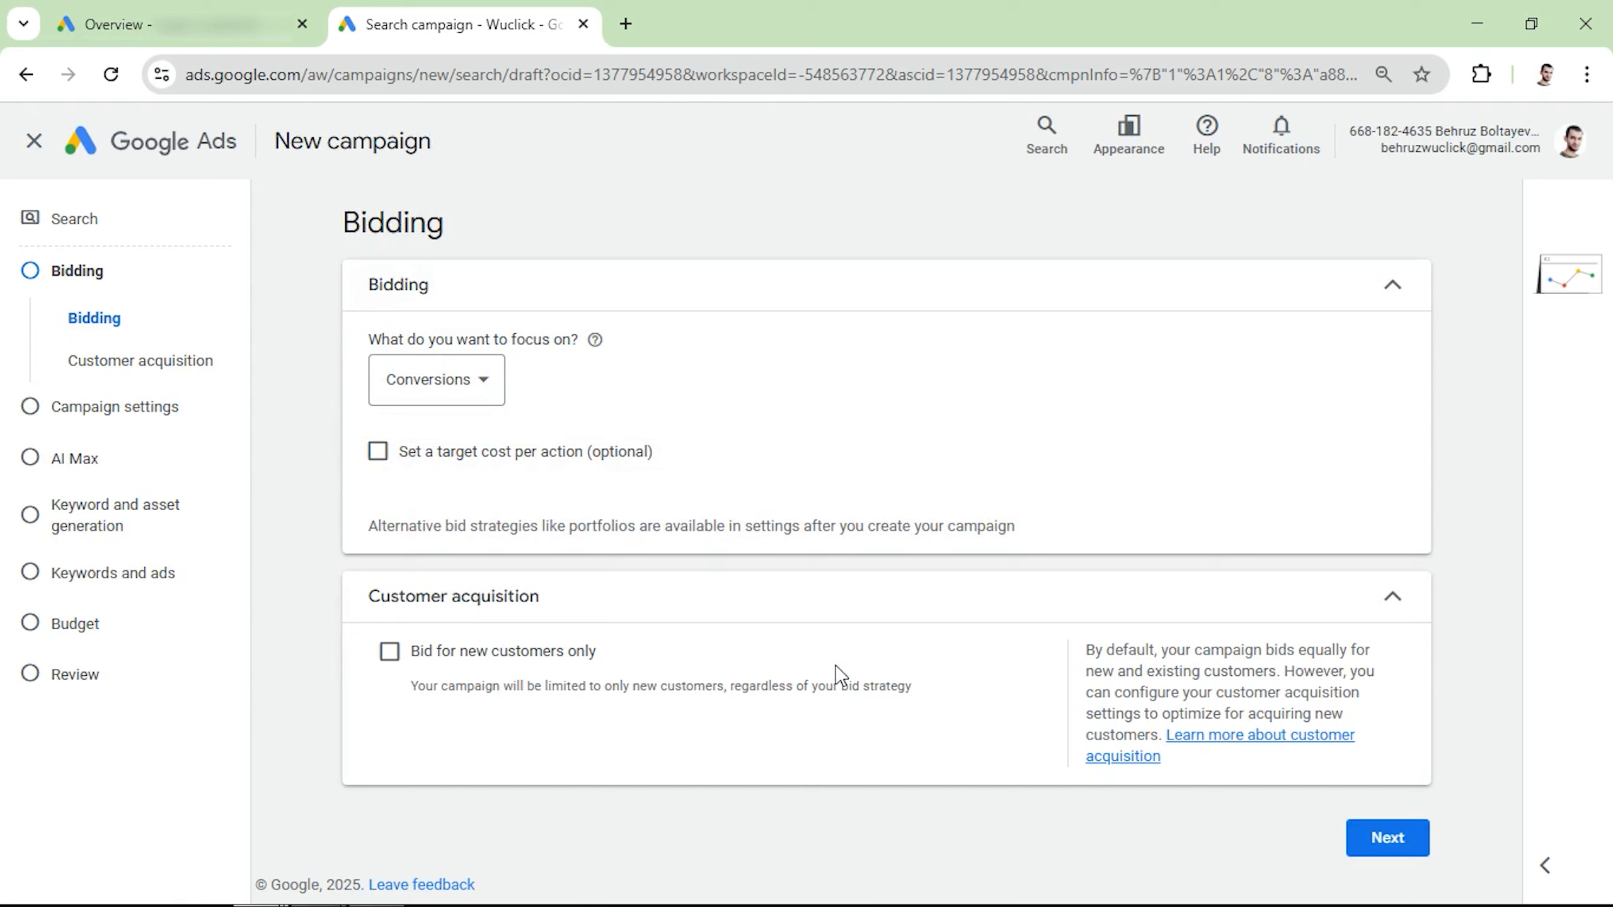
Set the bidding focus to Clicks and enable a maximum cost per click bid limit, opening its amount for entry
click(431, 379)
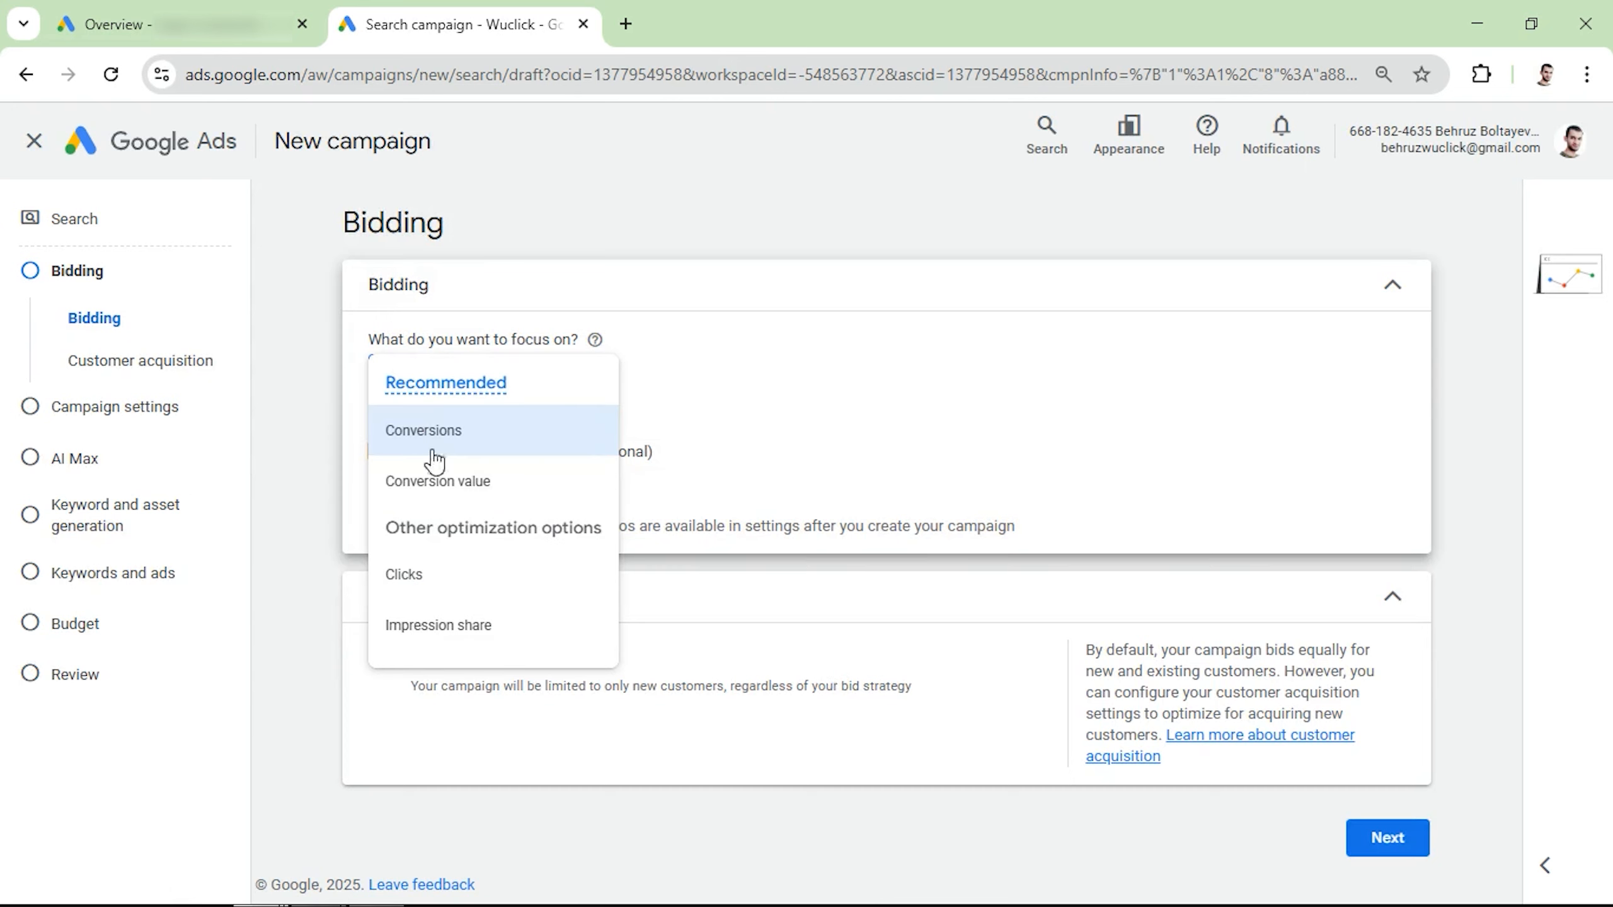
click(435, 595)
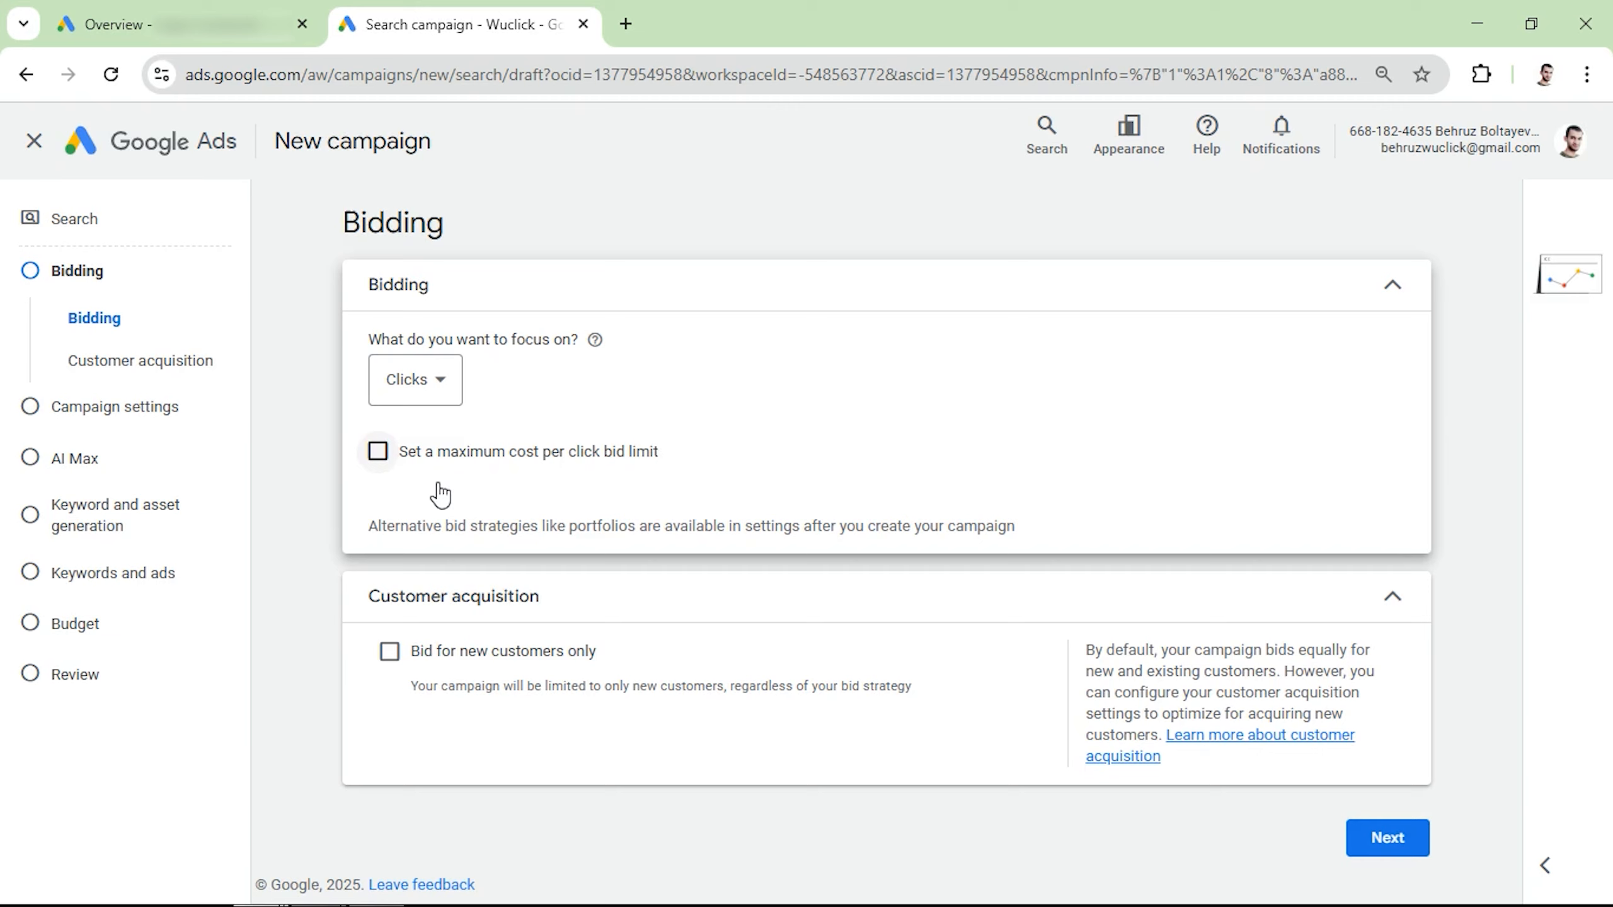
click(384, 459)
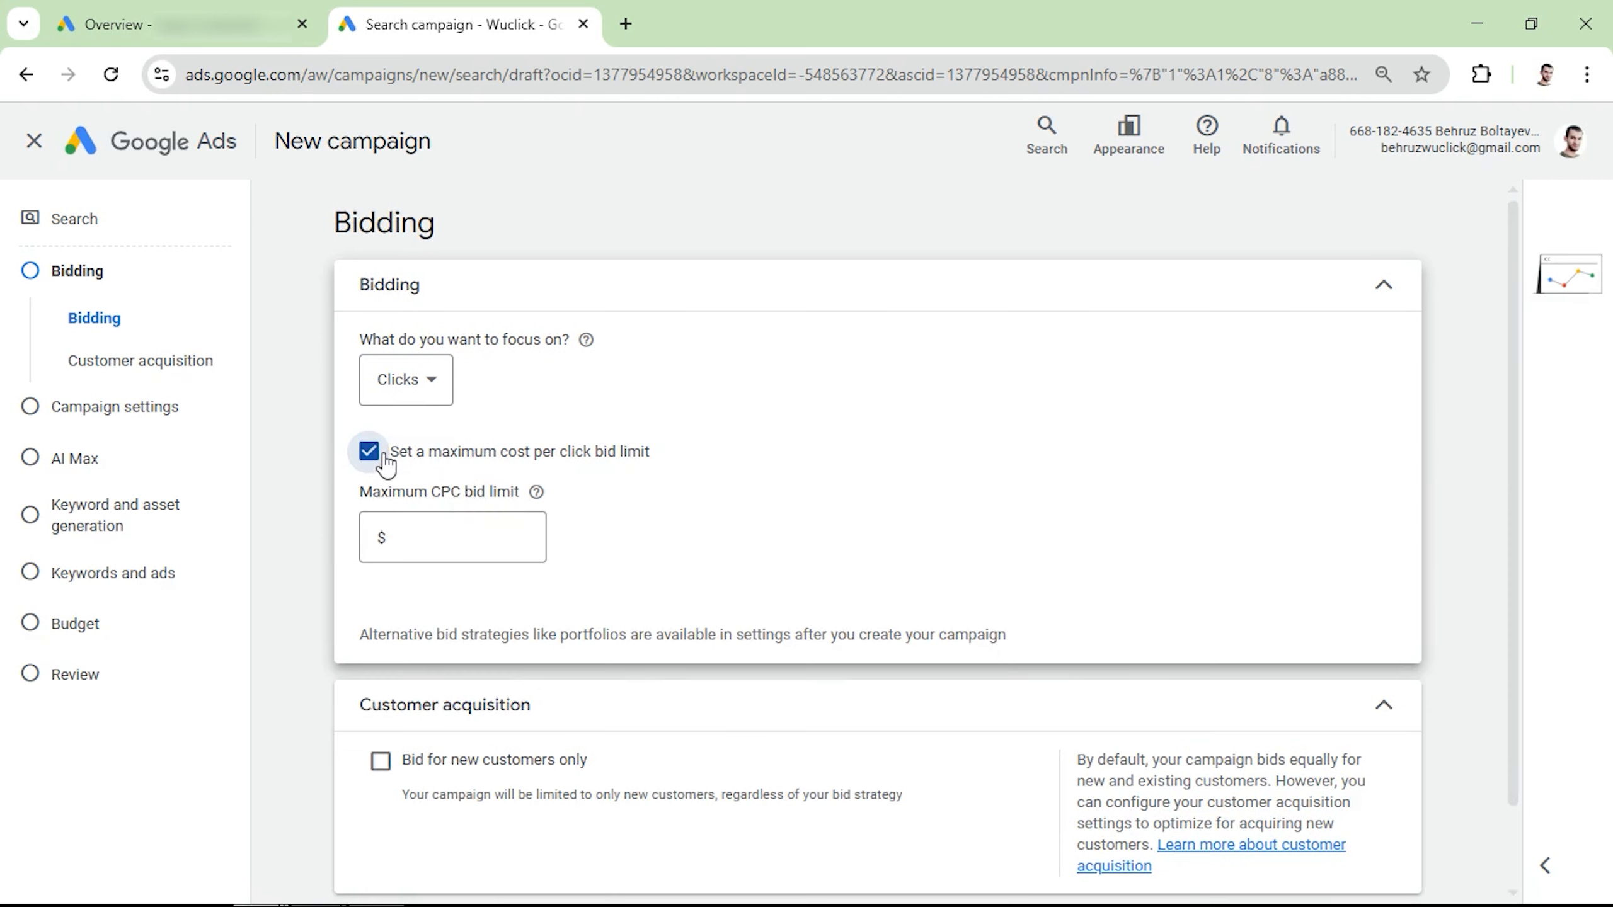
click(422, 544)
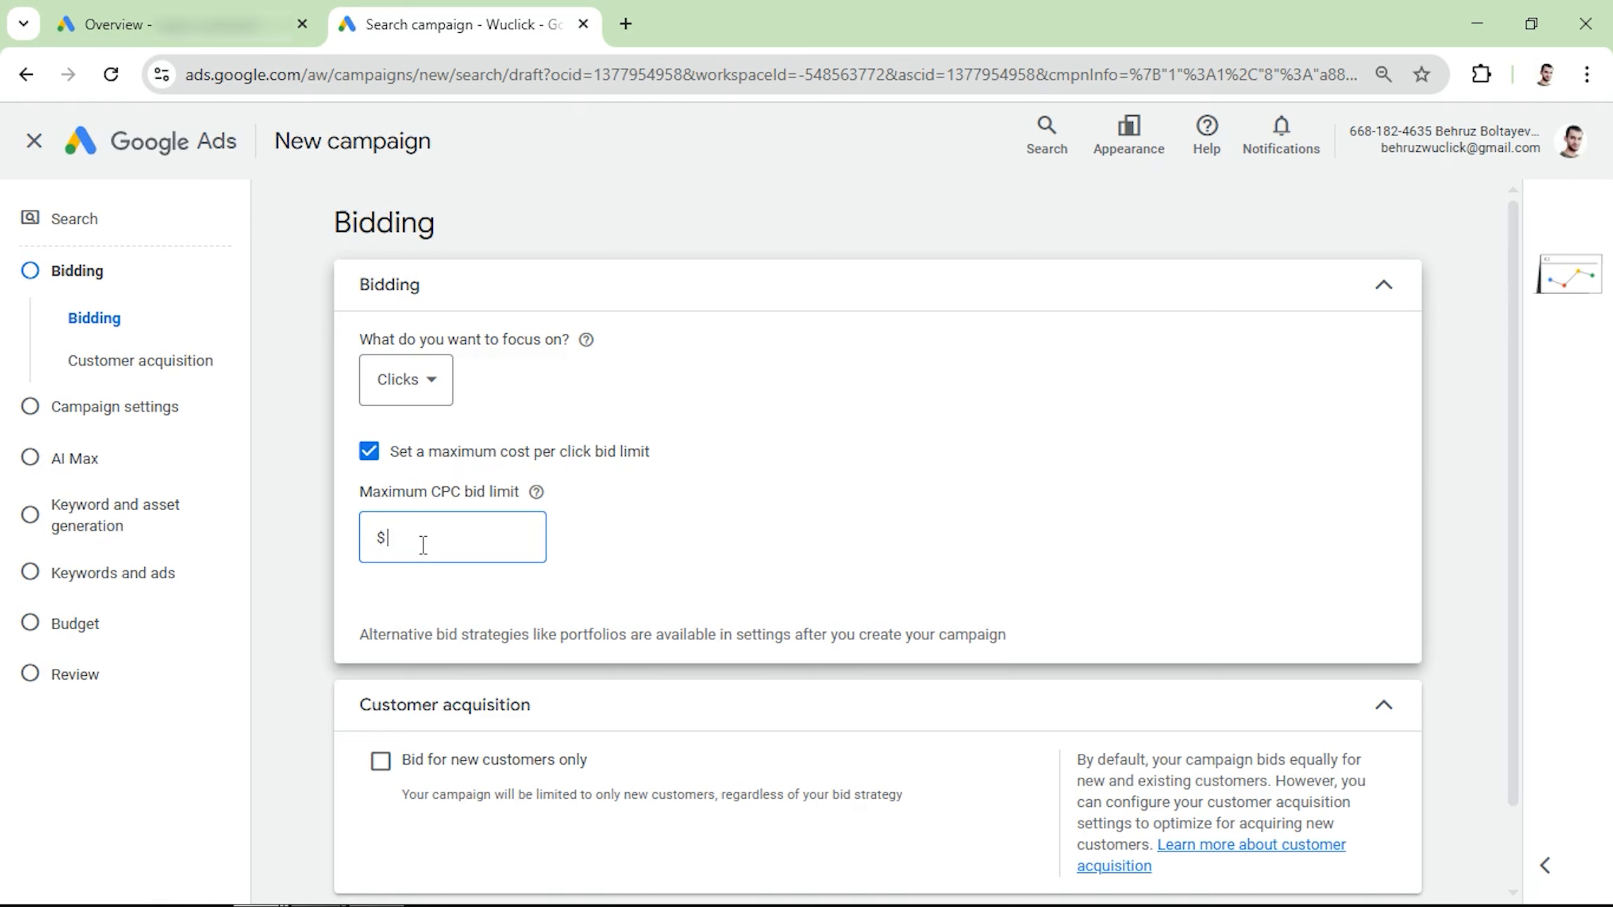
Open Keyword Planner in a new browser tab and discover new keyword ideas for "towing" in English for the United States
click(626, 23)
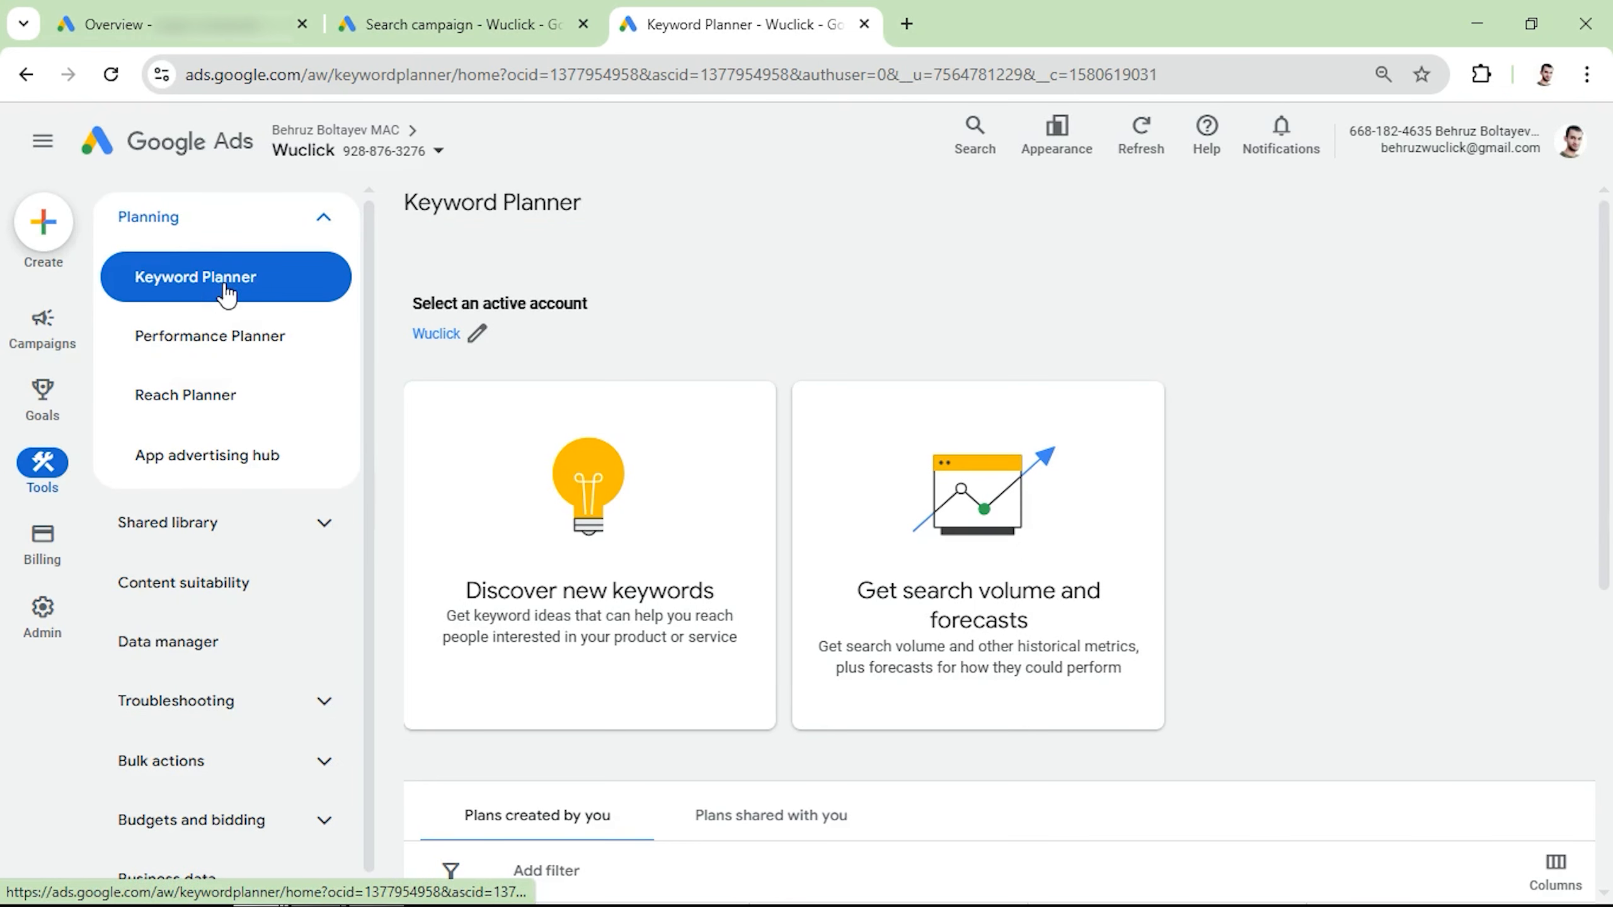
click(614, 564)
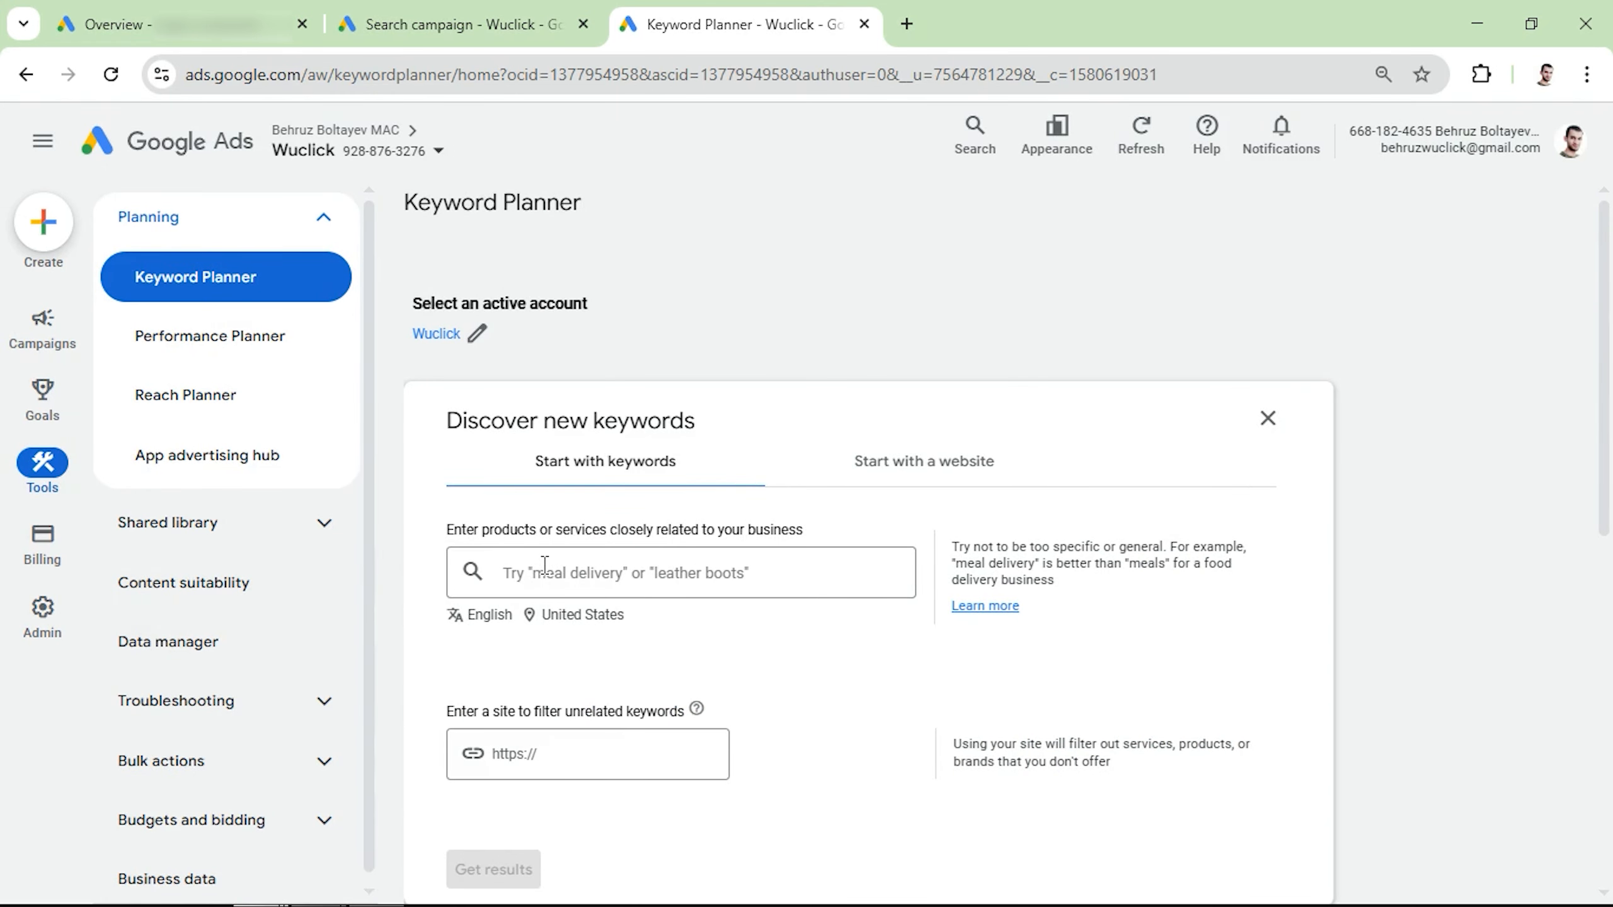
click(544, 564)
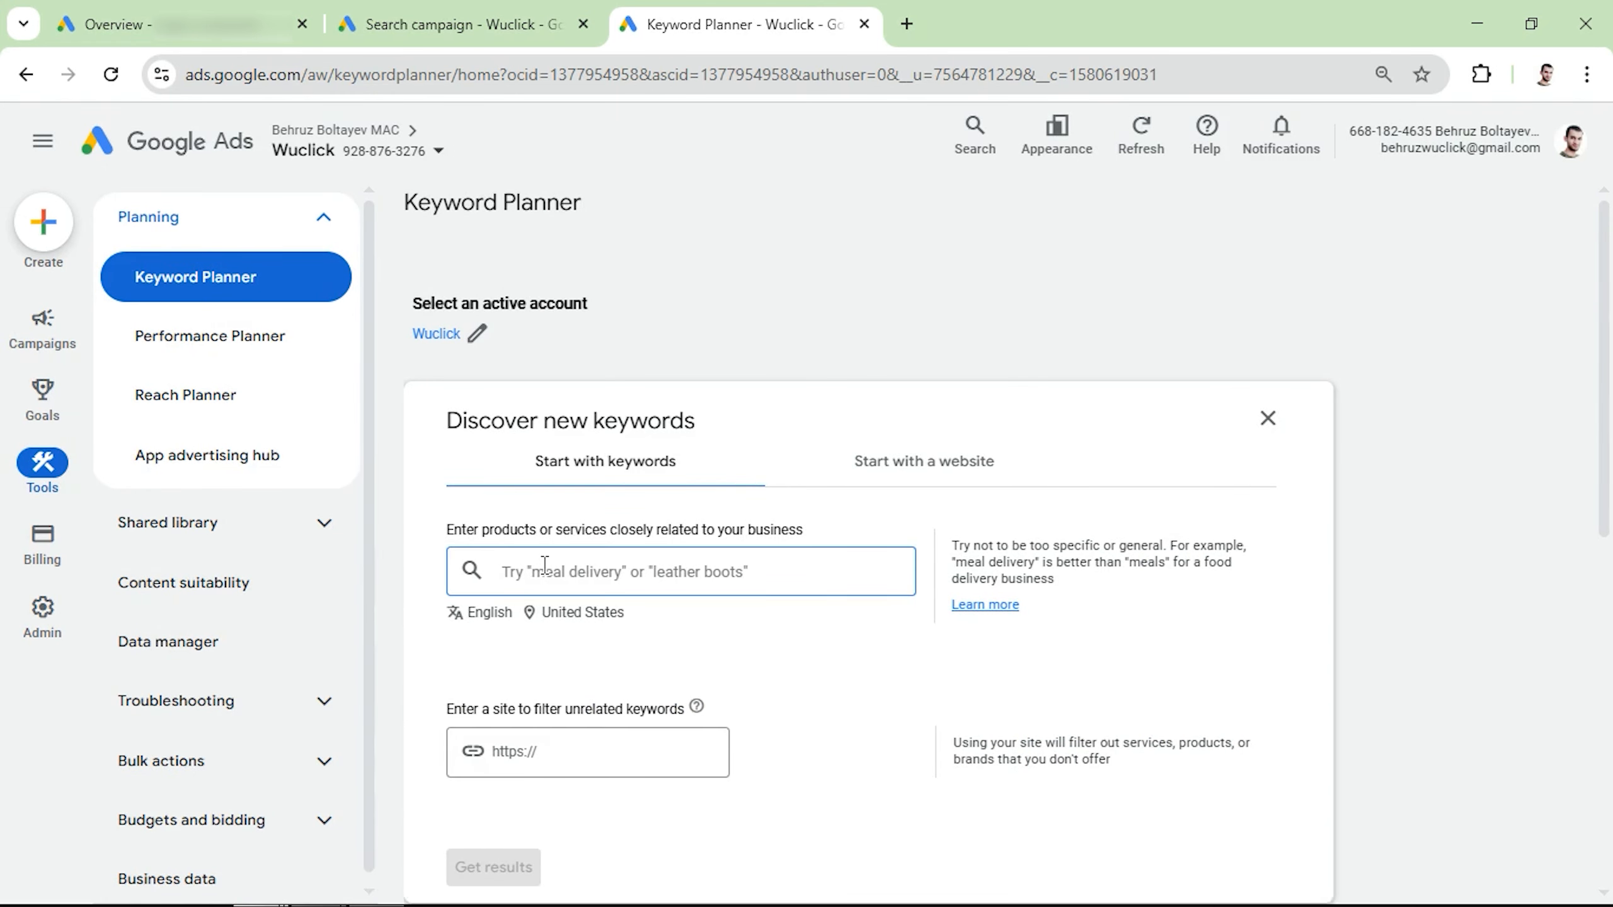
text(towing)
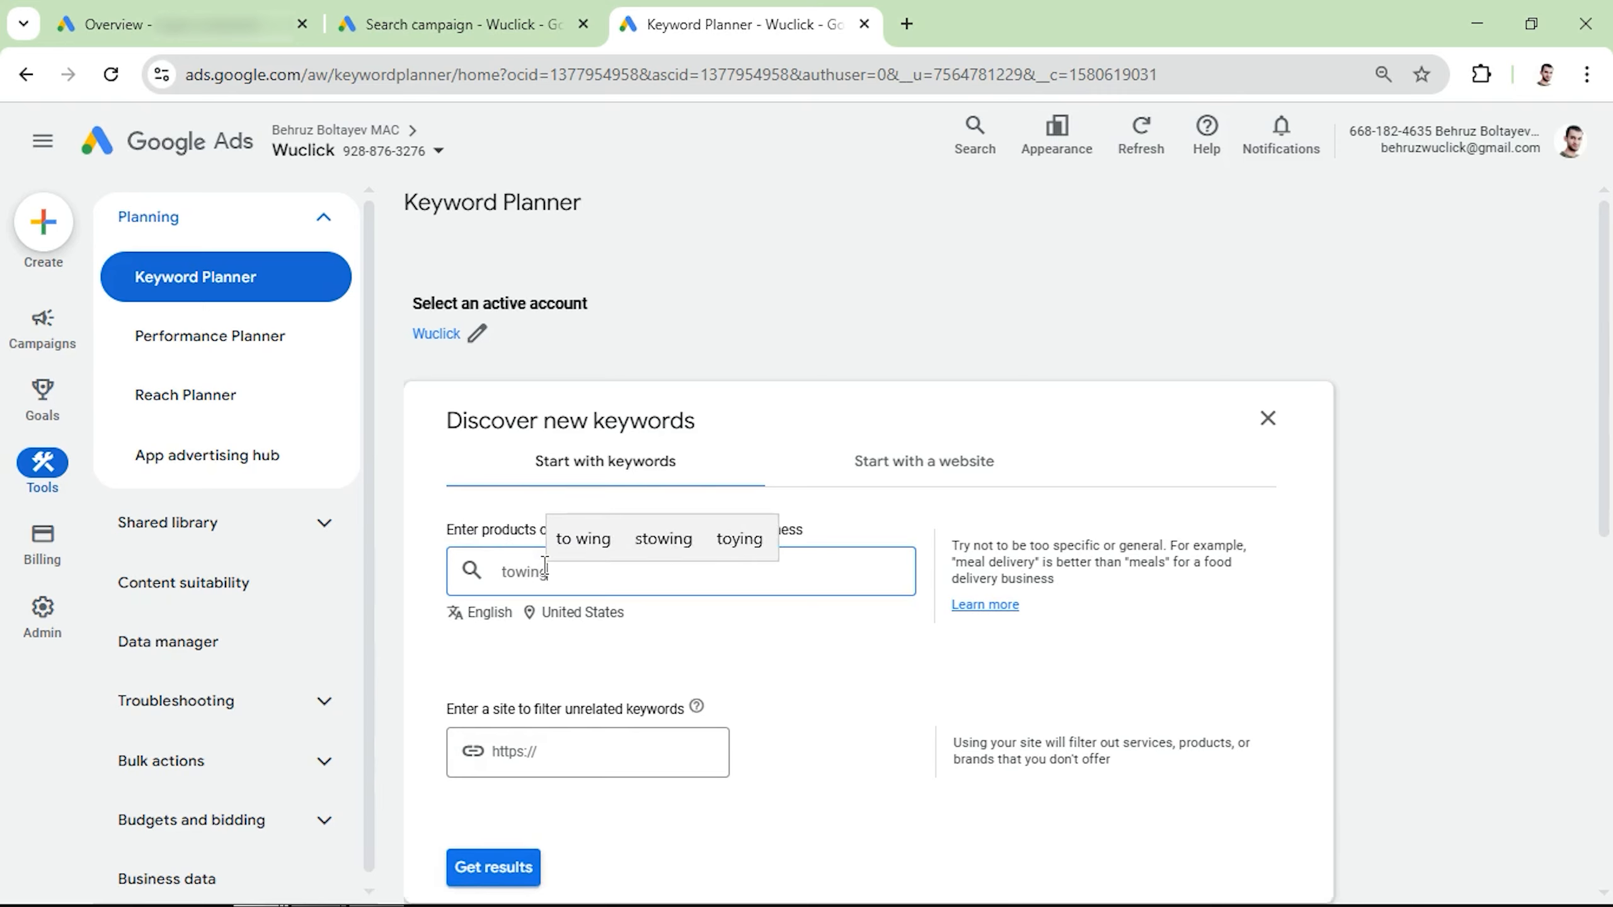
key(Return)
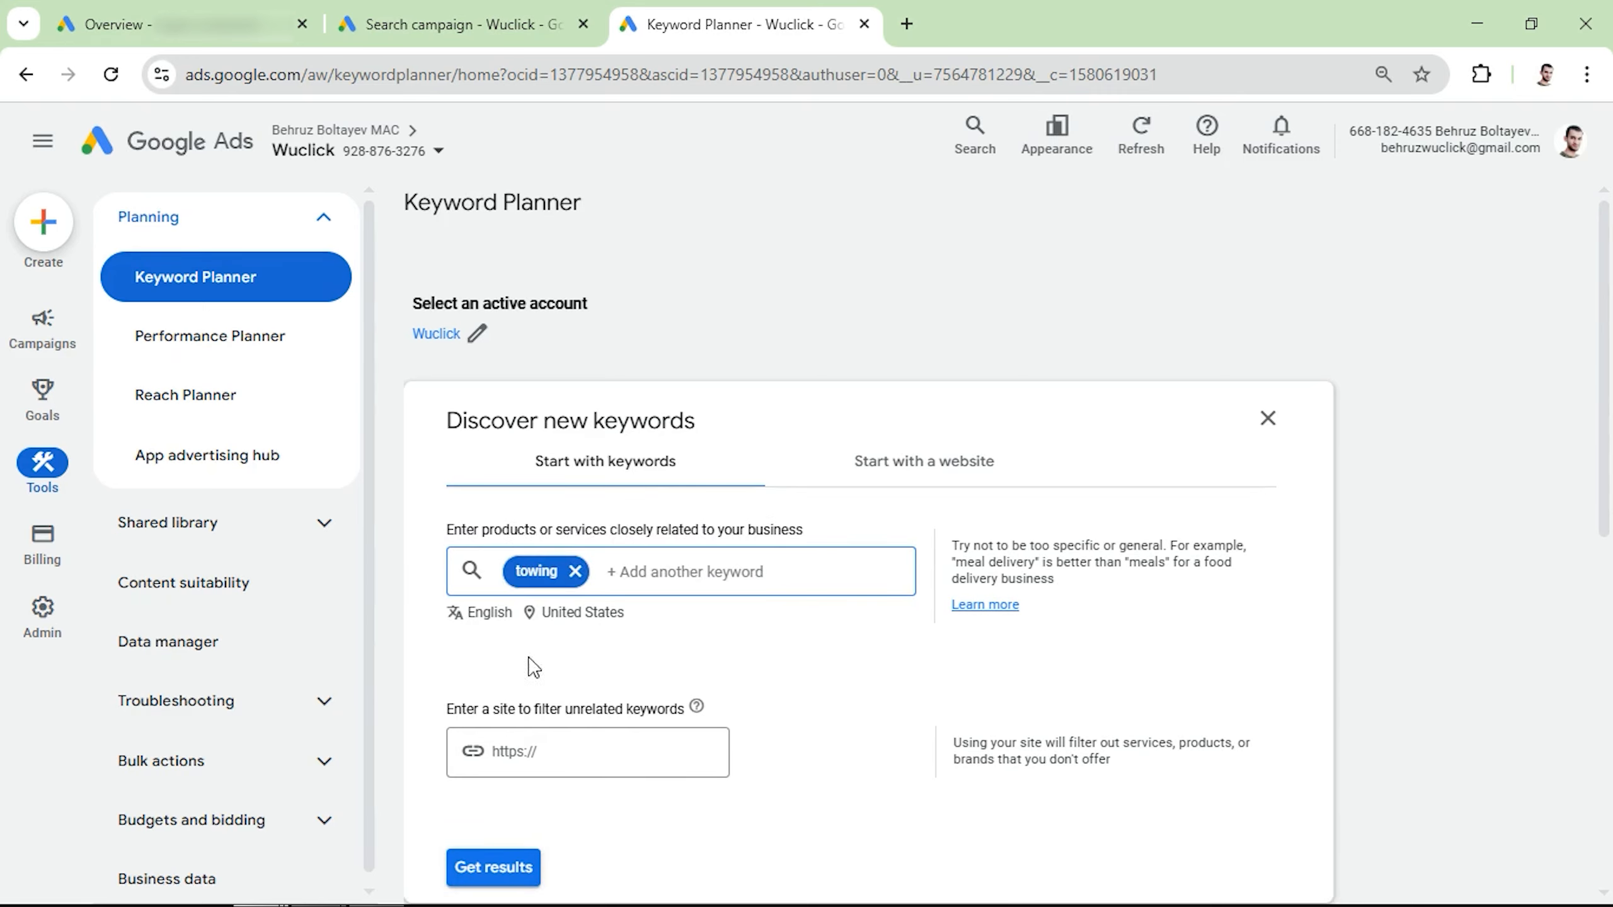
click(520, 878)
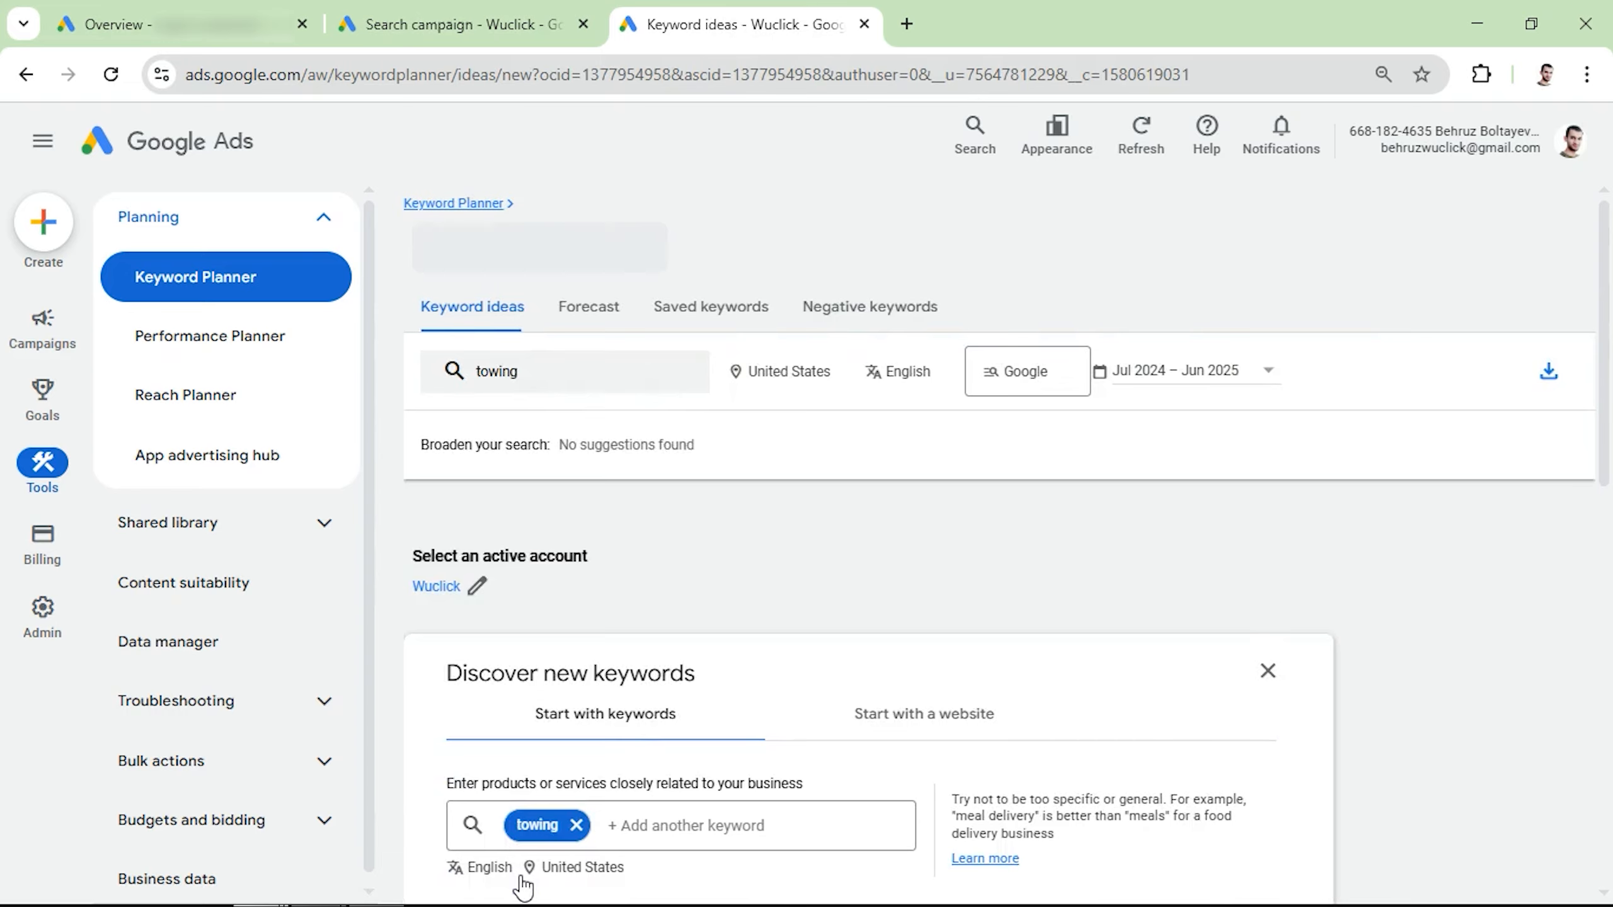
key(Return)
Hide the keyword refinement options and examine the monthly searches and top of page bid ranges for the towing keywords
scroll(947, 602, down, 3)
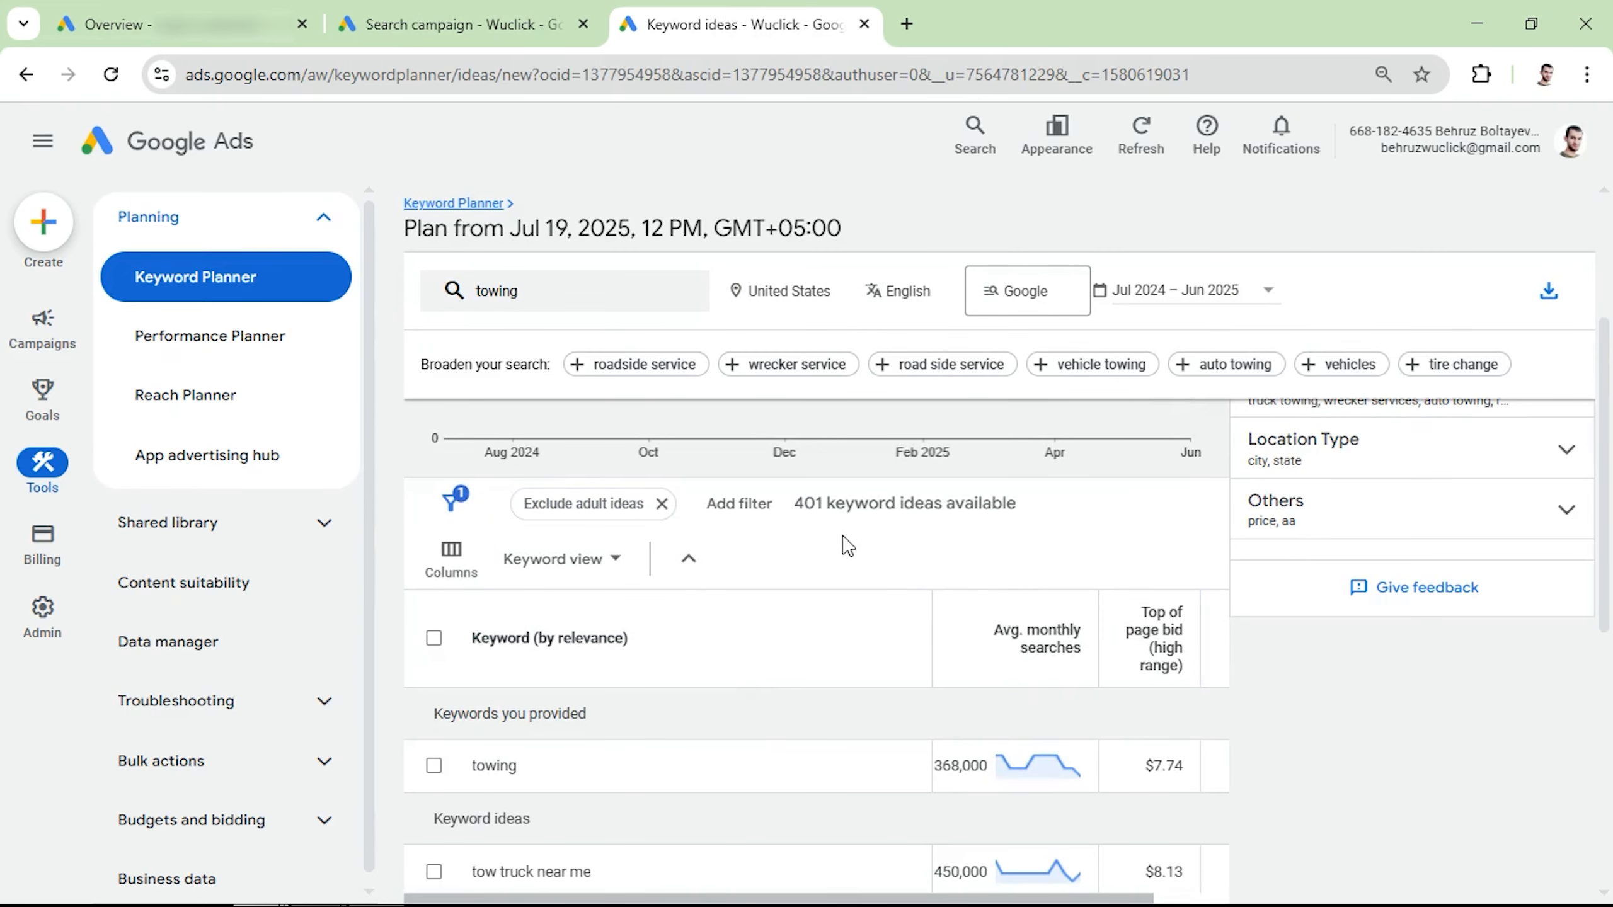
scroll(842, 540, up, 4)
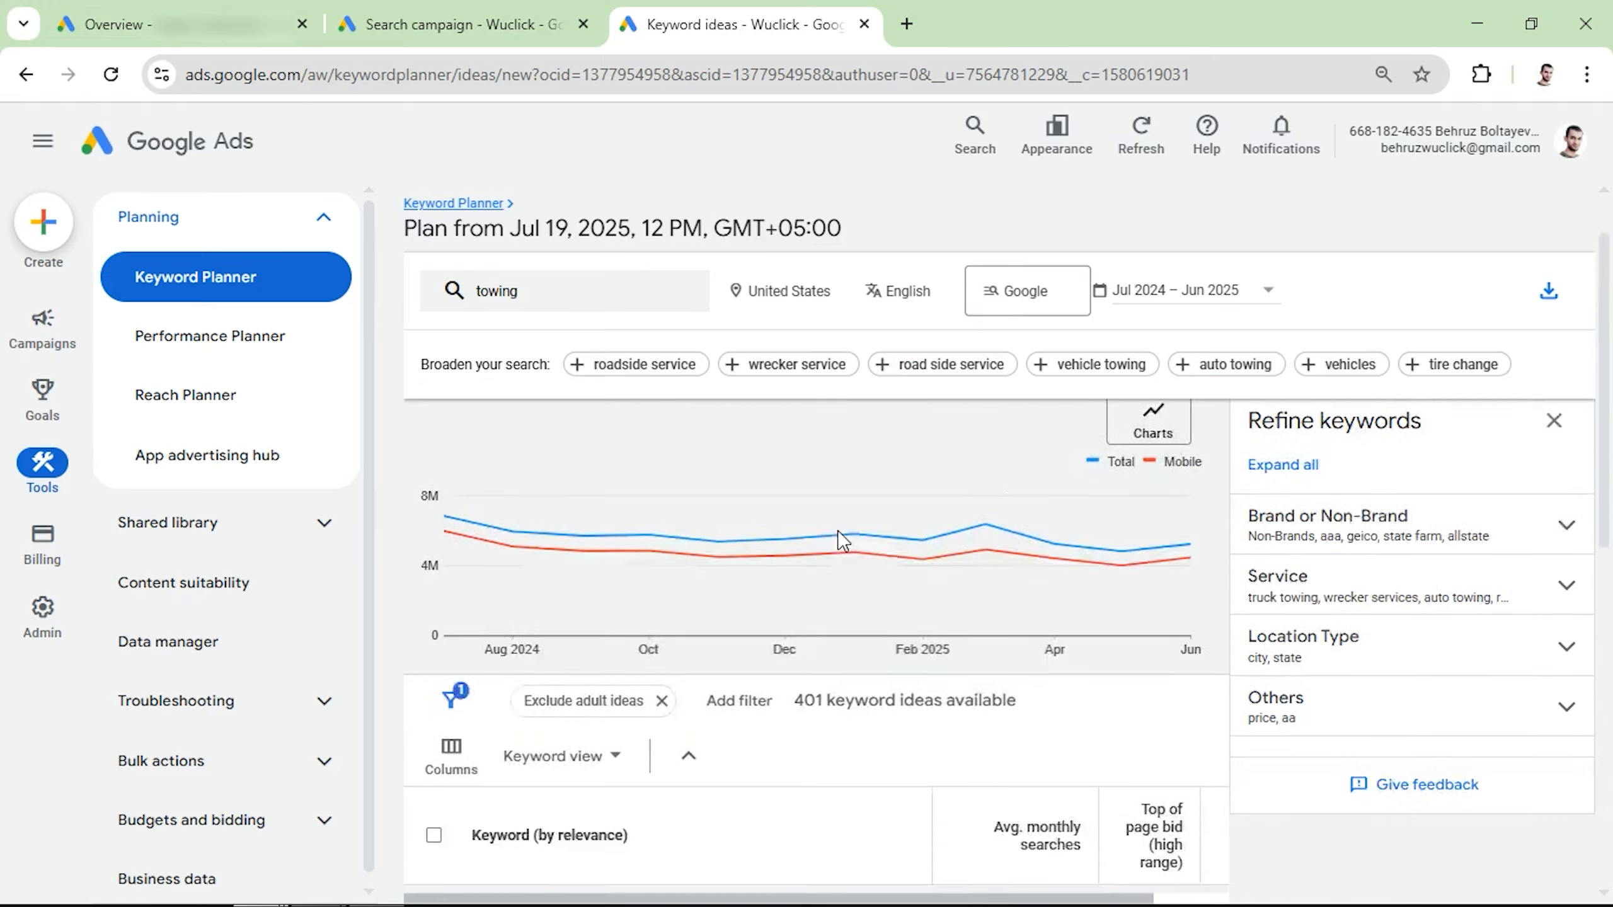
click(1543, 503)
scroll(962, 649, down, 3)
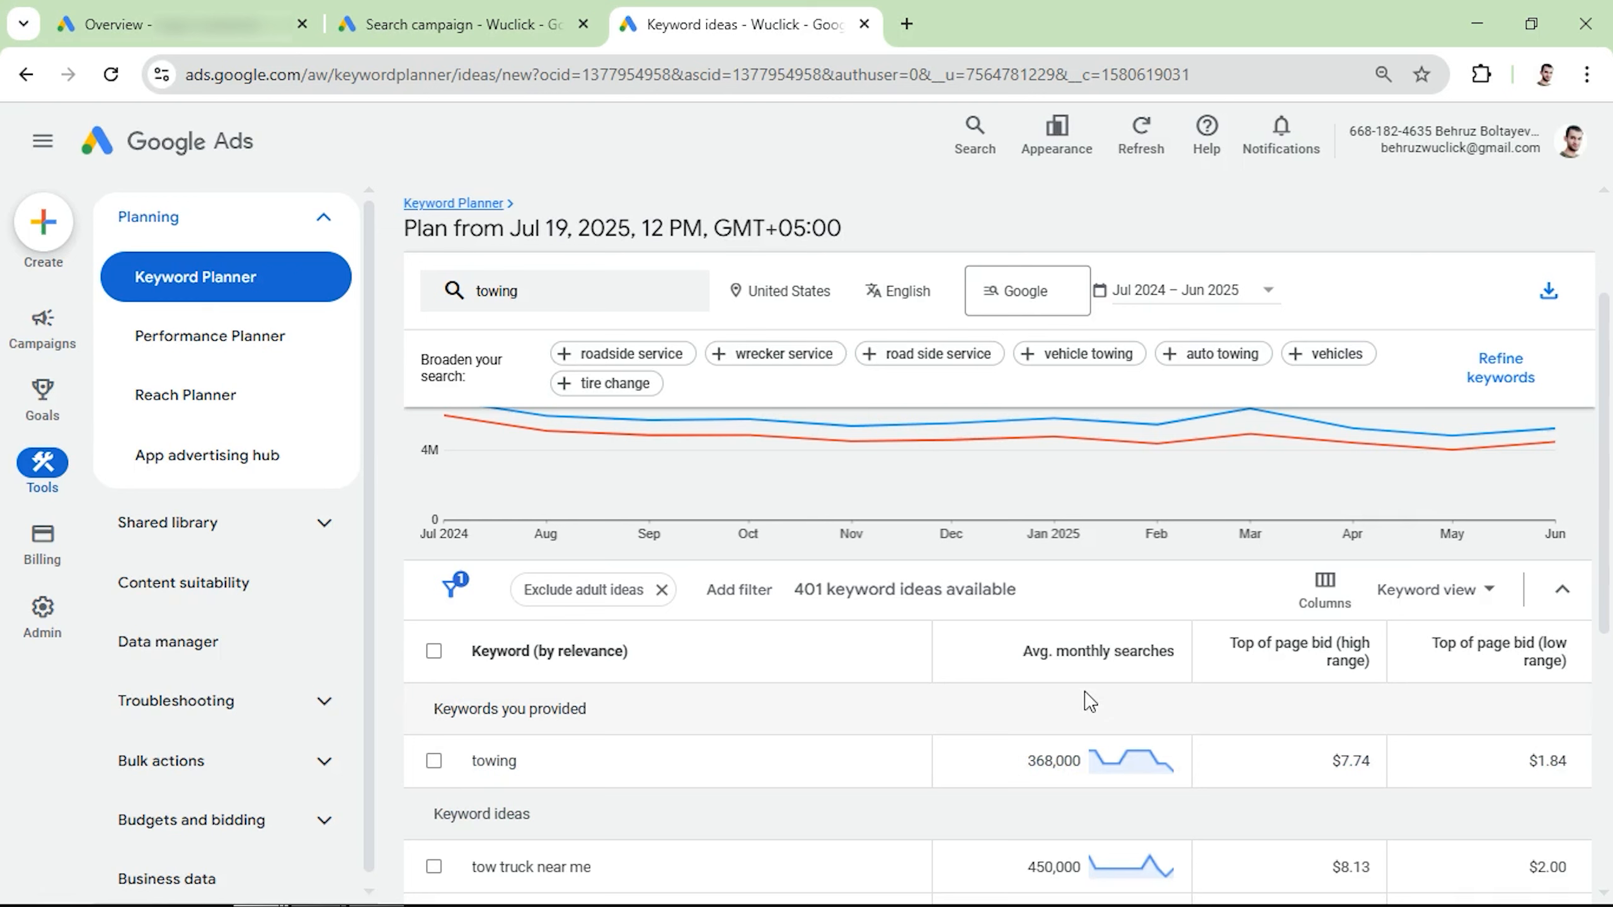
Read the explanations of the high and low top of page bid ranges and compare the towing keywords' bids
mouse_move(1307, 669)
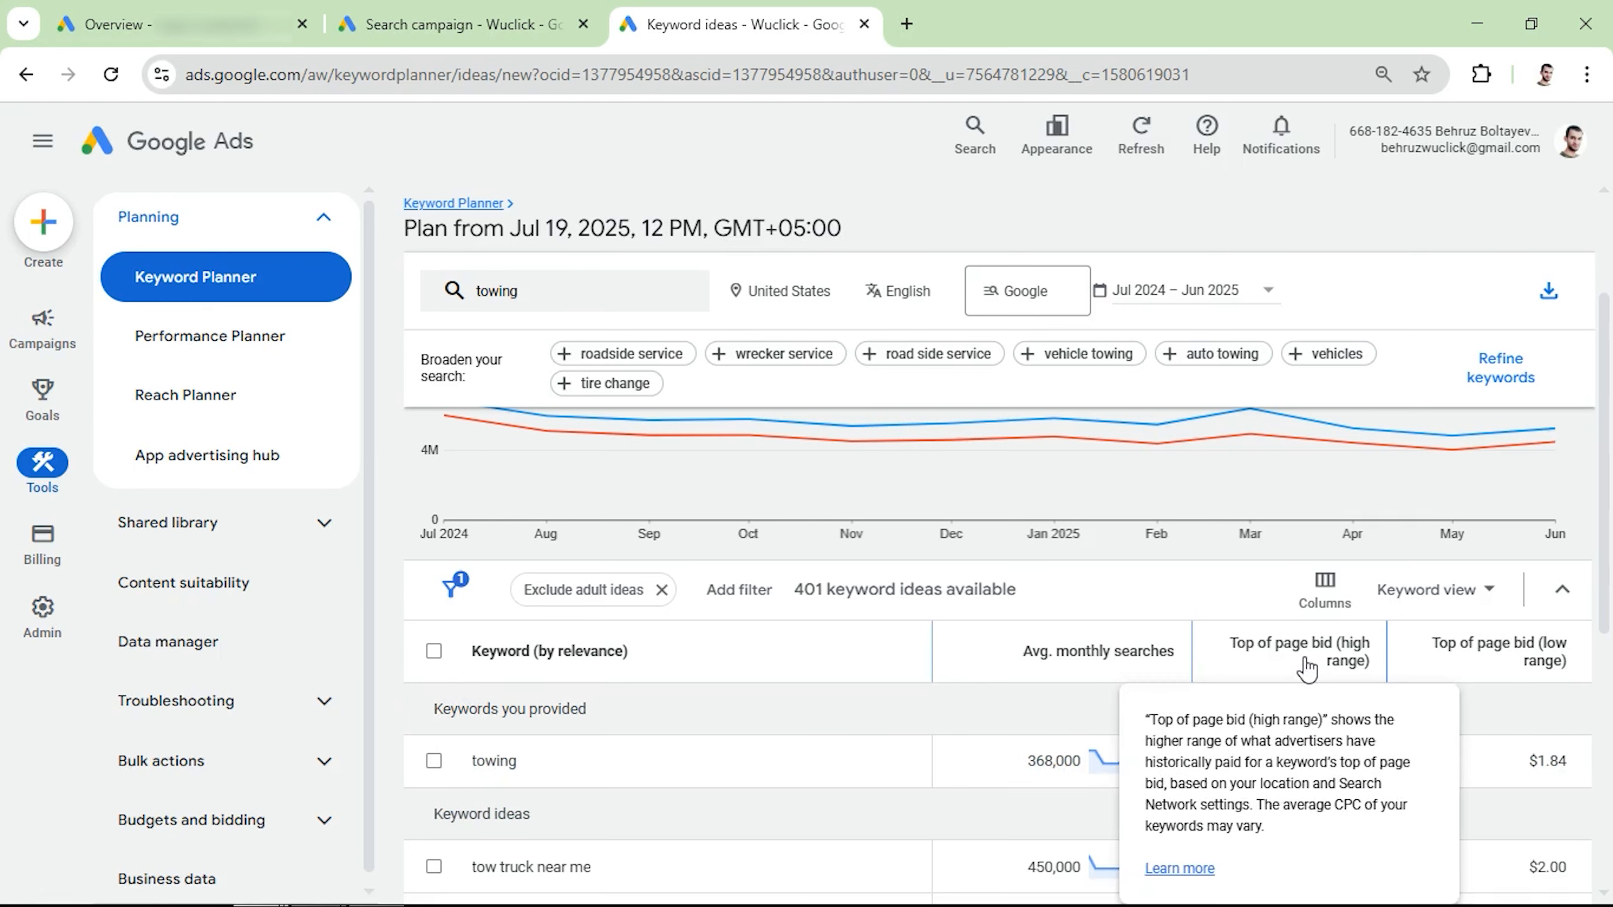
mouse_move(1472, 656)
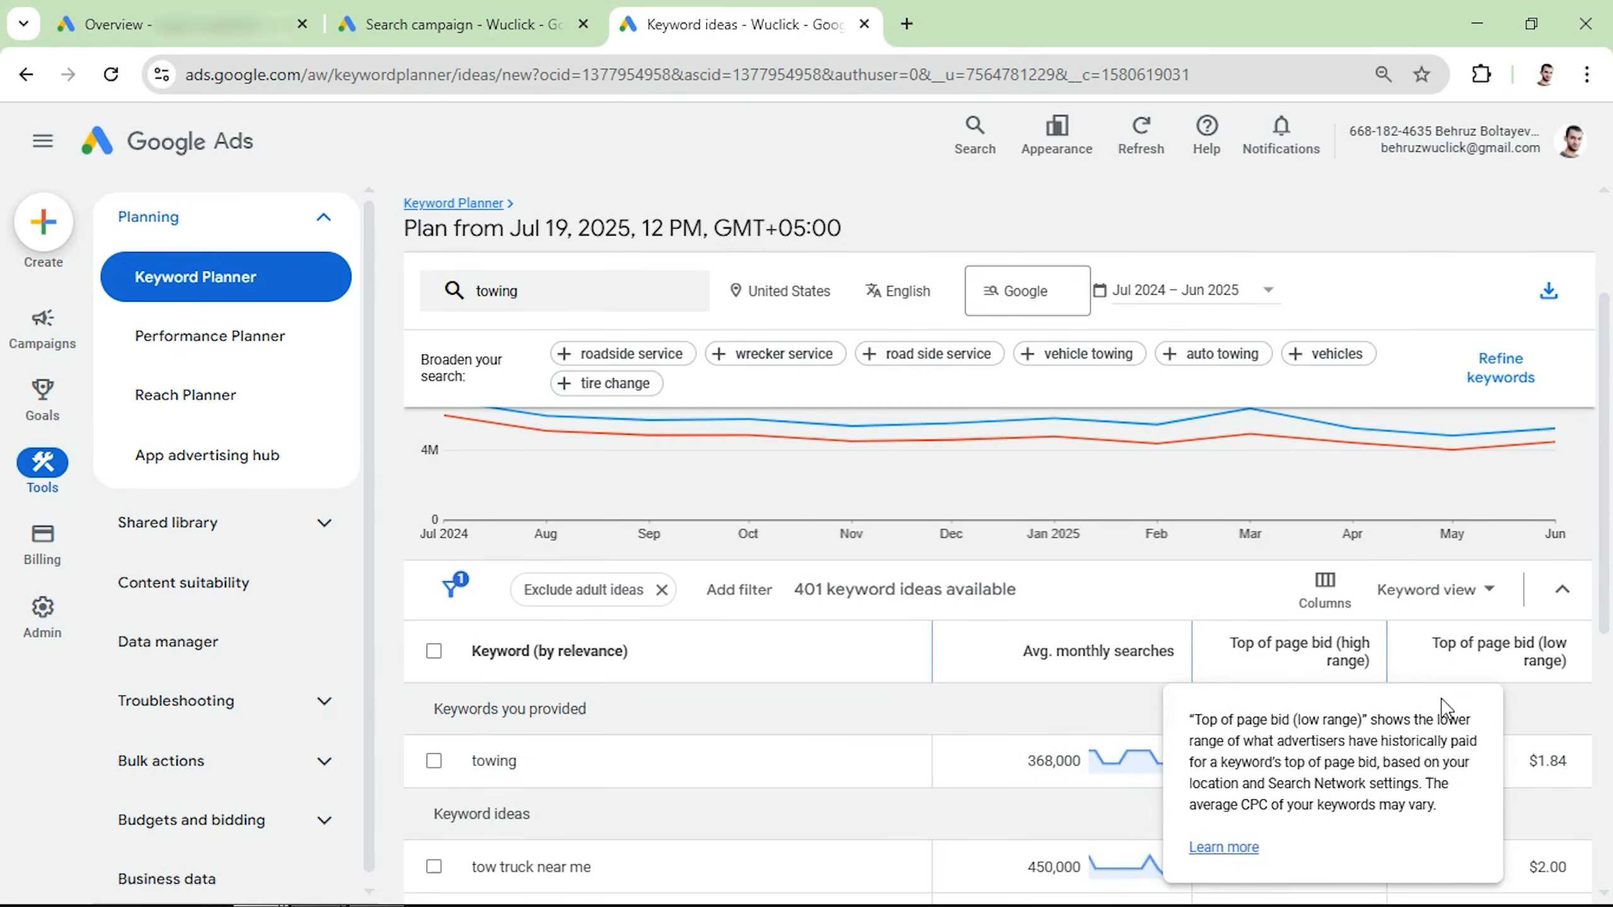
scroll(1429, 670, down, 3)
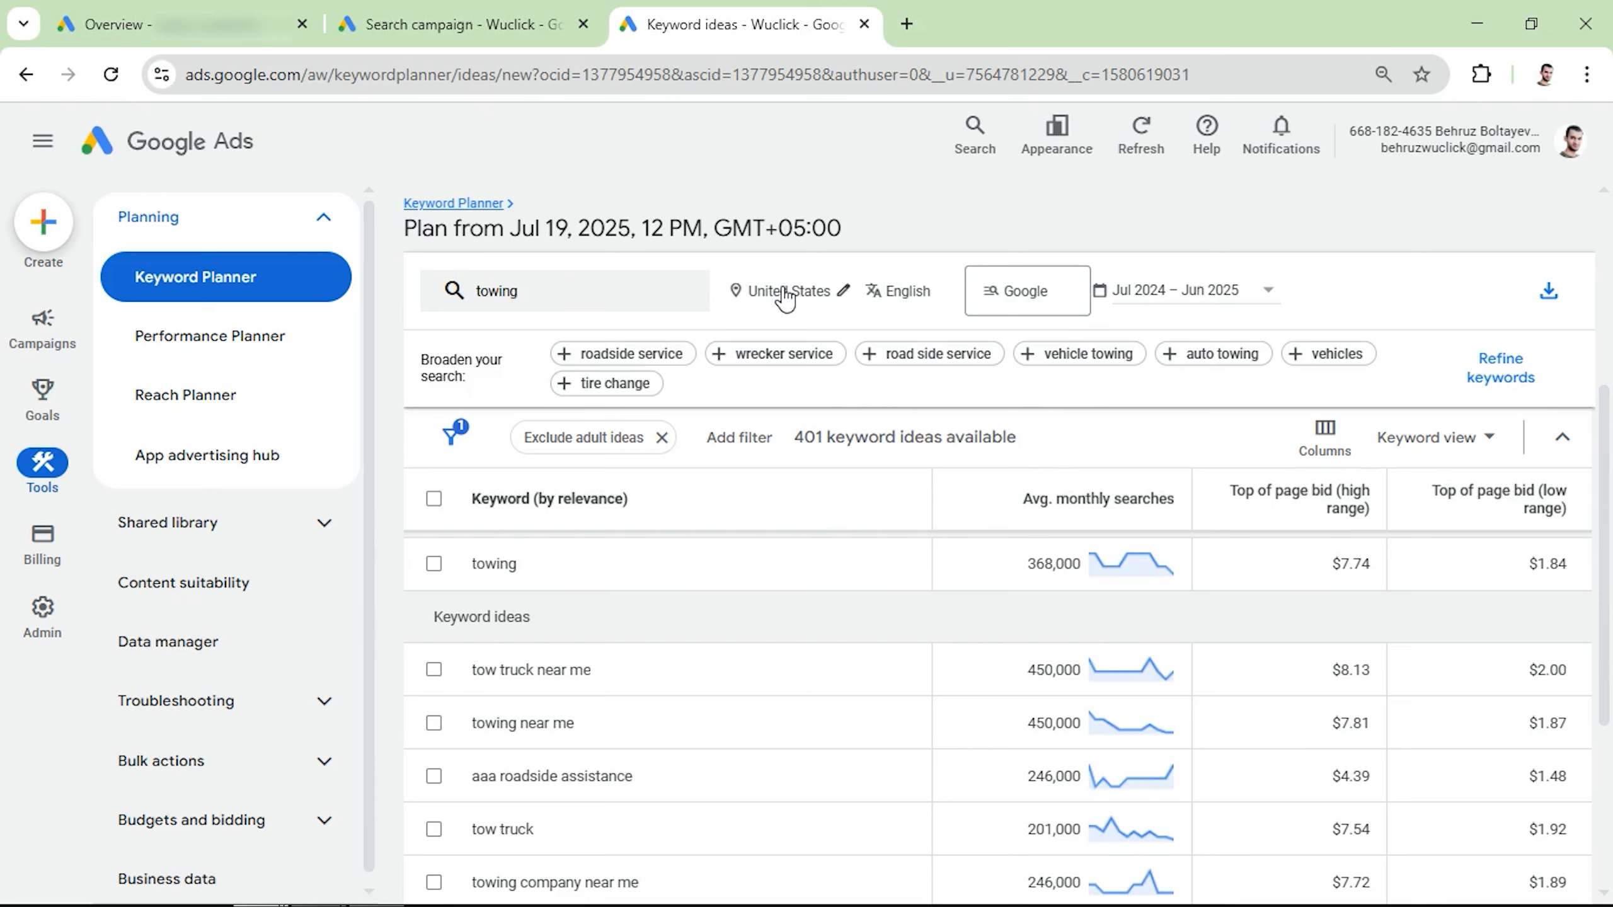
Replace the United States with the city of New York, New York, as the location for the keyword ideas
click(844, 292)
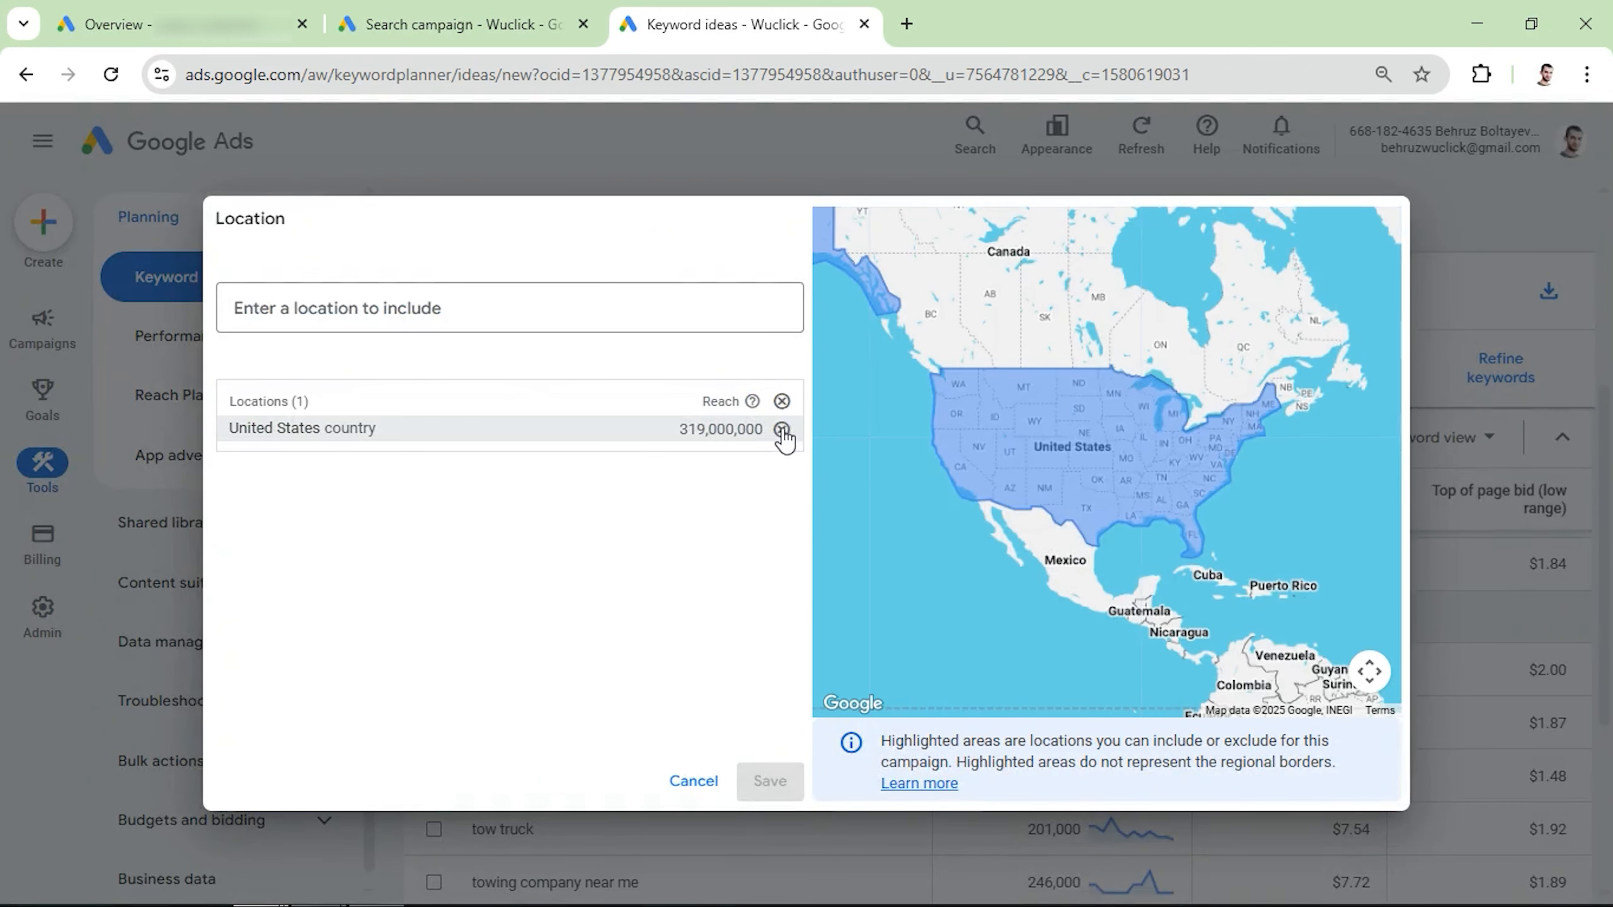
click(782, 430)
click(550, 306)
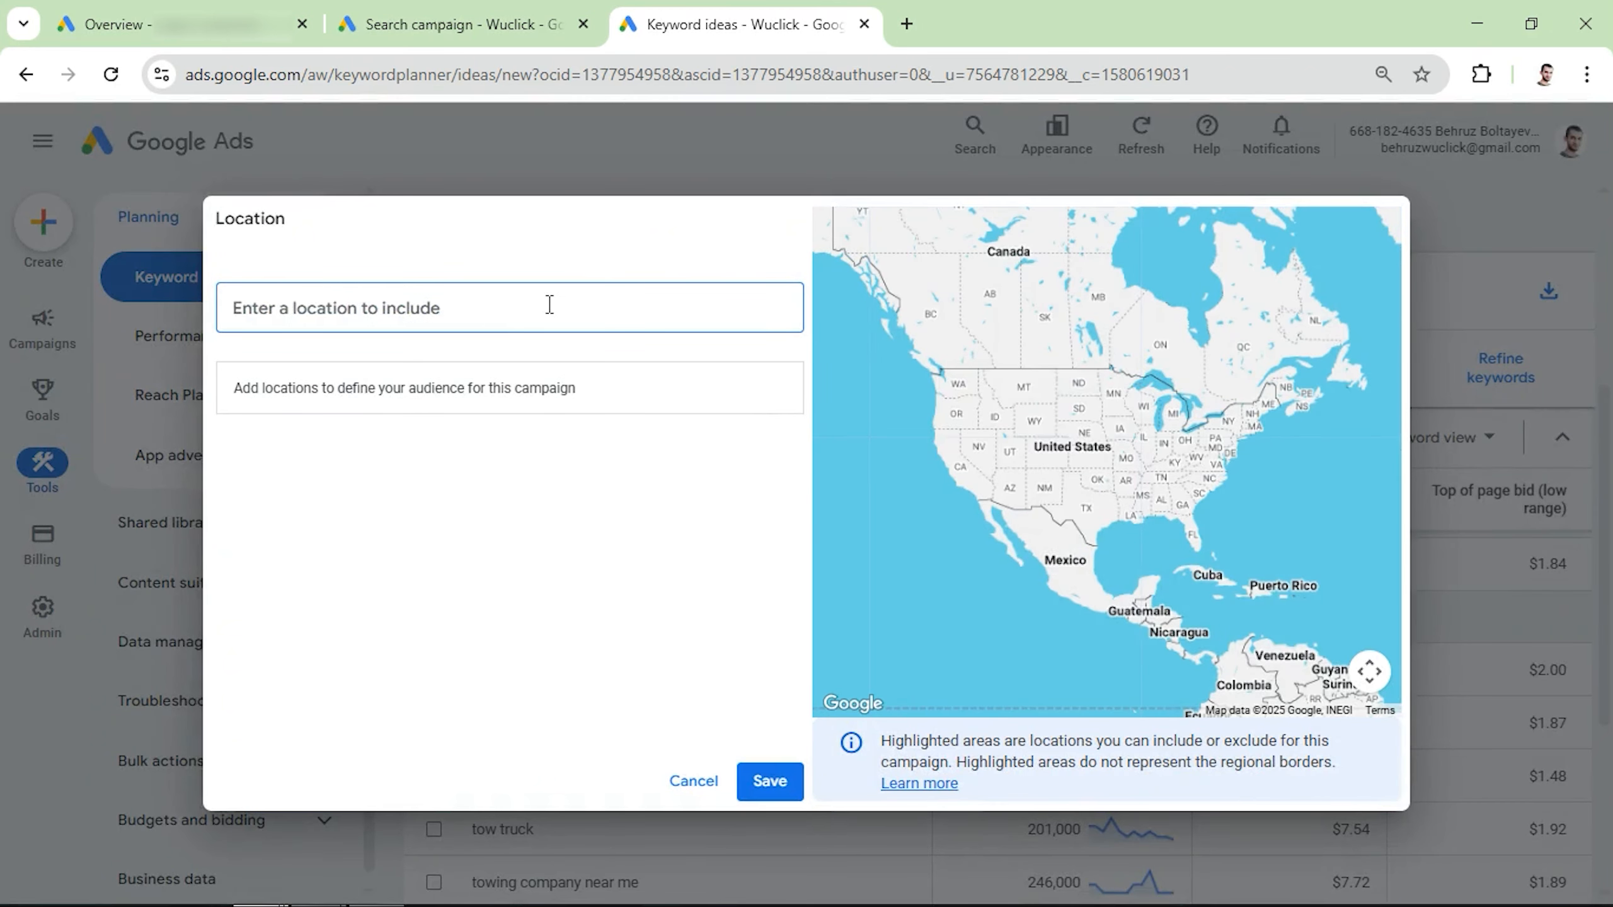
text(new york)
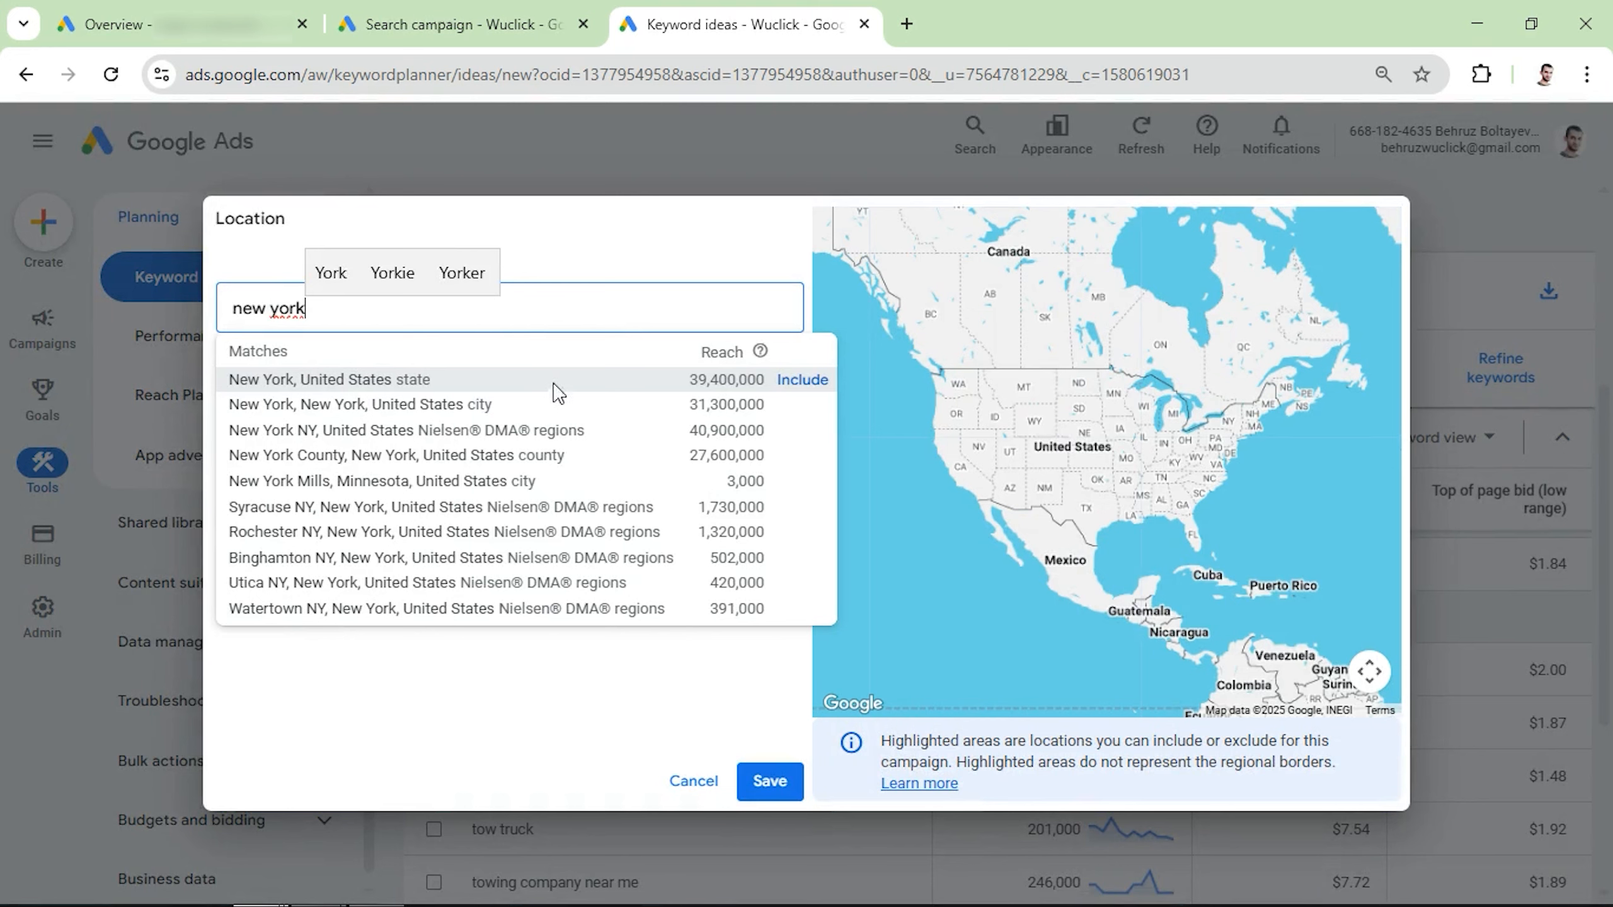
click(802, 404)
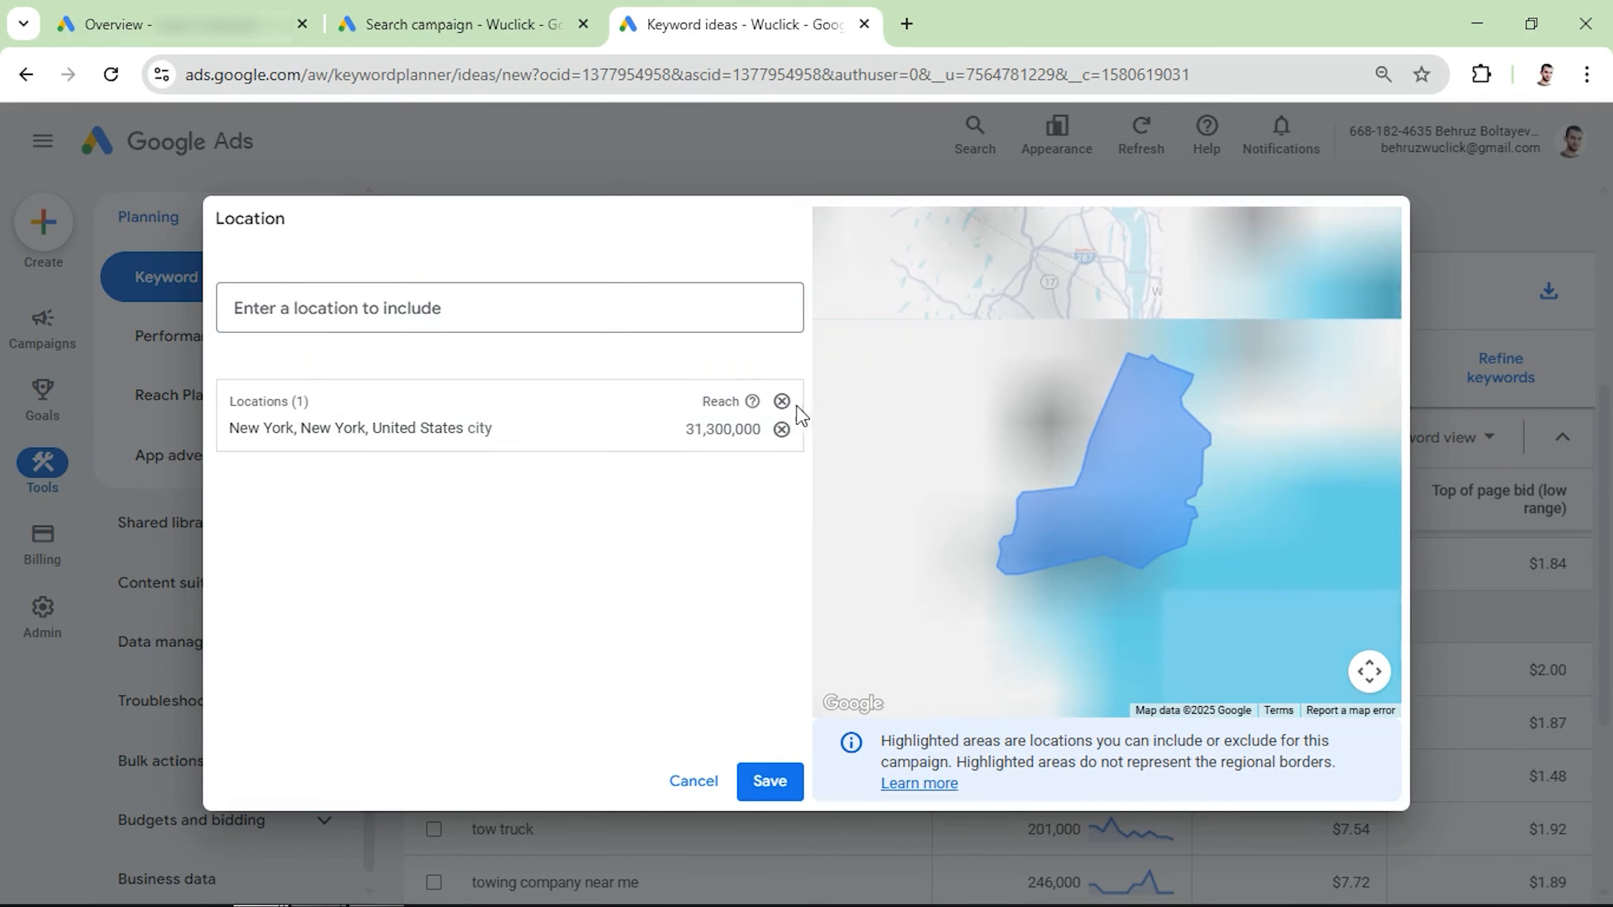
click(771, 782)
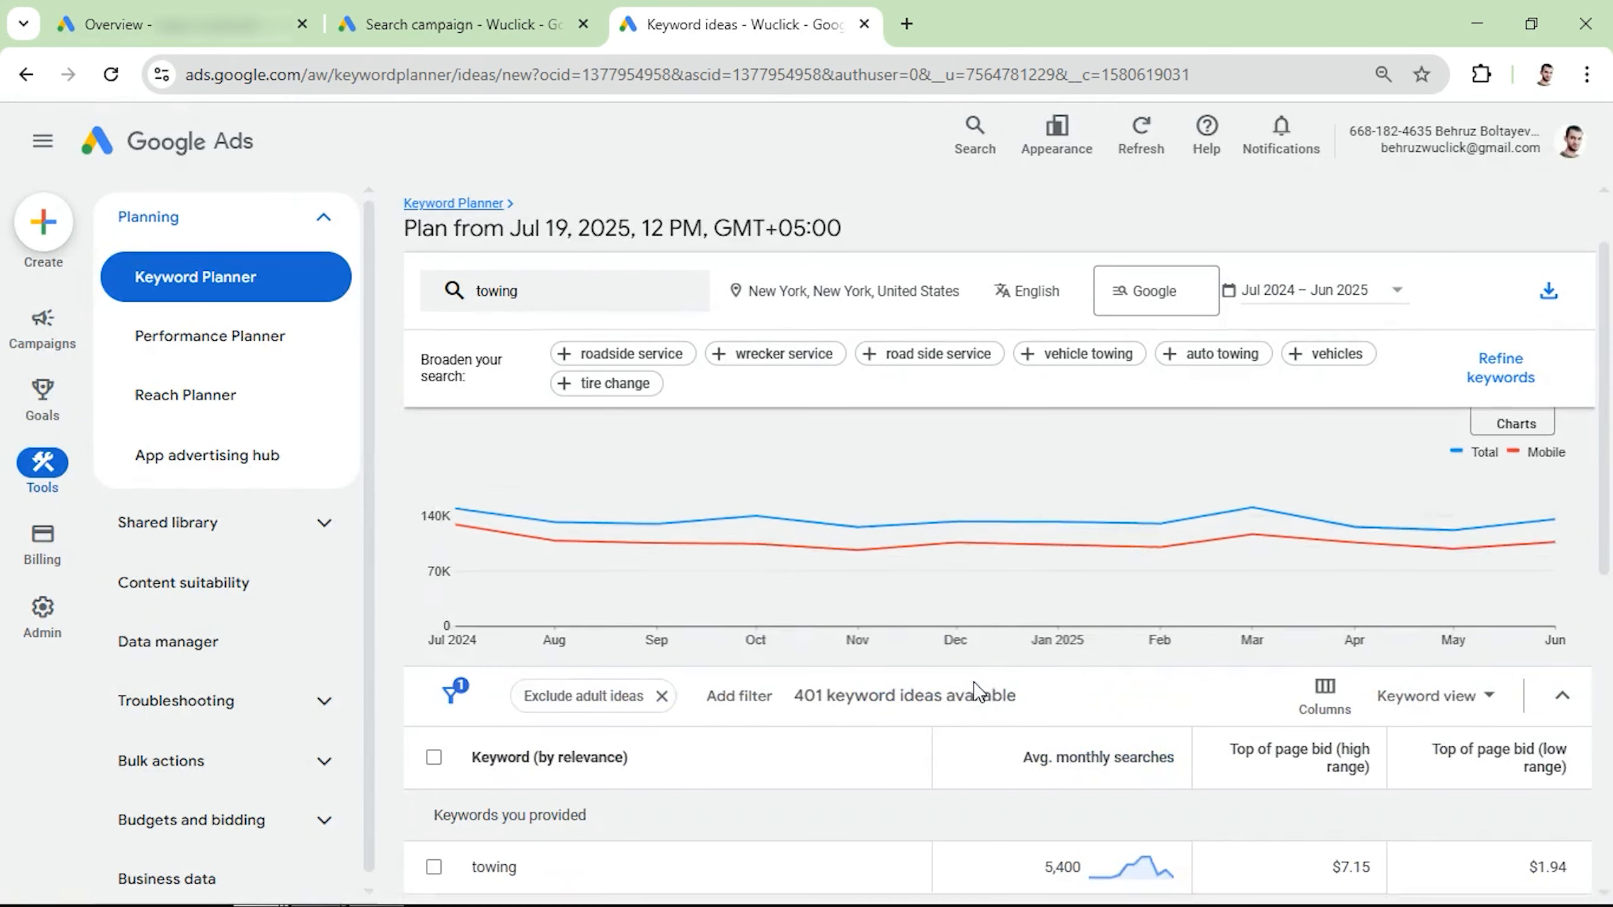
Show more keyword rows per page and examine the top of page bid ranges for the New York towing keywords
scroll(1023, 695, down, 5)
scroll(1044, 699, up, 3)
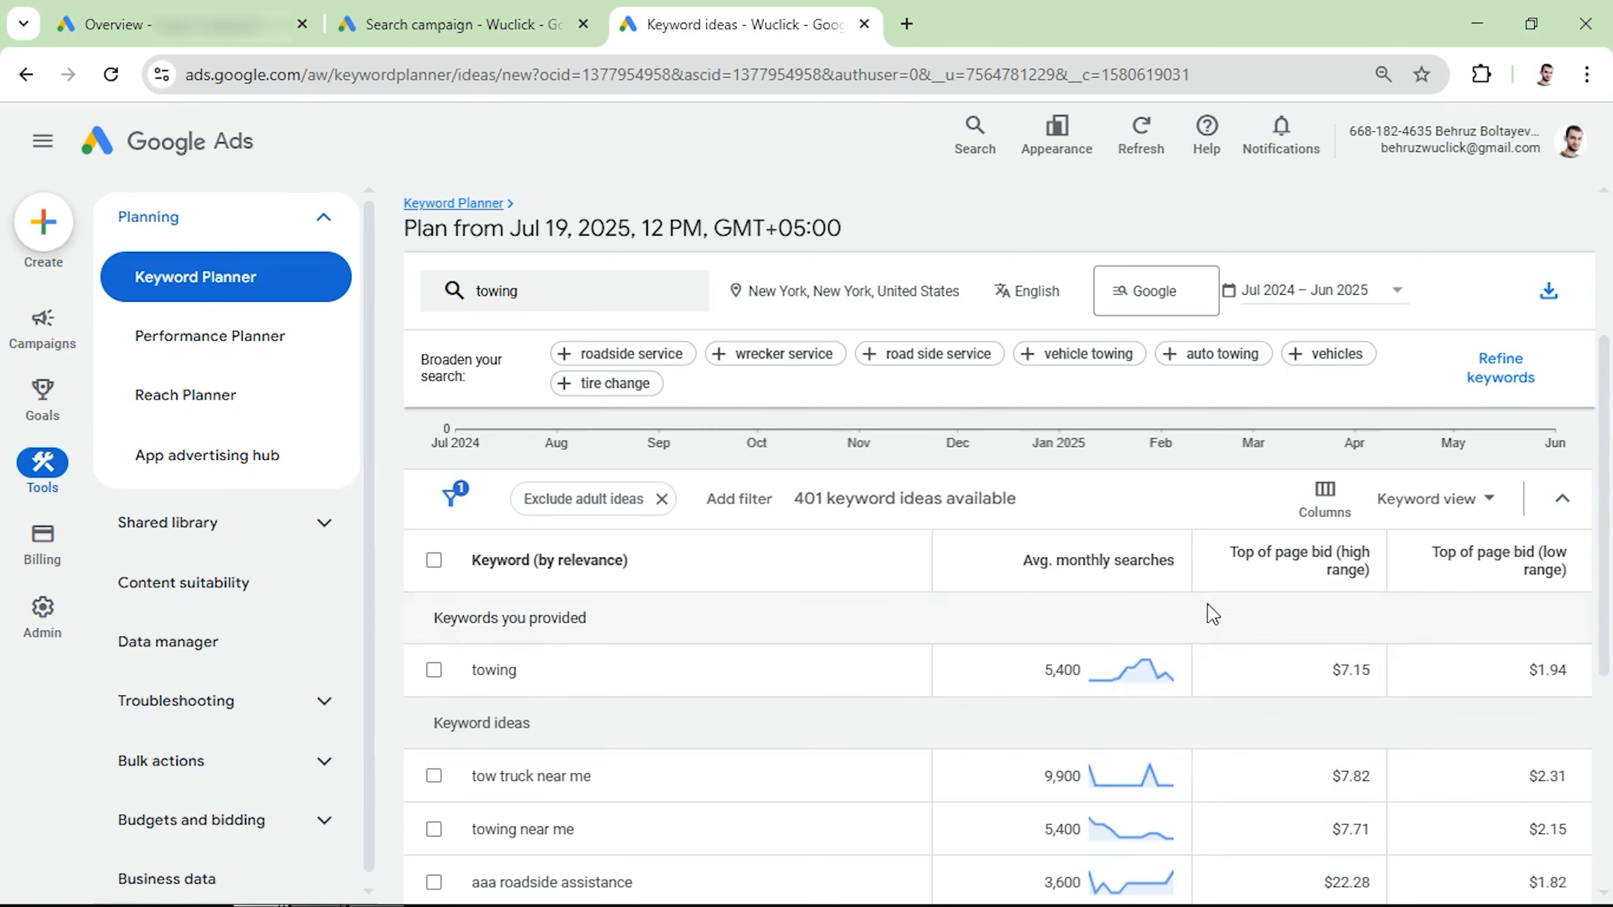
scroll(1116, 732, down, 5)
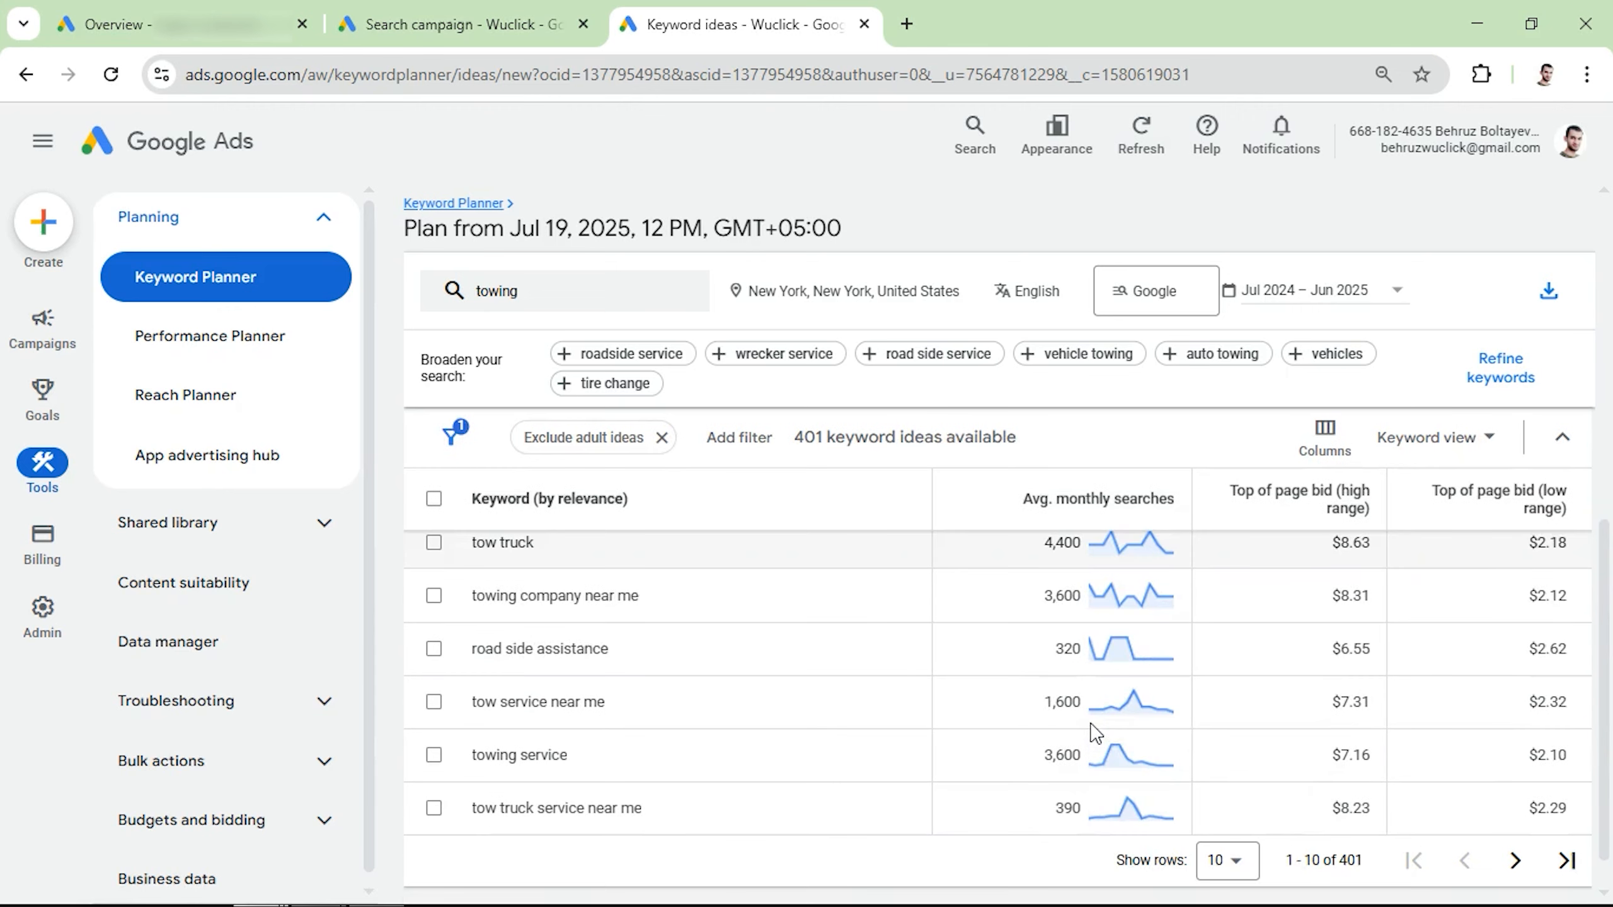
click(1229, 862)
click(1229, 837)
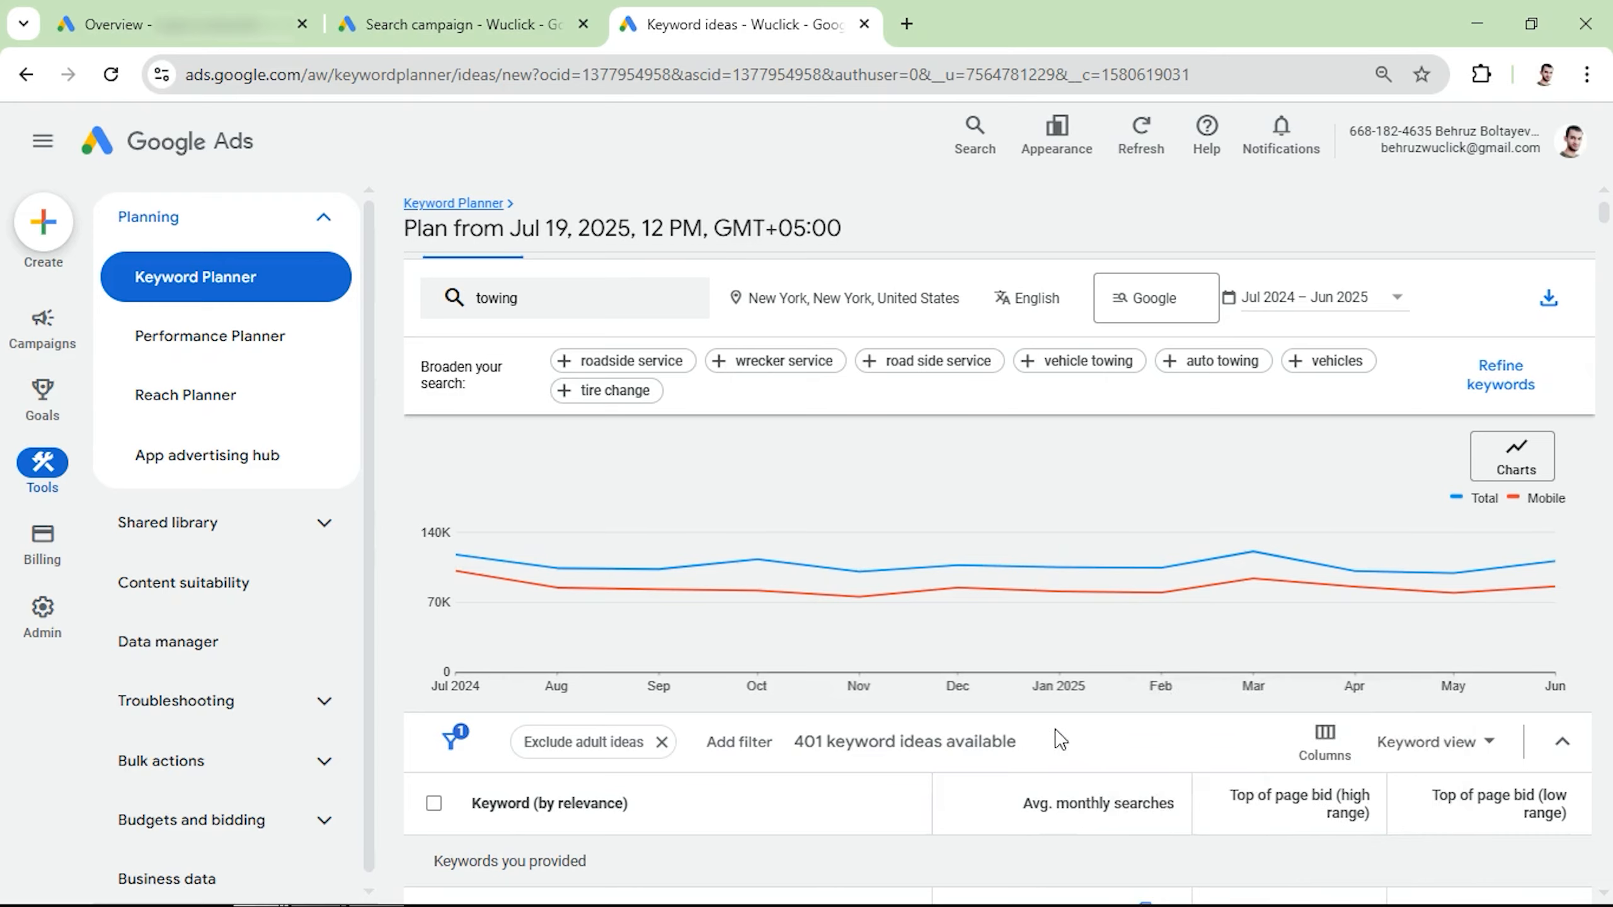
scroll(1058, 731, down, 3)
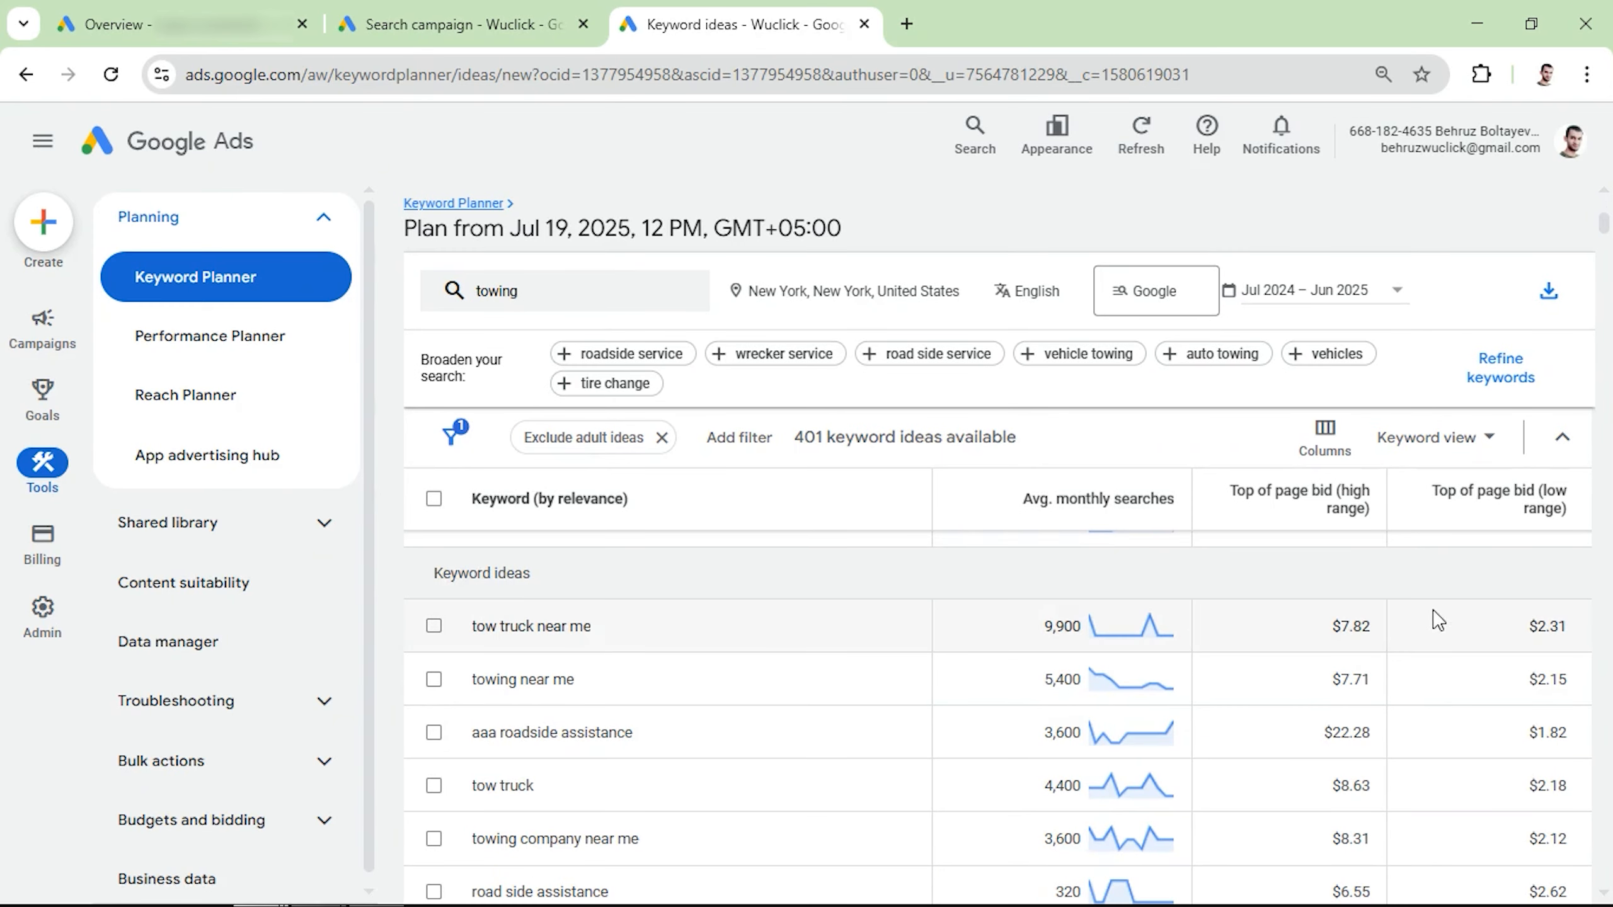
scroll(1436, 619, down, 3)
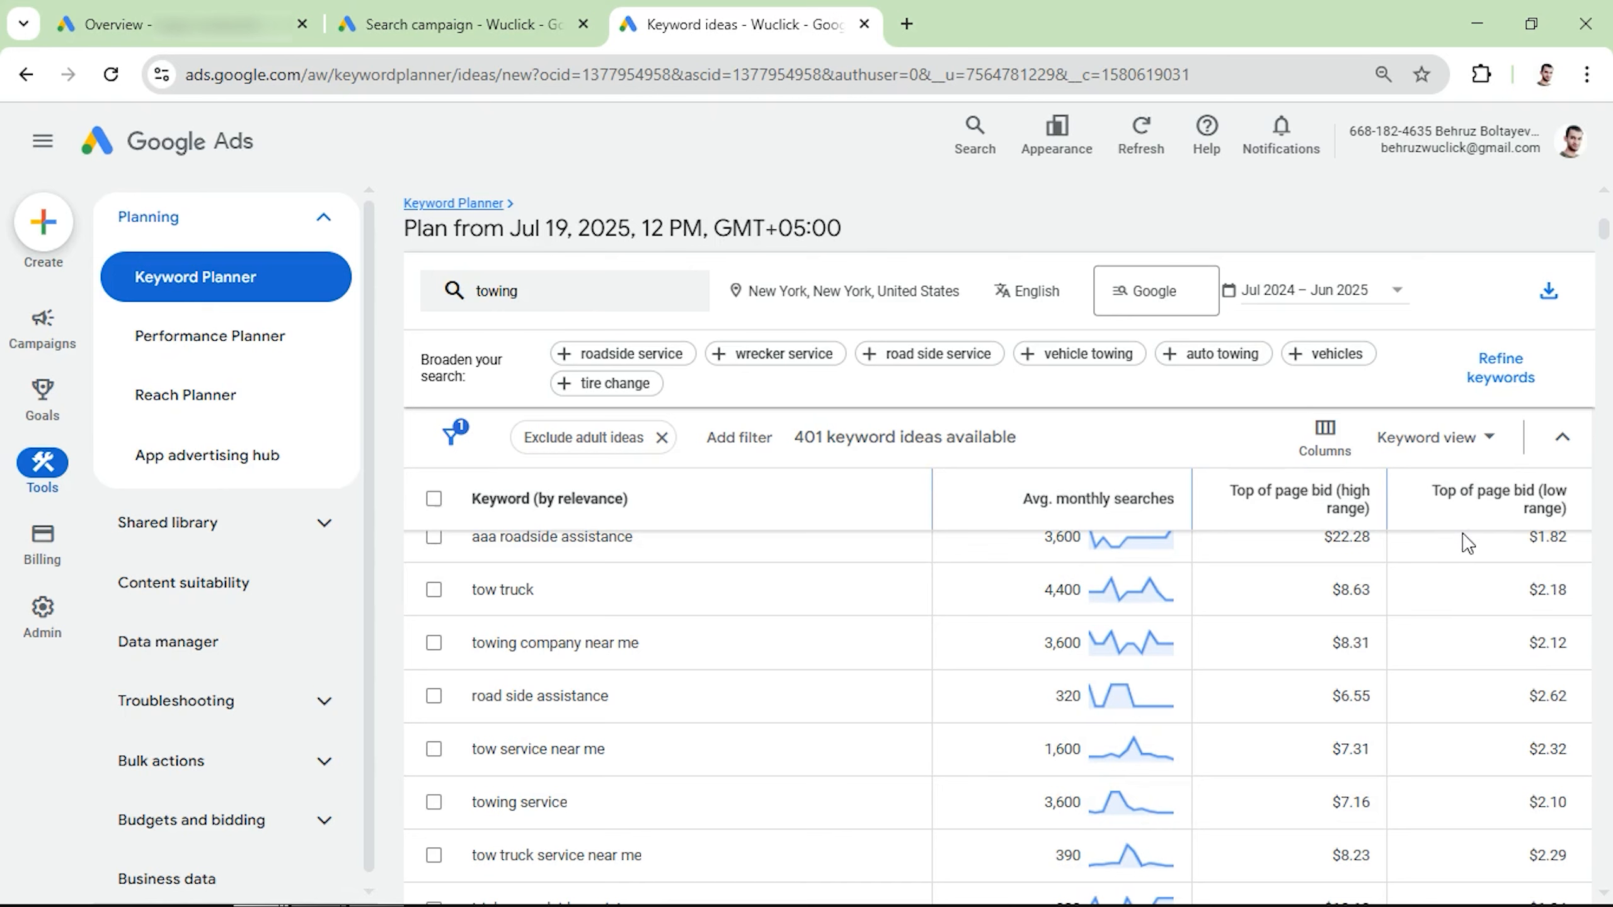
scroll(1466, 544, down, 6)
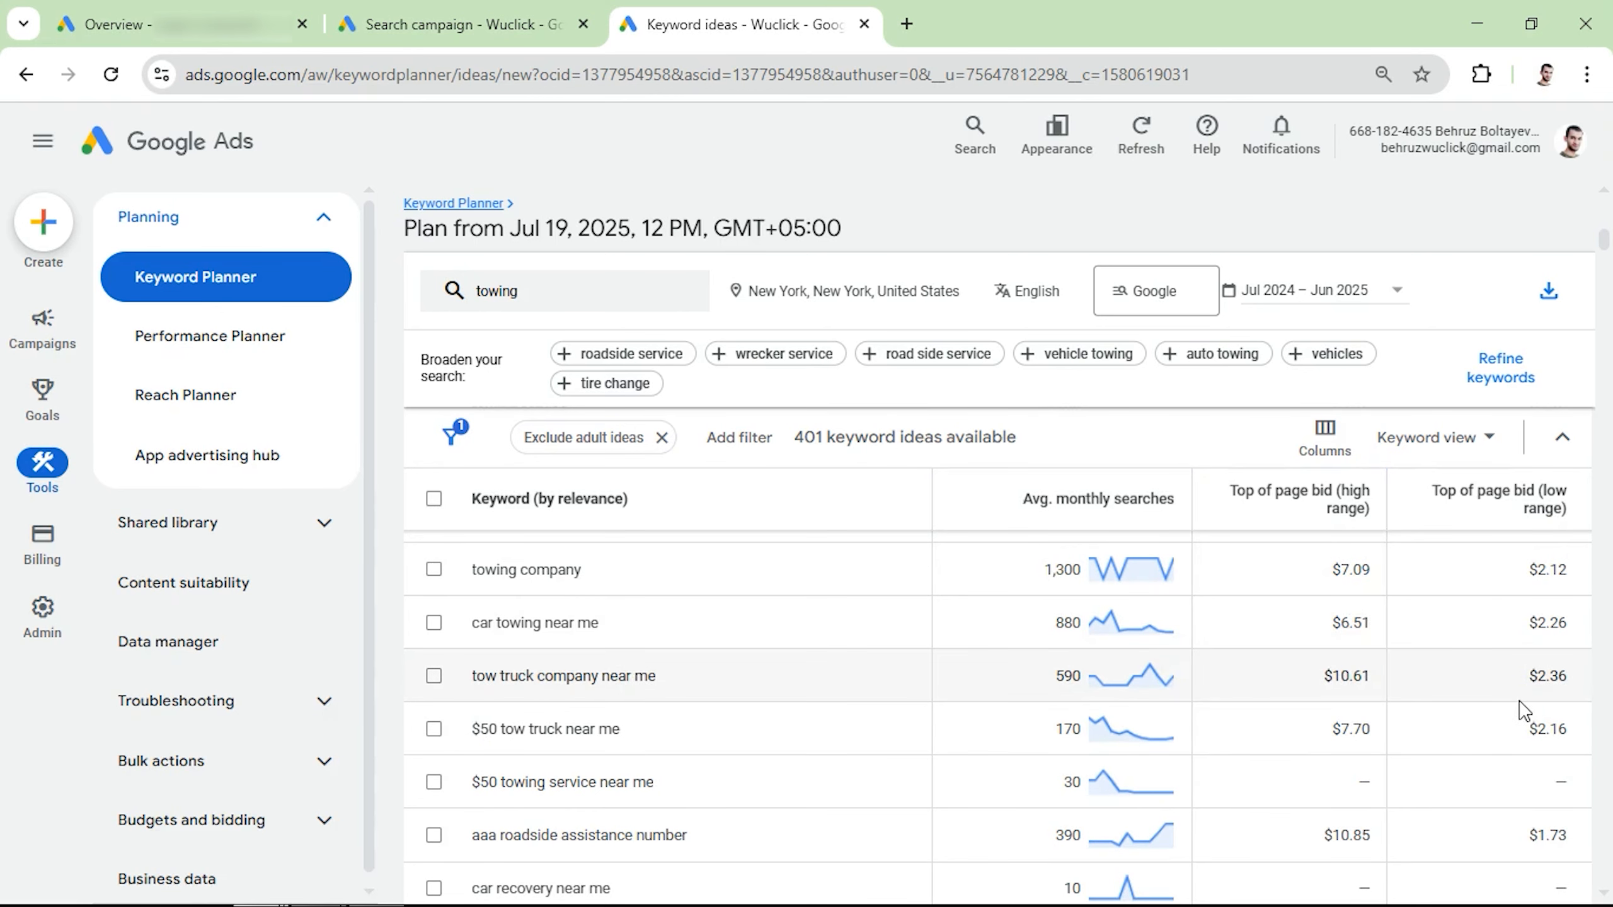
Return to the campaign draft, set the maximum CPC bid limit to $4, and continue to the campaign settings
click(496, 19)
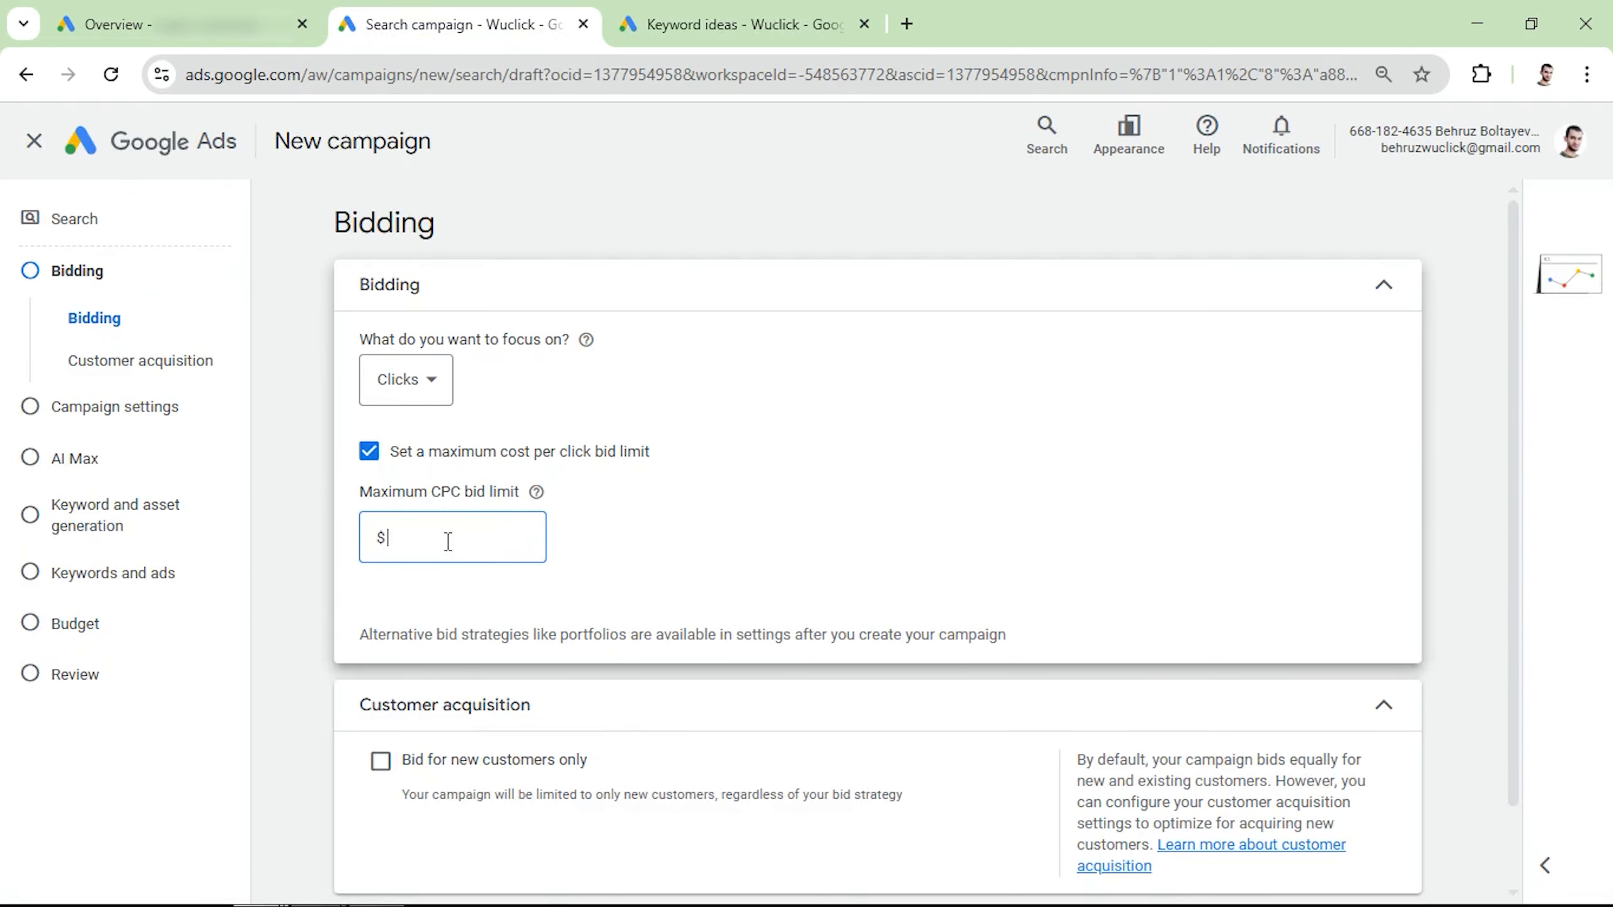
text(4)
scroll(758, 572, down, 2)
click(1374, 858)
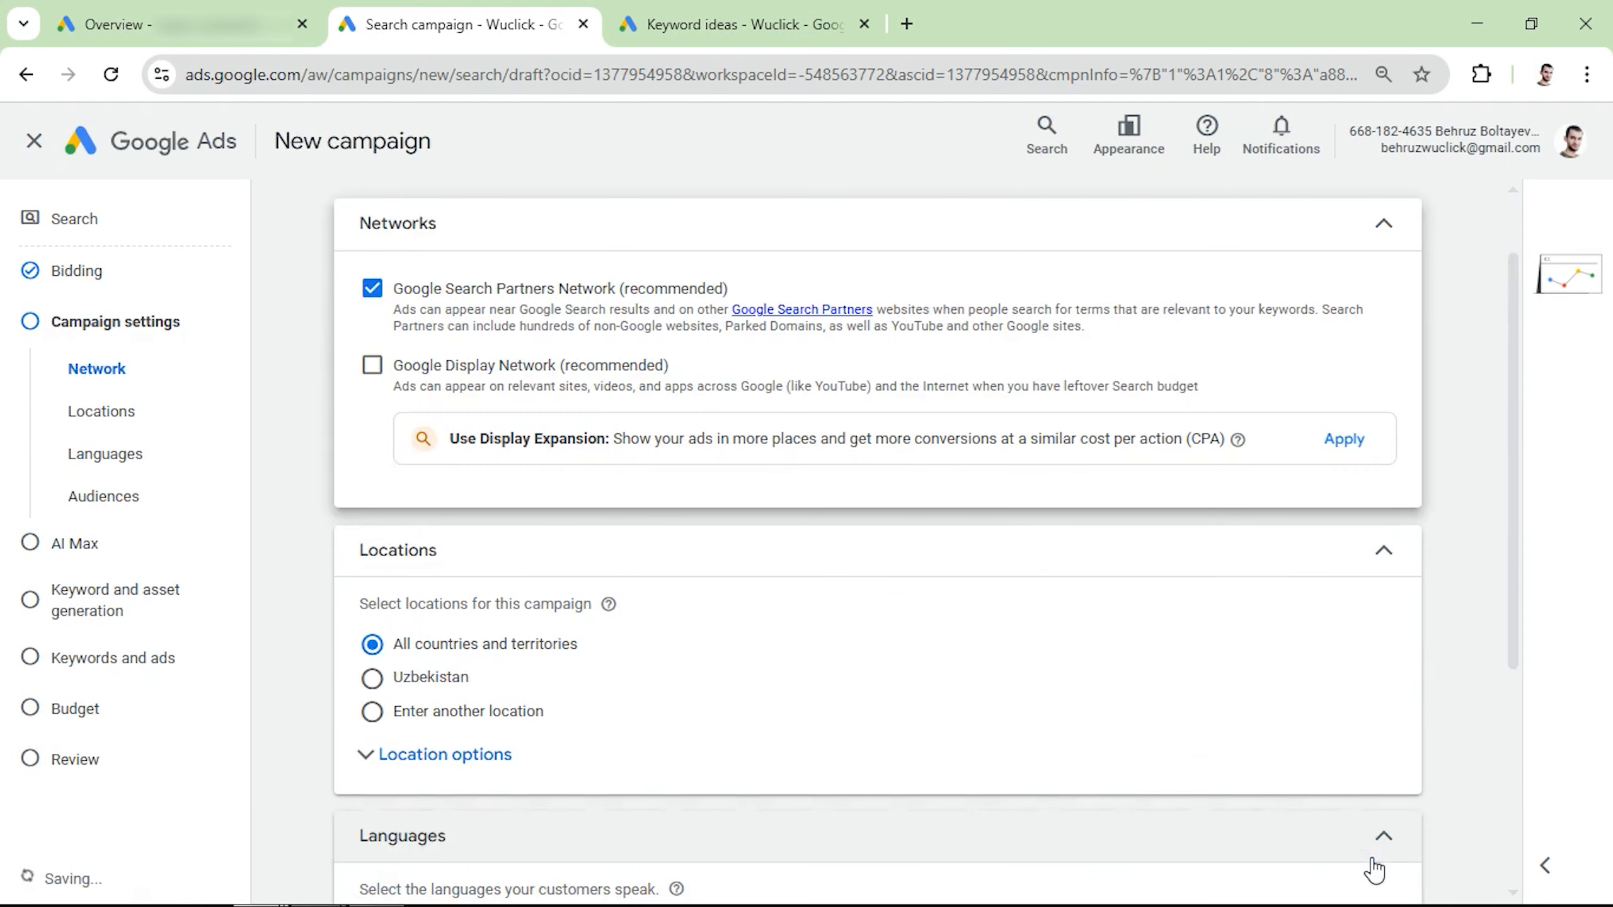
Exclude the Google Search Partners Network and target the city of New York, New York, United States, as the campaign location
click(368, 299)
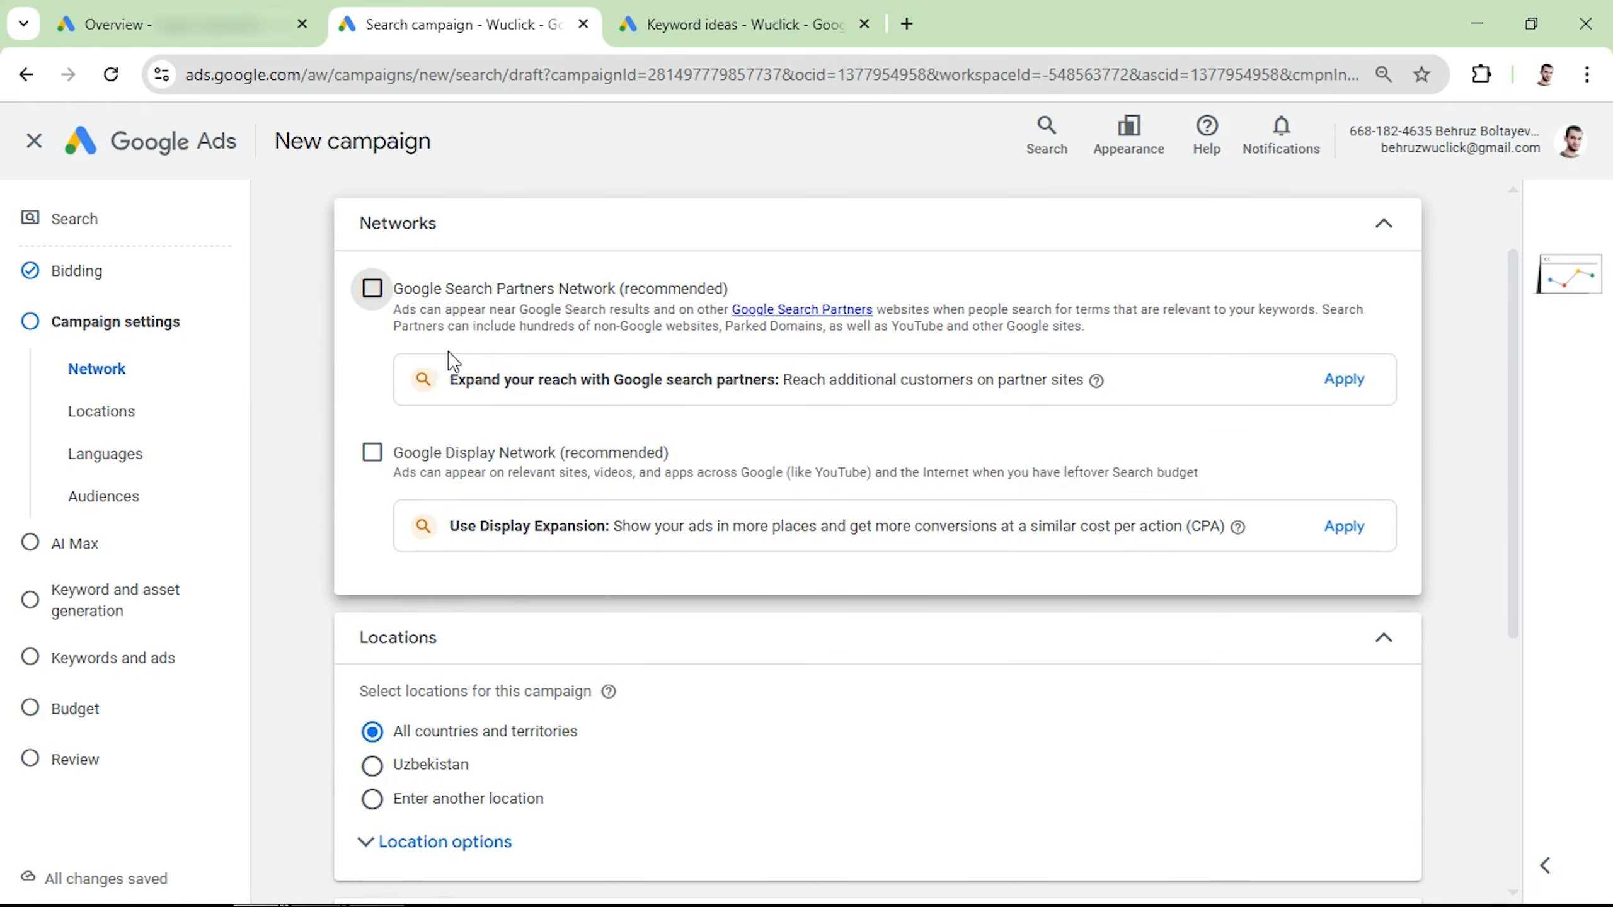
scroll(407, 378, down, 4)
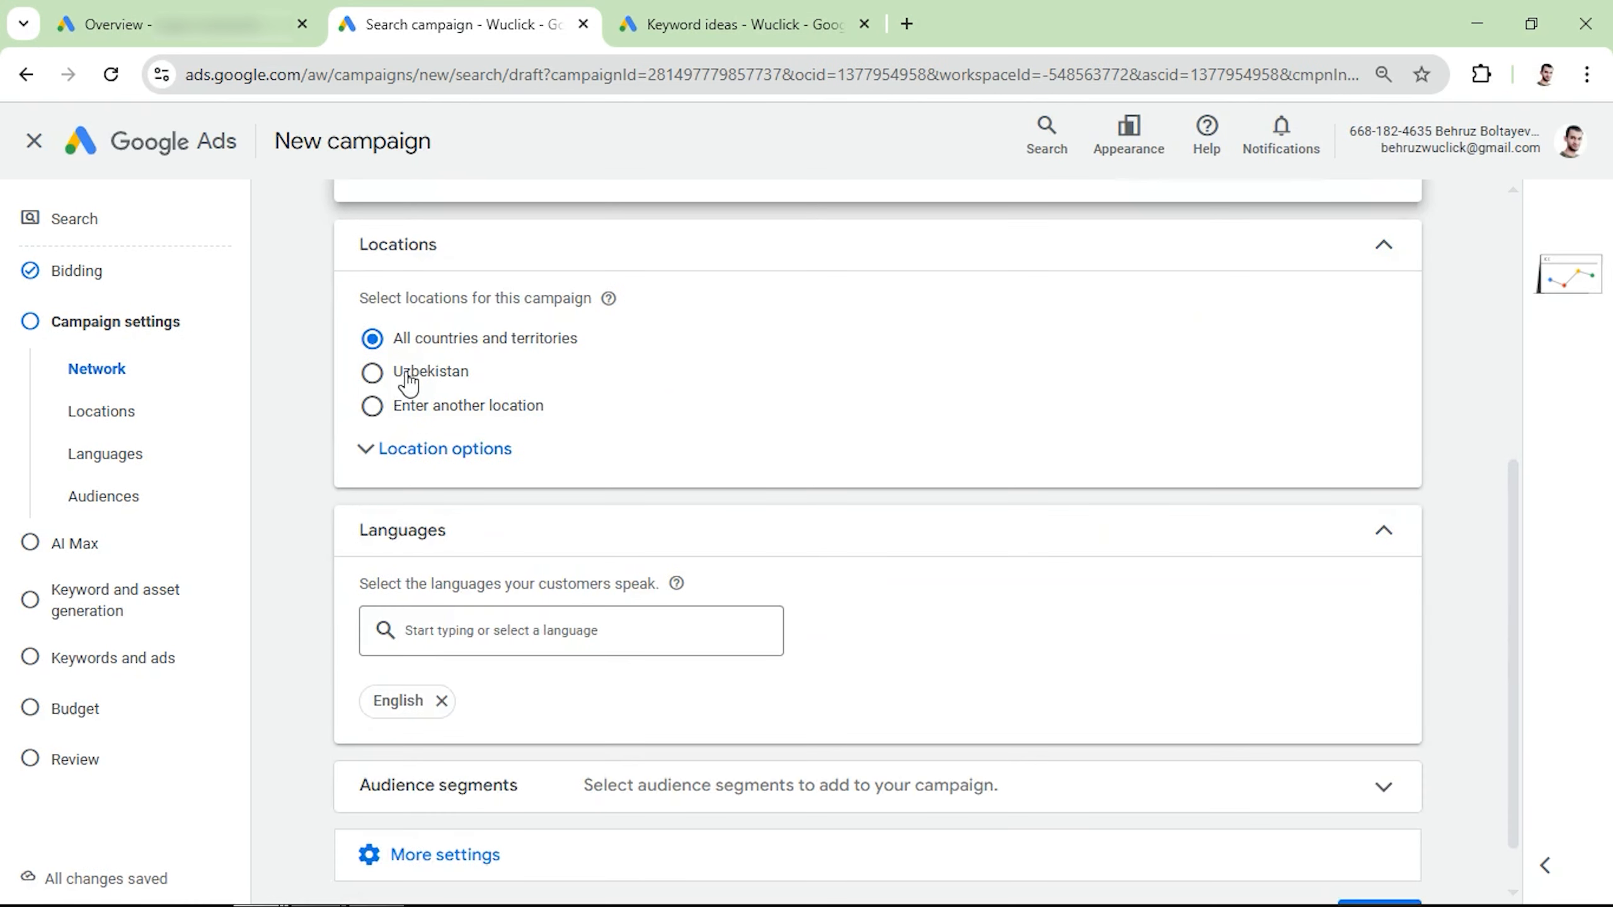
click(372, 406)
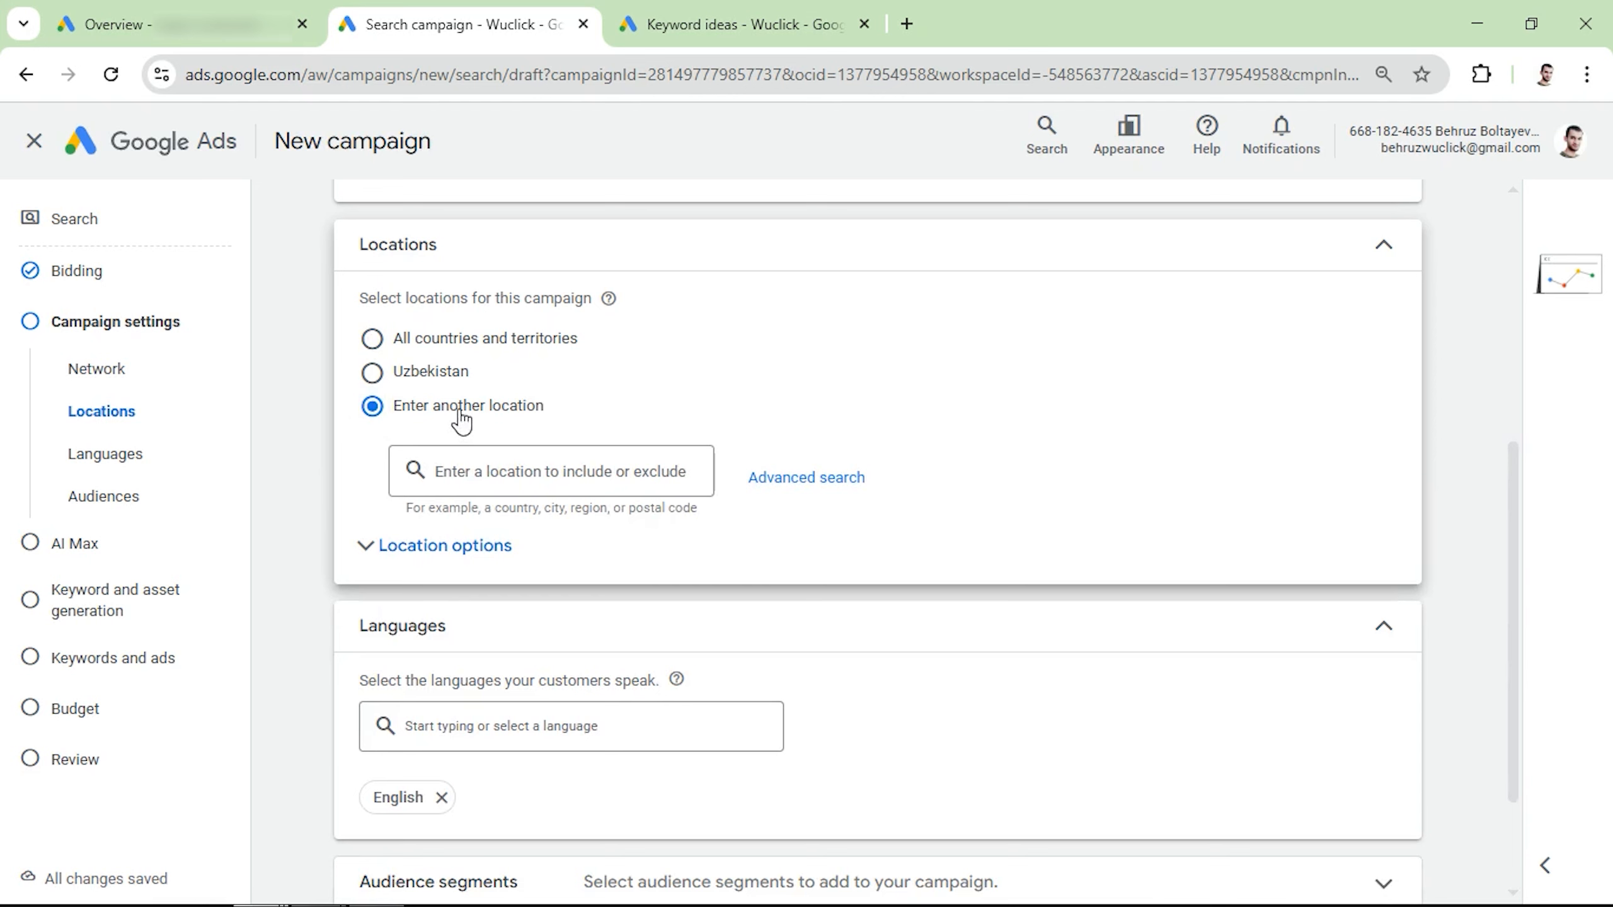
click(802, 486)
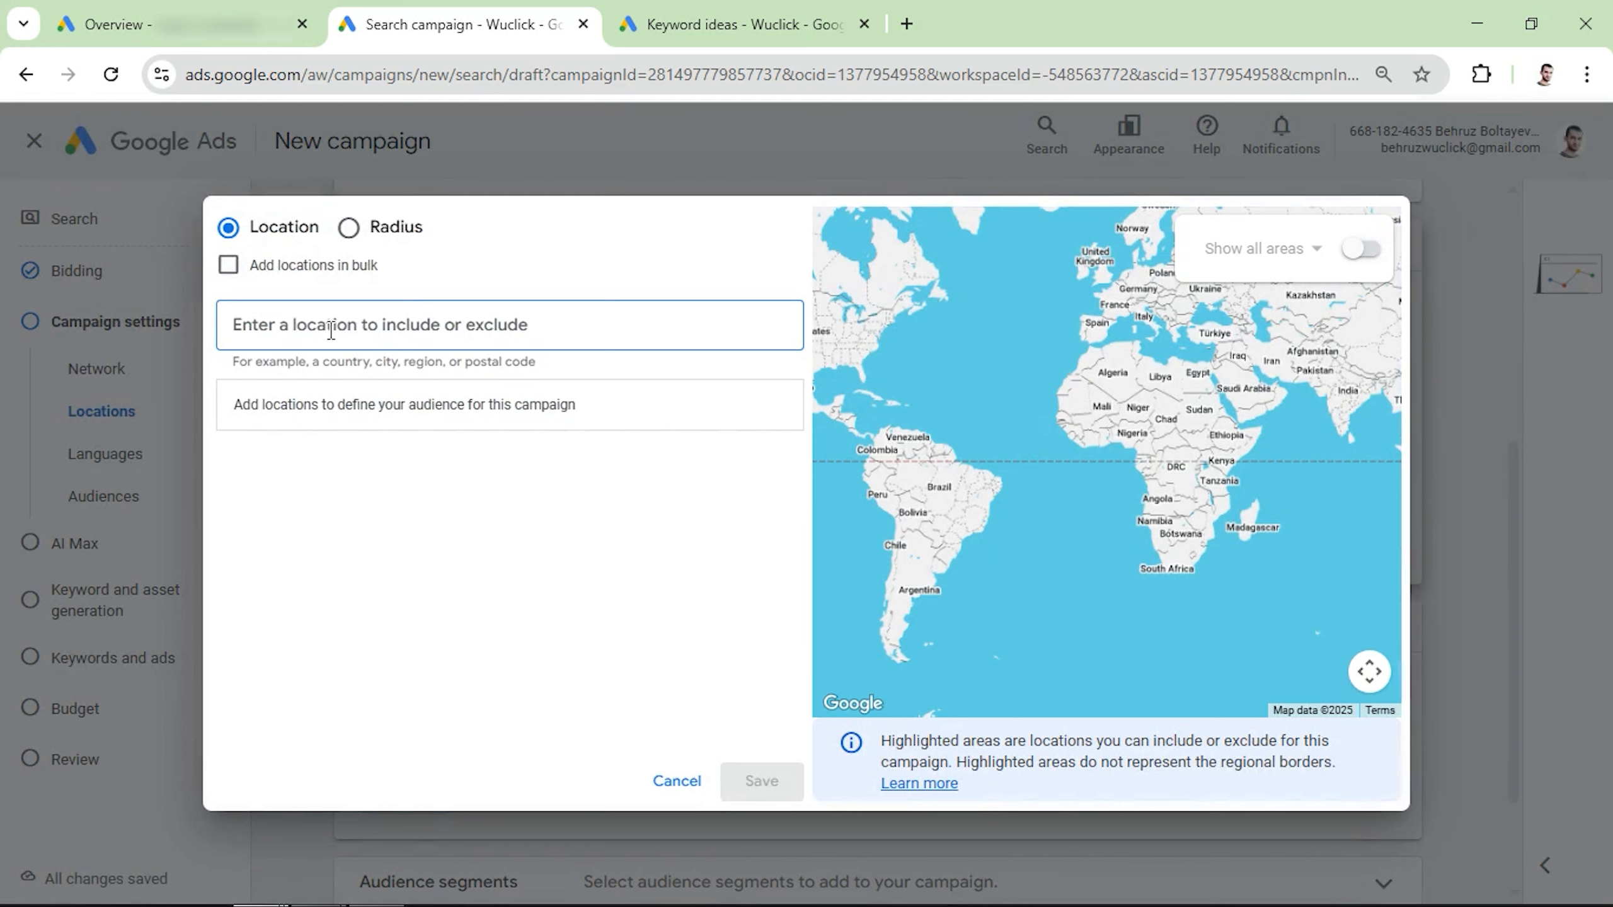
text(new york city)
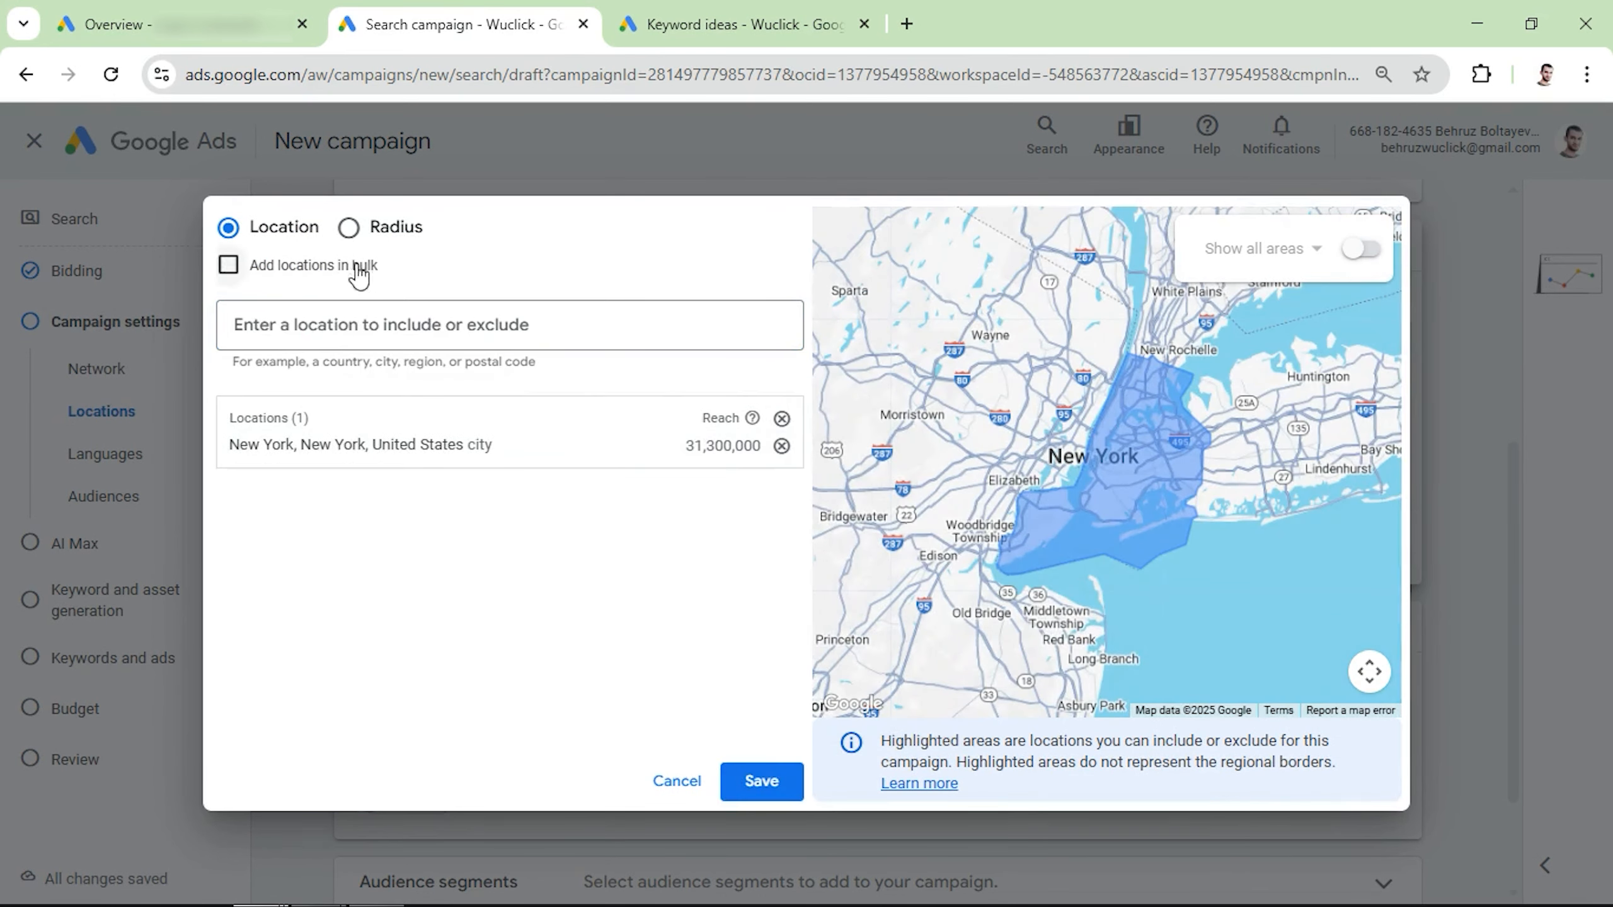
click(762, 782)
Limit the location targeting to "Presence: People in or regularly in your included locations"
scroll(501, 615, down, 3)
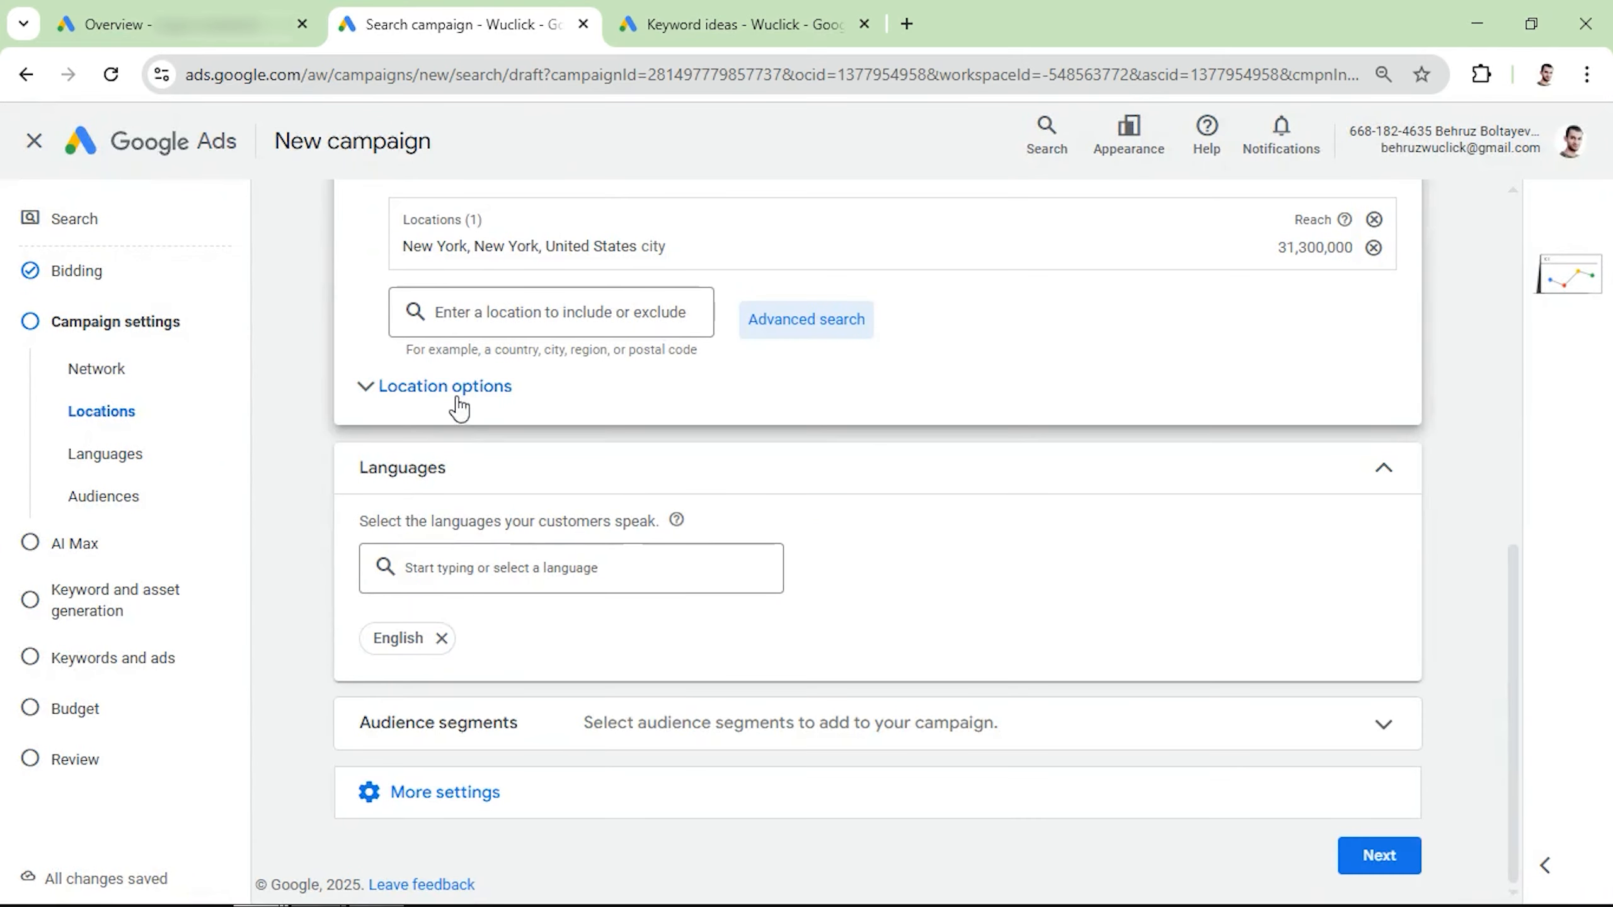
click(439, 386)
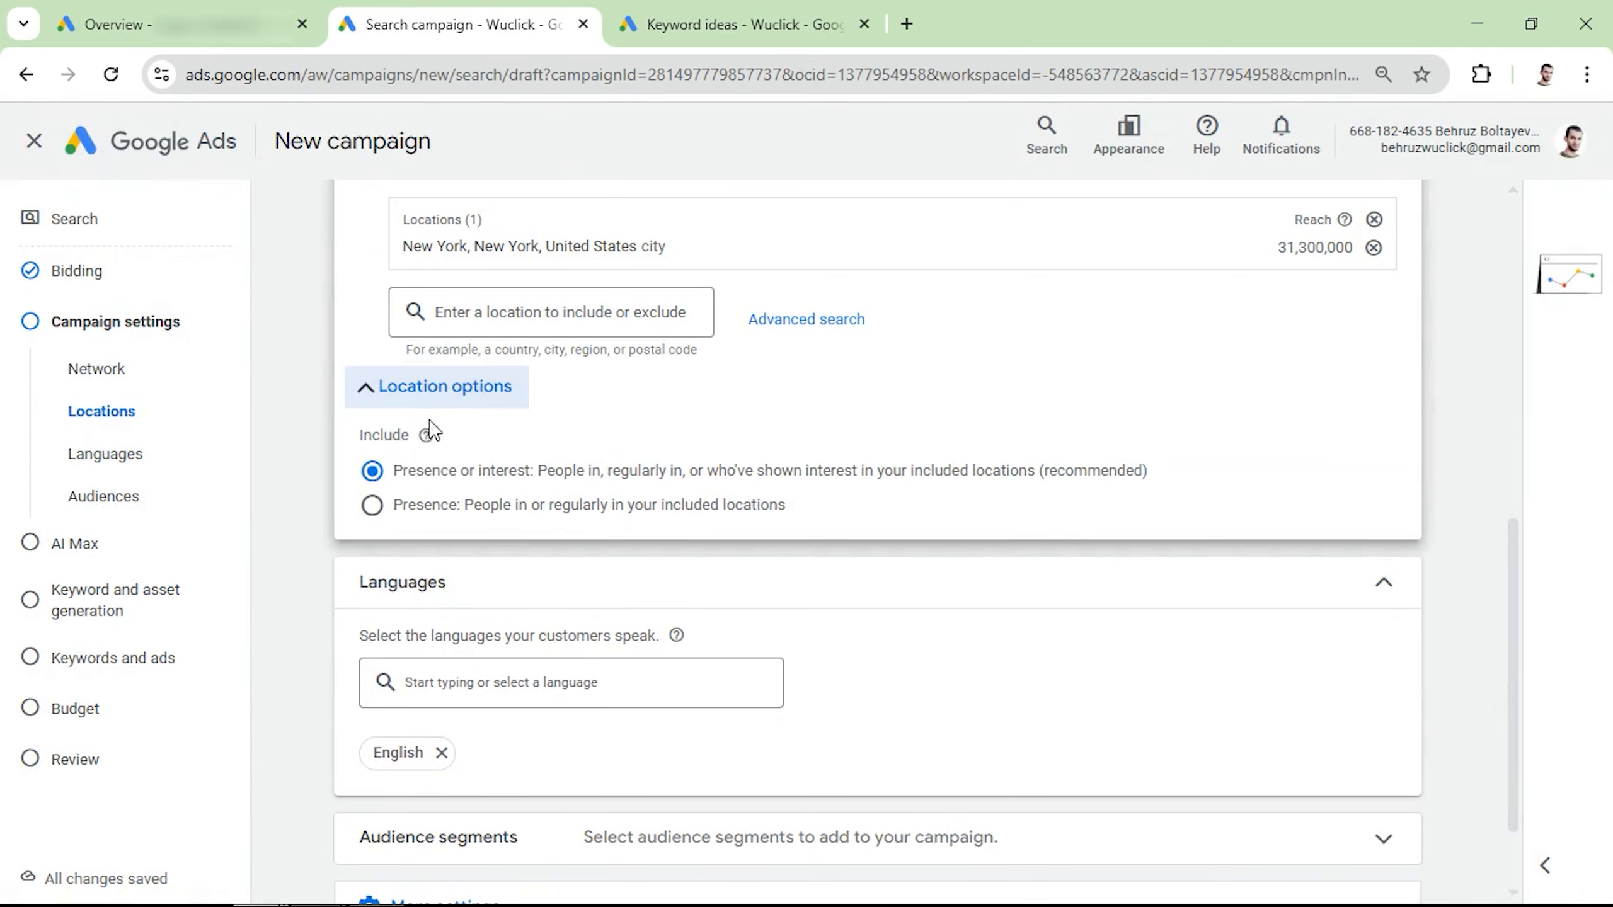
click(396, 512)
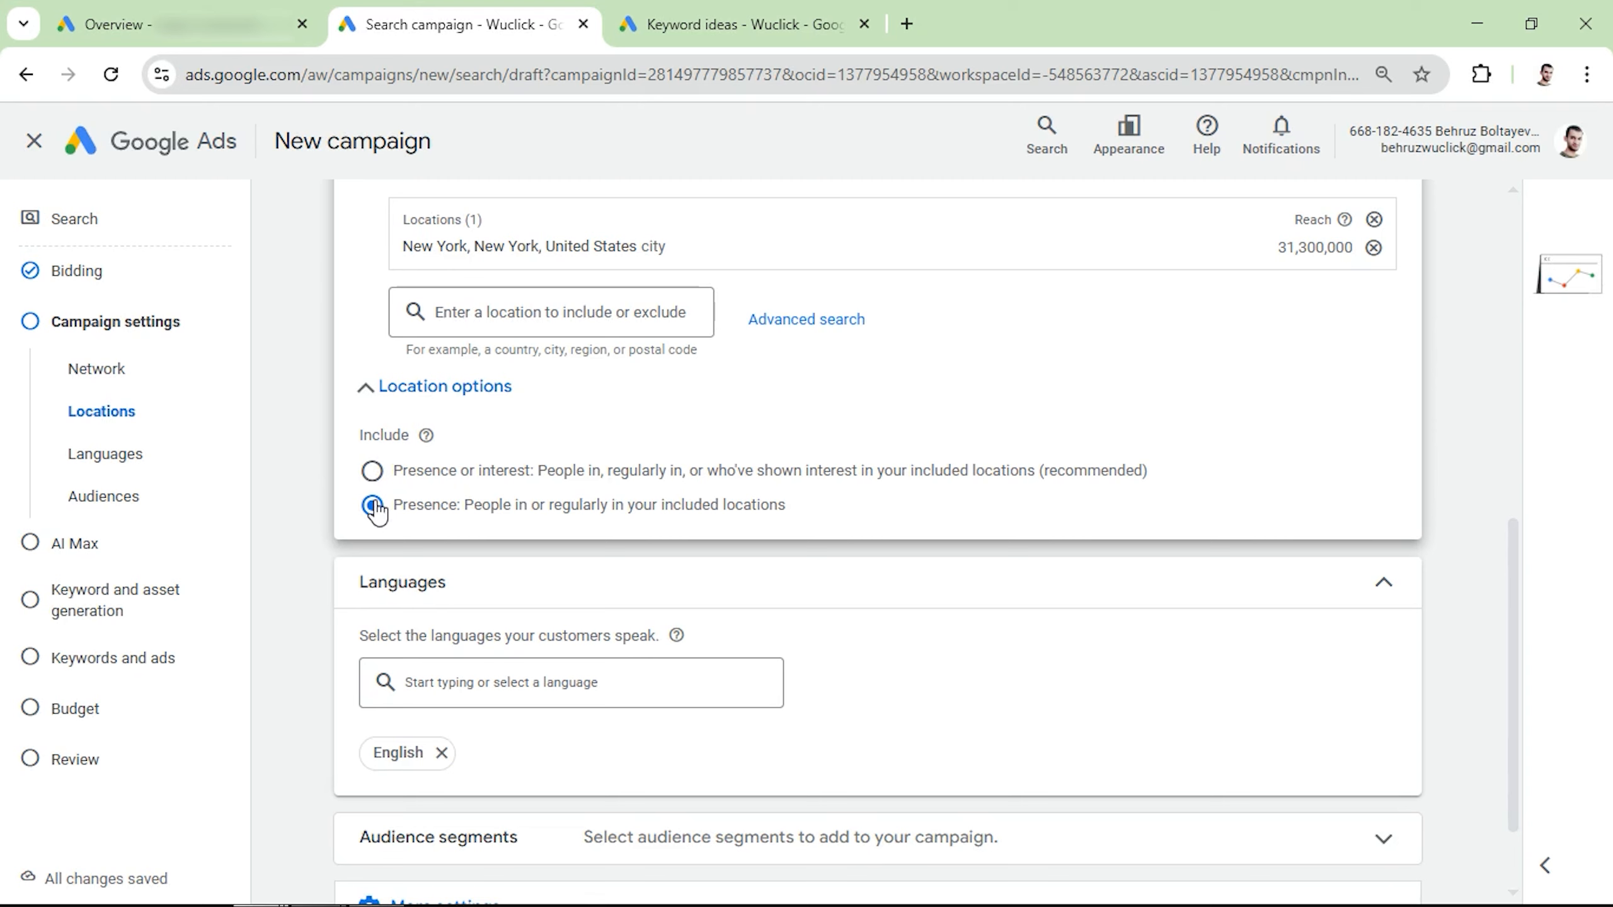
Set the campaign's ad schedule to Mondays - Fridays from 08:00 to 19:00
scroll(479, 527, down, 2)
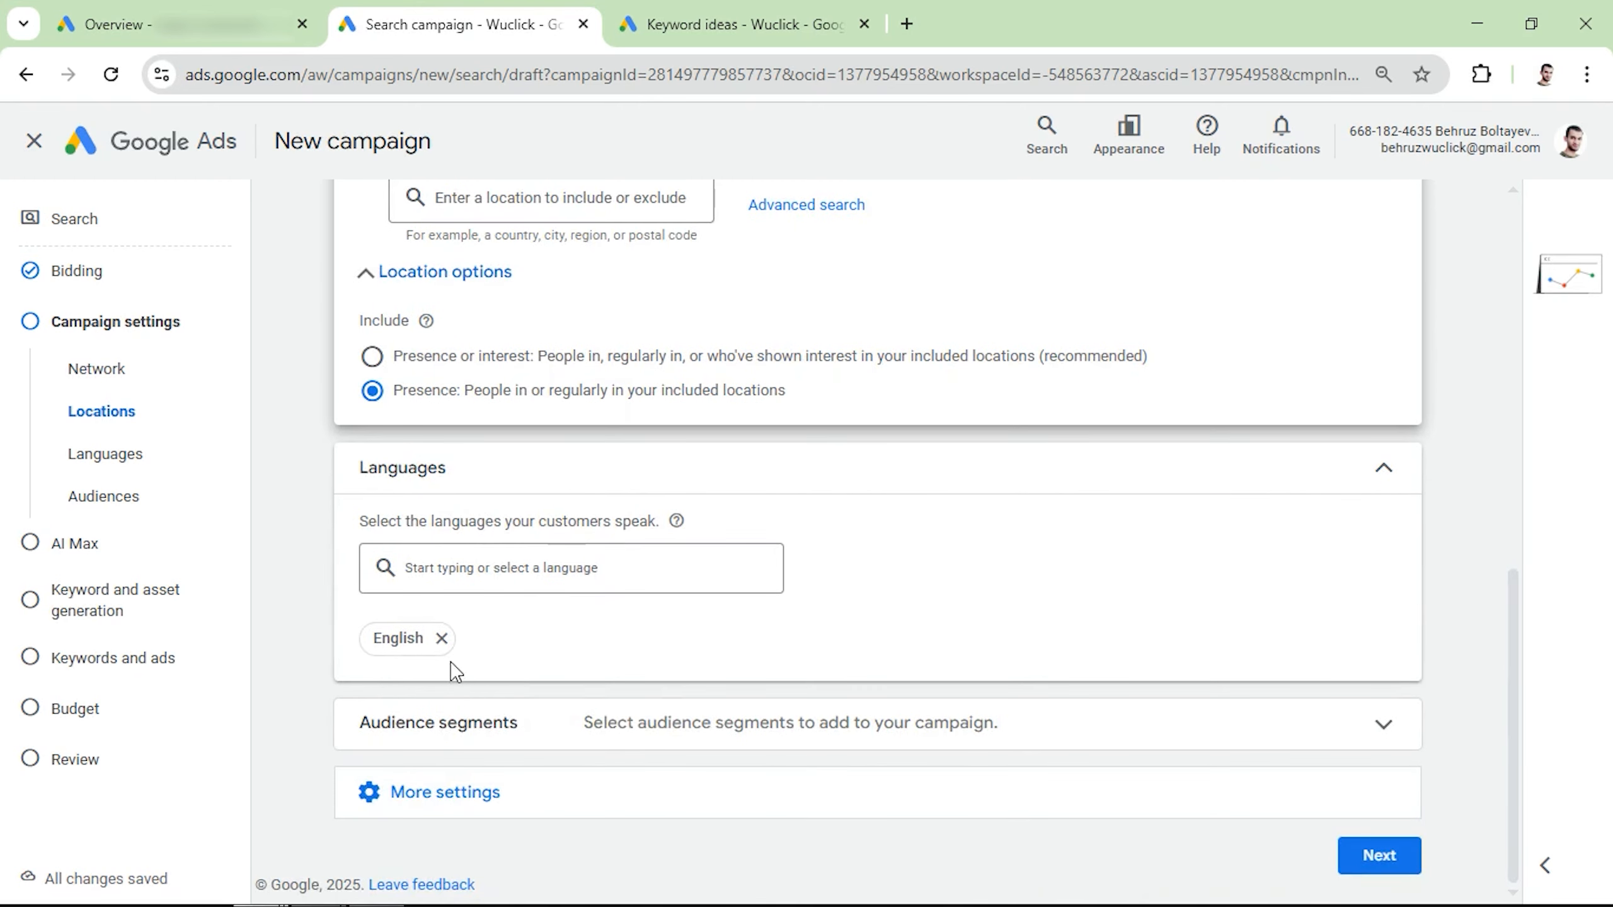
click(417, 806)
scroll(416, 806, down, 4)
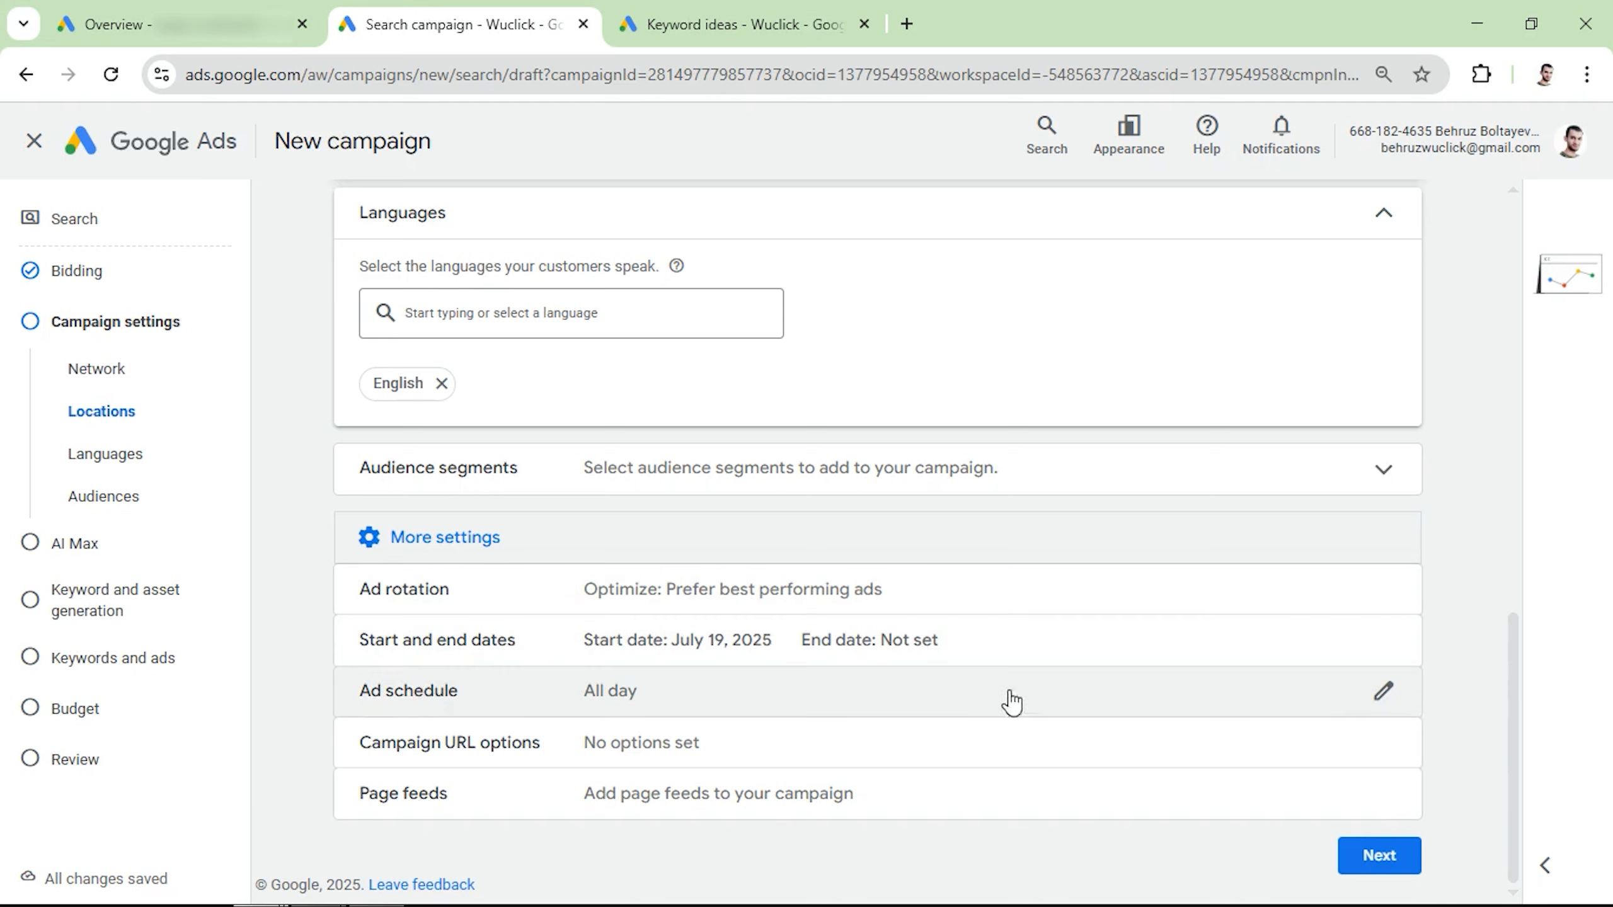
click(1388, 696)
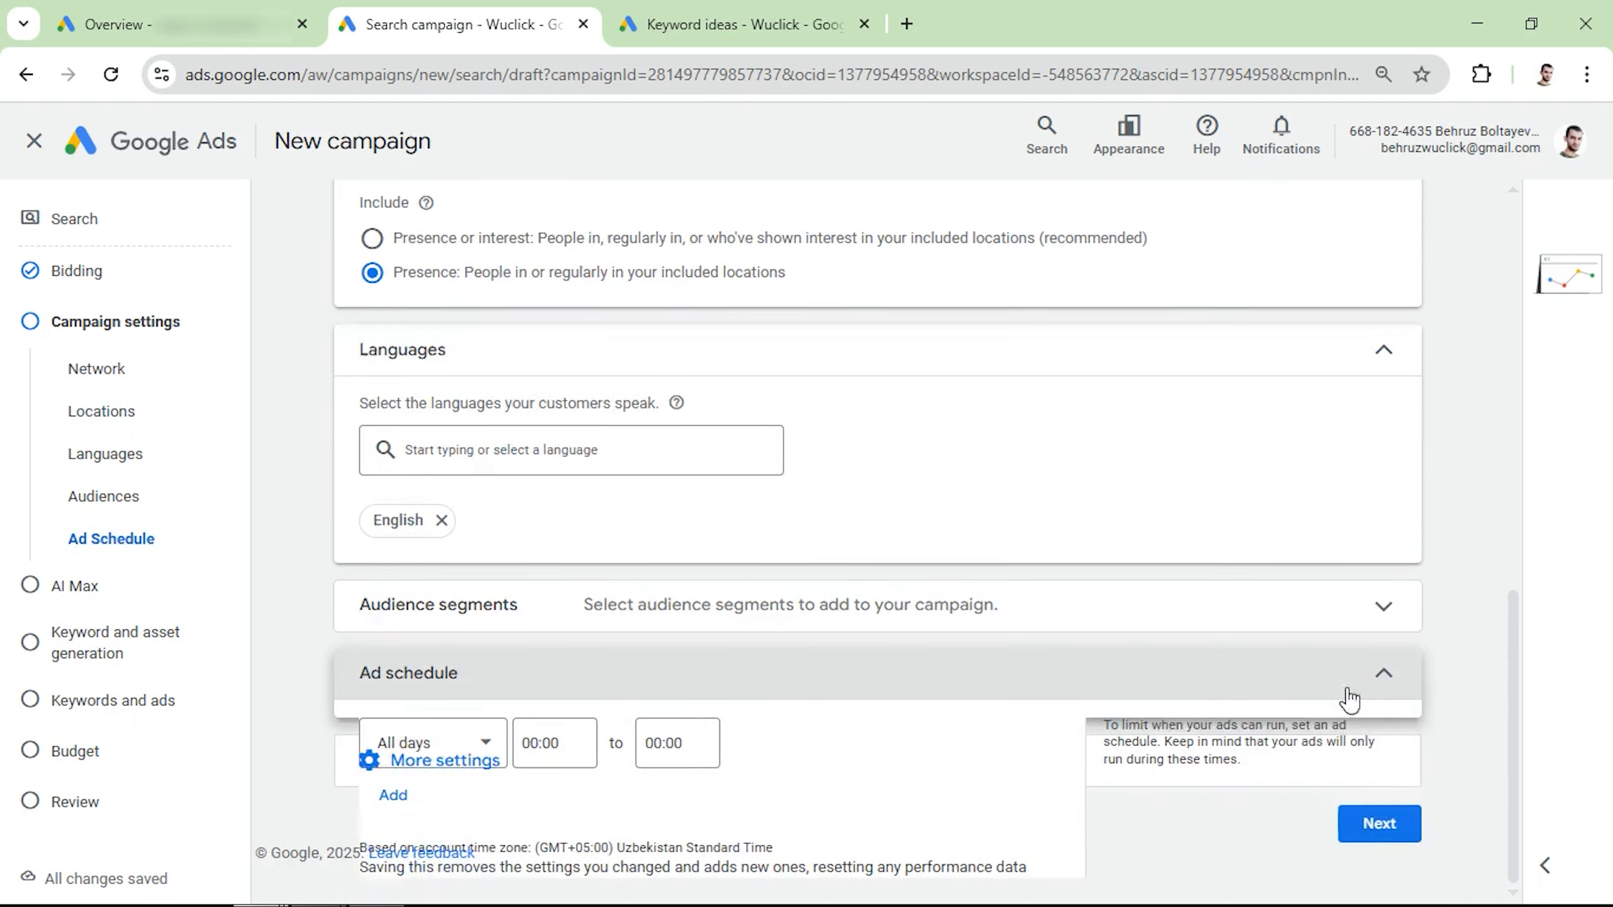
scroll(1040, 697, down, 3)
click(416, 597)
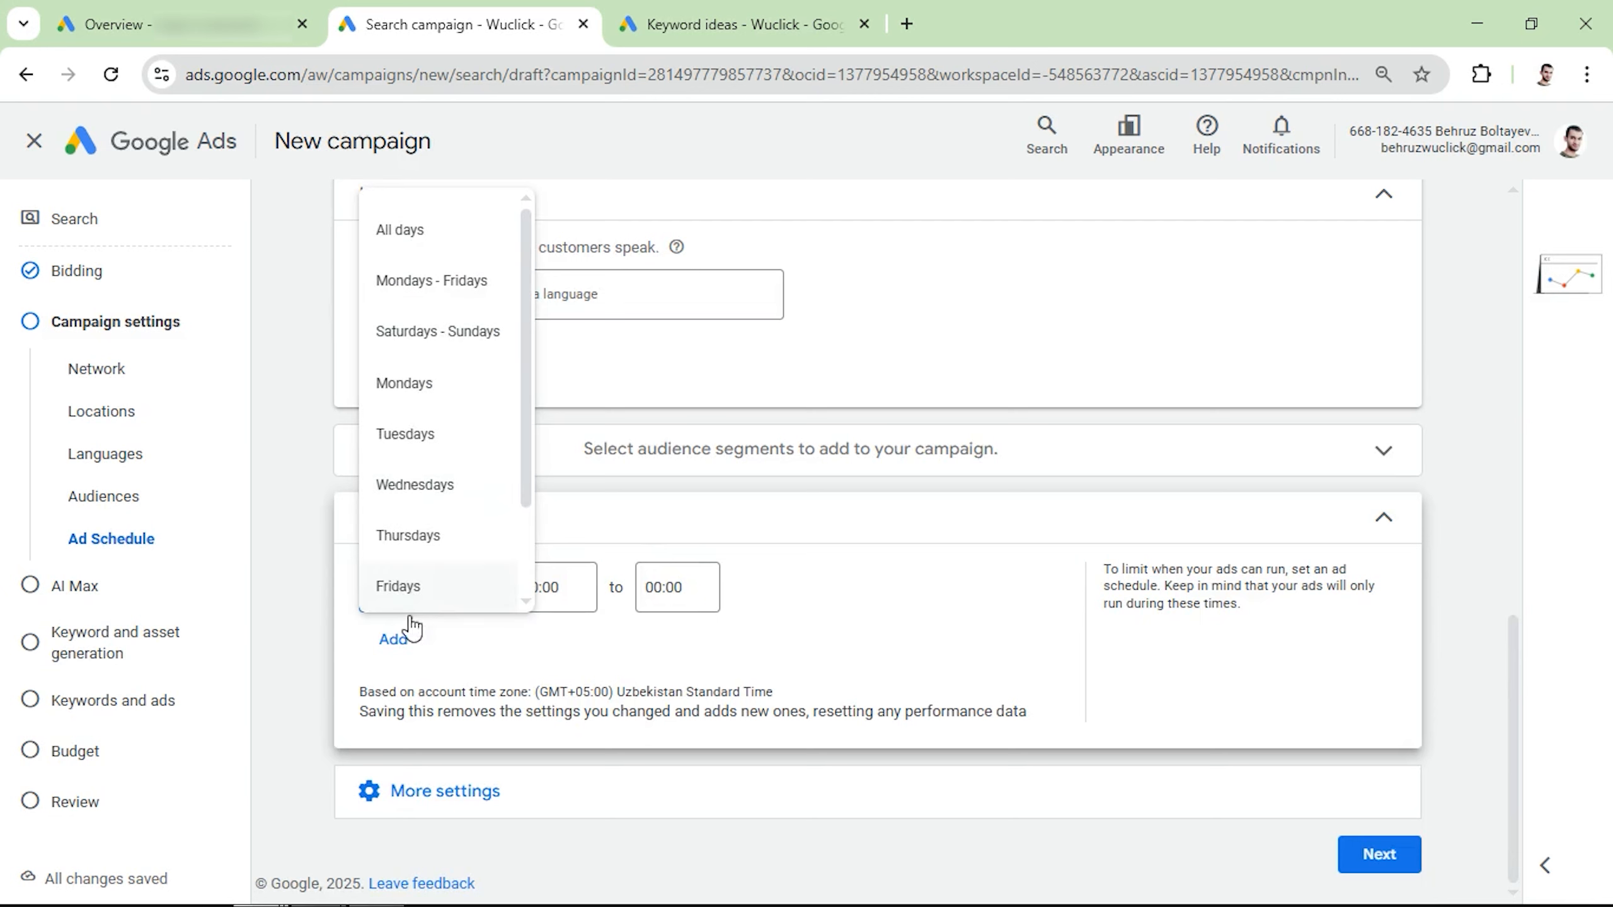
click(447, 291)
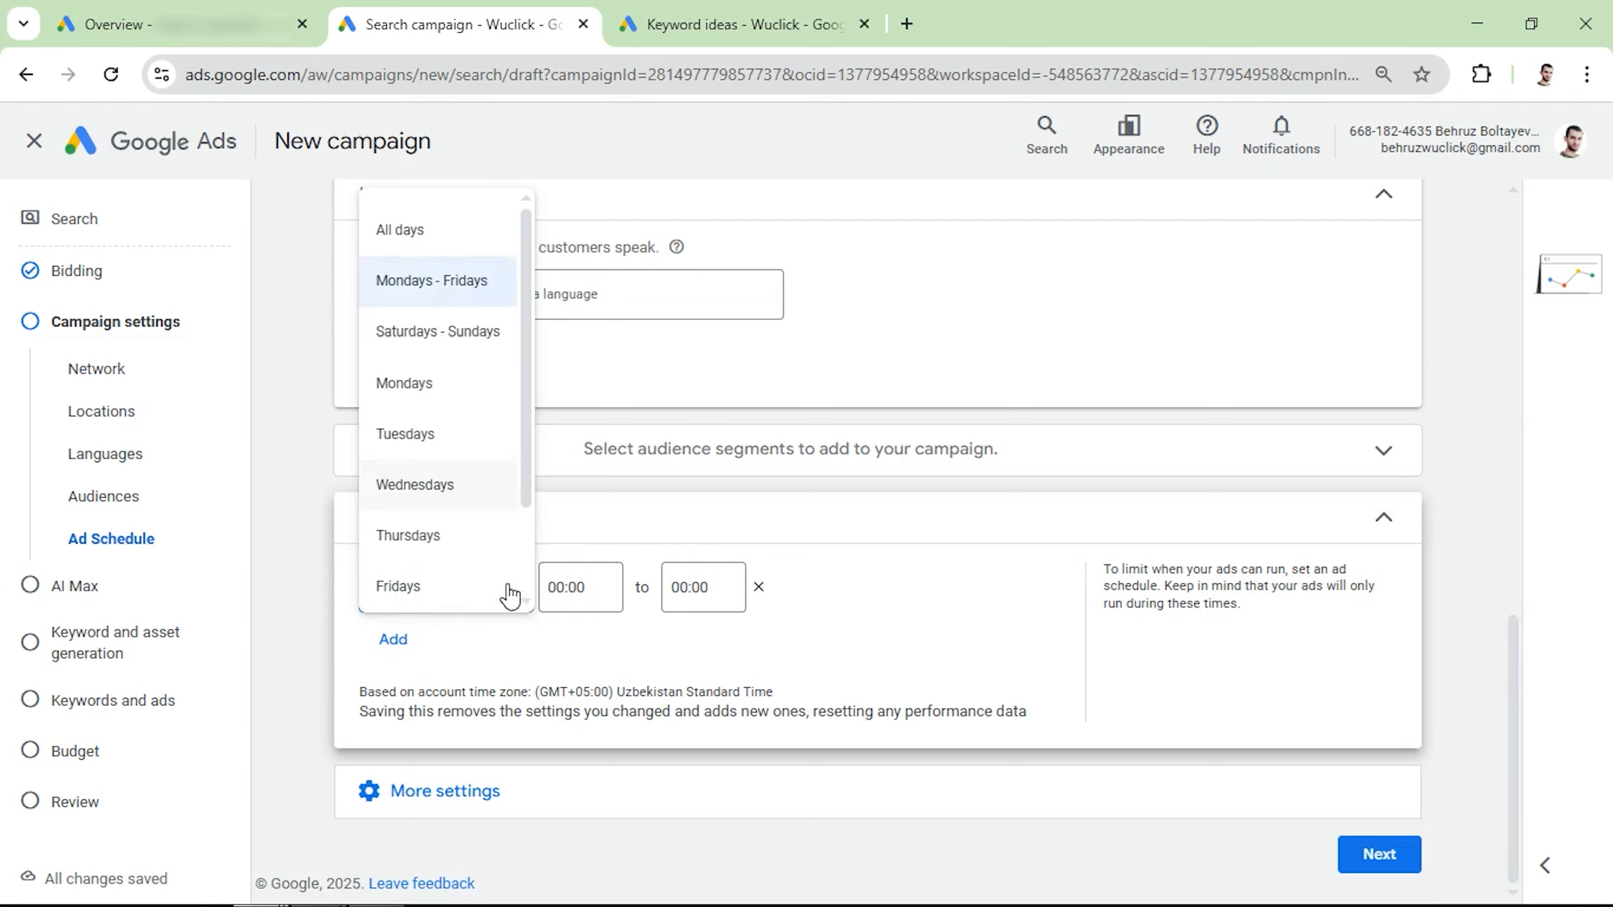
click(567, 588)
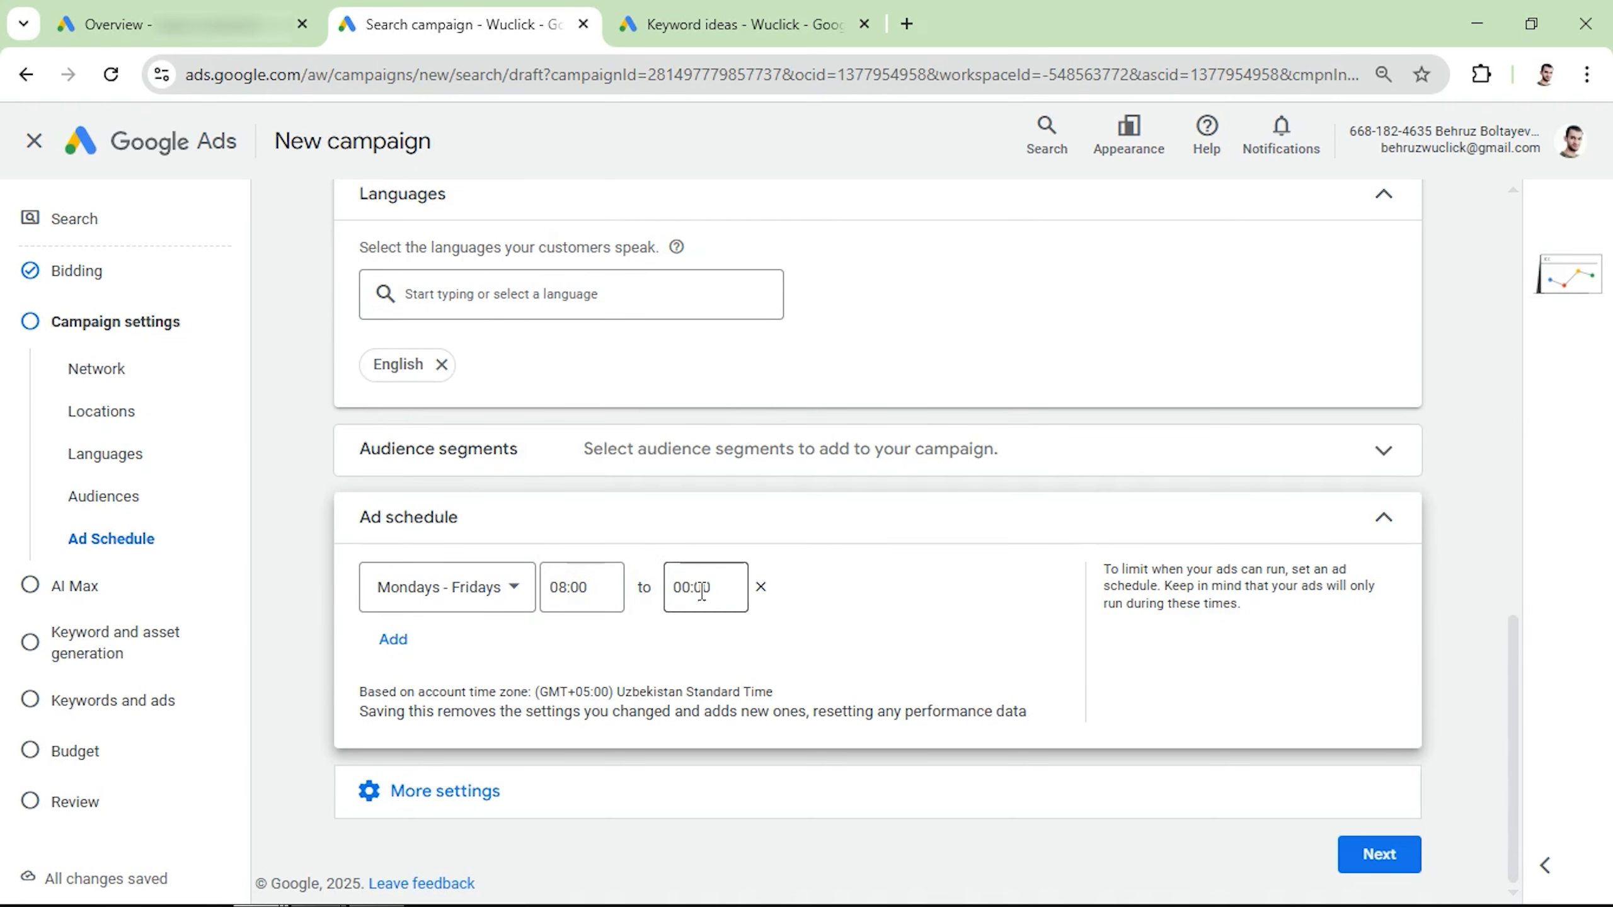
click(701, 592)
click(693, 438)
click(393, 639)
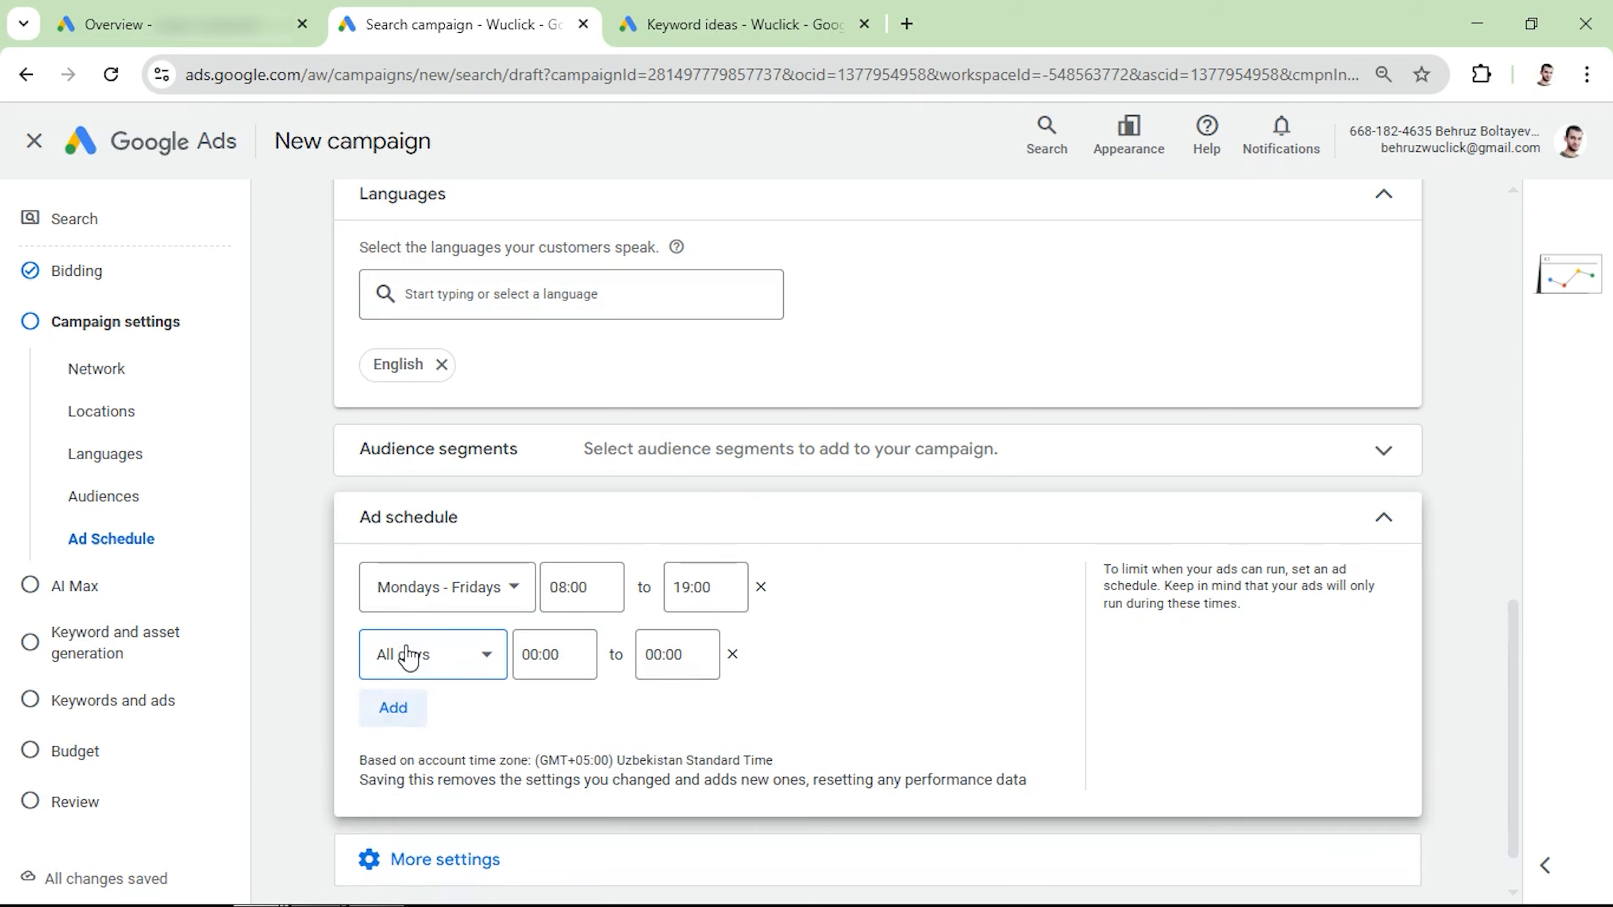
click(410, 656)
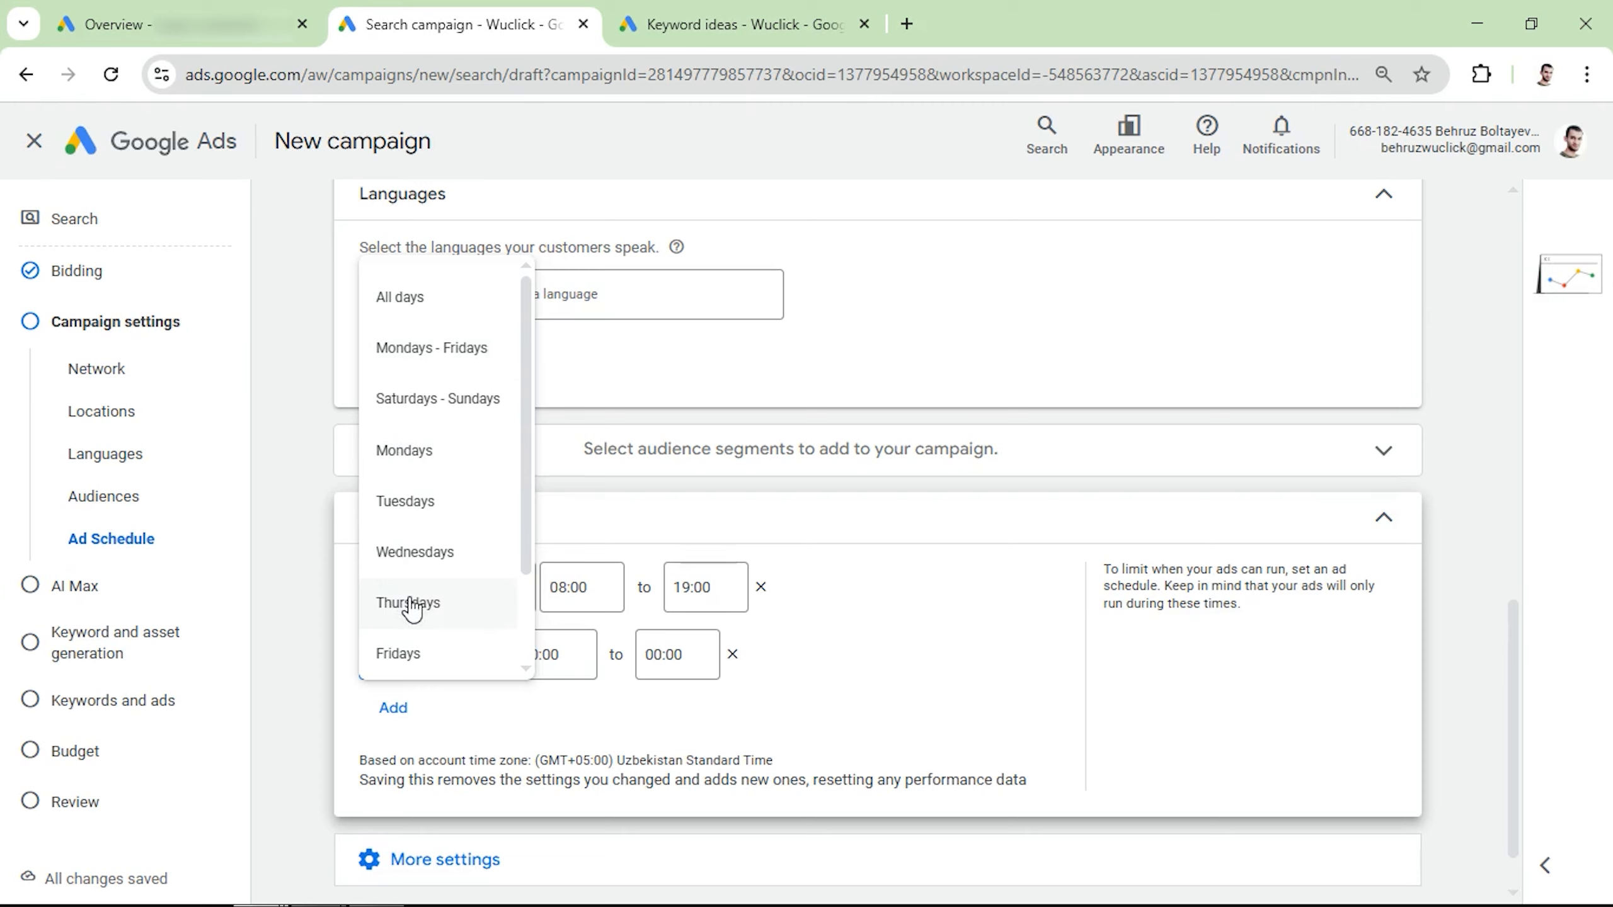
click(669, 688)
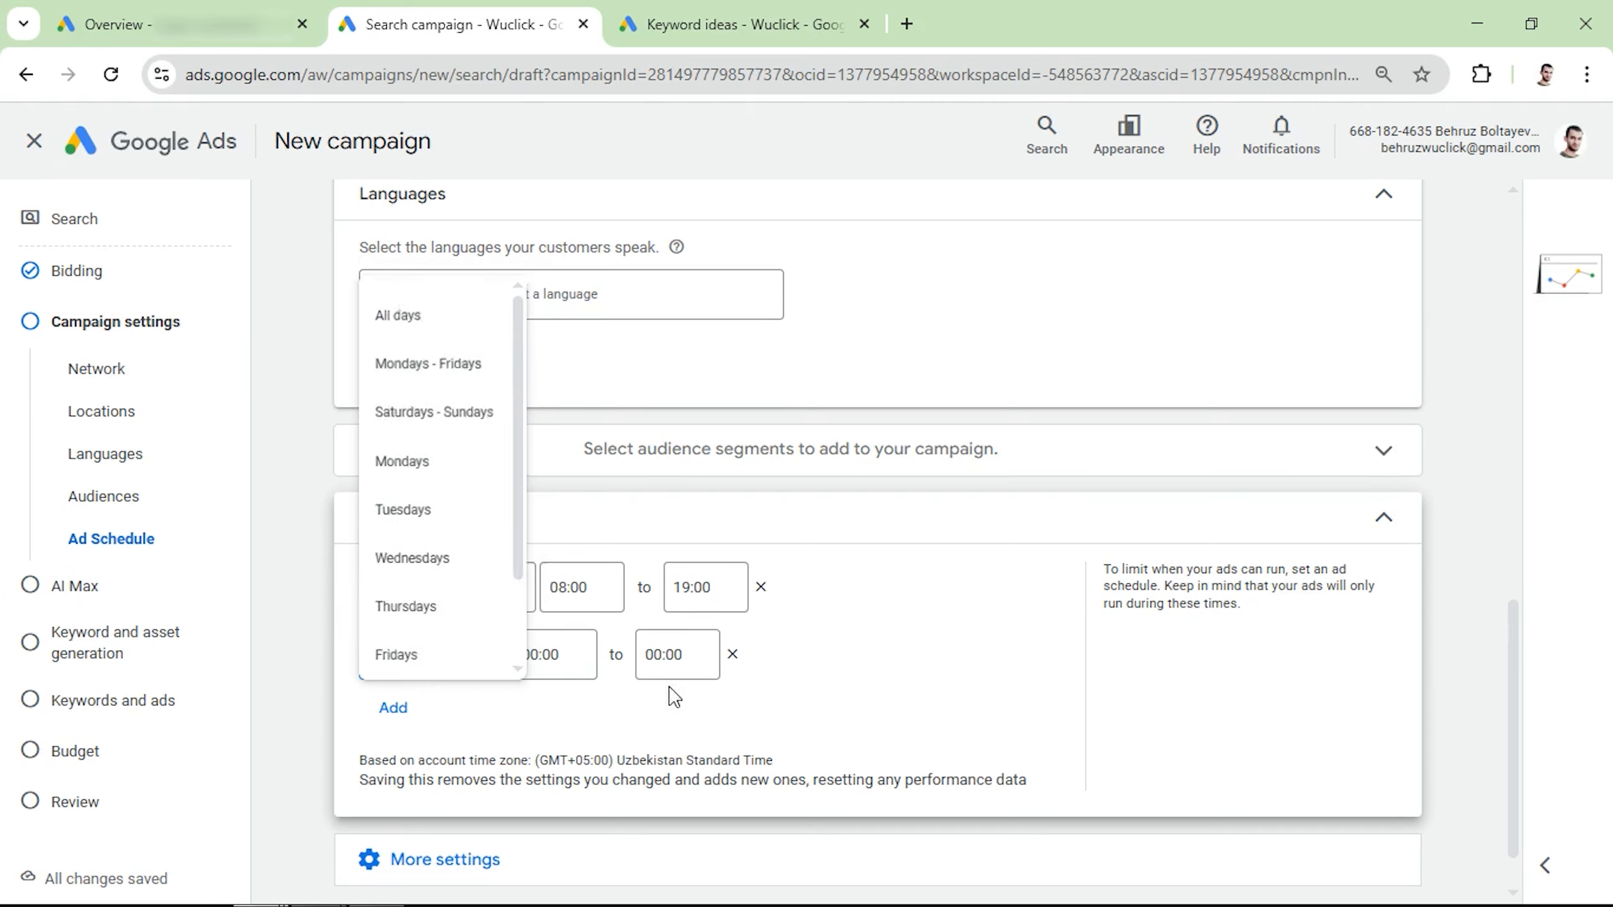
click(732, 654)
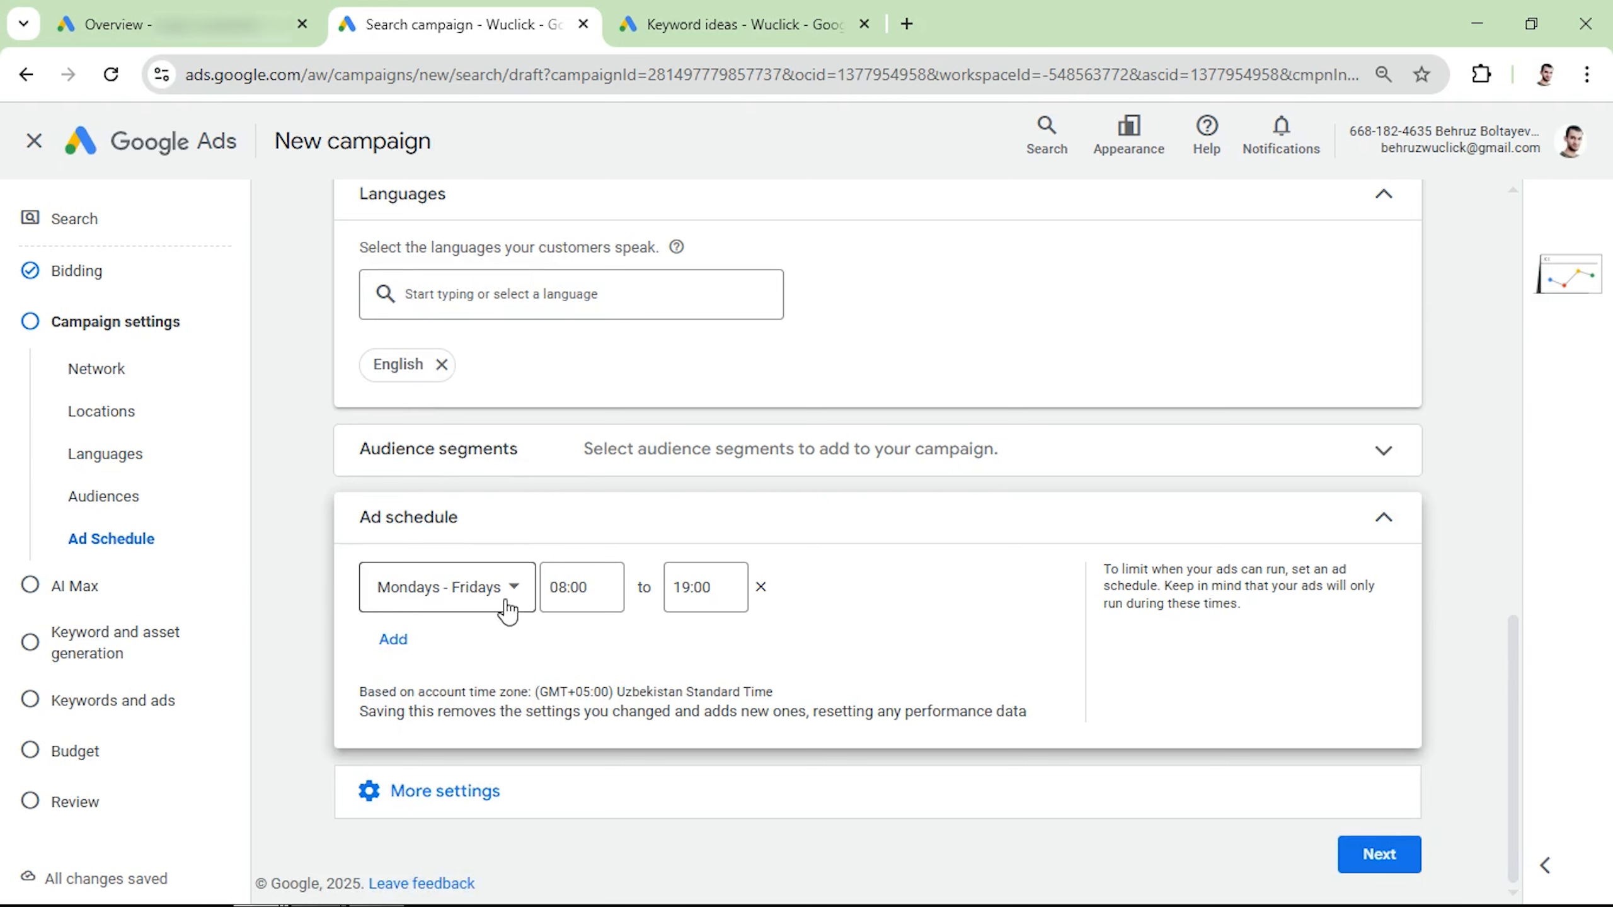
Expand the additional campaign settings and review ad rotation, start and end dates, URL options and page feeds
click(407, 791)
scroll(450, 666, down, 3)
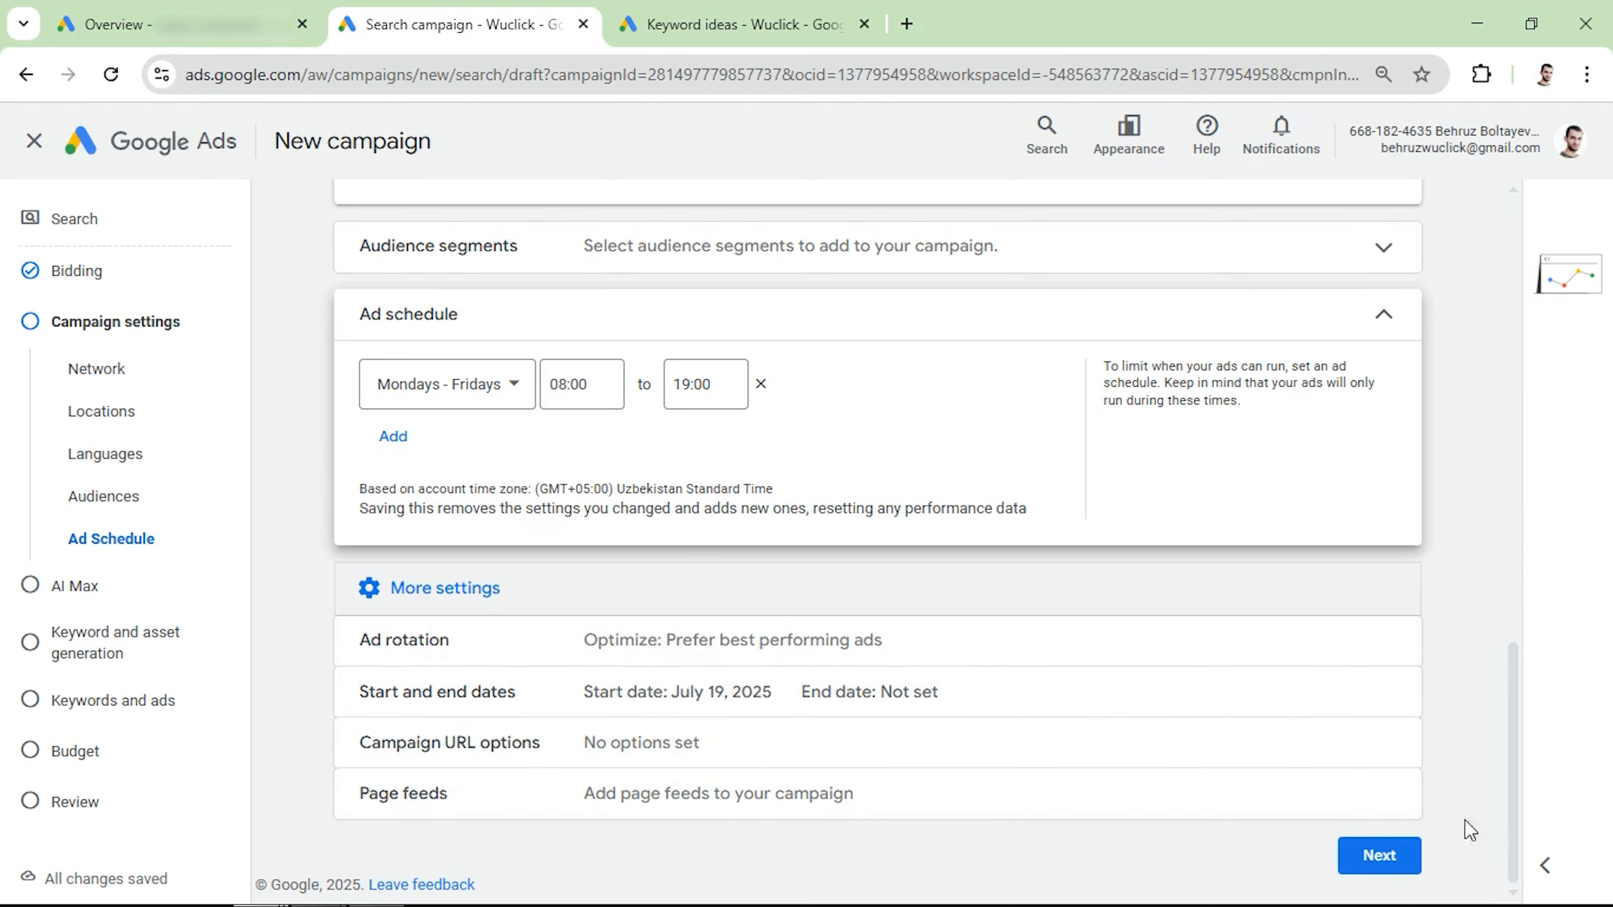
Continue past AI Max without enabling it and skip keyword and asset generation to reach the campaign's keyword entry
click(1377, 857)
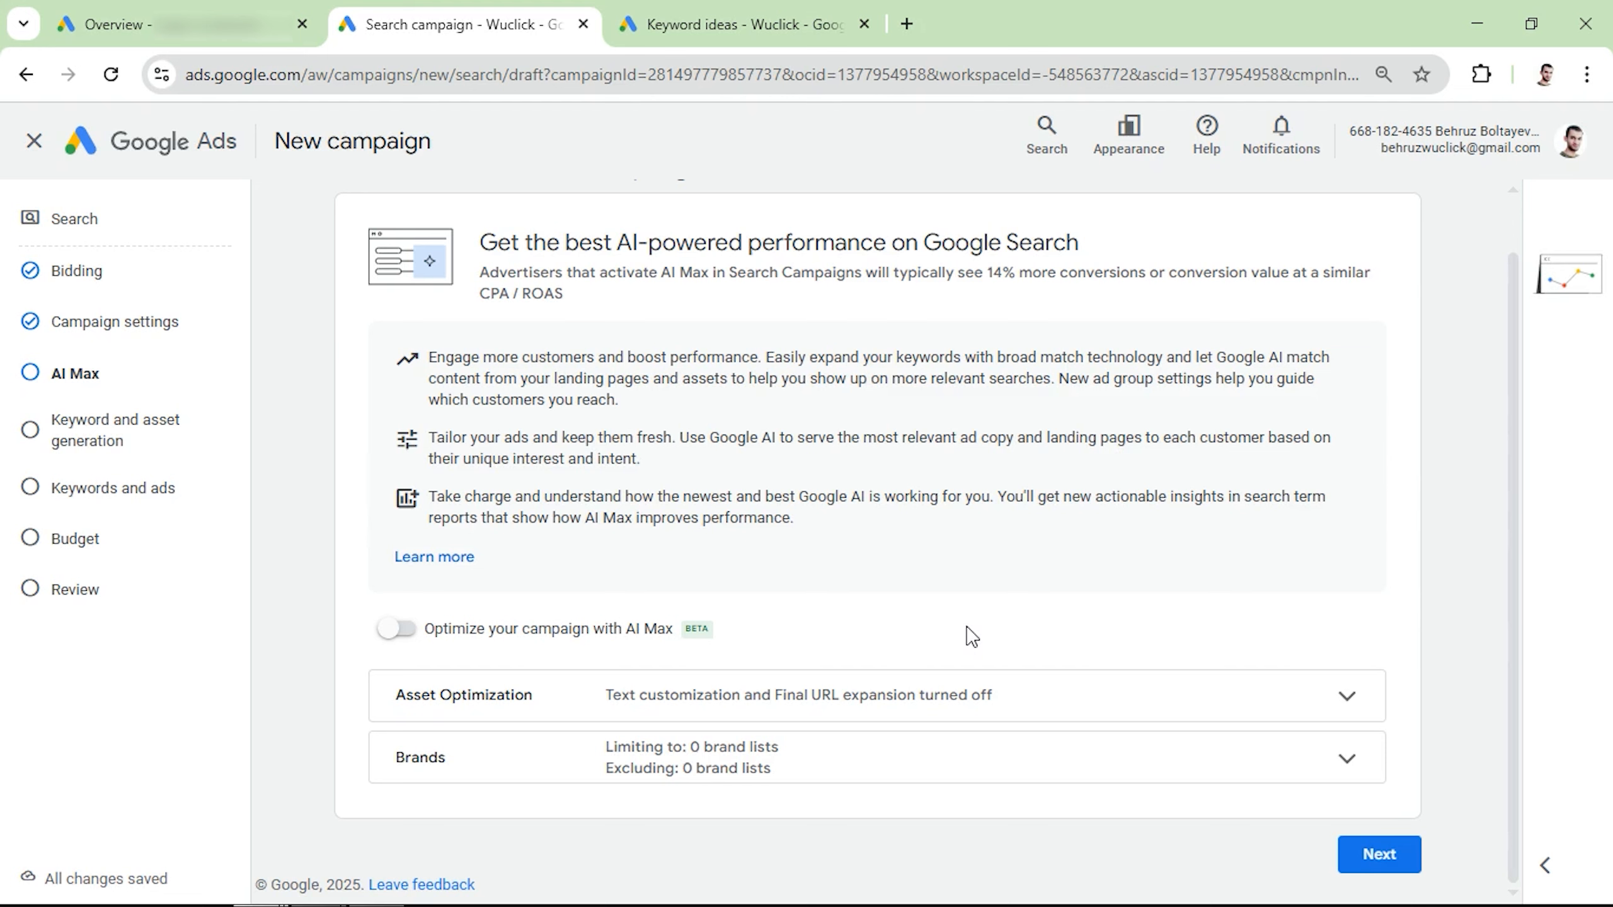
click(1375, 858)
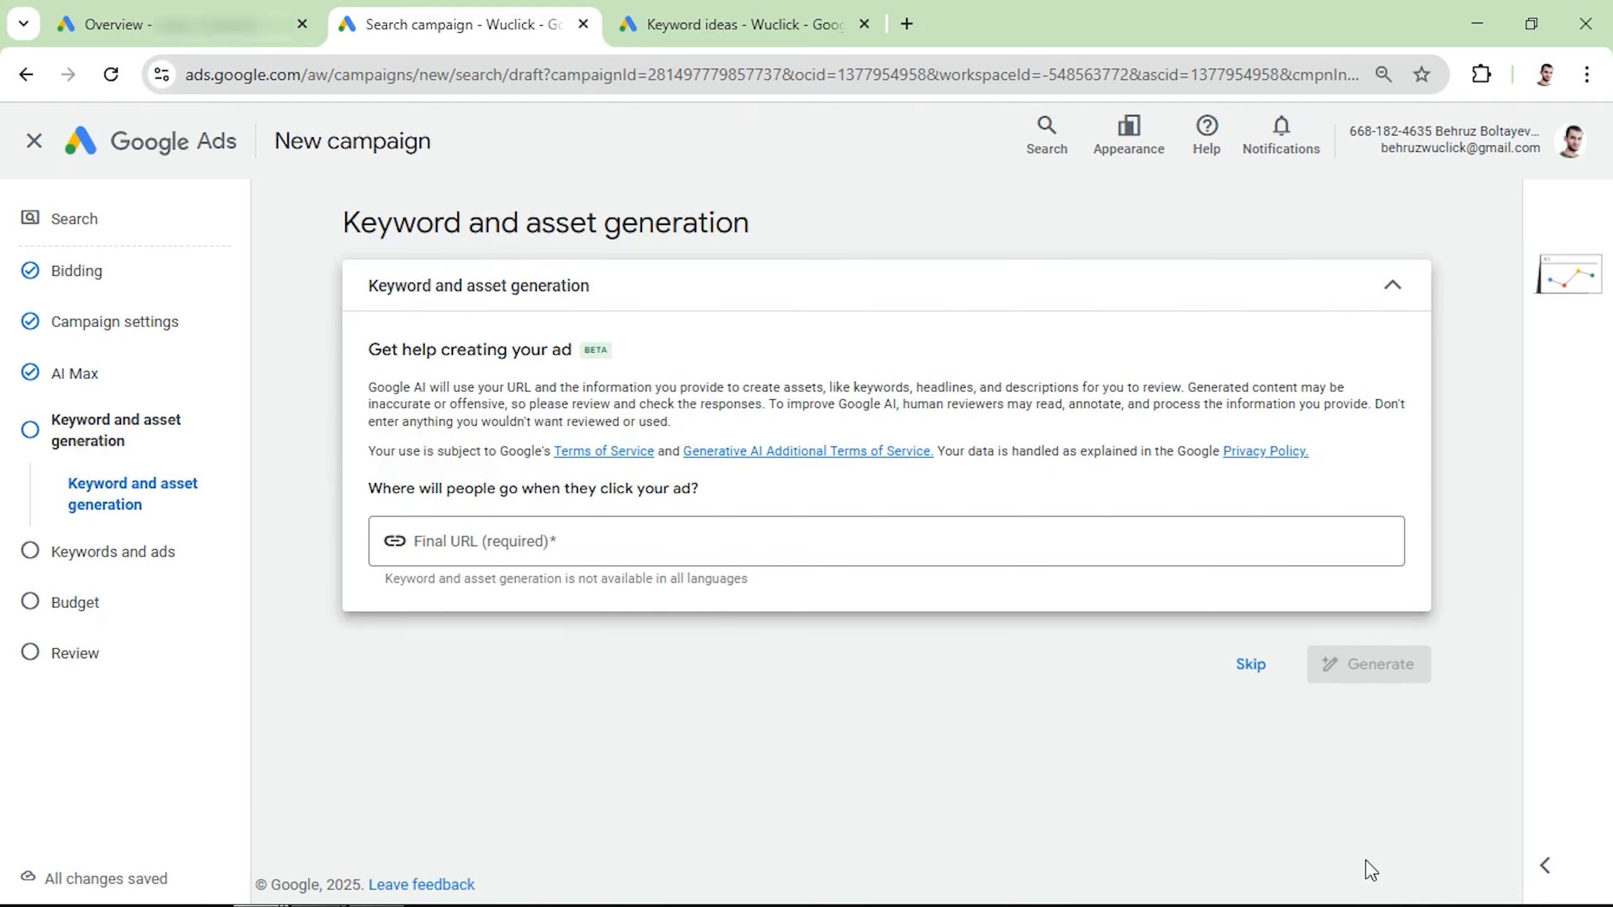
click(1235, 672)
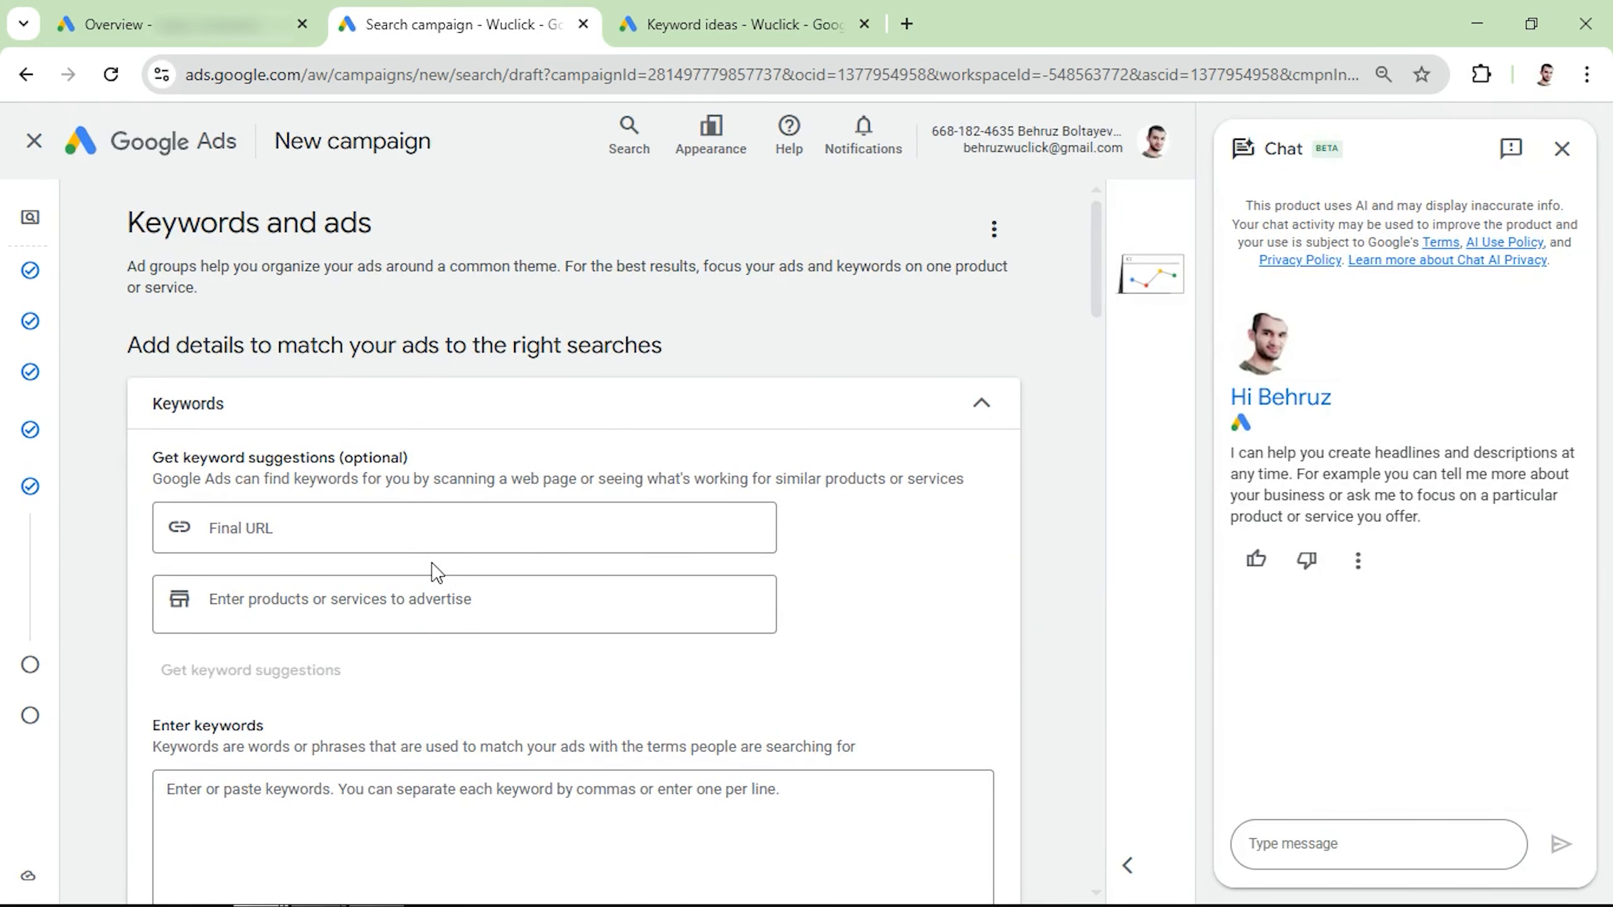
scroll(432, 570, down, 5)
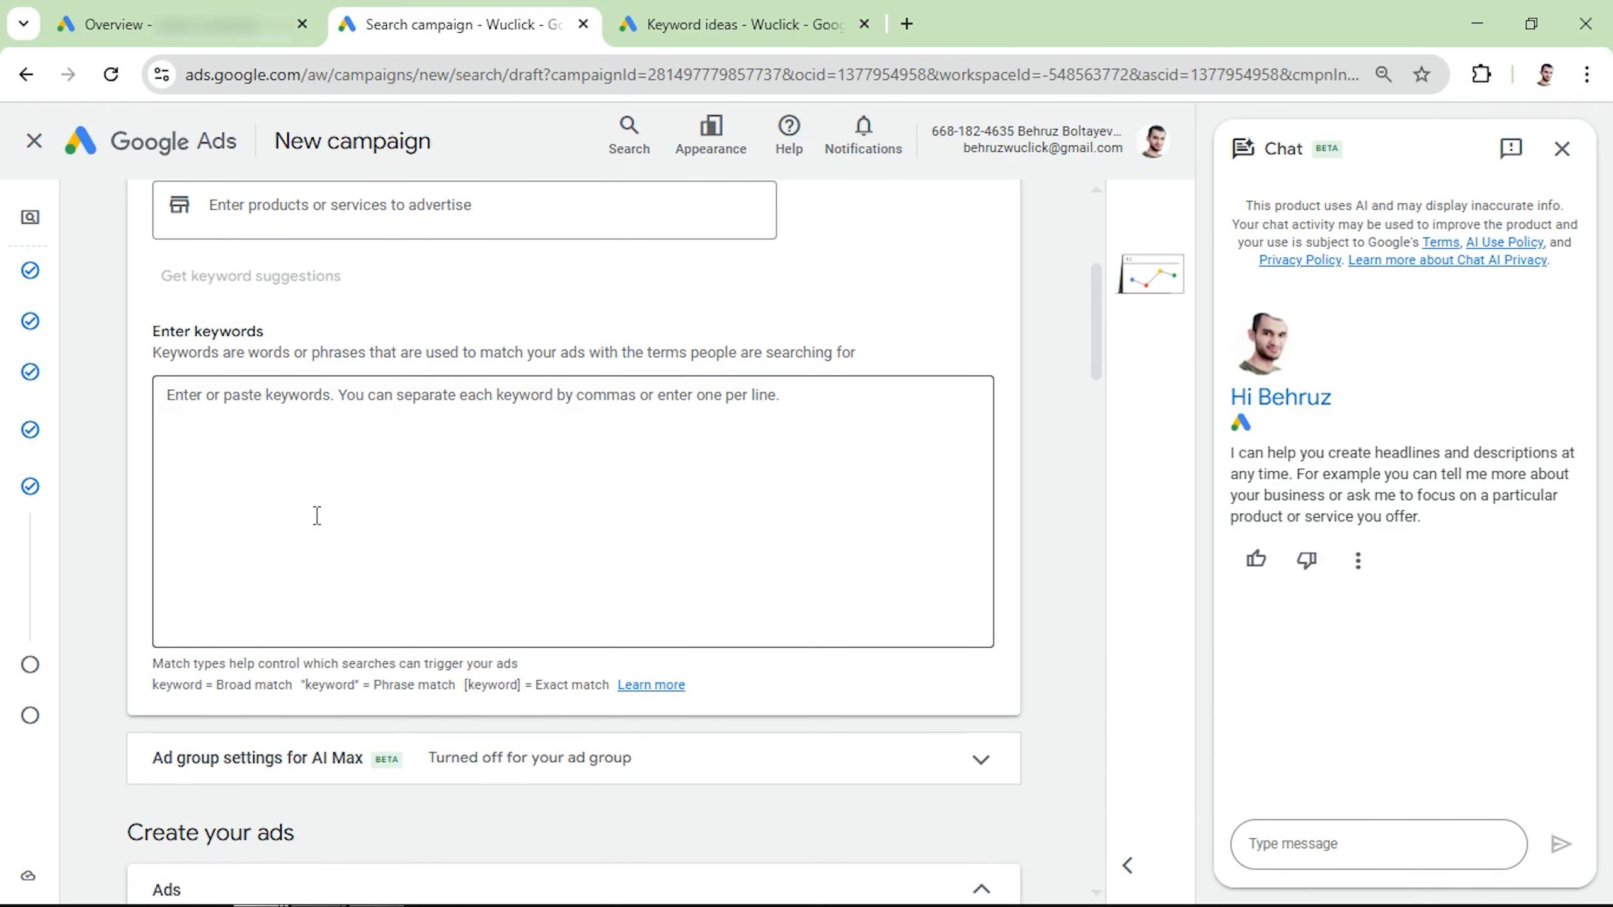
In Keyword Planner, select "near me" ideas for tow truck, towing, towing company, tow service, tow truck service and tow truck company
key(ctrl+Tab)
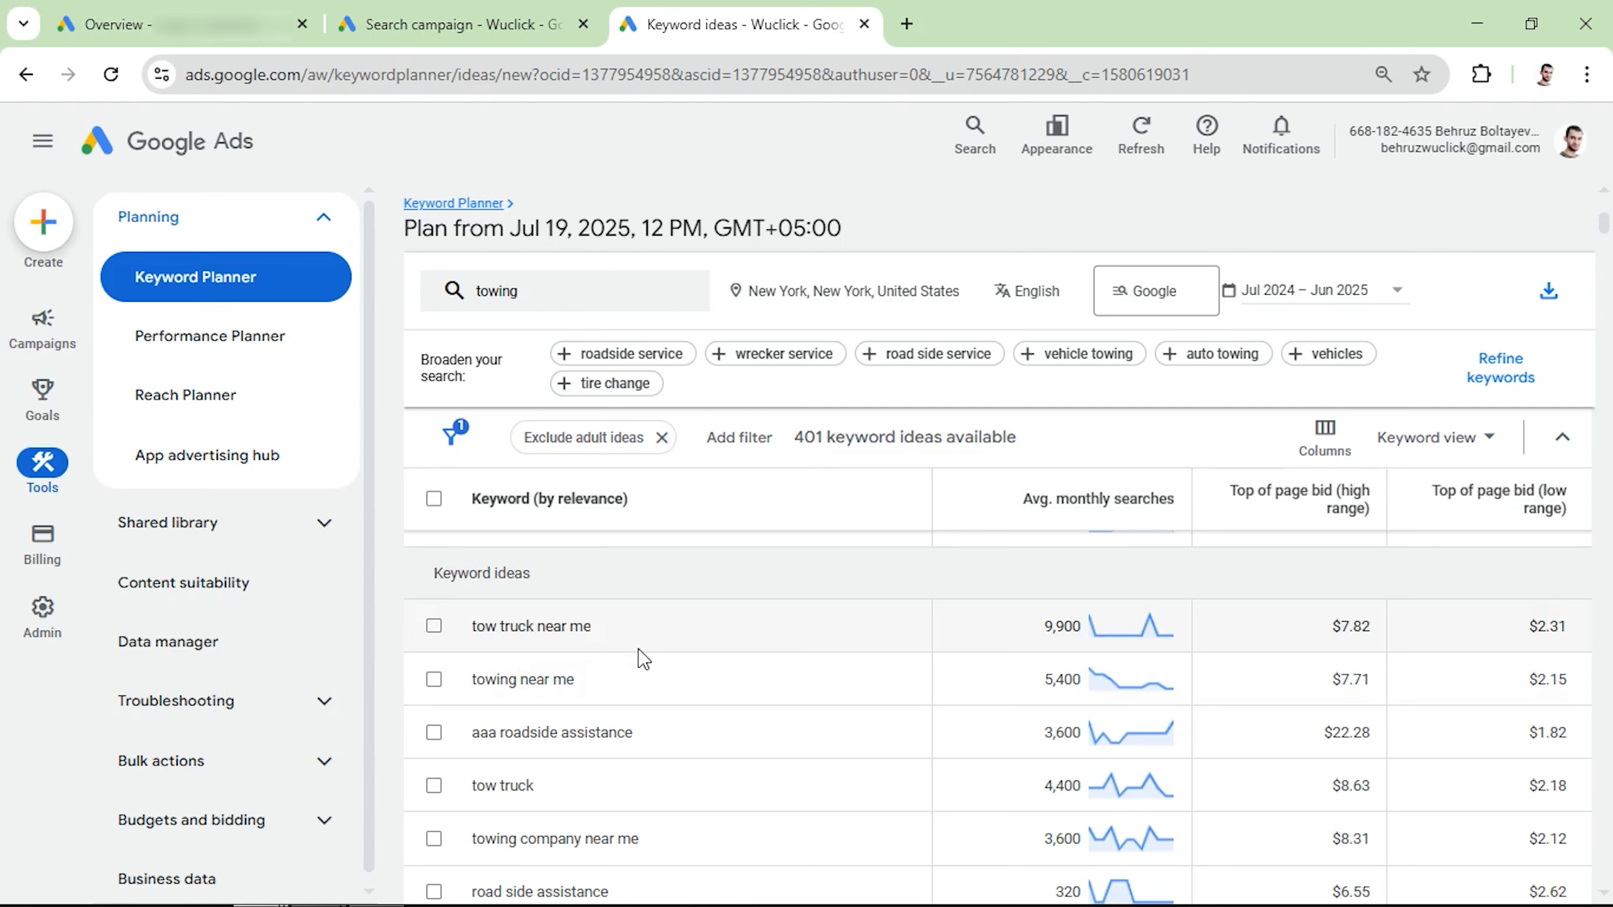
click(434, 785)
scroll(434, 801, down, 2)
click(426, 820)
scroll(438, 769, down, 5)
click(440, 767)
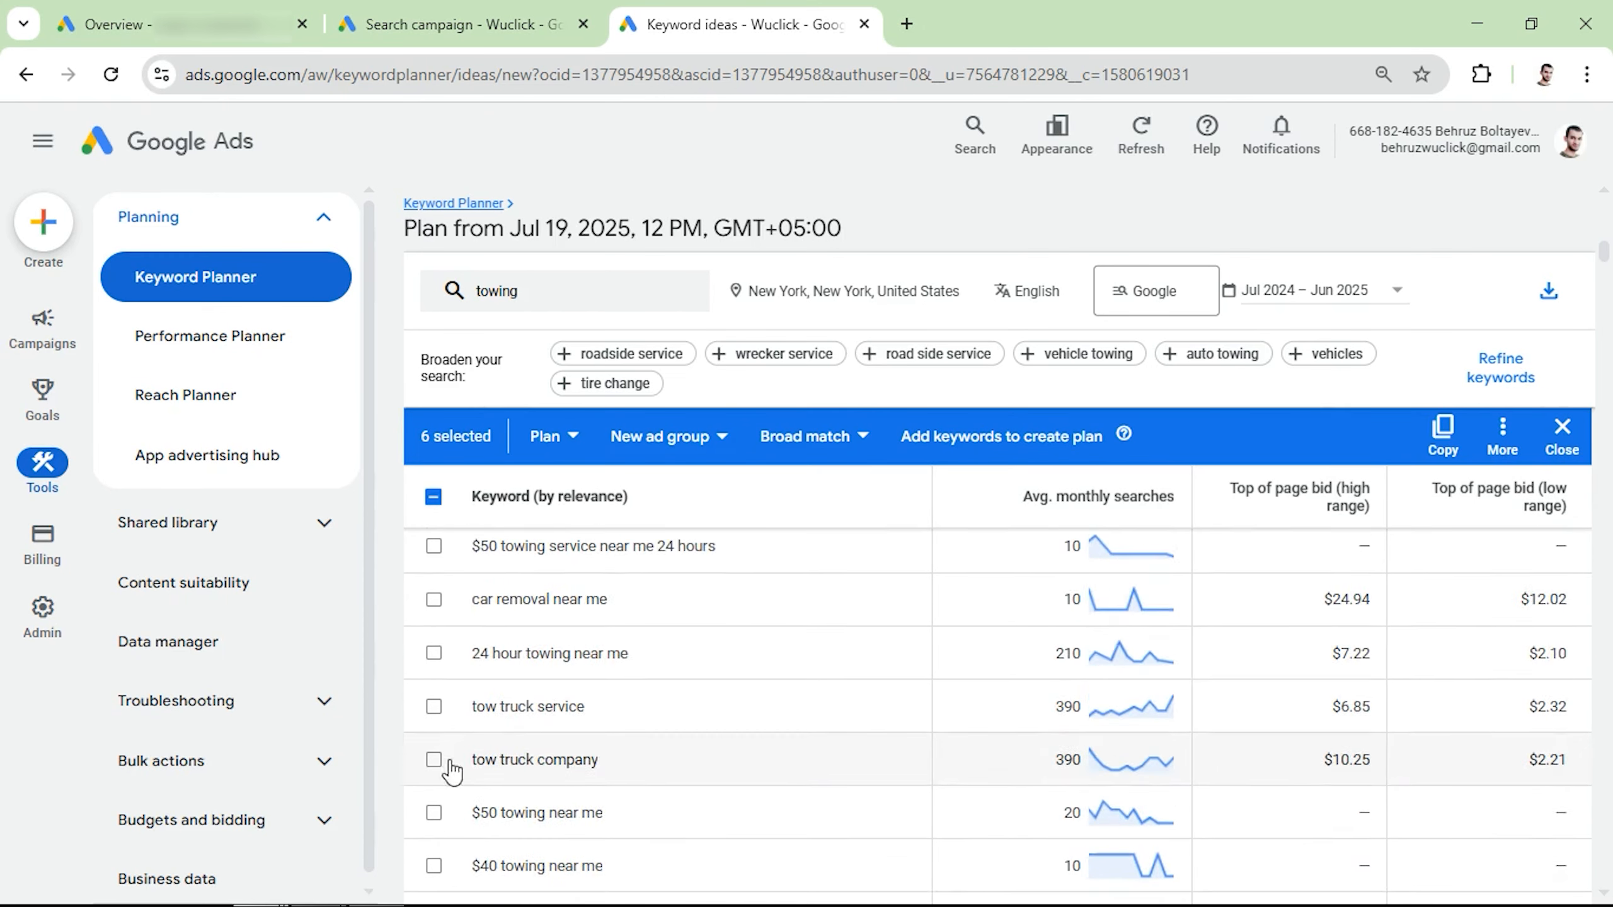
Add the keyword ideas local towing company, car towing service near me, i need a tow truck and towing vehicle near me to the selection
scroll(439, 778, down, 8)
click(448, 769)
scroll(452, 769, down, 5)
click(460, 760)
scroll(460, 762, down, 5)
click(460, 767)
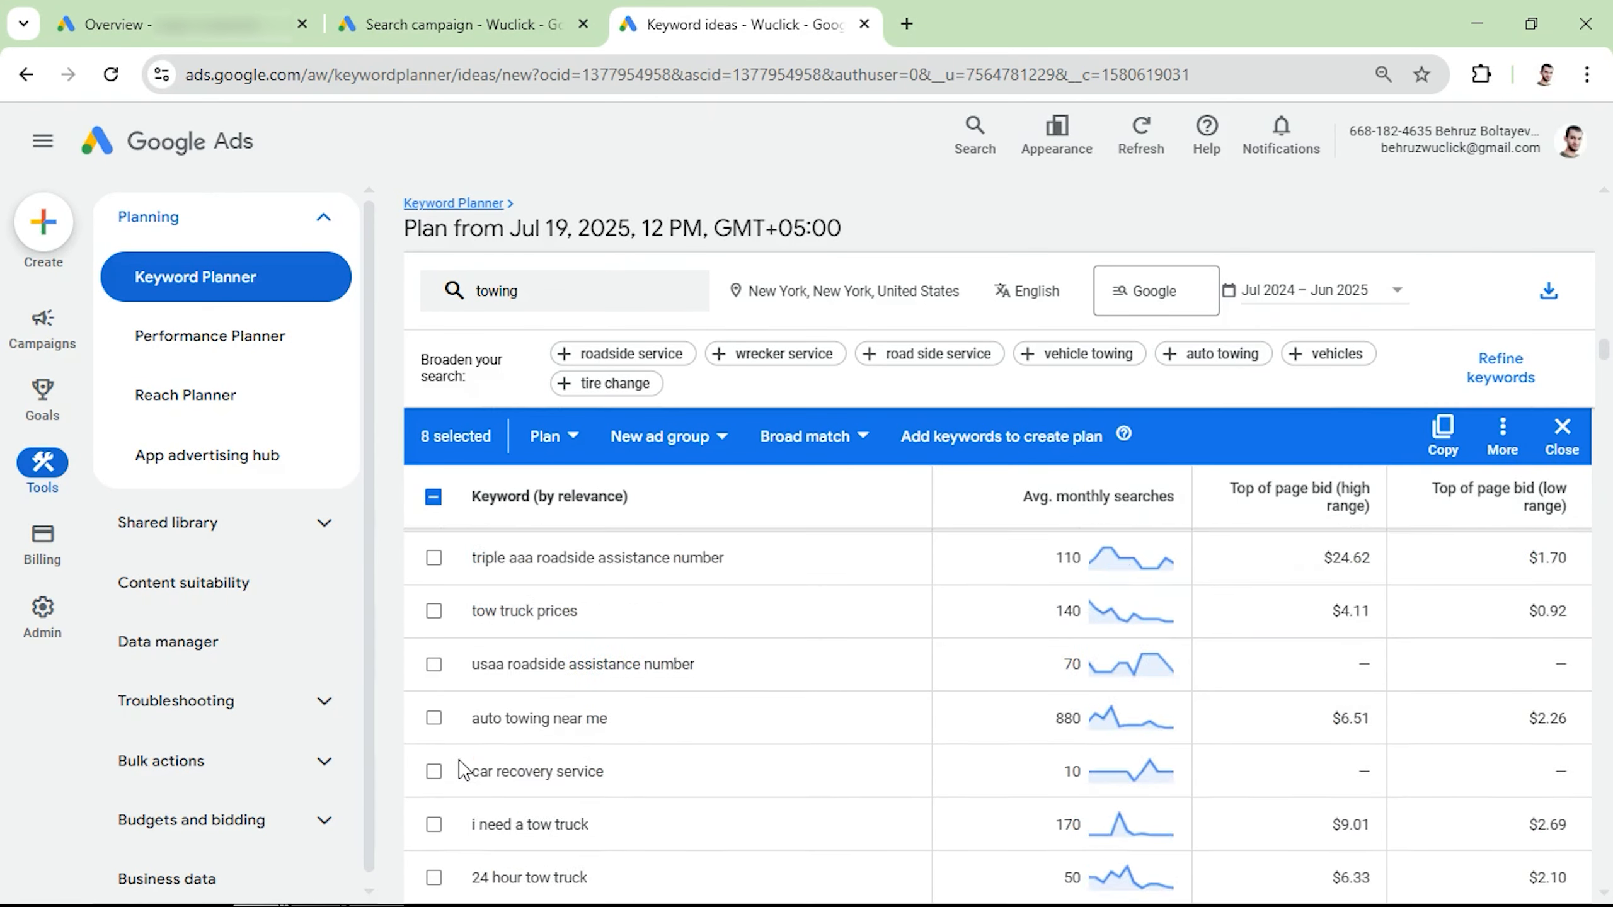
scroll(462, 795, down, 5)
click(433, 731)
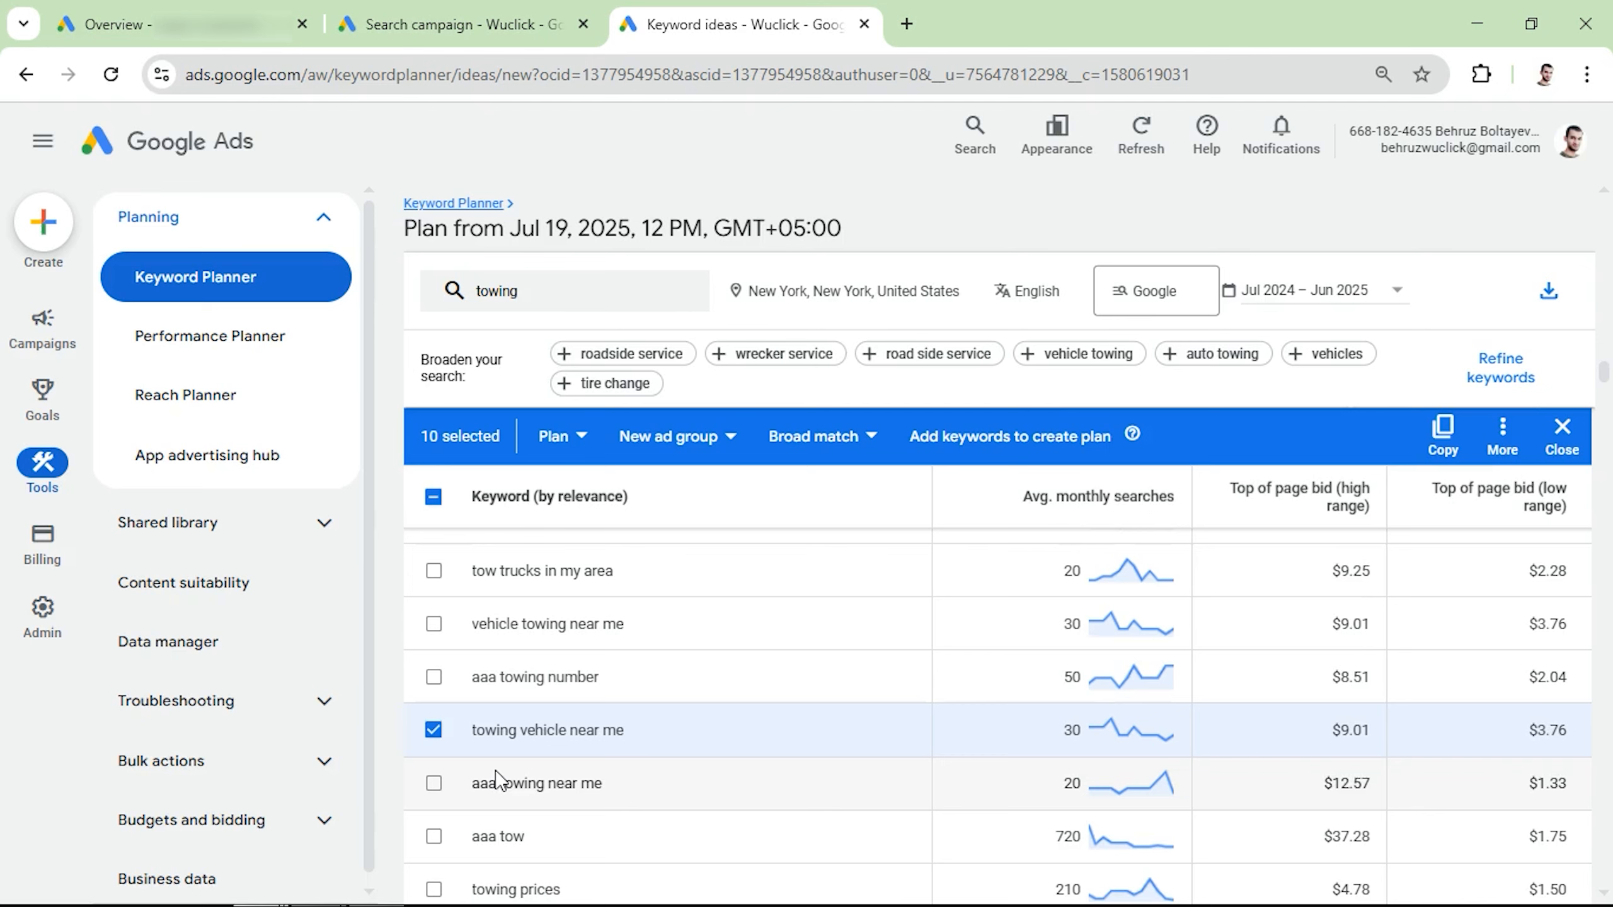
Check the ten selected keyword ideas and copy them
scroll(515, 765, up, 10)
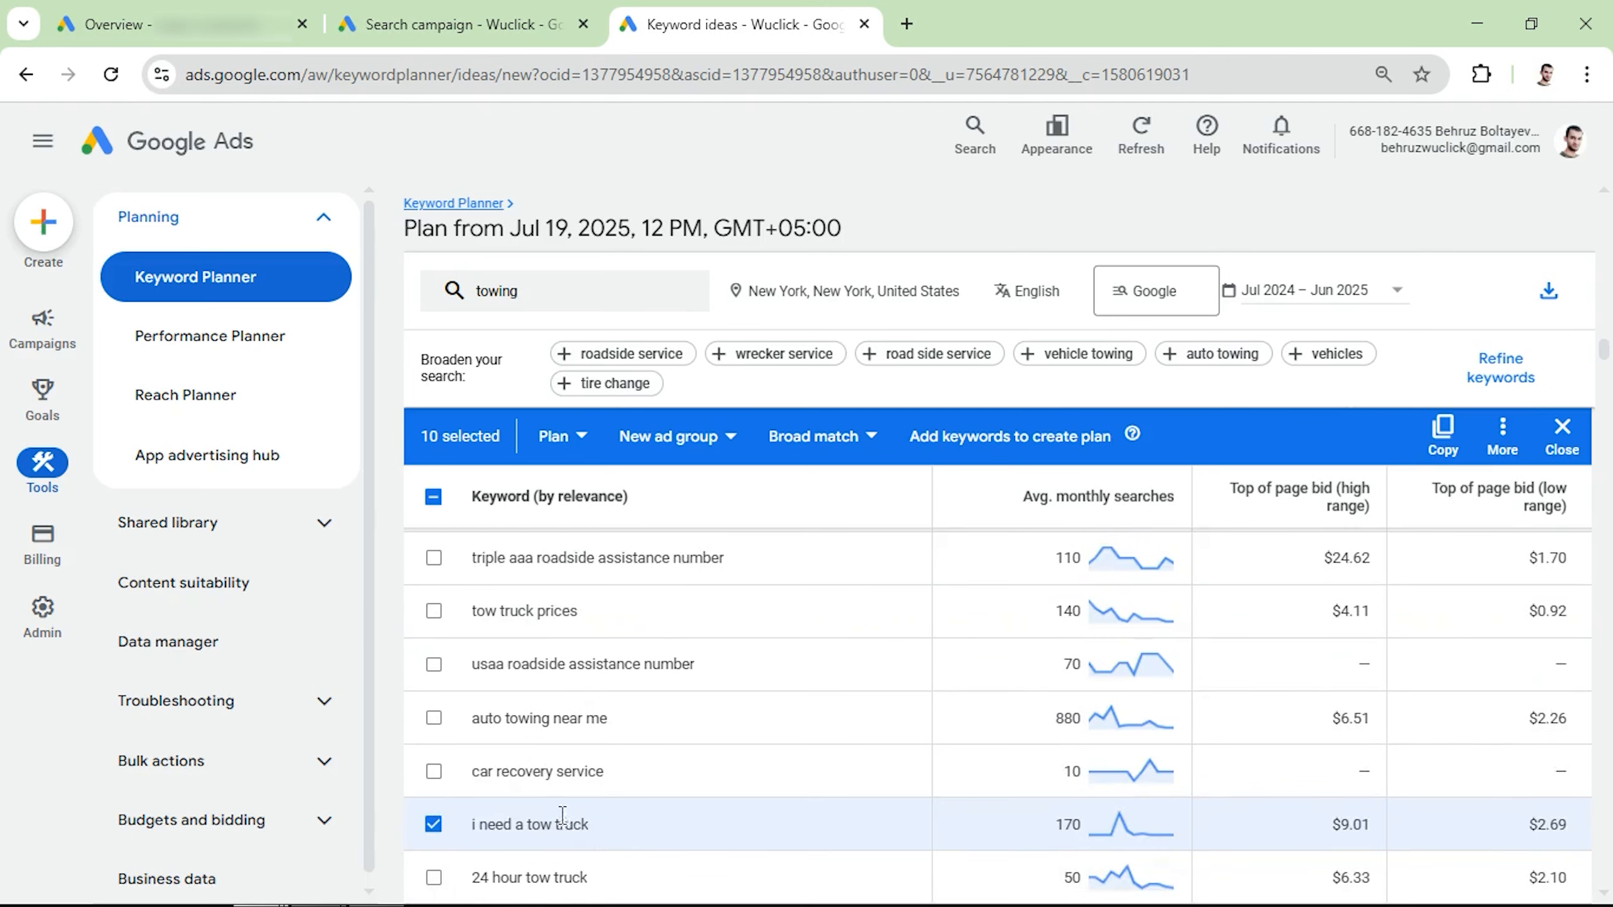
scroll(559, 820, down, 5)
scroll(552, 806, up, 10)
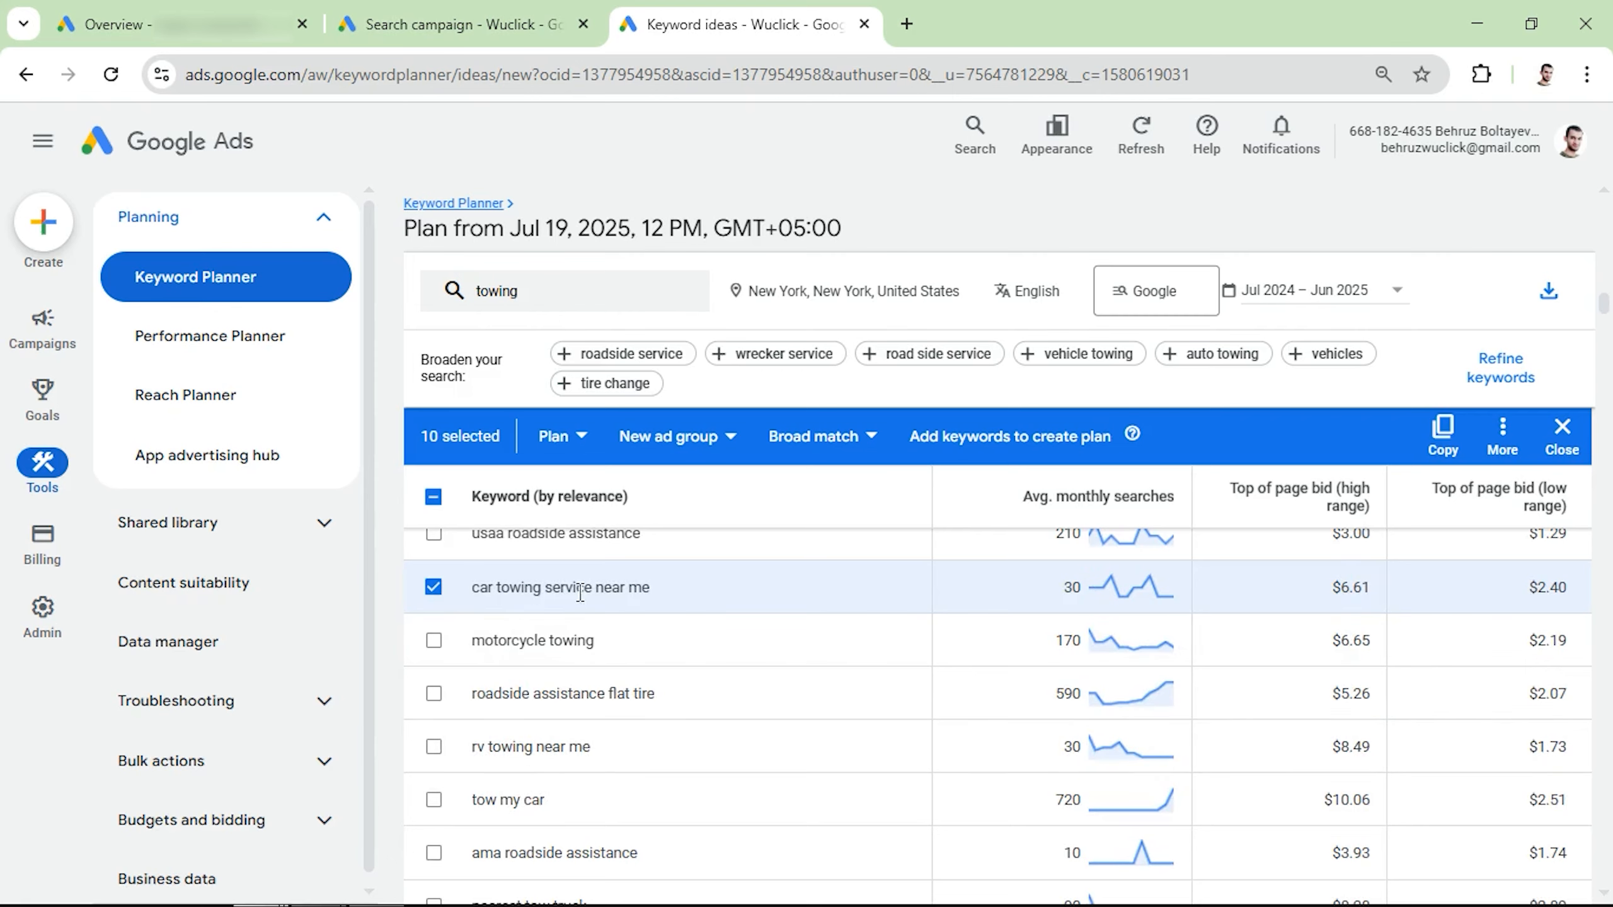
scroll(635, 654, up, 10)
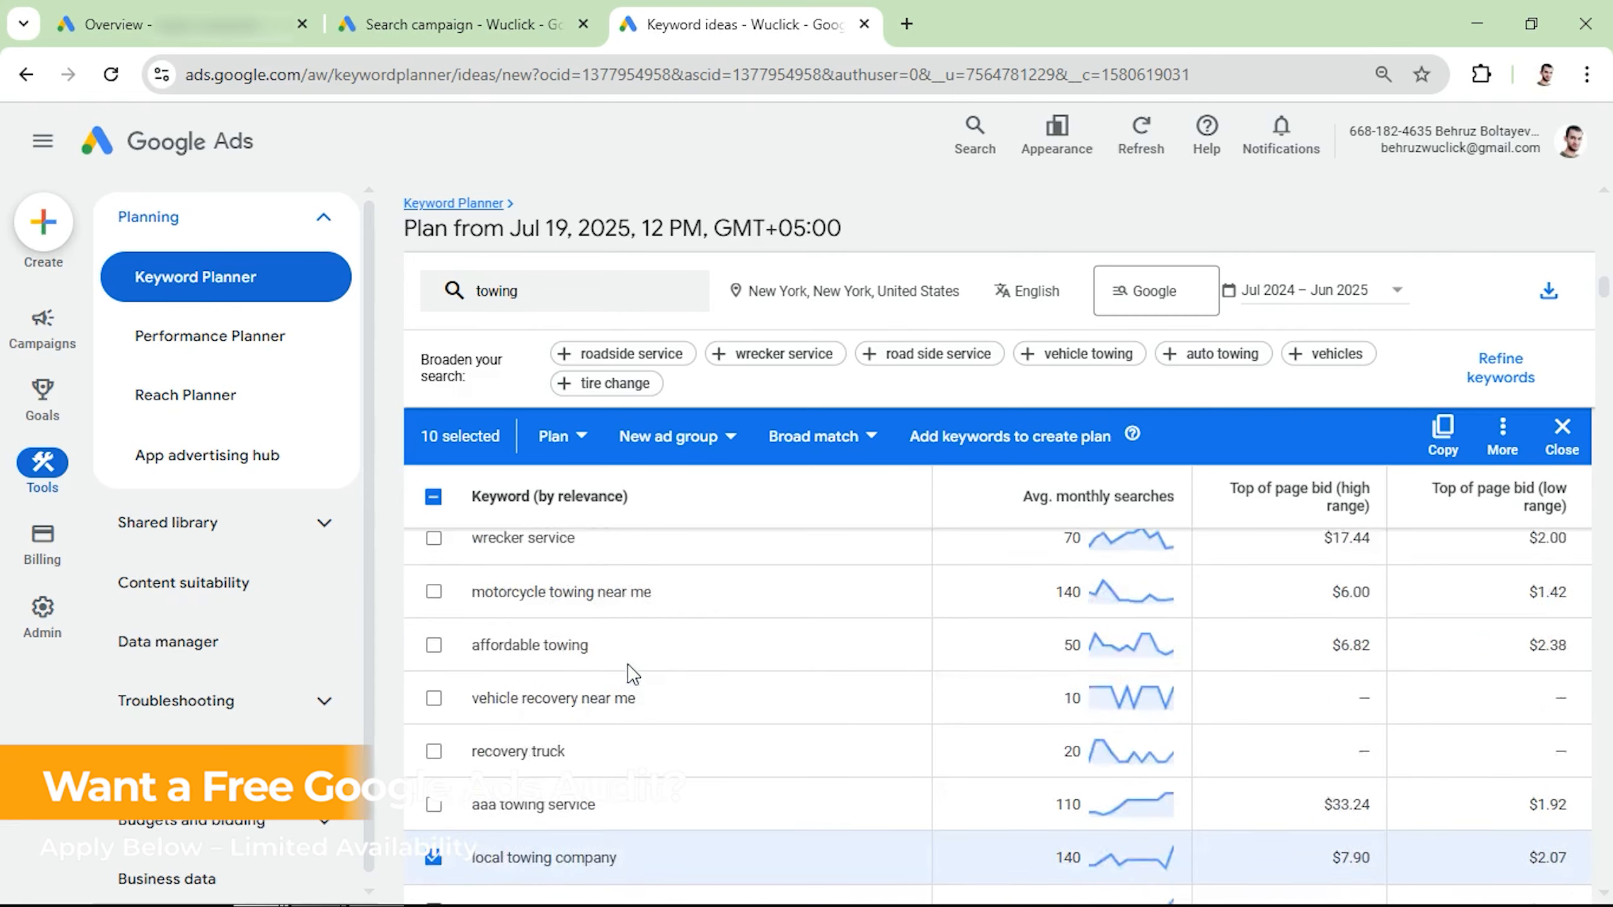
scroll(596, 683, up, 10)
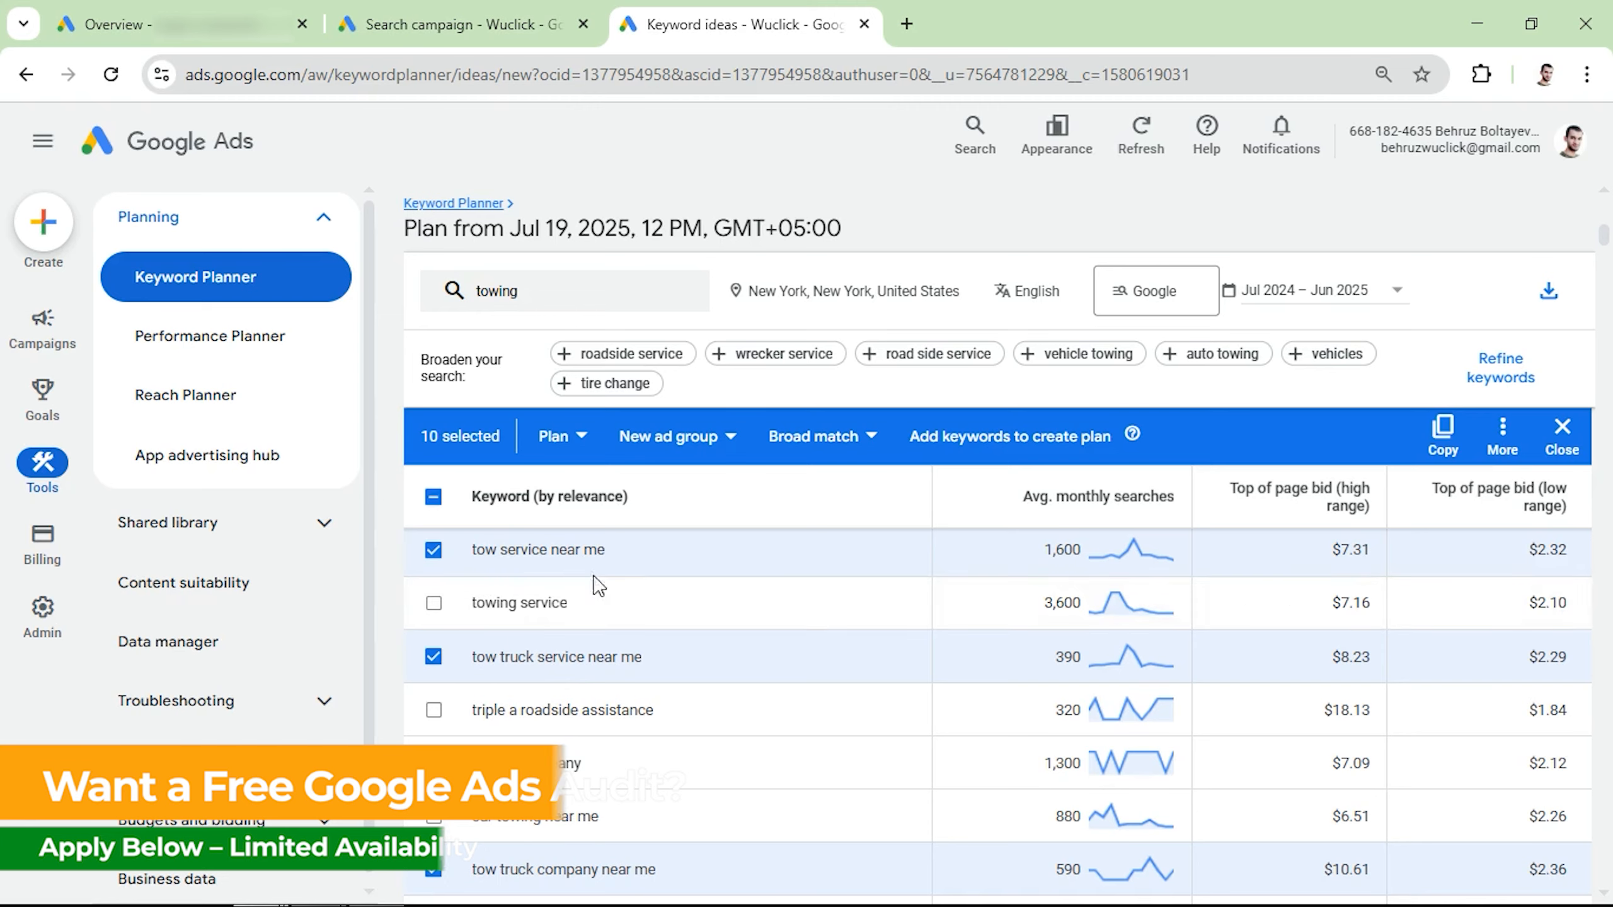
scroll(600, 597, up, 4)
scroll(607, 607, up, 4)
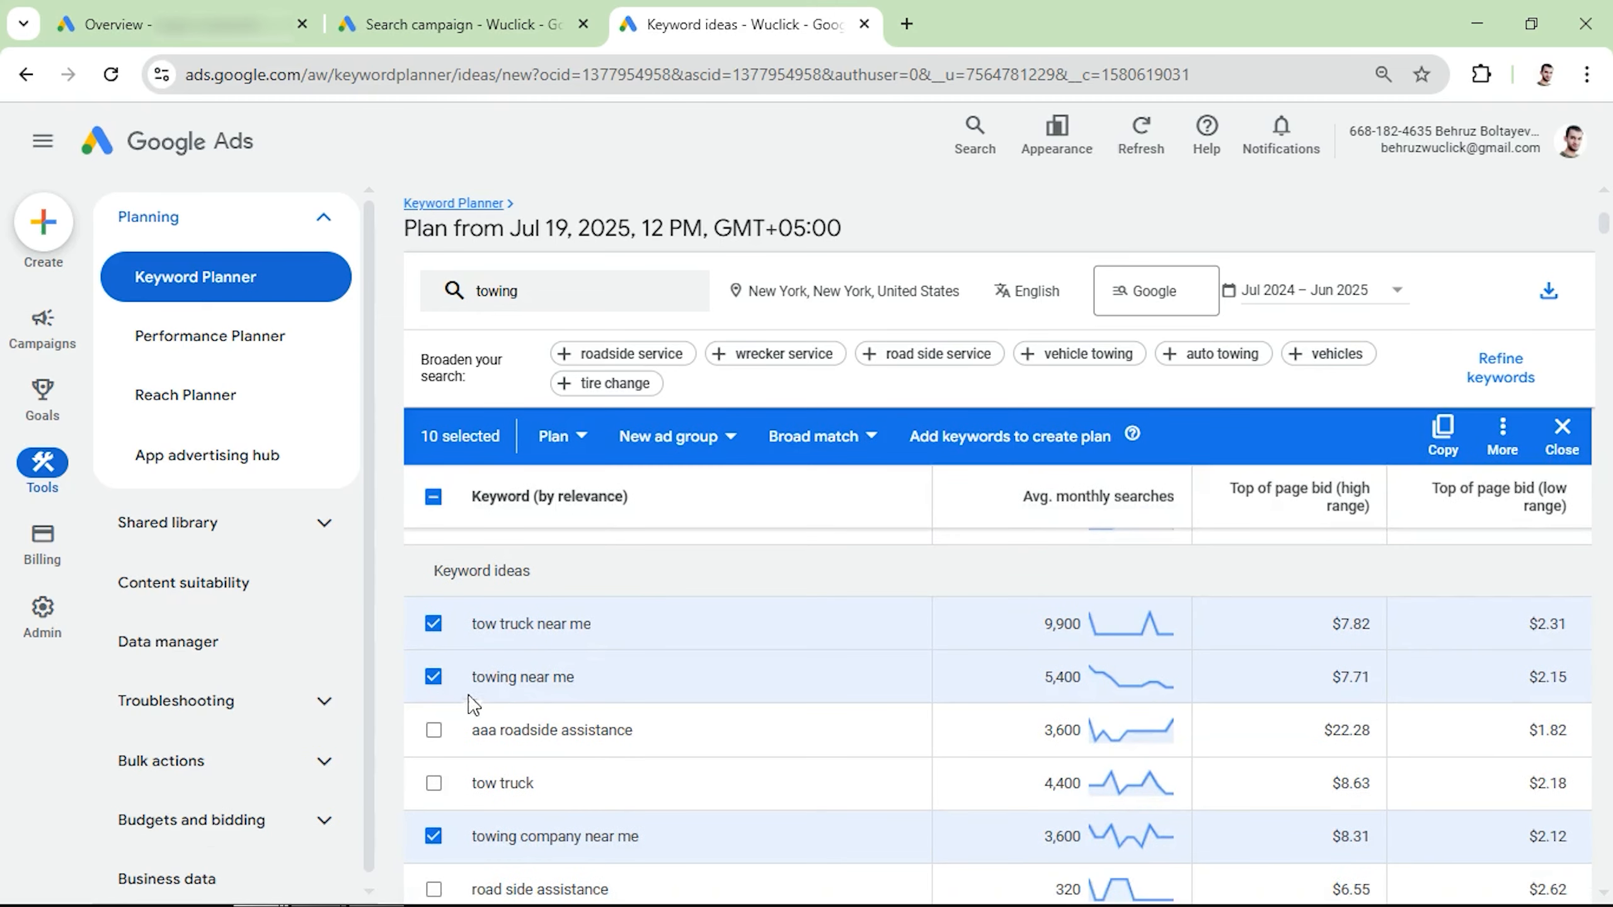
click(1443, 449)
Open the Keyword Match Type Tool in a new browser tab and paste the copied keywords into its first word list
click(458, 24)
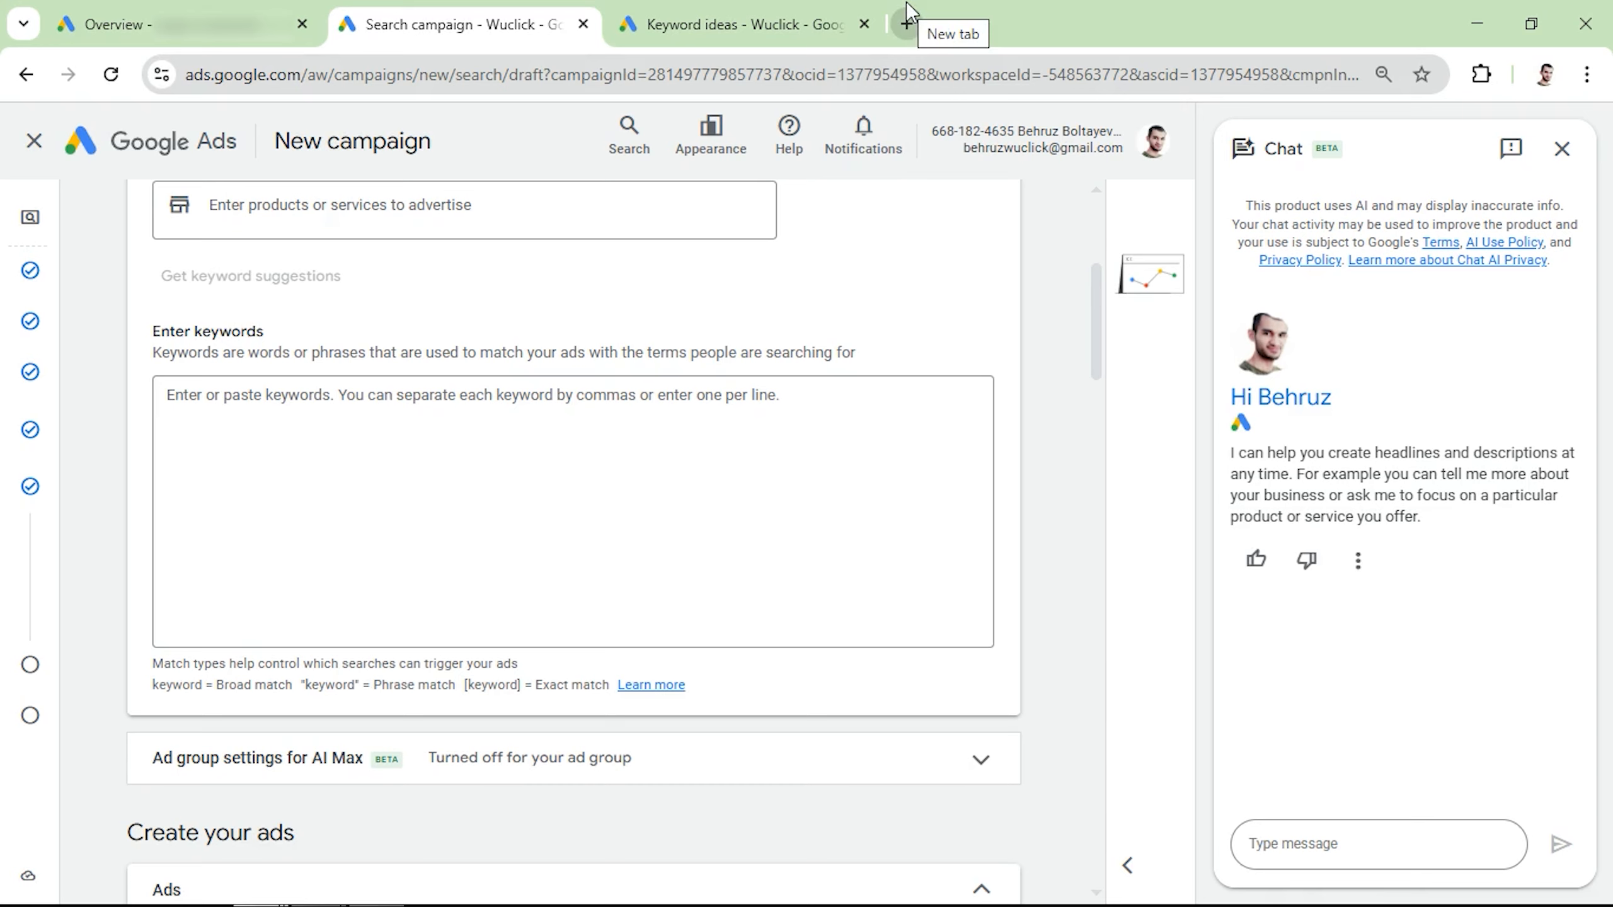
click(907, 23)
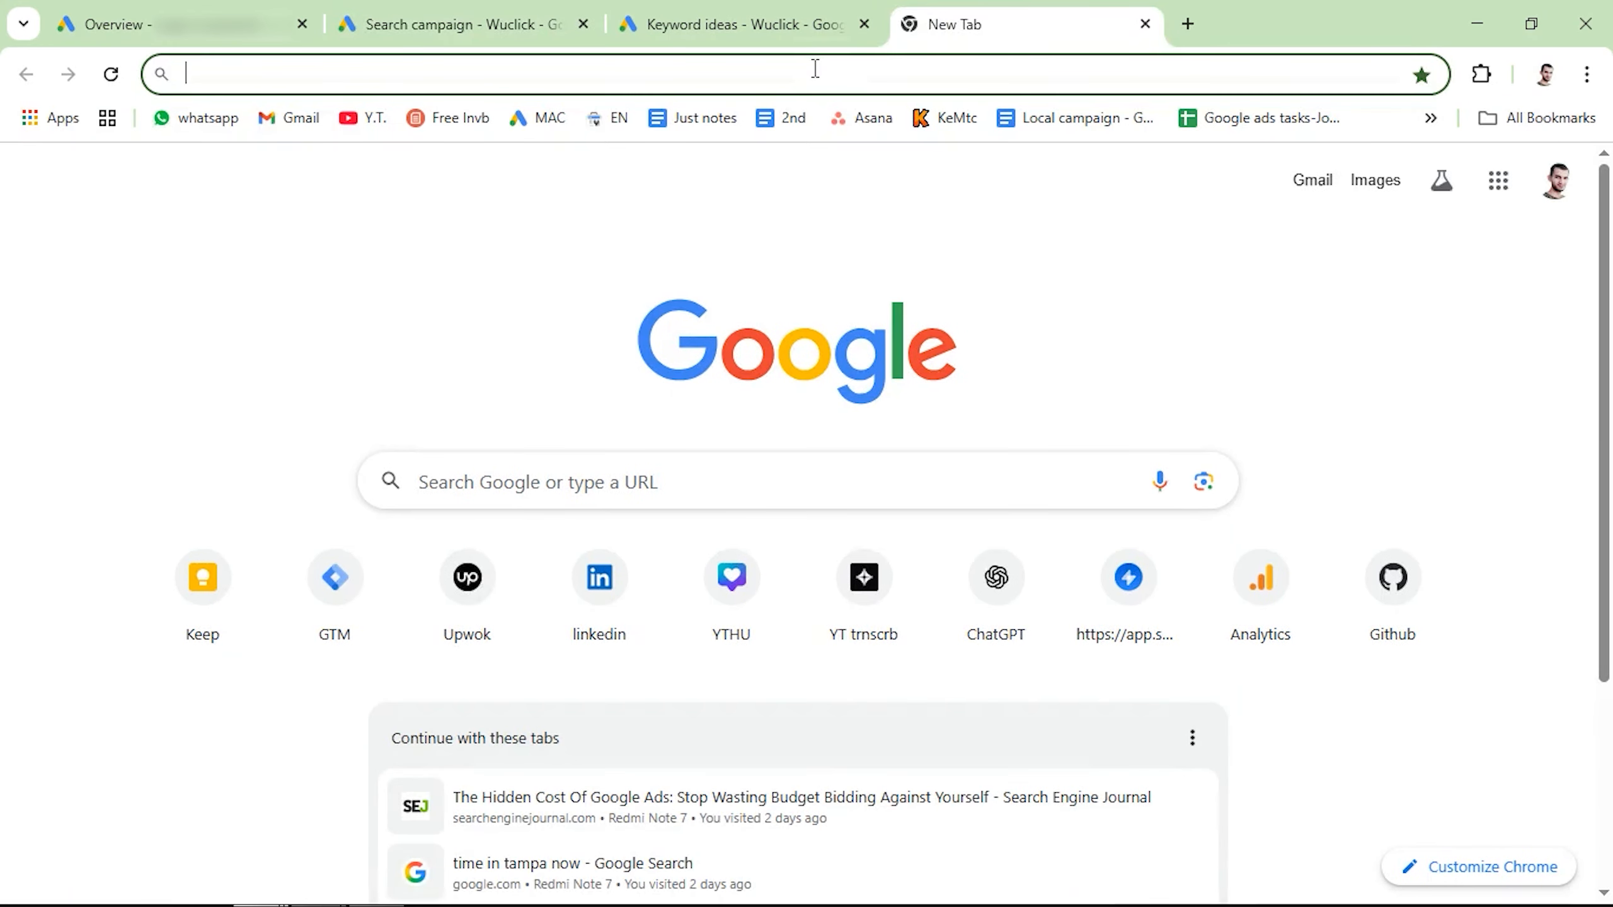
click(929, 119)
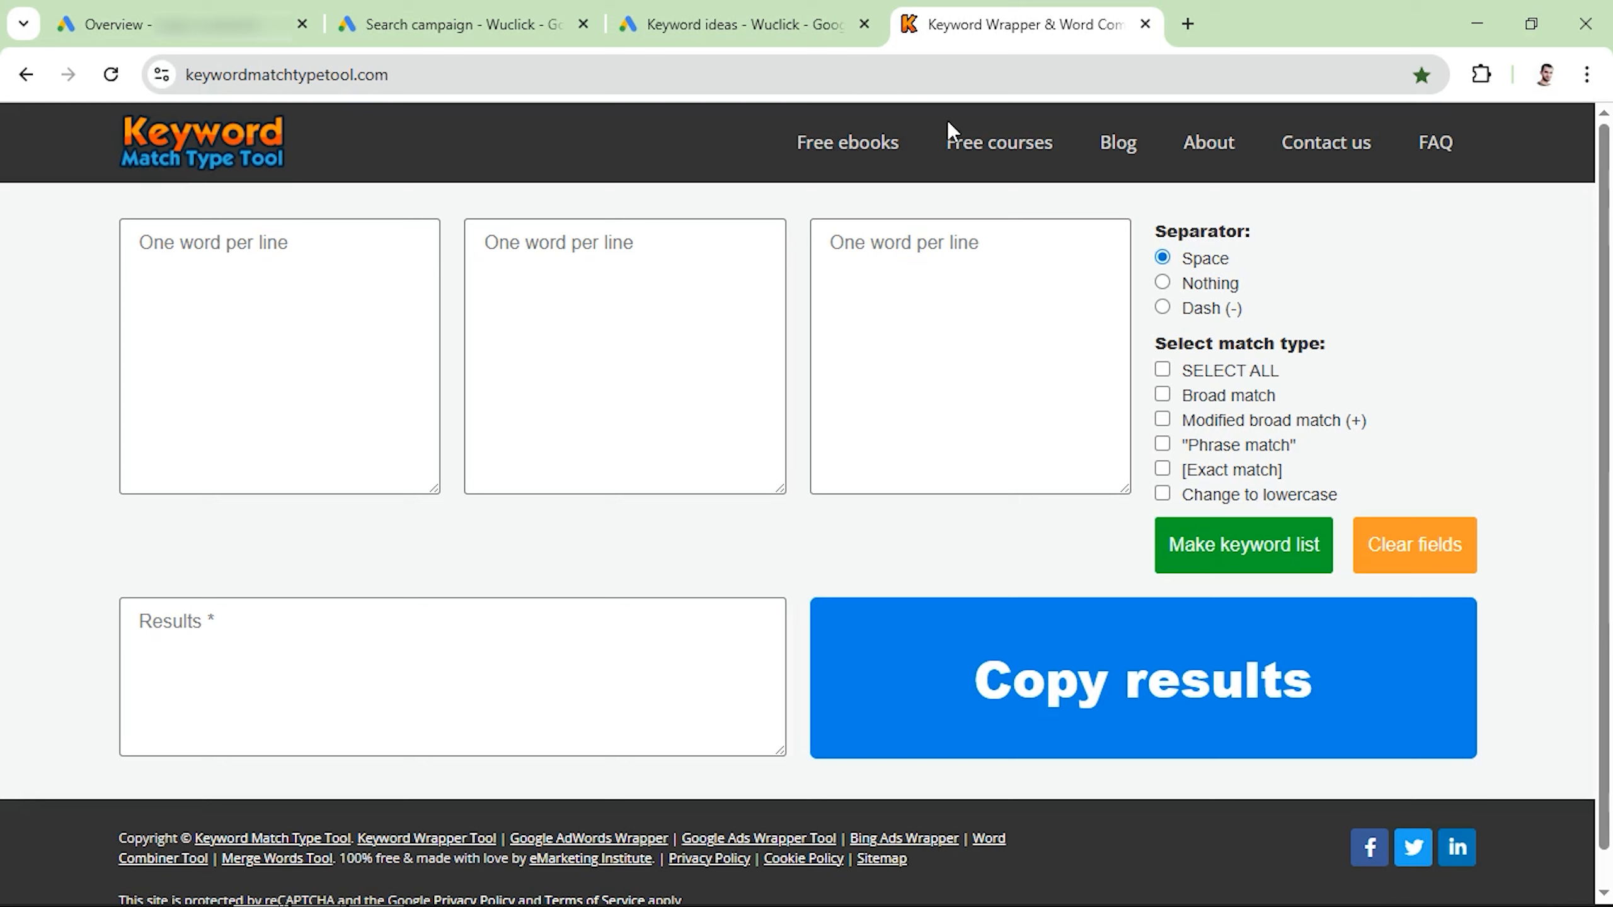
click(271, 357)
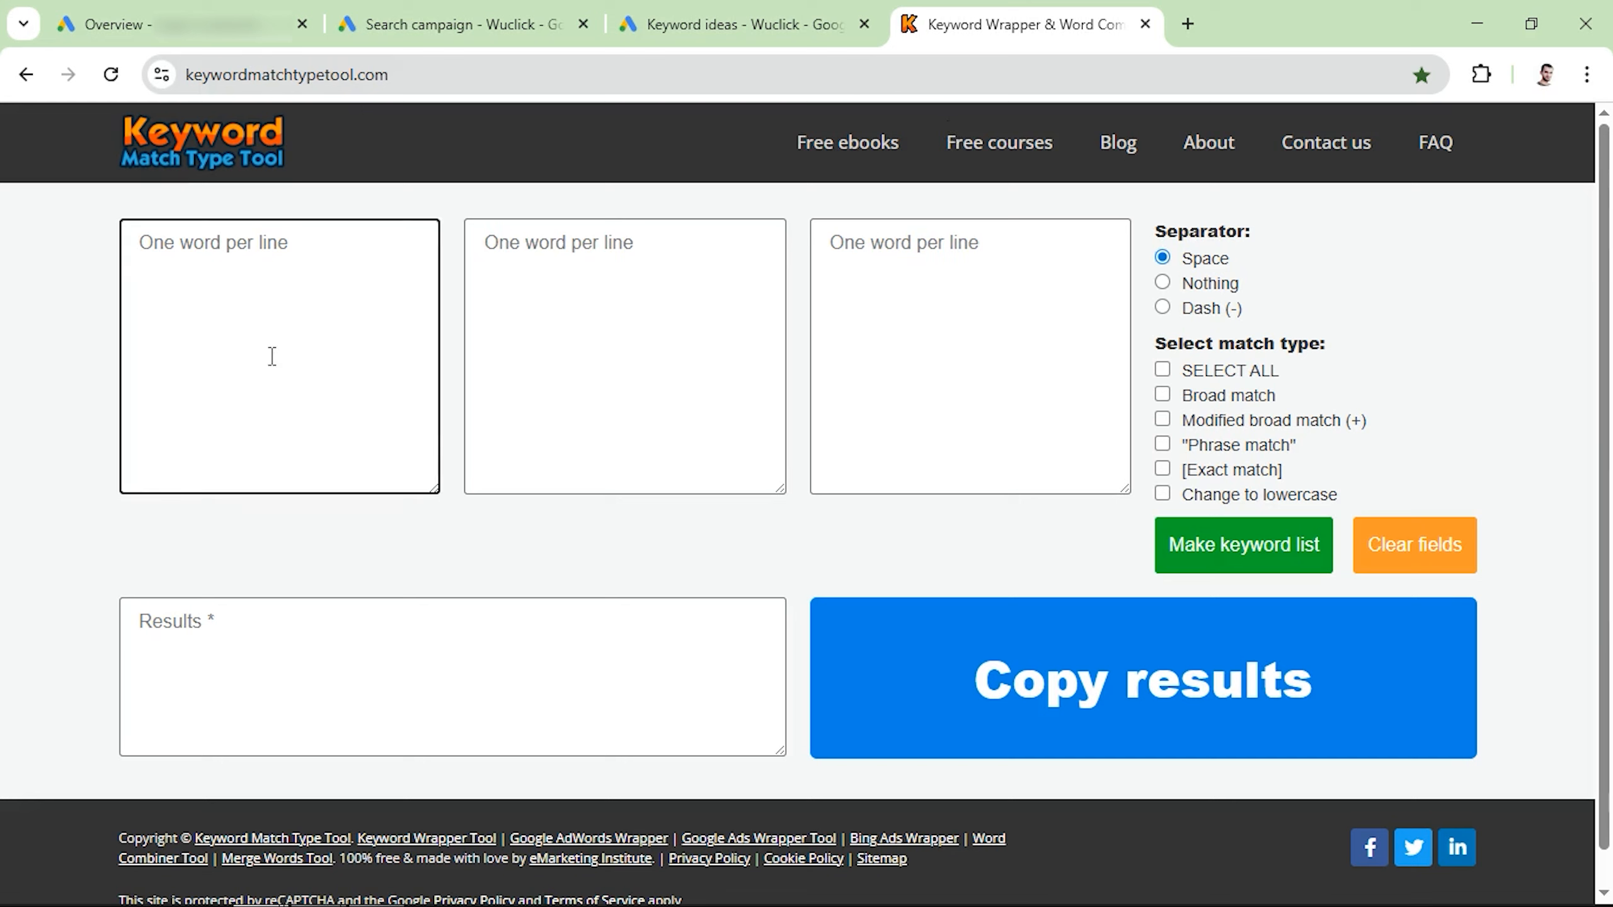
key(ctrl+v)
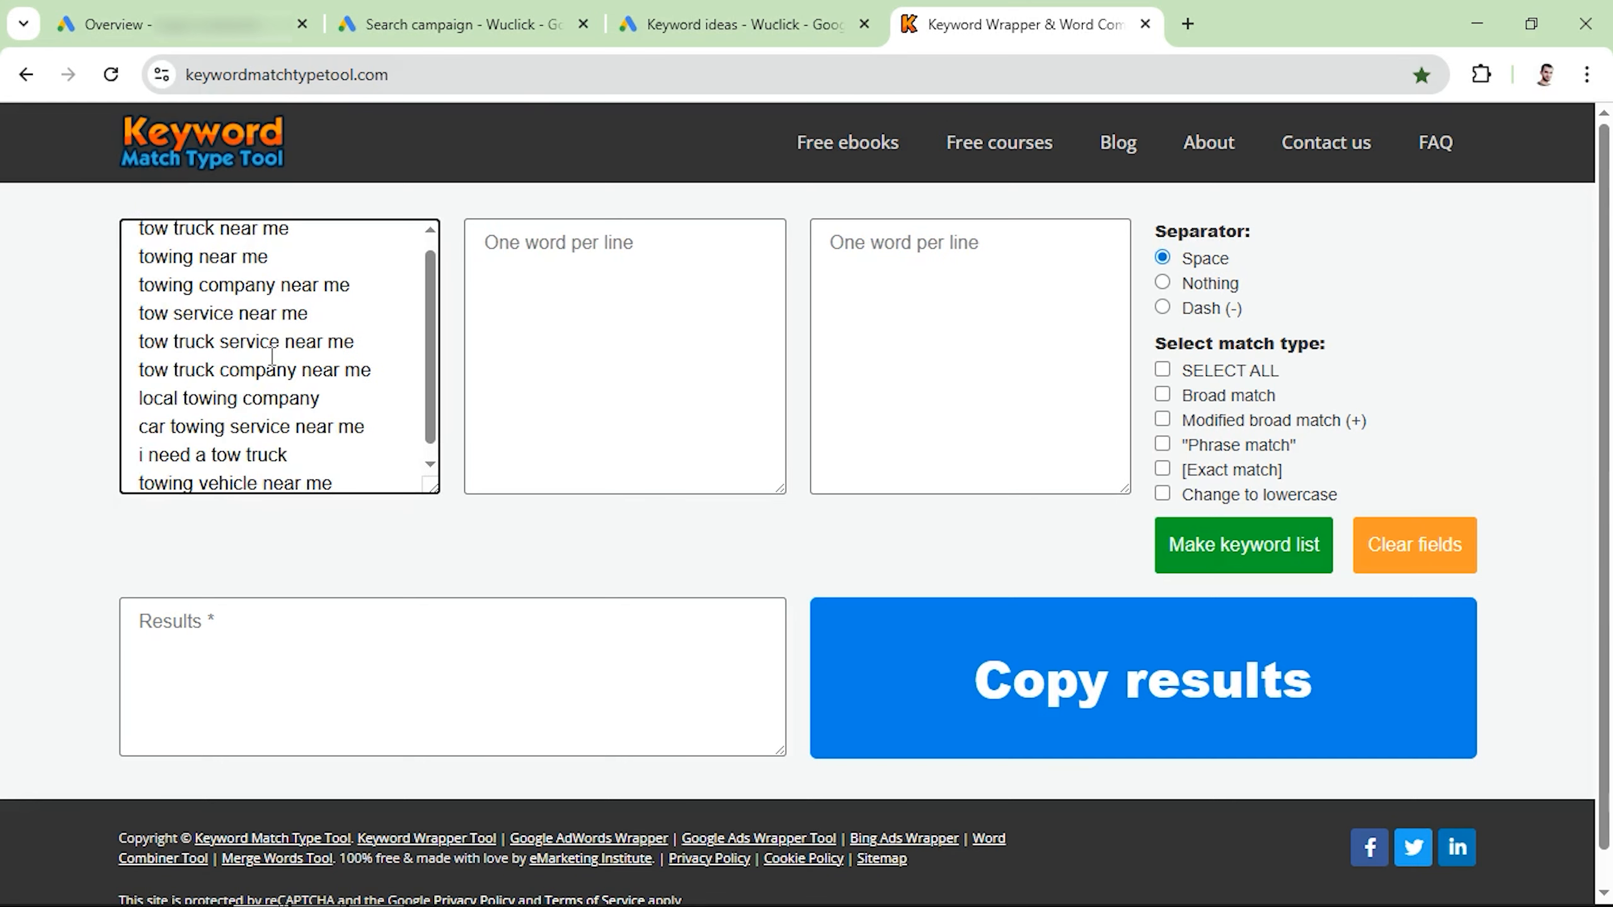
Generate a keyword list in "Phrase match" and [Exact match] formats and copy the results
click(1162, 445)
click(1162, 470)
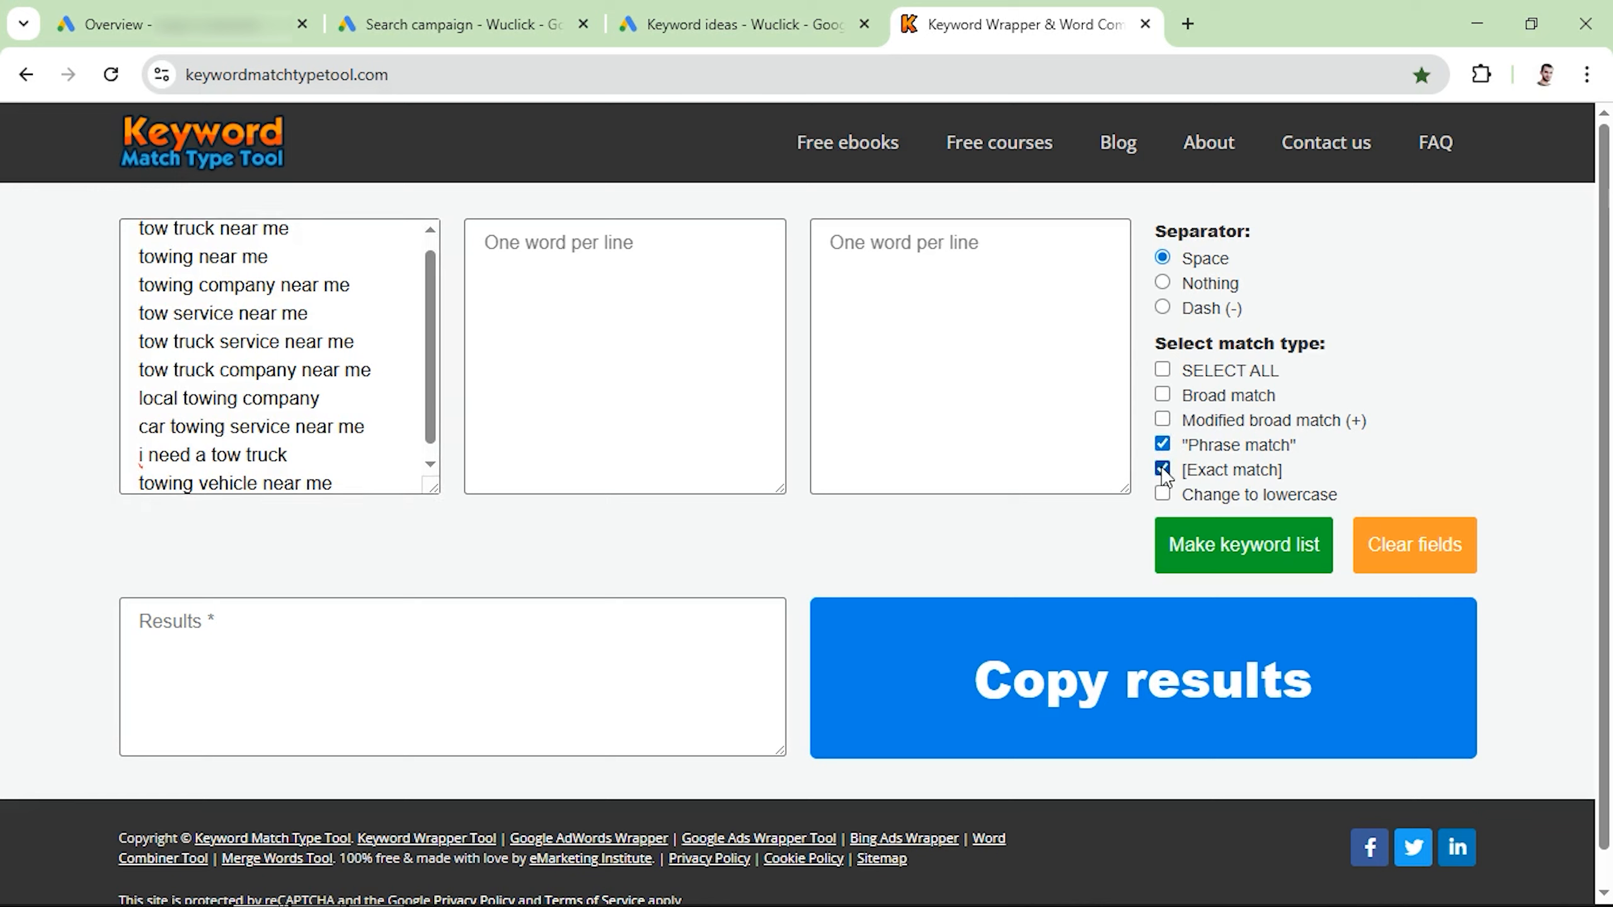
click(1235, 563)
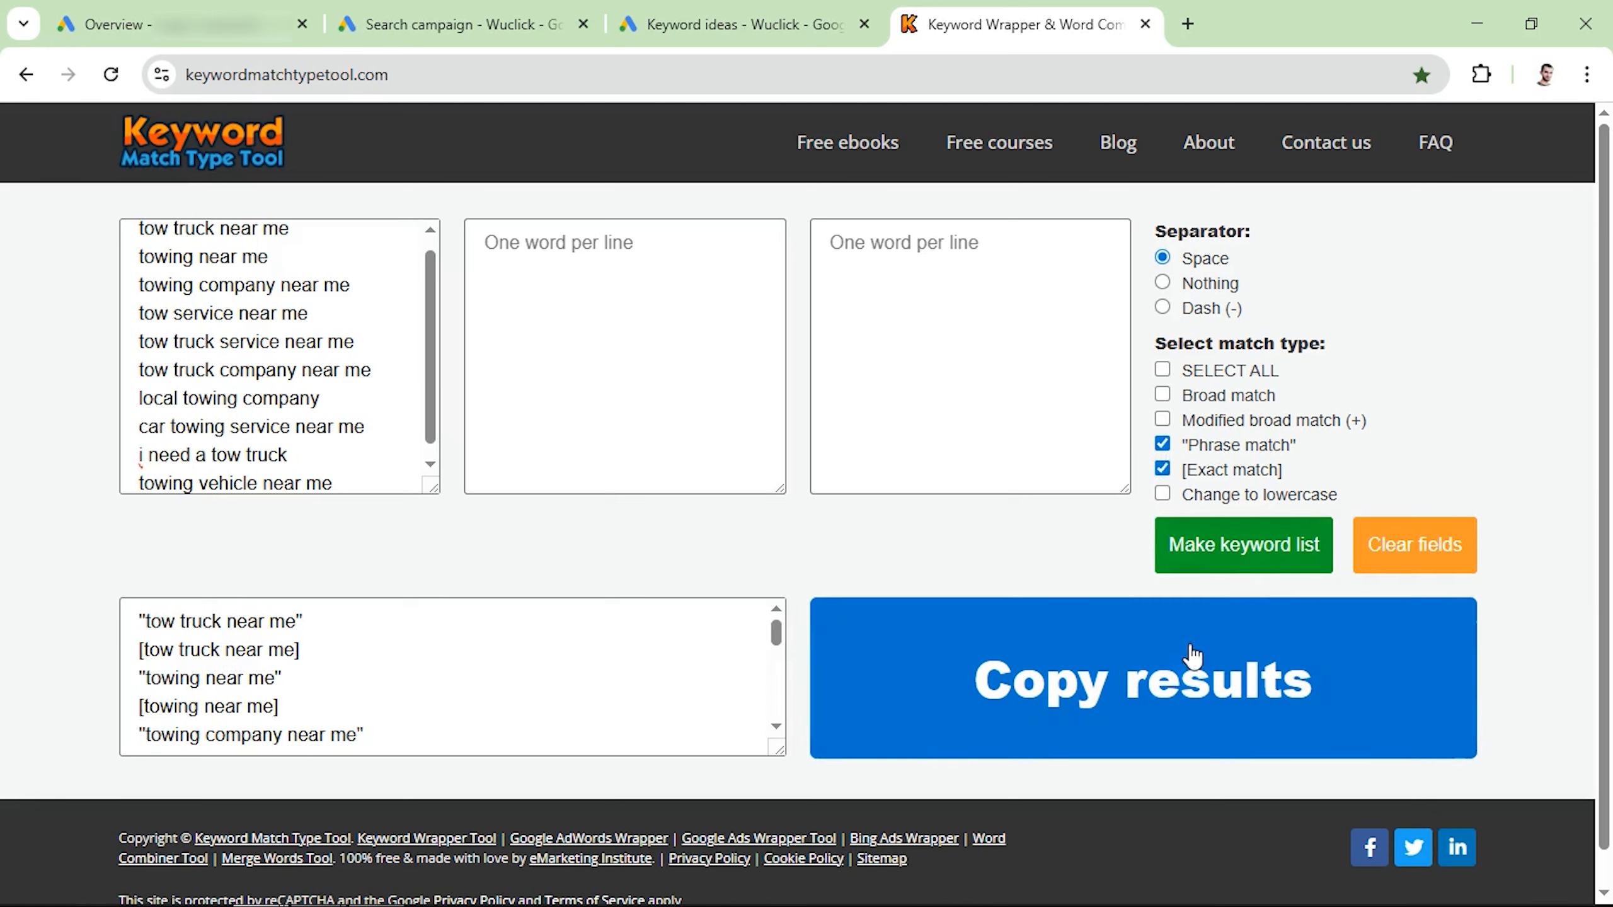
click(1157, 675)
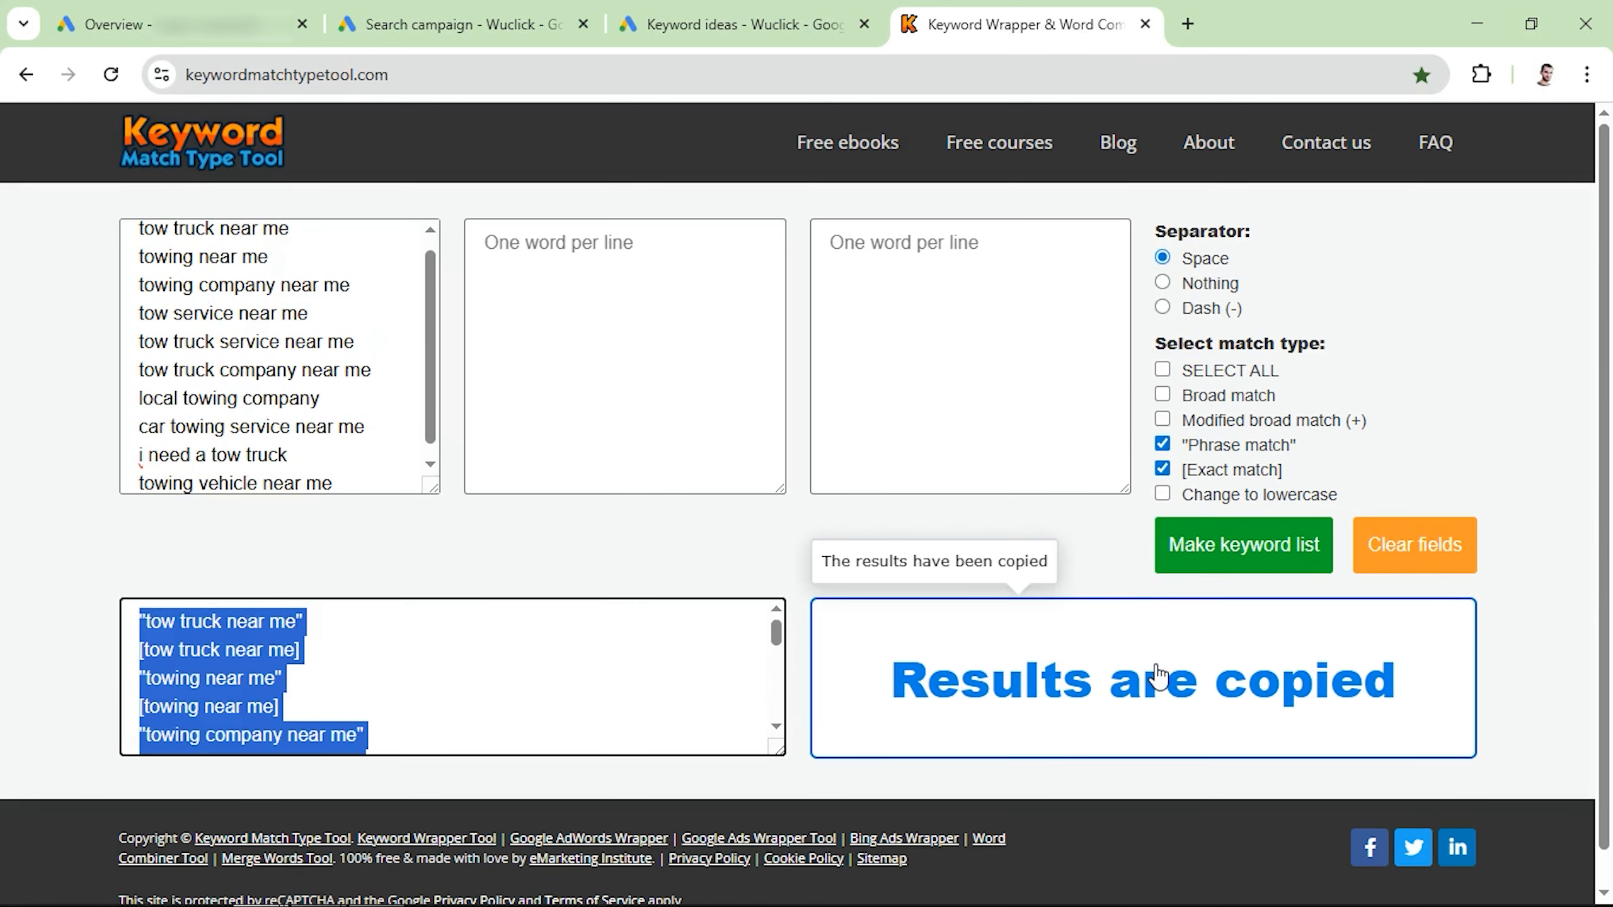
Return to the Google Ads campaign draft and paste the phrase and exact match keywords as the ad group's keywords
click(461, 24)
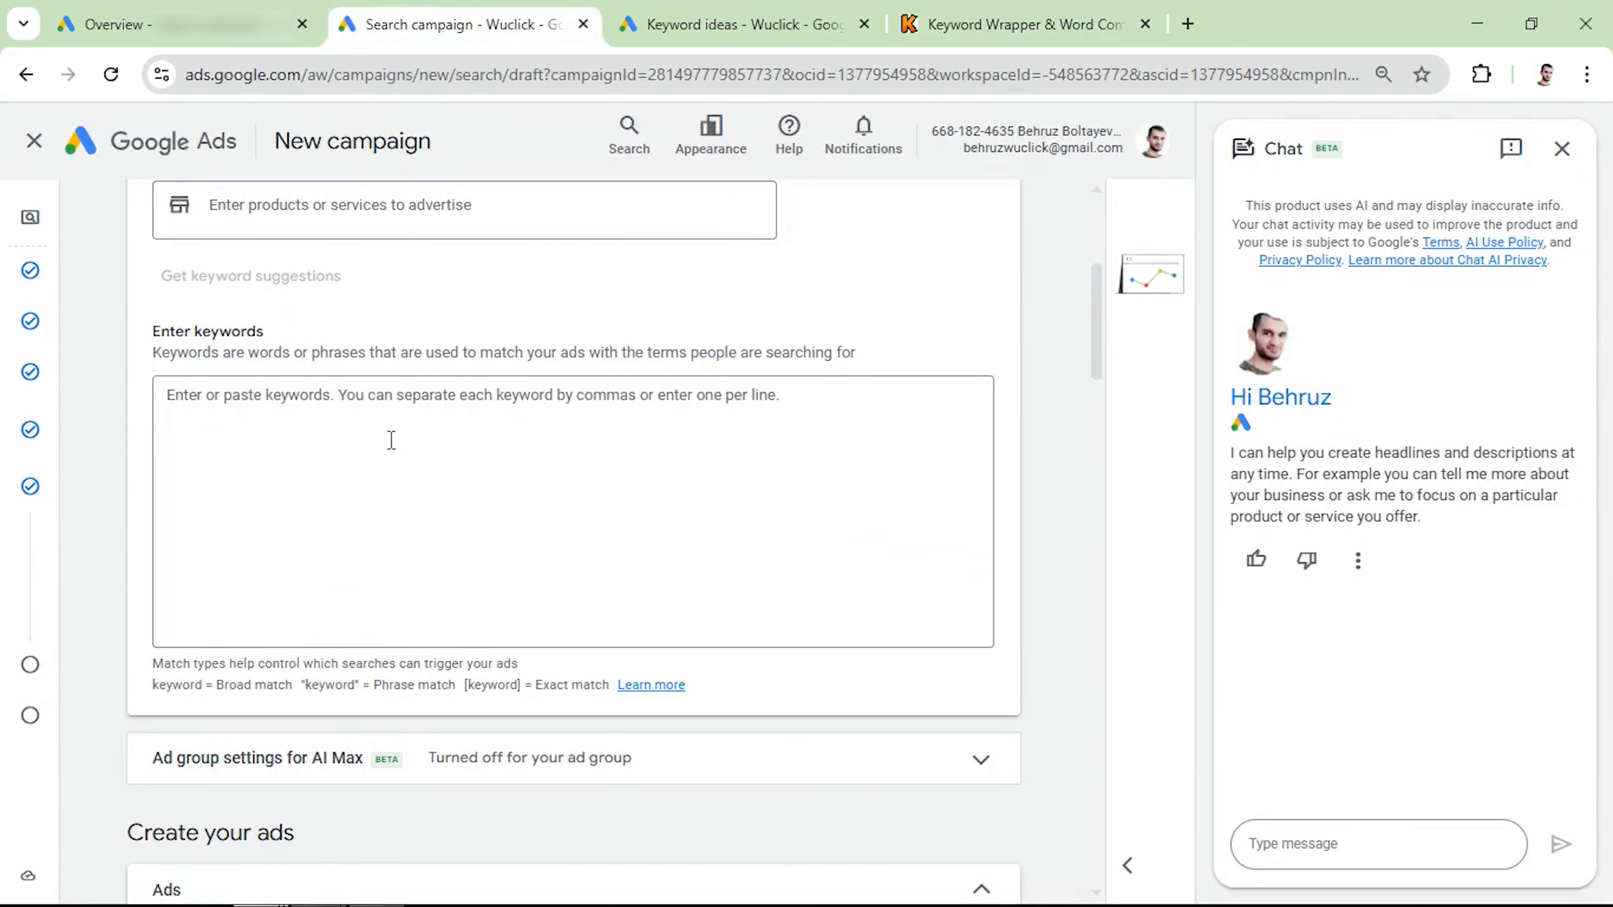
click(329, 486)
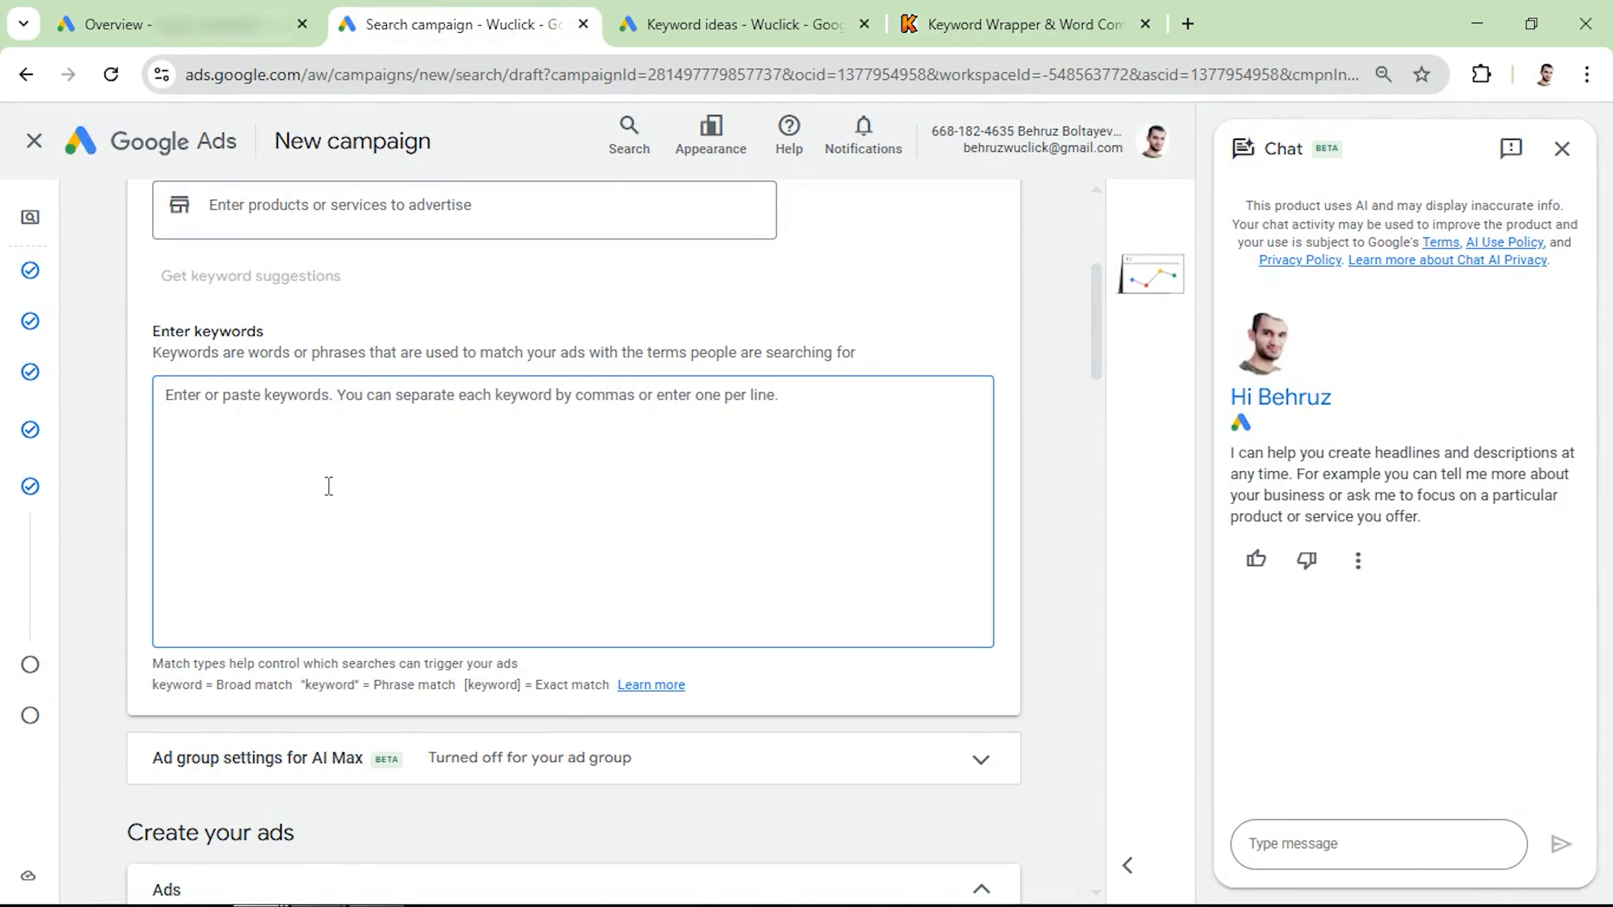
key(ctrl+v)
scroll(329, 486, up, 5)
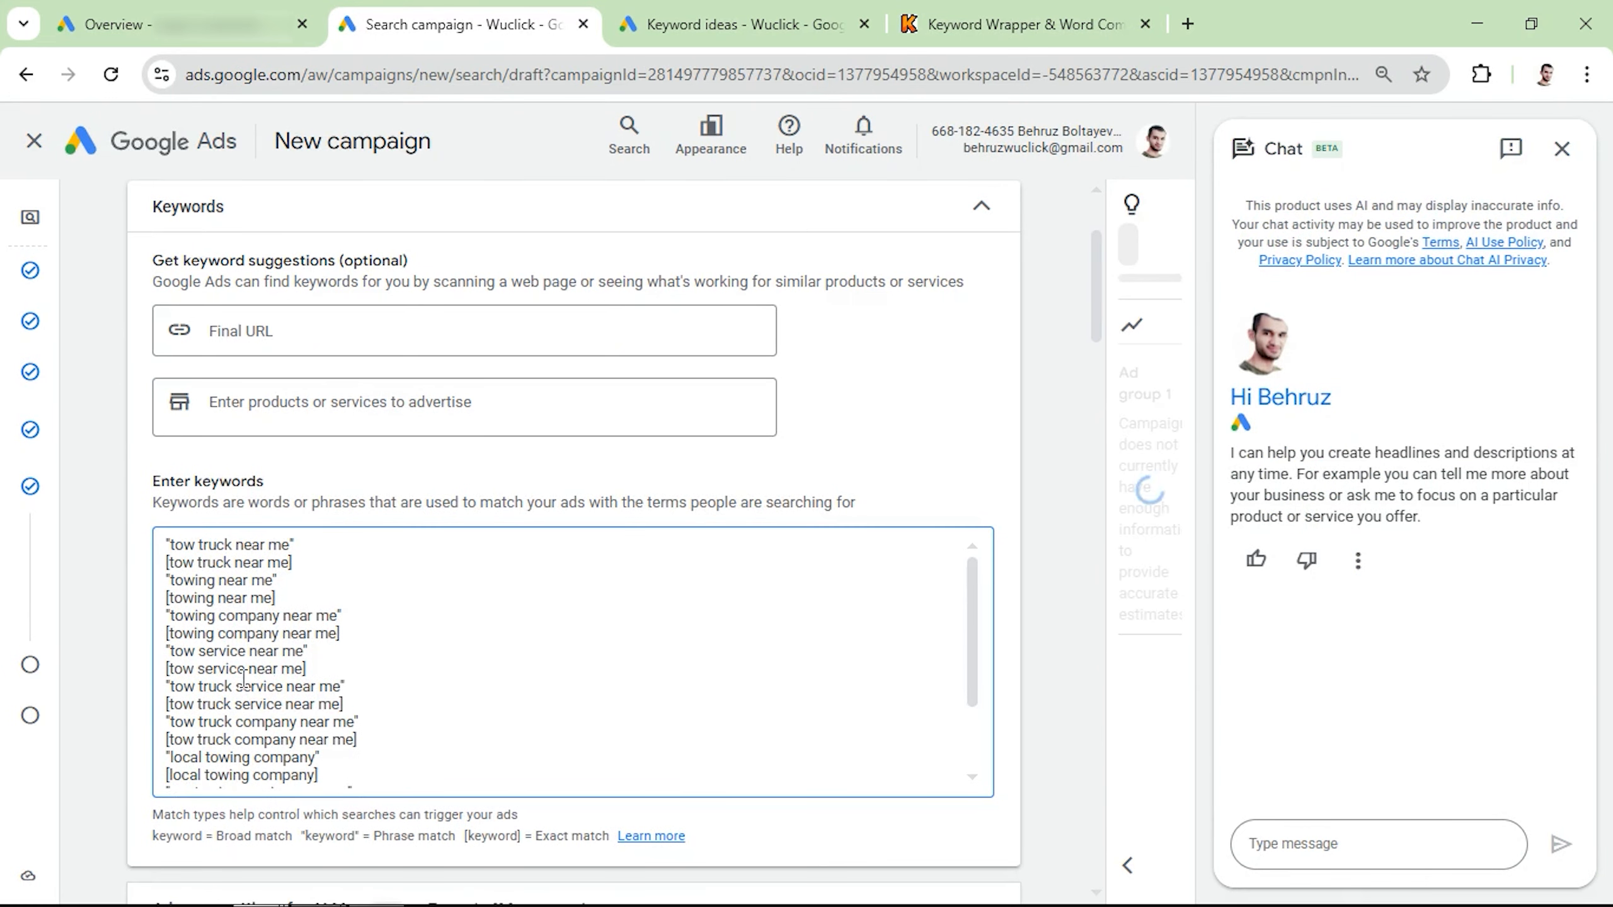
scroll(243, 679, down, 8)
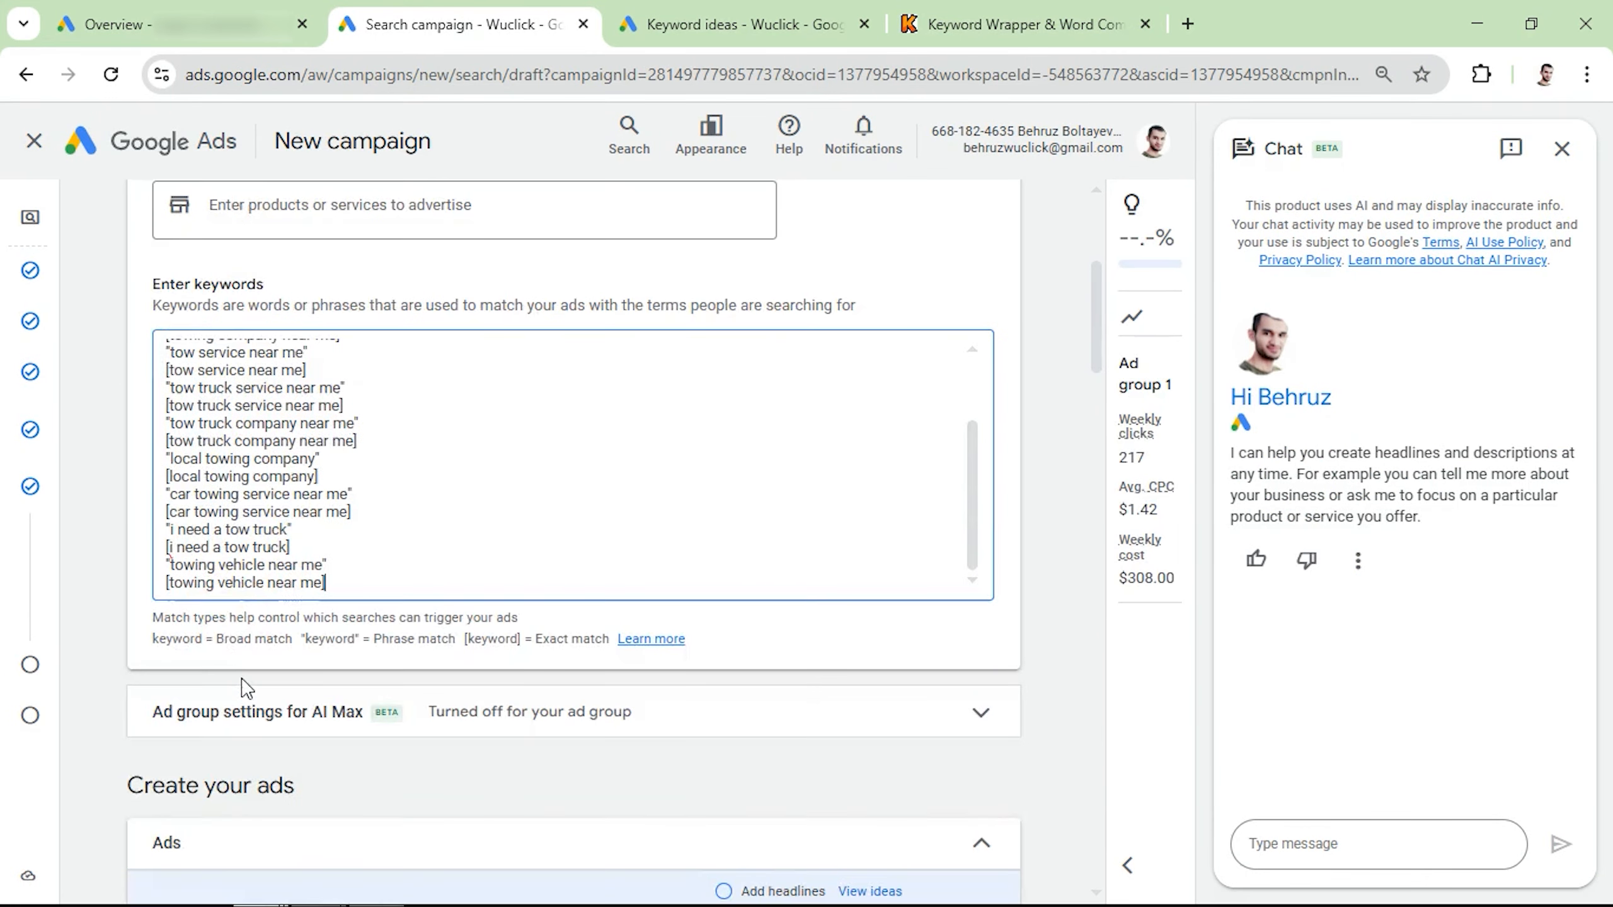
Review the ad's final URL, display path, headlines, descriptions, images, sitelinks and callouts
scroll(244, 688, down, 5)
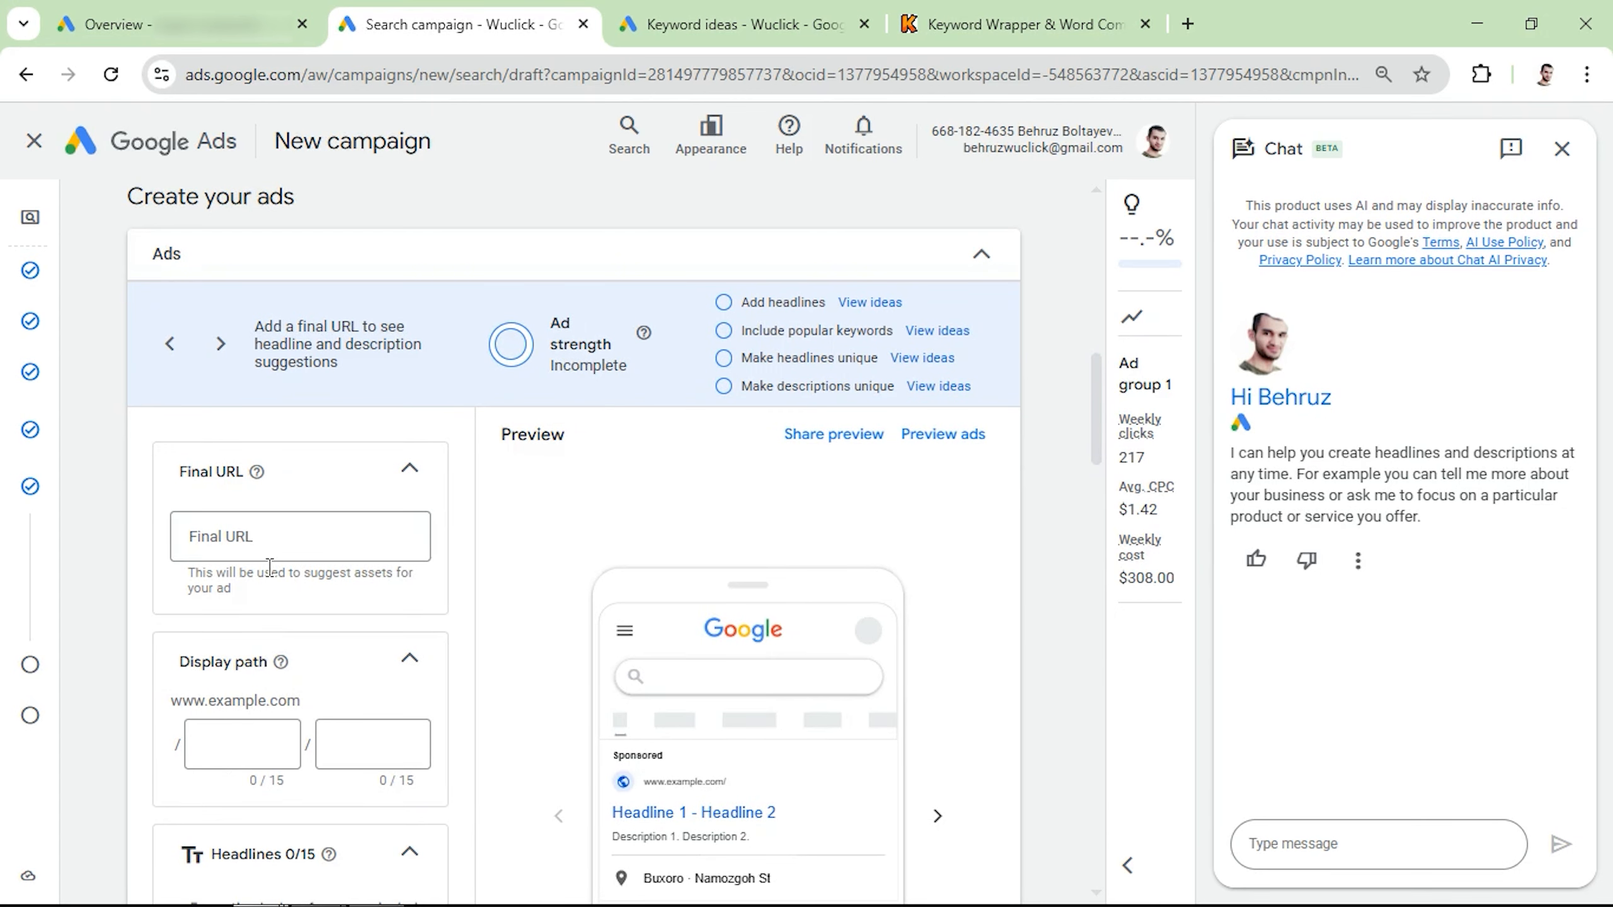
scroll(266, 566, down, 8)
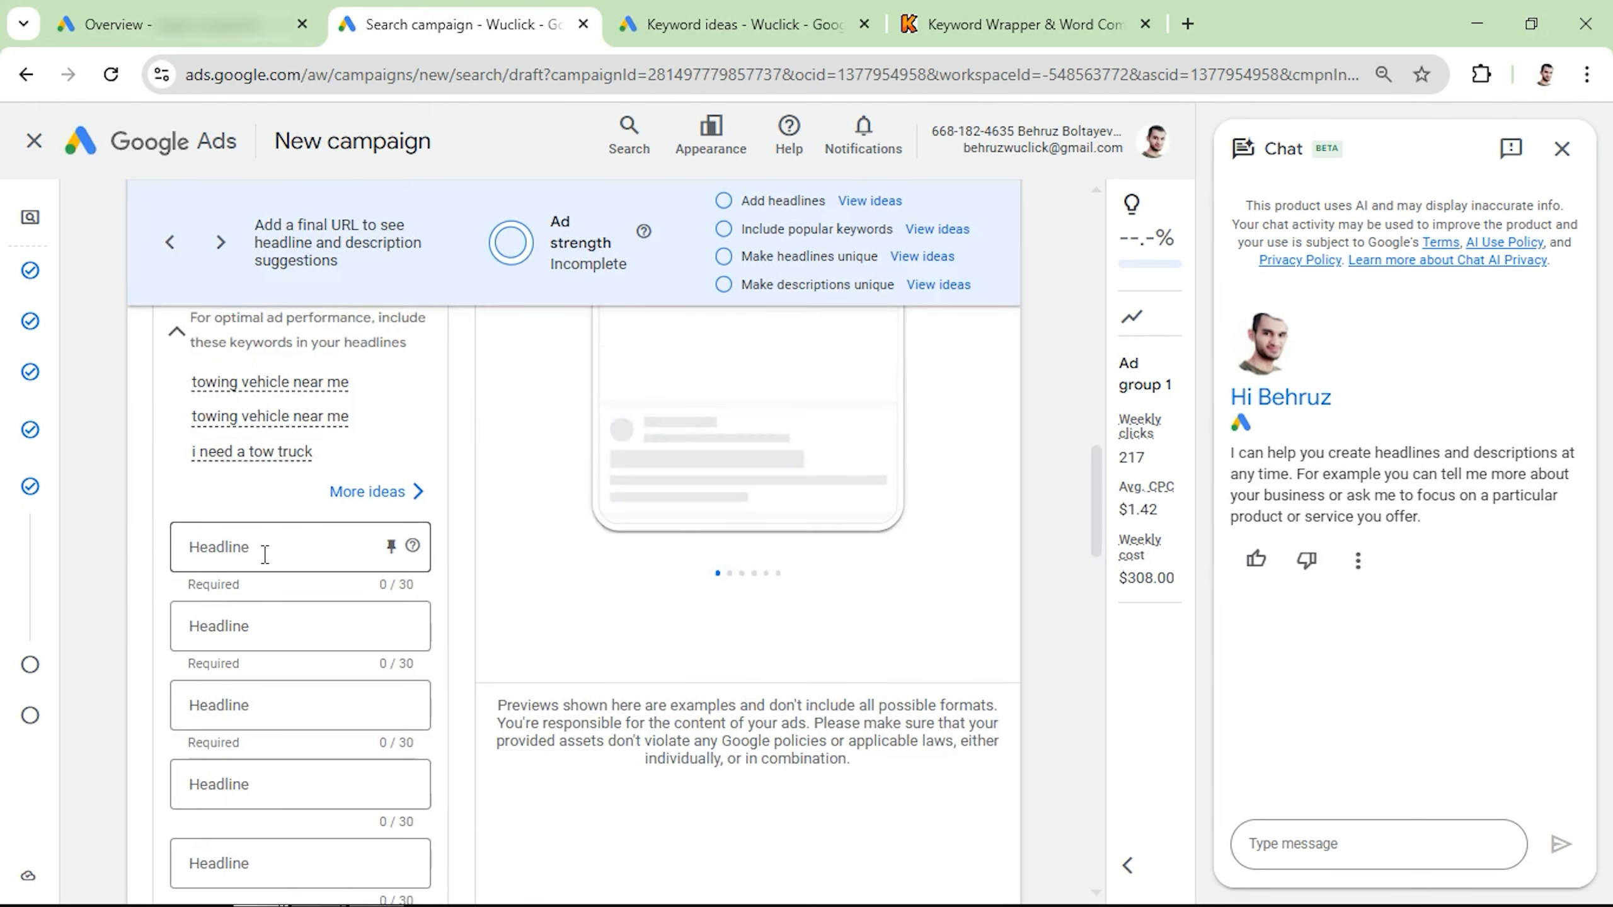
scroll(252, 584, down, 3)
scroll(252, 610, down, 9)
scroll(249, 609, up, 12)
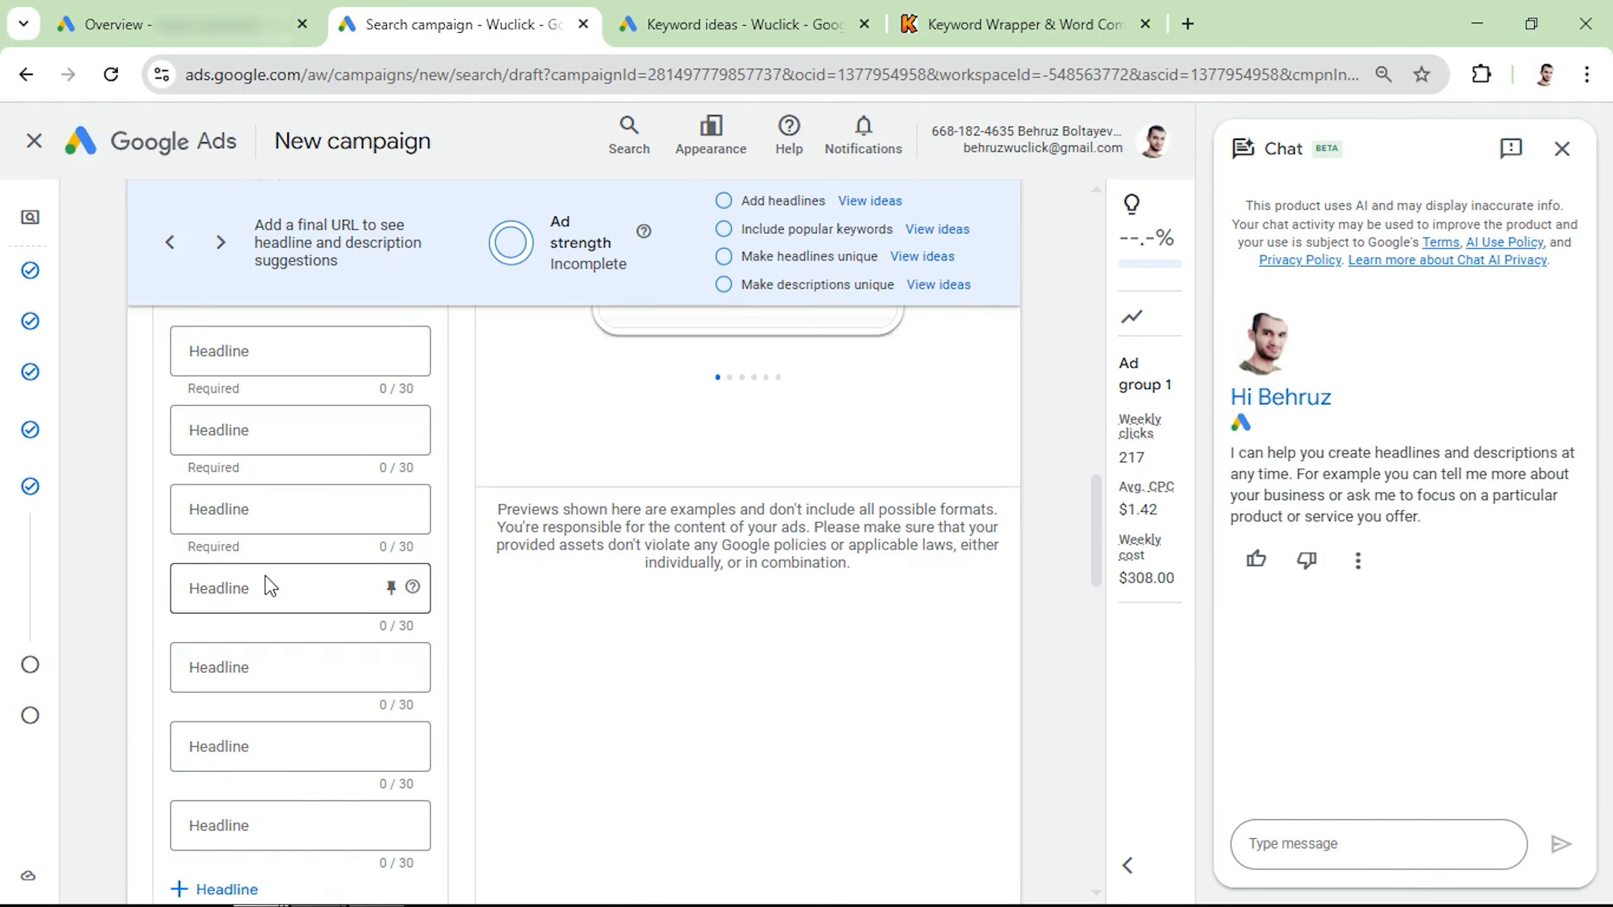
scroll(270, 585, down, 8)
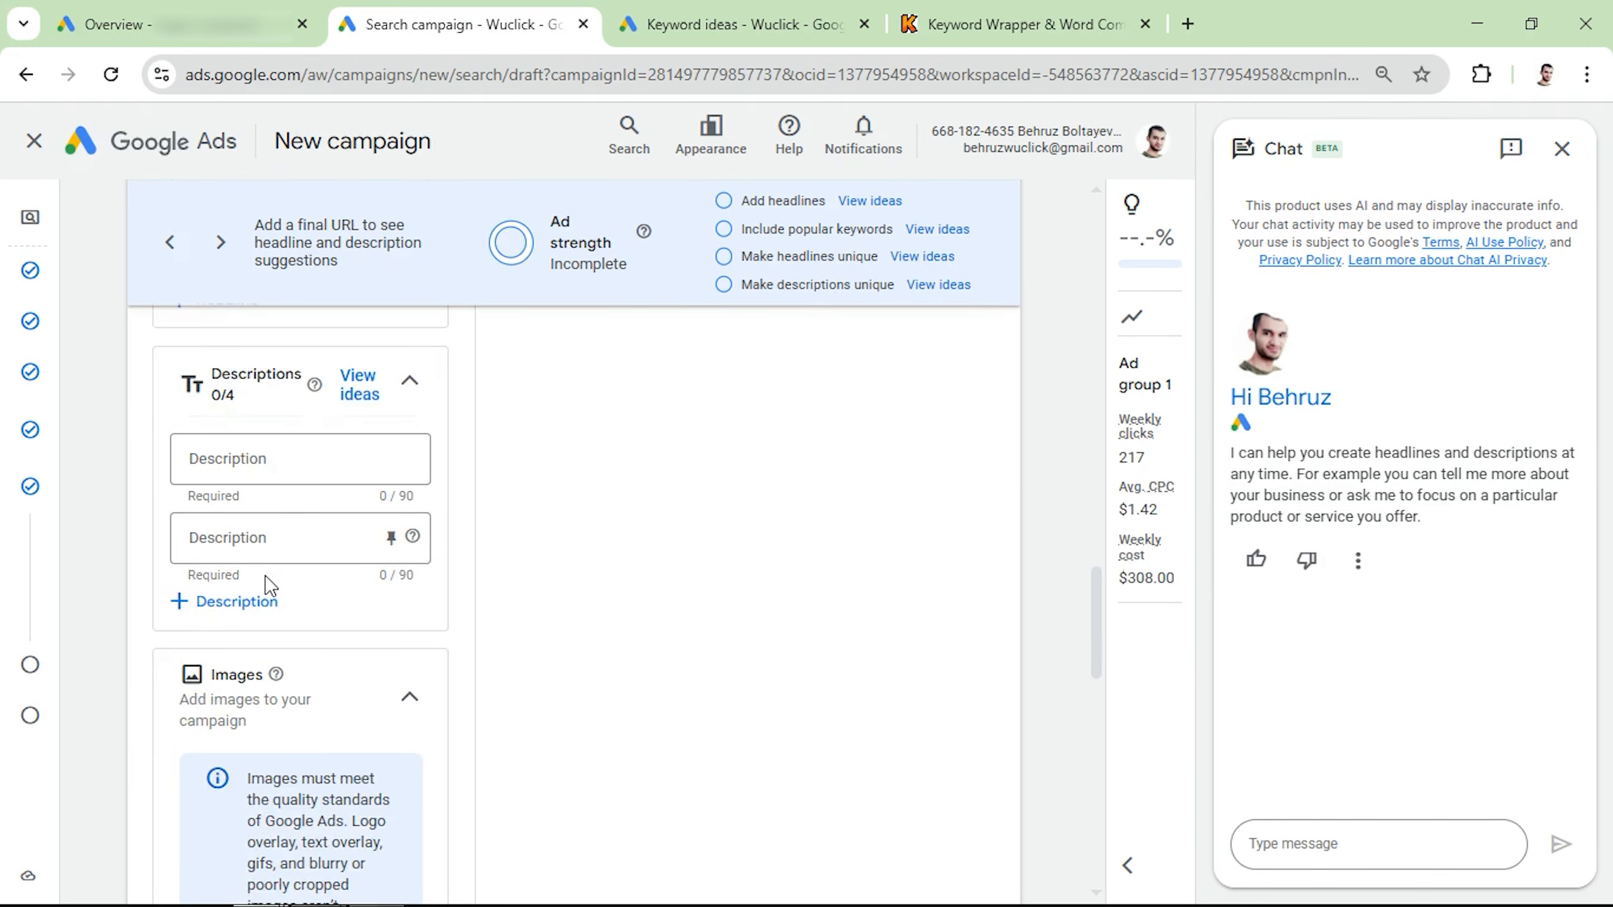
scroll(270, 584, down, 3)
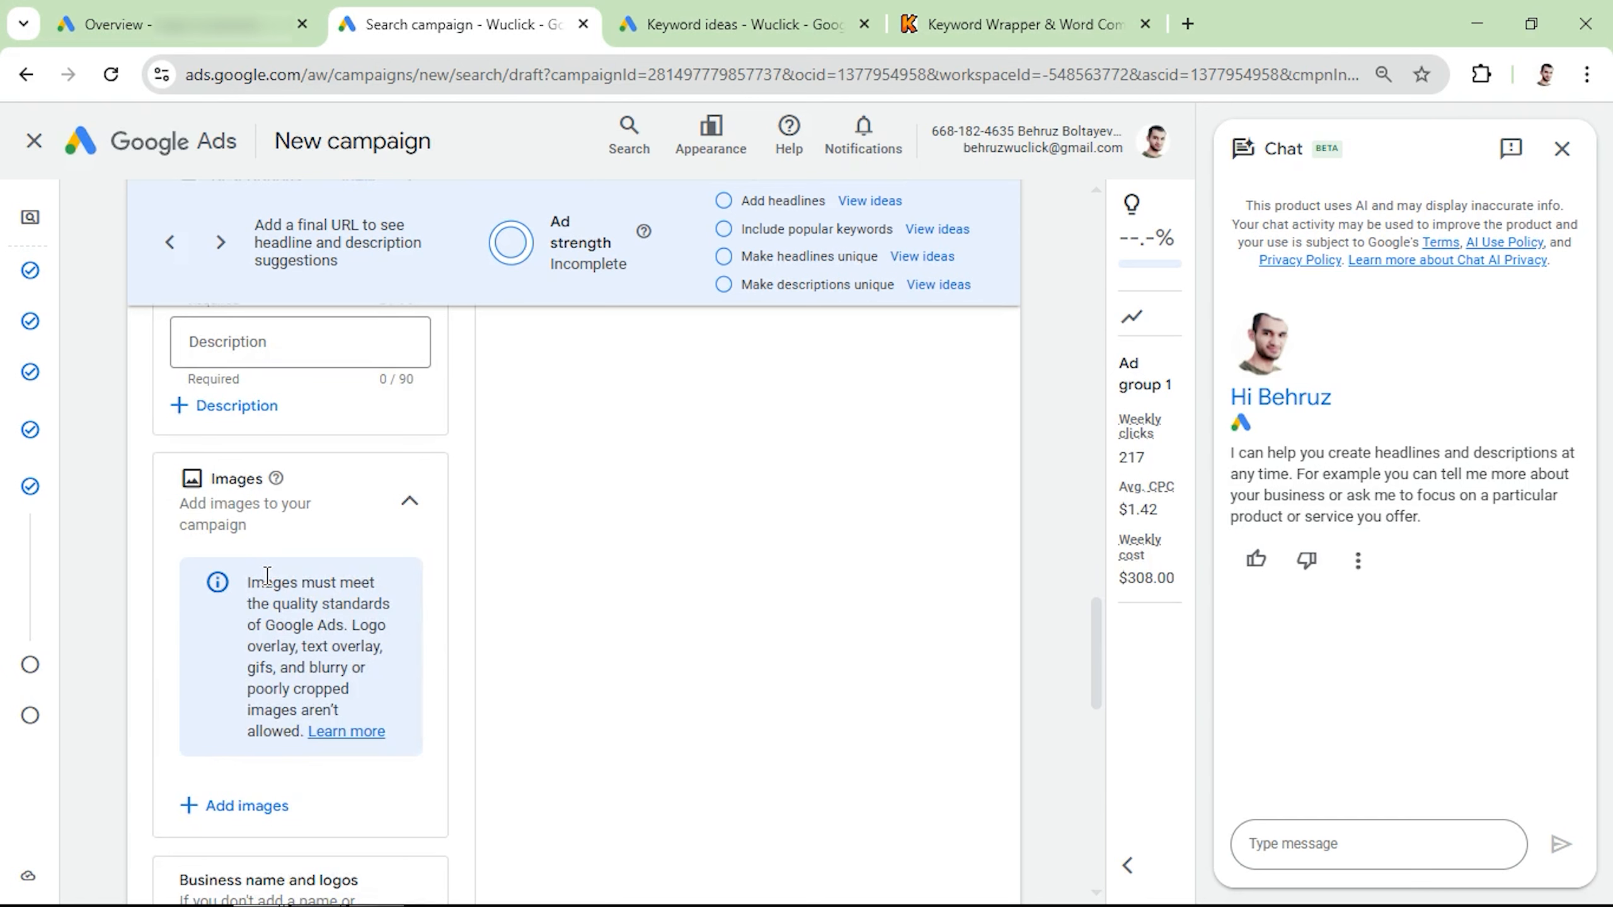
scroll(267, 575, down, 15)
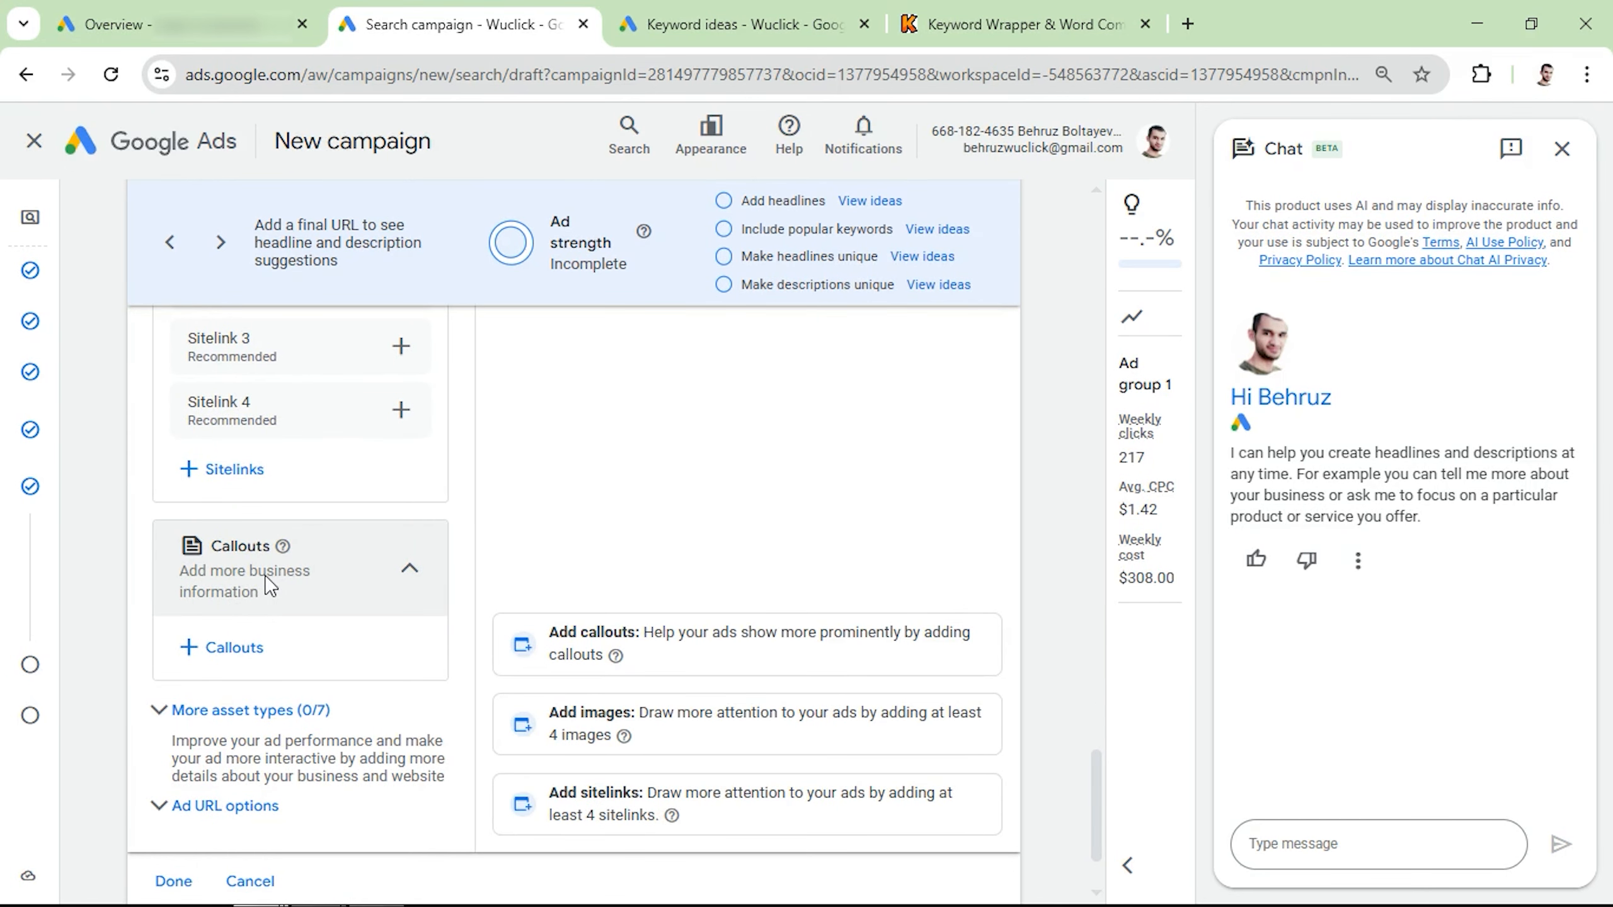
scroll(264, 576, up, 20)
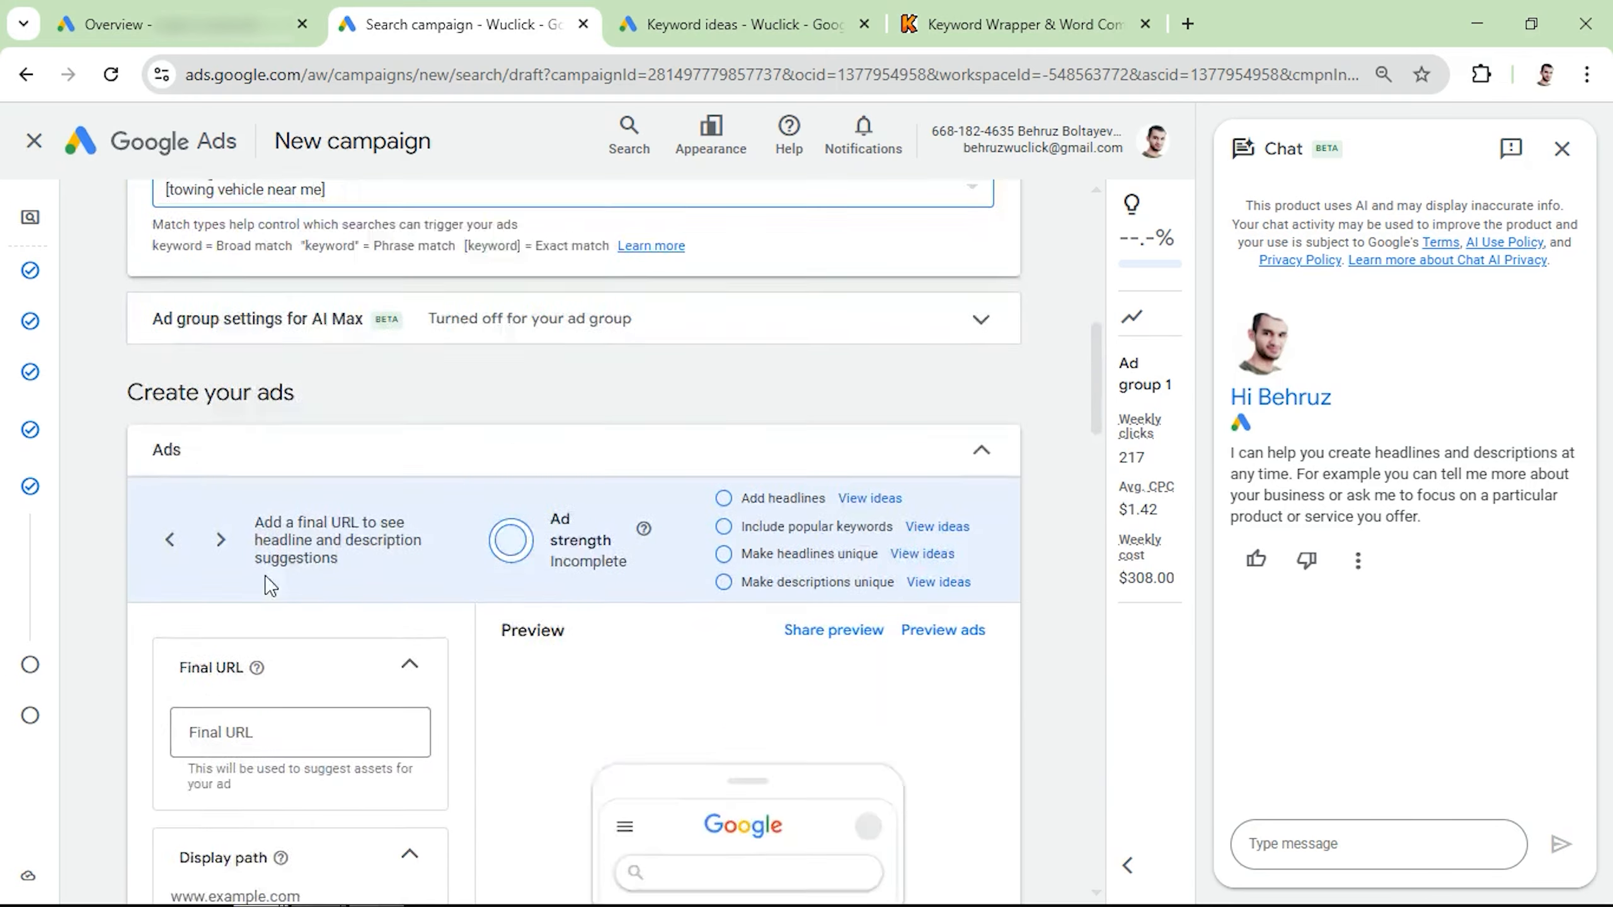
scroll(266, 582, down, 6)
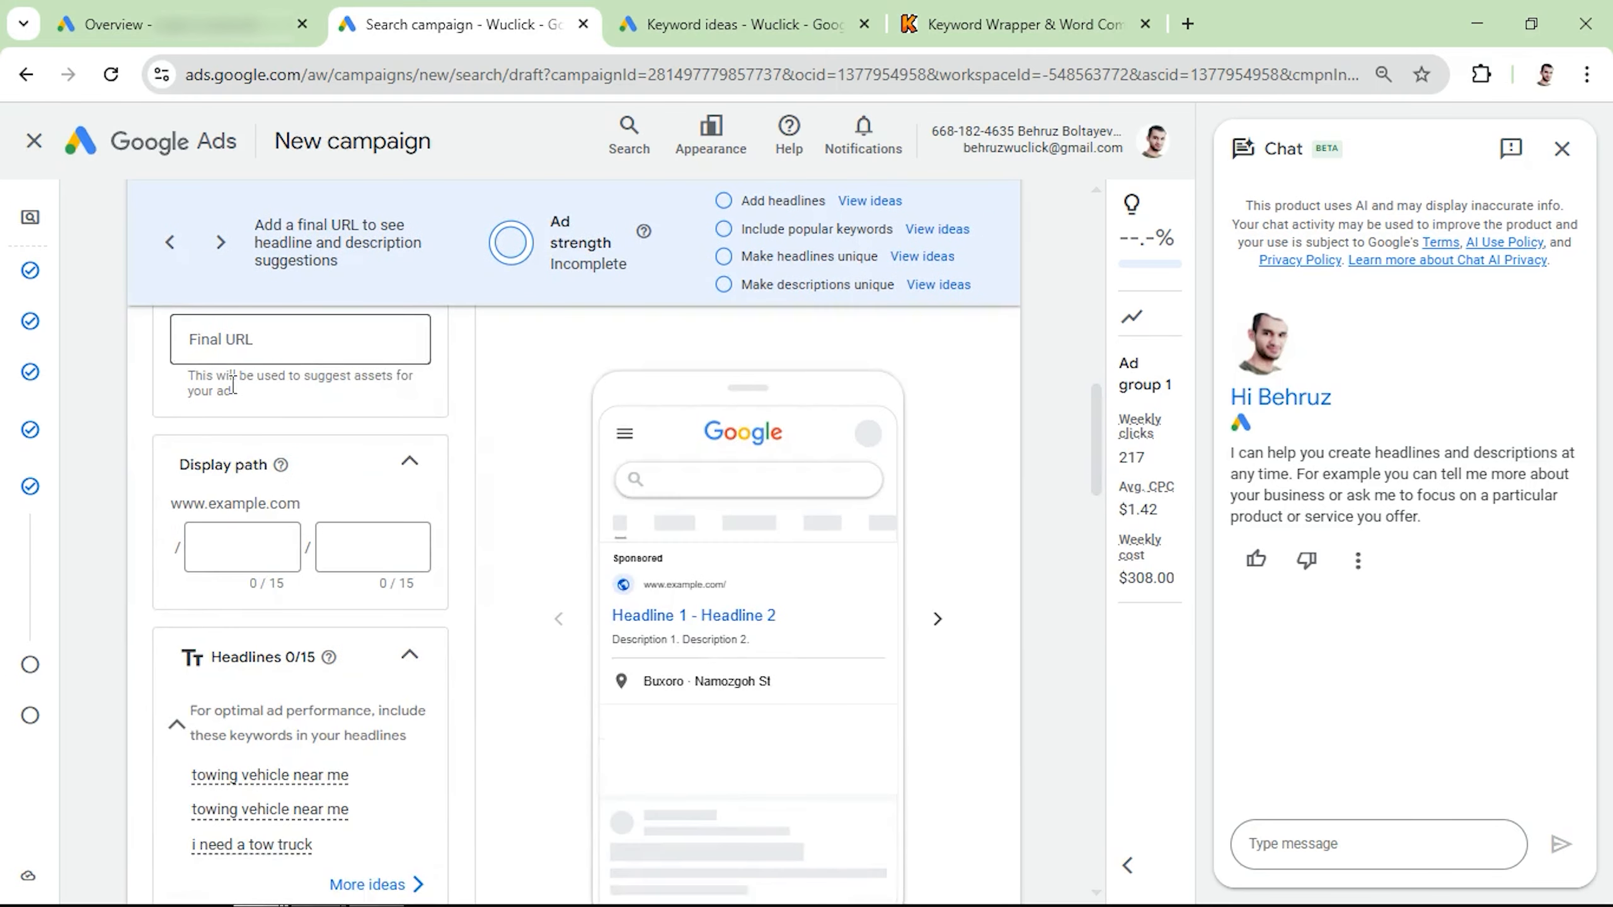
scroll(289, 673, down, 6)
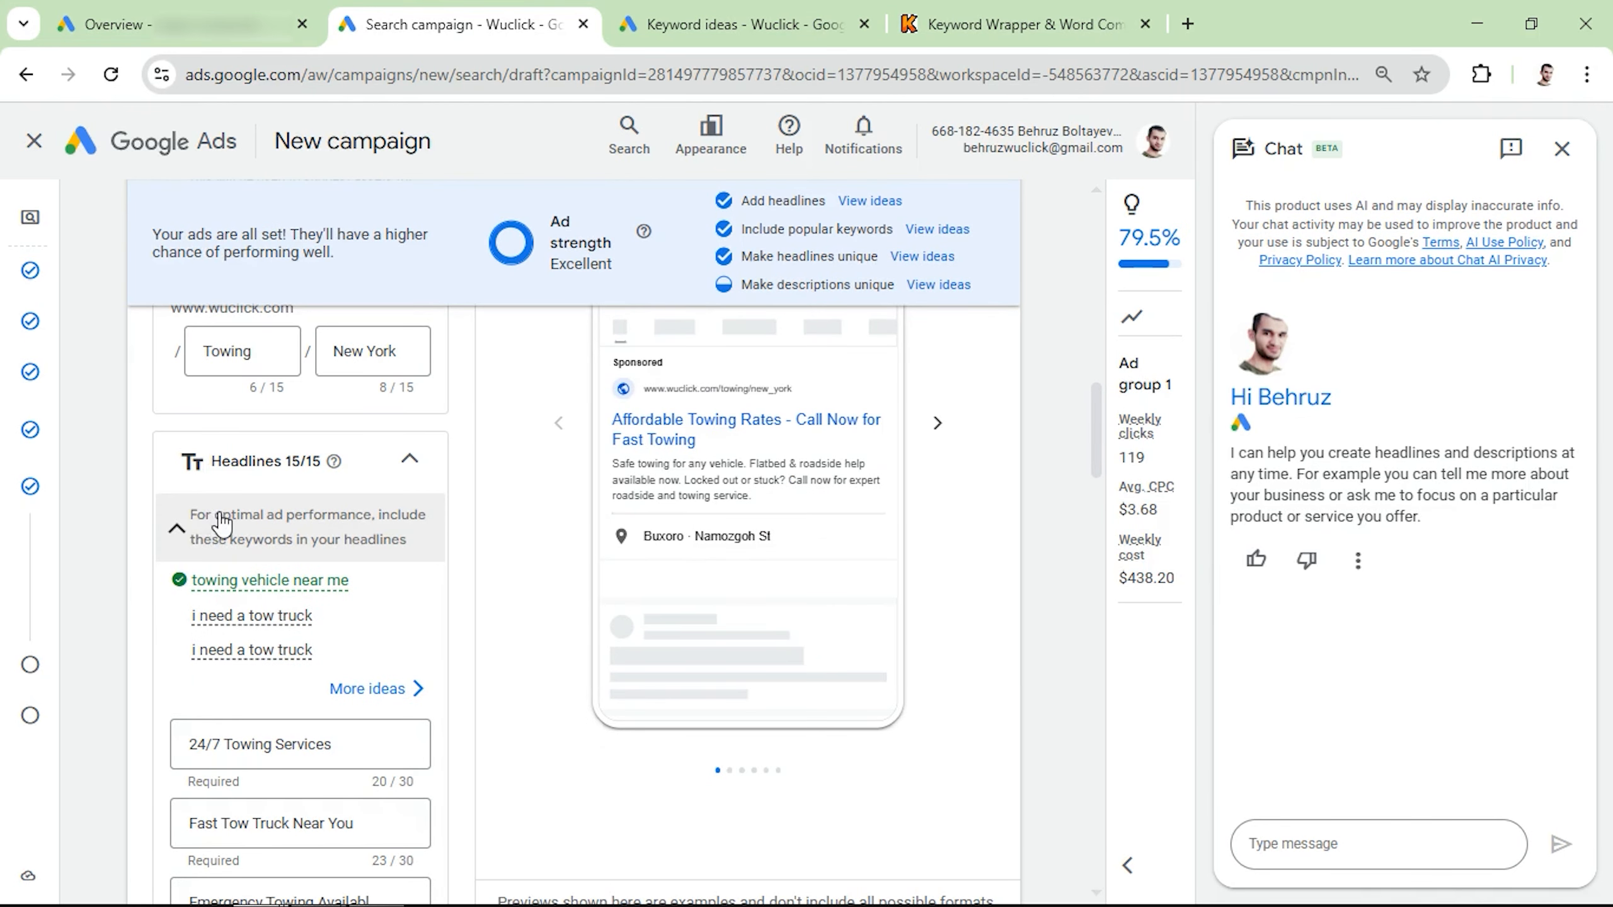
mouse_move(293, 582)
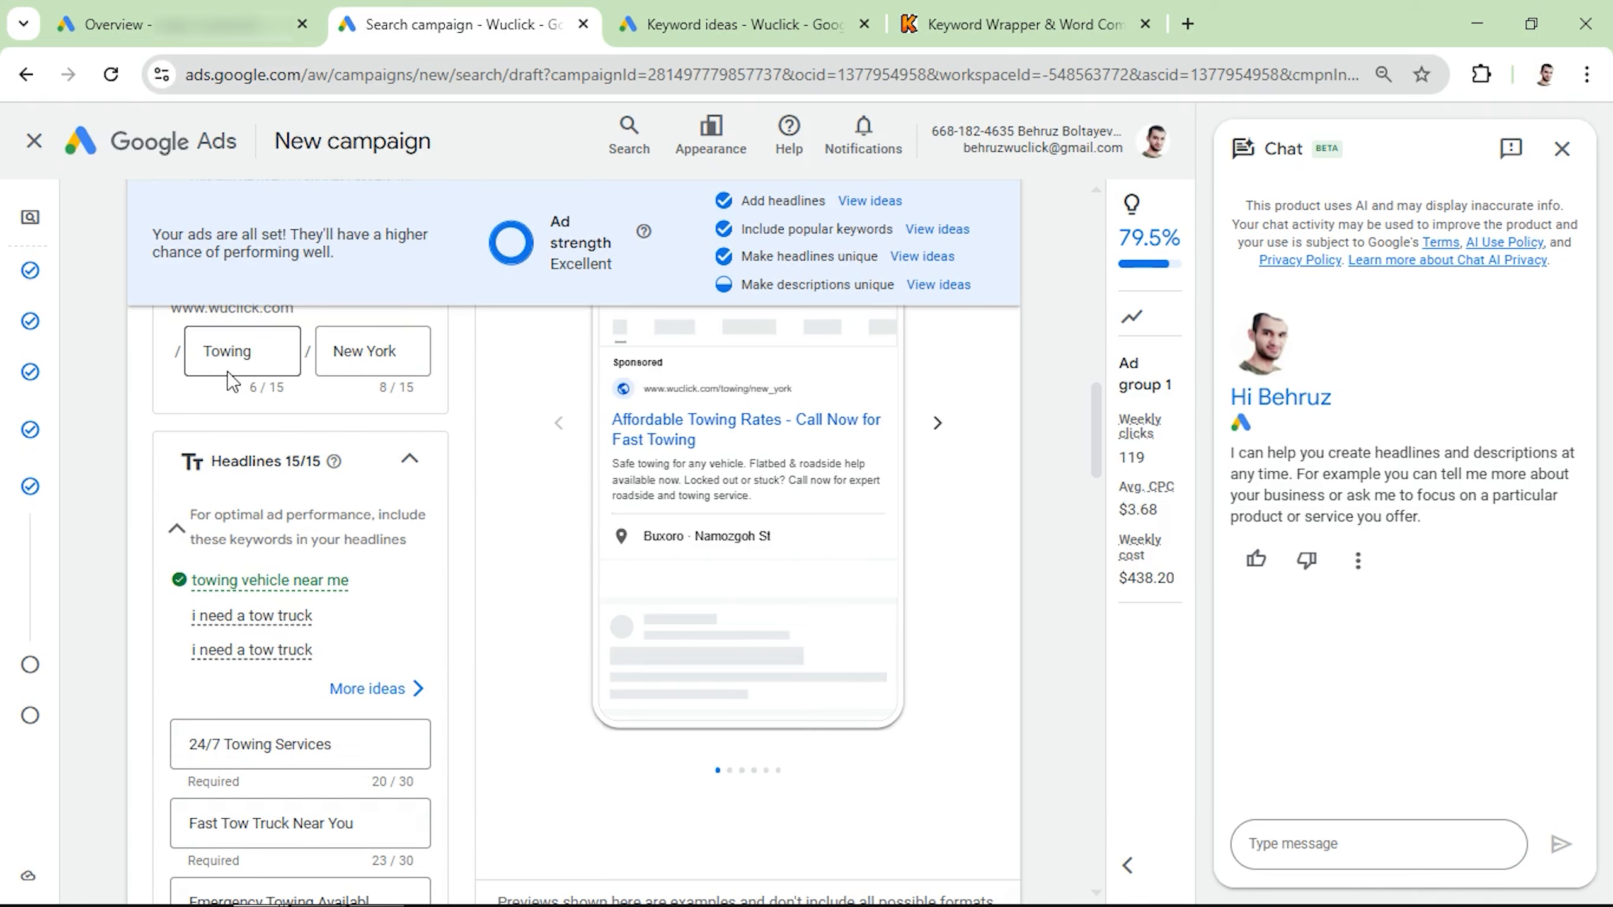
Check the ad's display path and final URL, and skim the first headlines
double_click(204, 346)
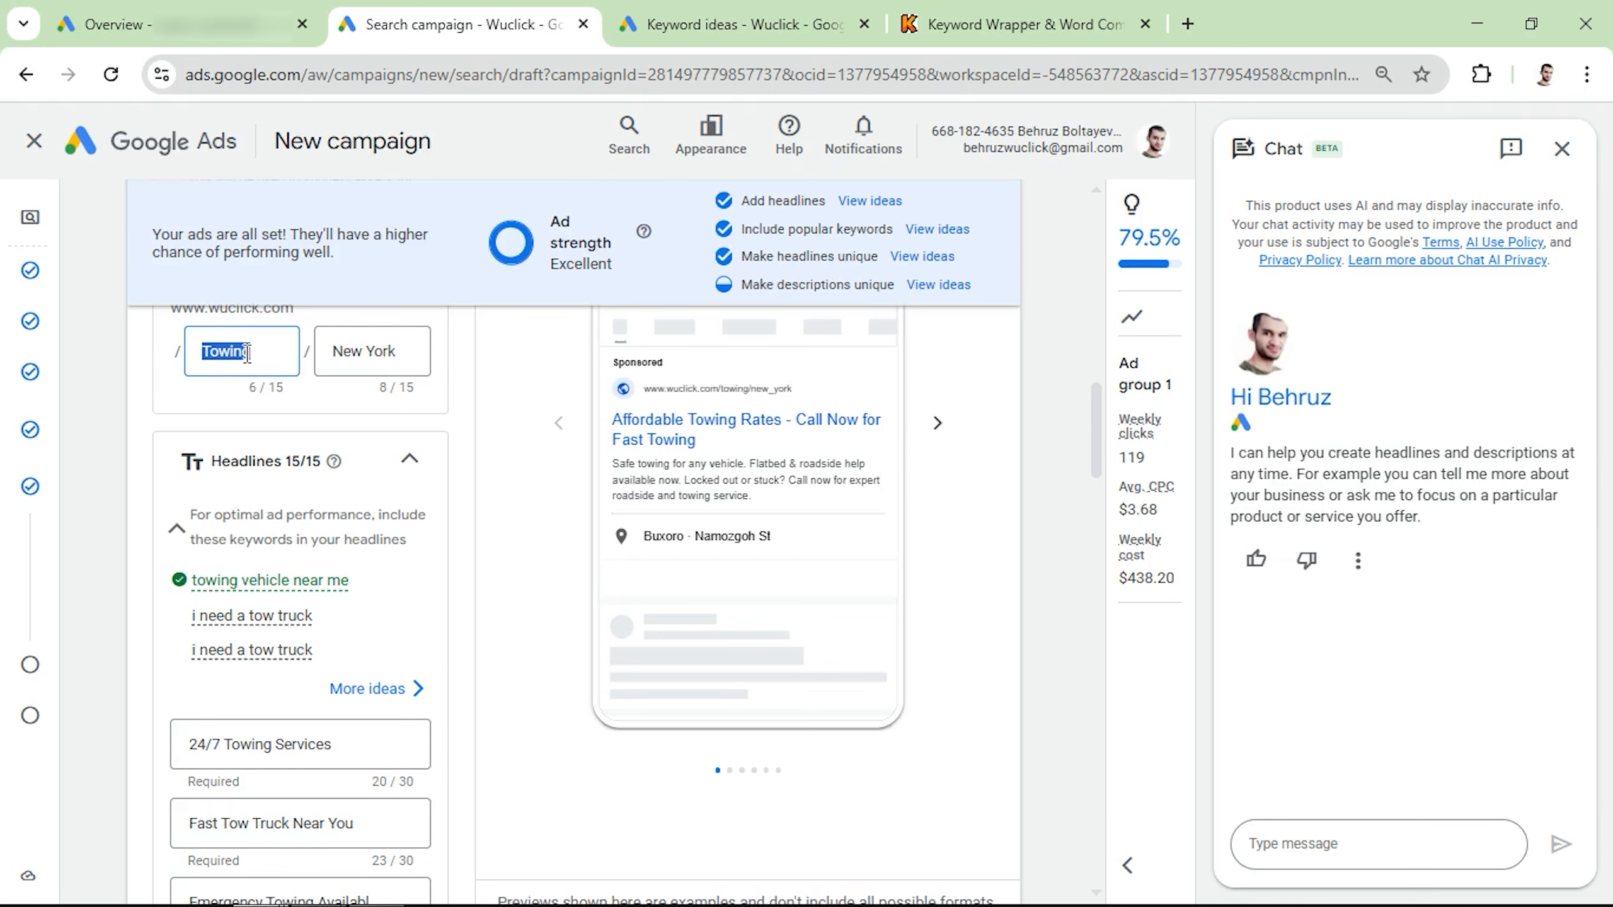
scroll(260, 348, up, 3)
triple_click(274, 342)
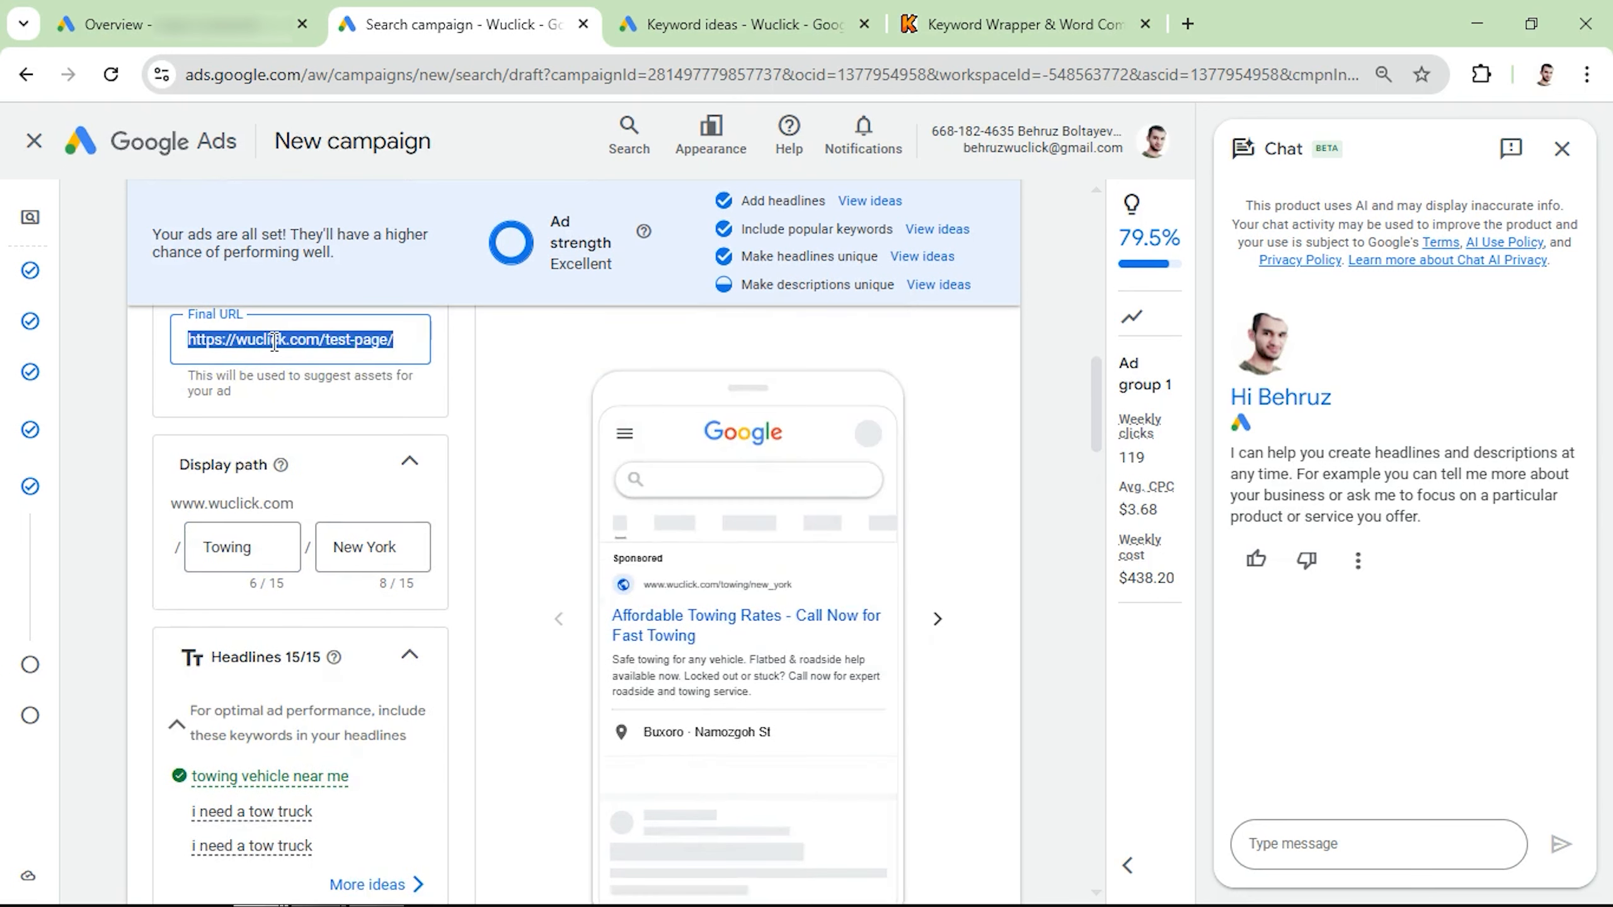
scroll(339, 558, down, 3)
scroll(340, 558, down, 6)
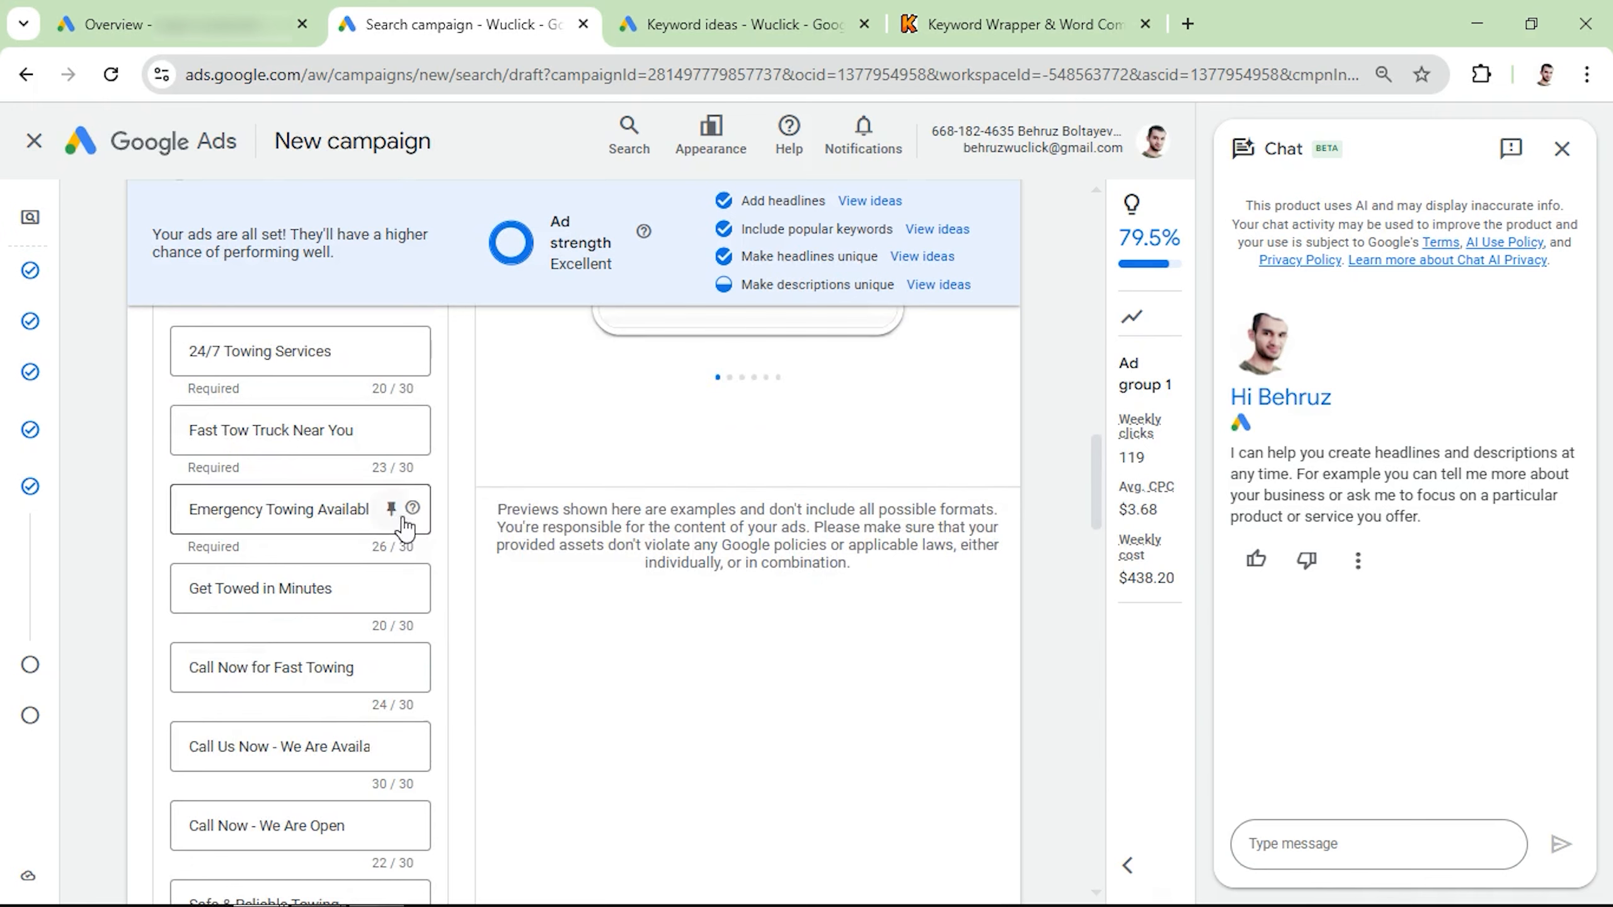
scroll(342, 551, down, 6)
scroll(272, 607, up, 3)
scroll(273, 607, up, 6)
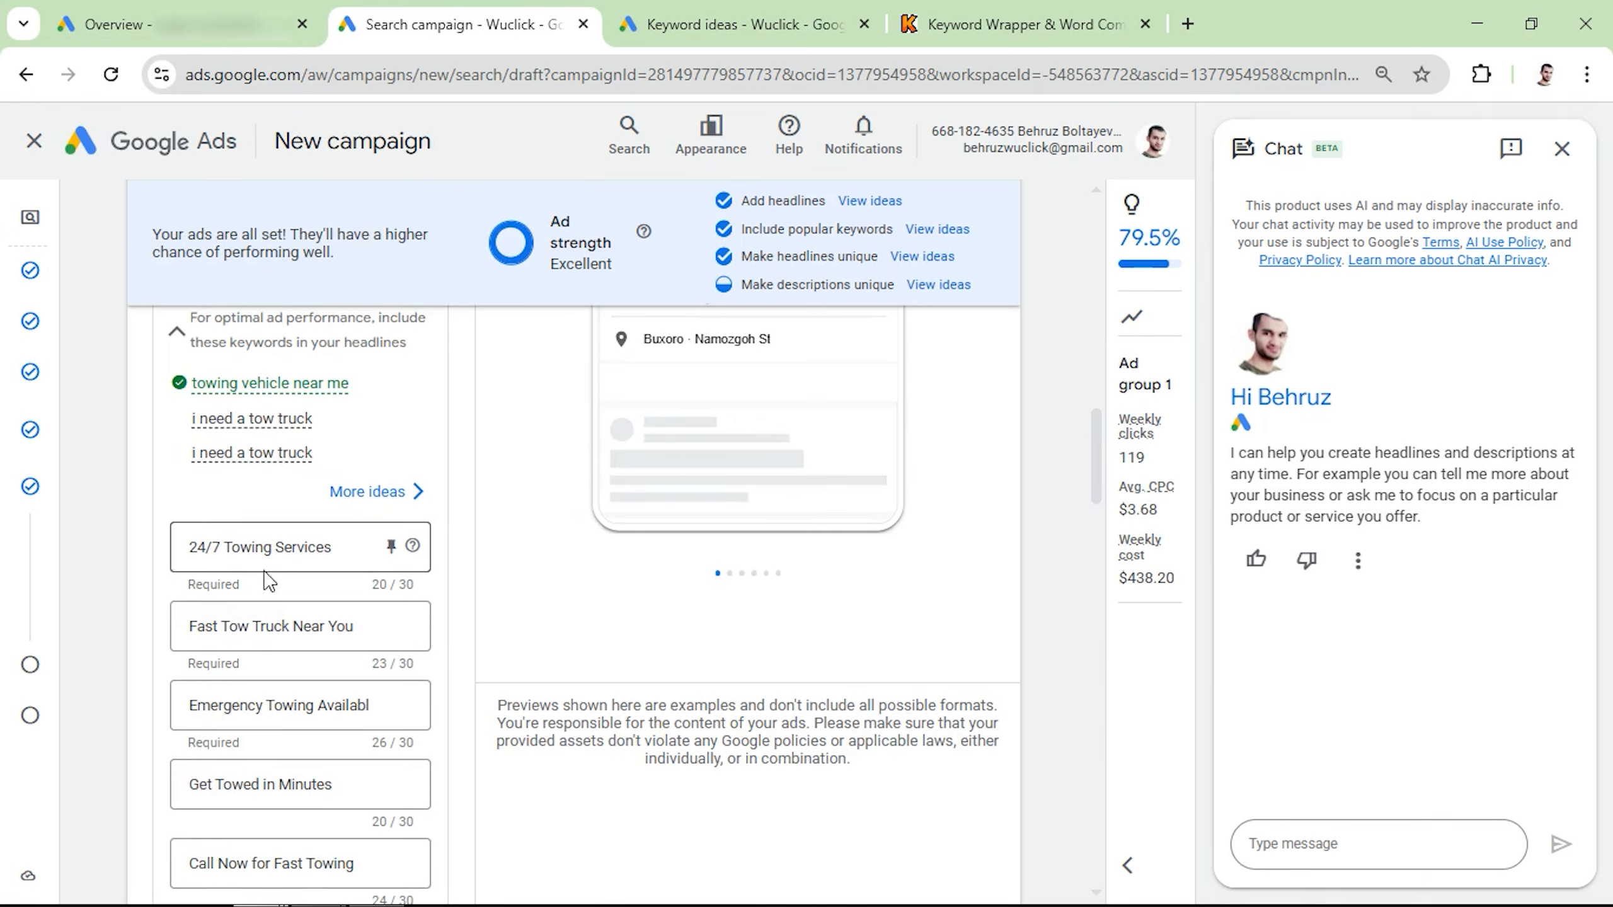
Examine the headlines "24/7 Towing Services", "Fast Tow Truck Near You" and the emergency towing one
triple_click(266, 550)
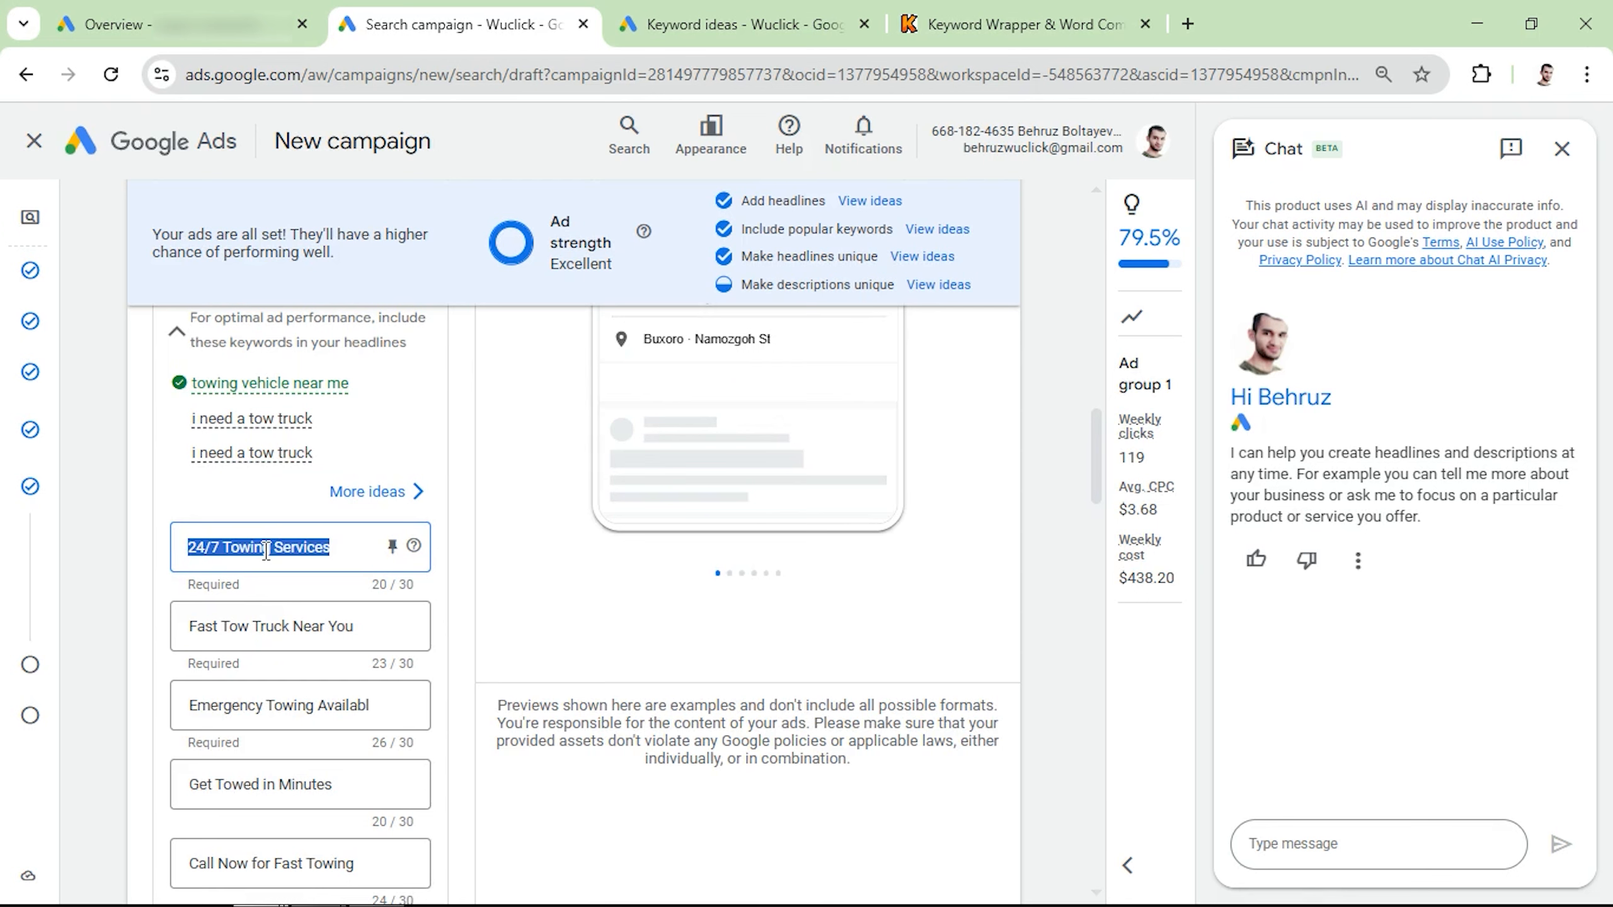
double_click(265, 628)
drag(264, 627, 244, 709)
double_click(280, 710)
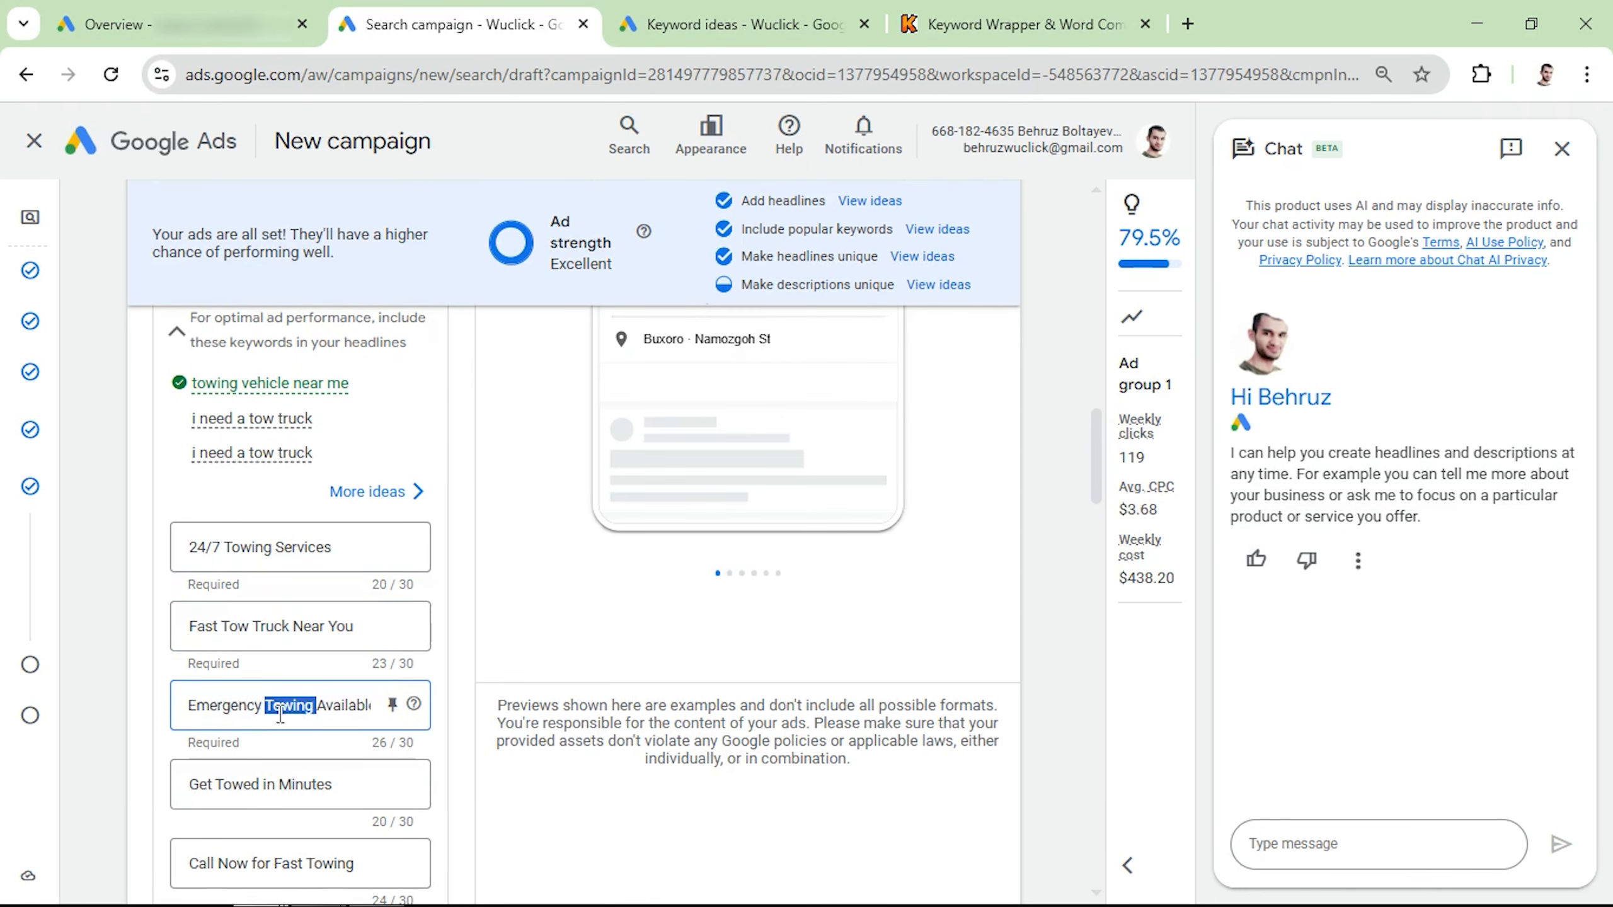
triple_click(280, 710)
scroll(281, 718, down, 3)
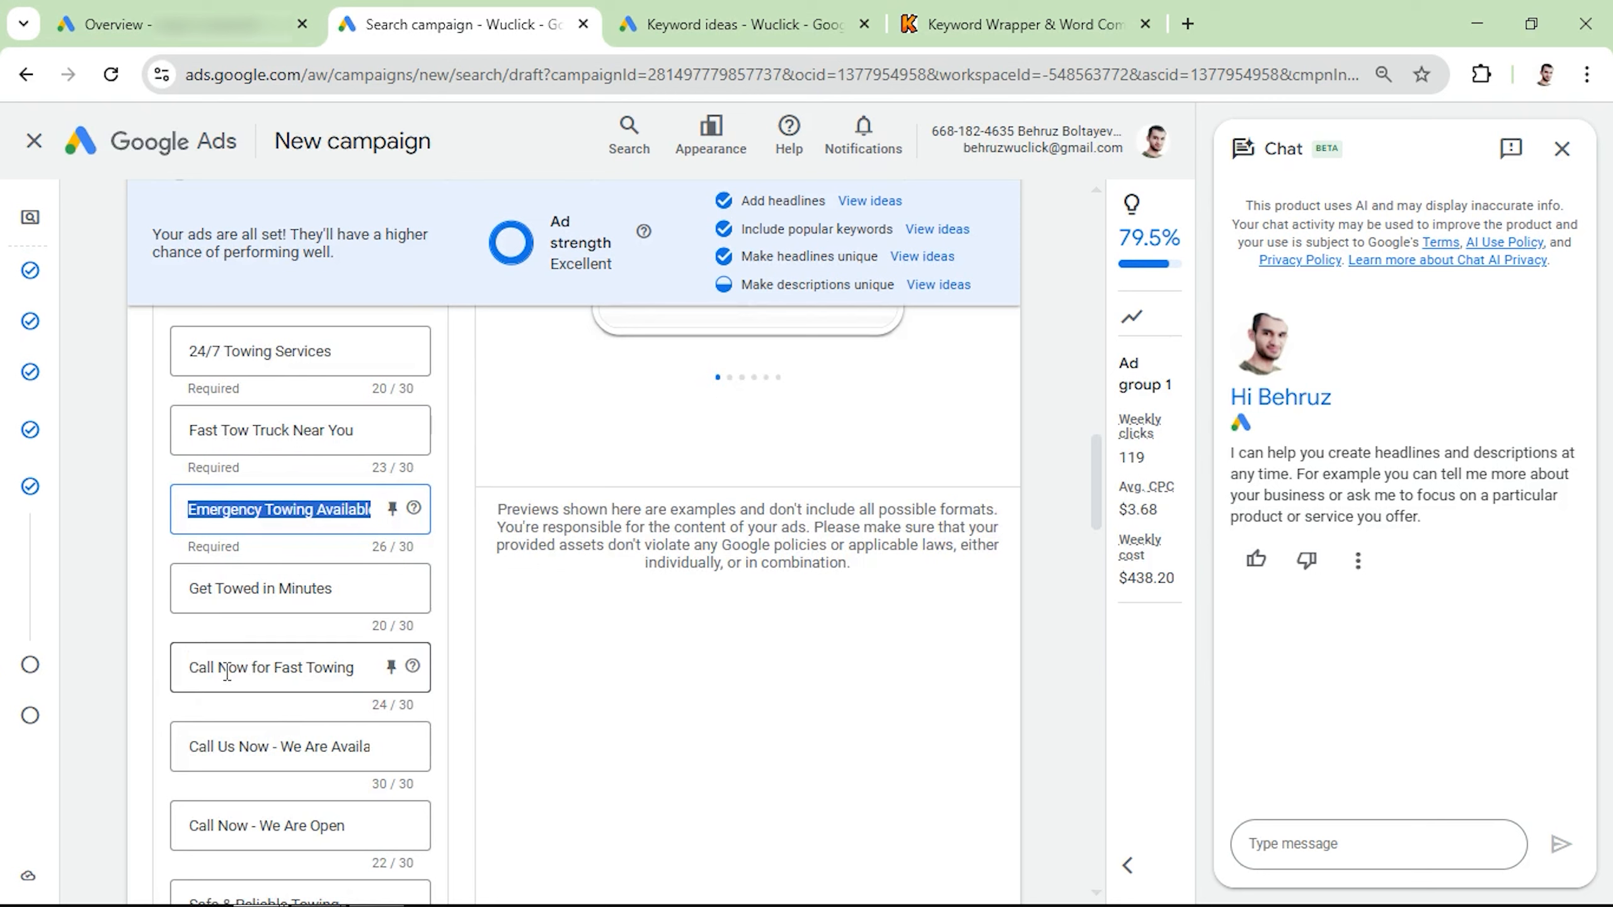
Examine the call-to-action headlines, the remaining headlines and the four descriptions of the ad
double_click(226, 672)
triple_click(227, 672)
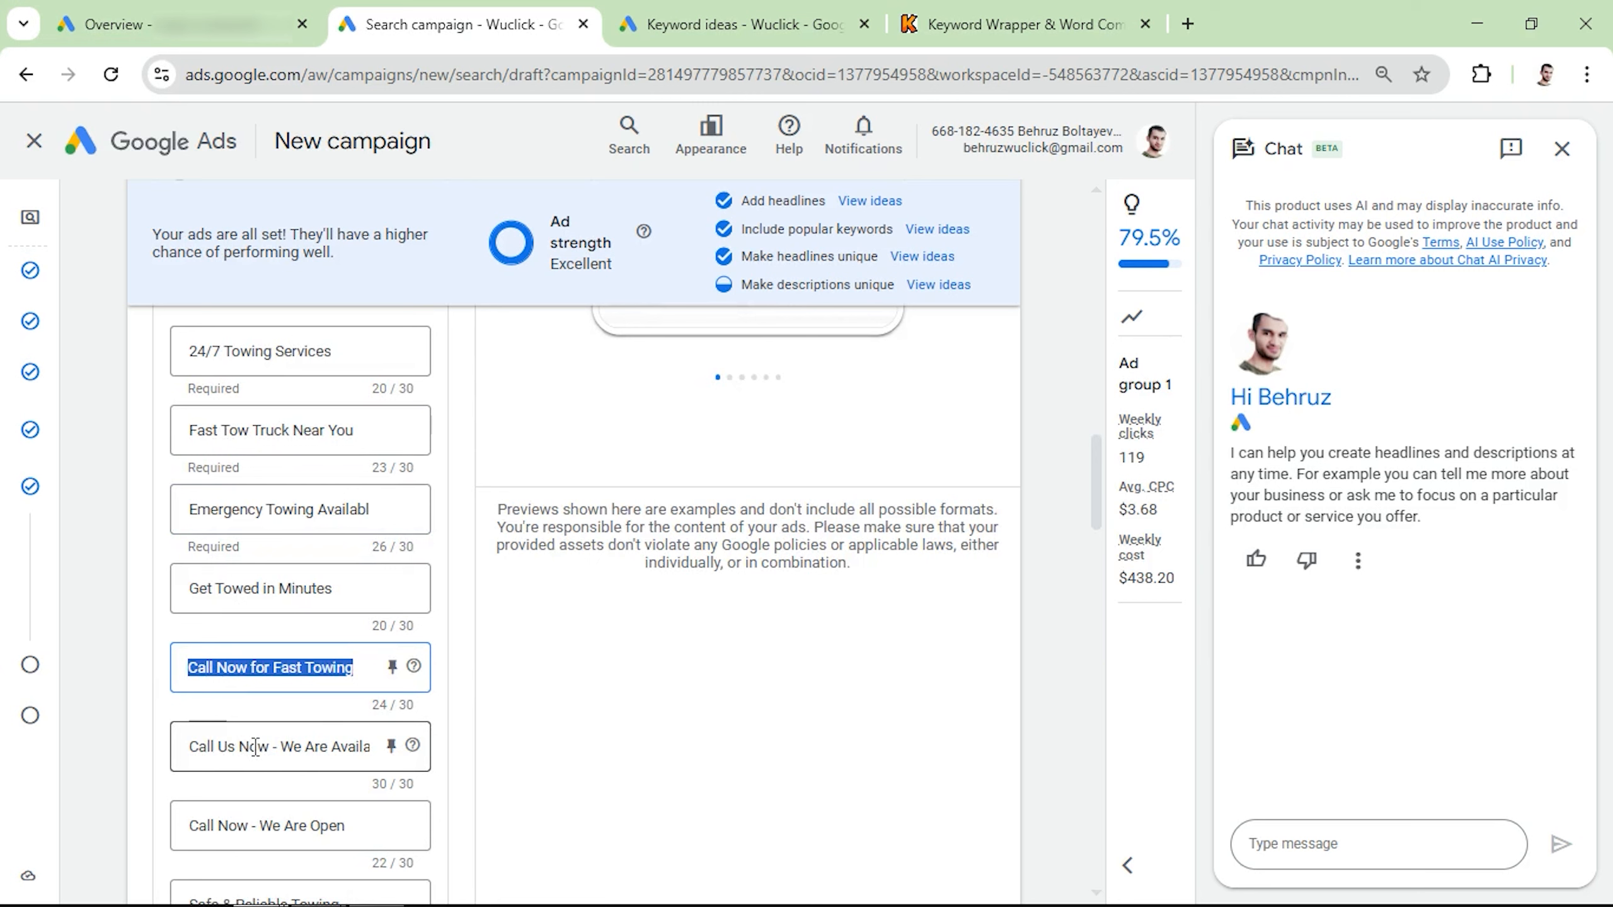
double_click(252, 748)
key(ctrl+a)
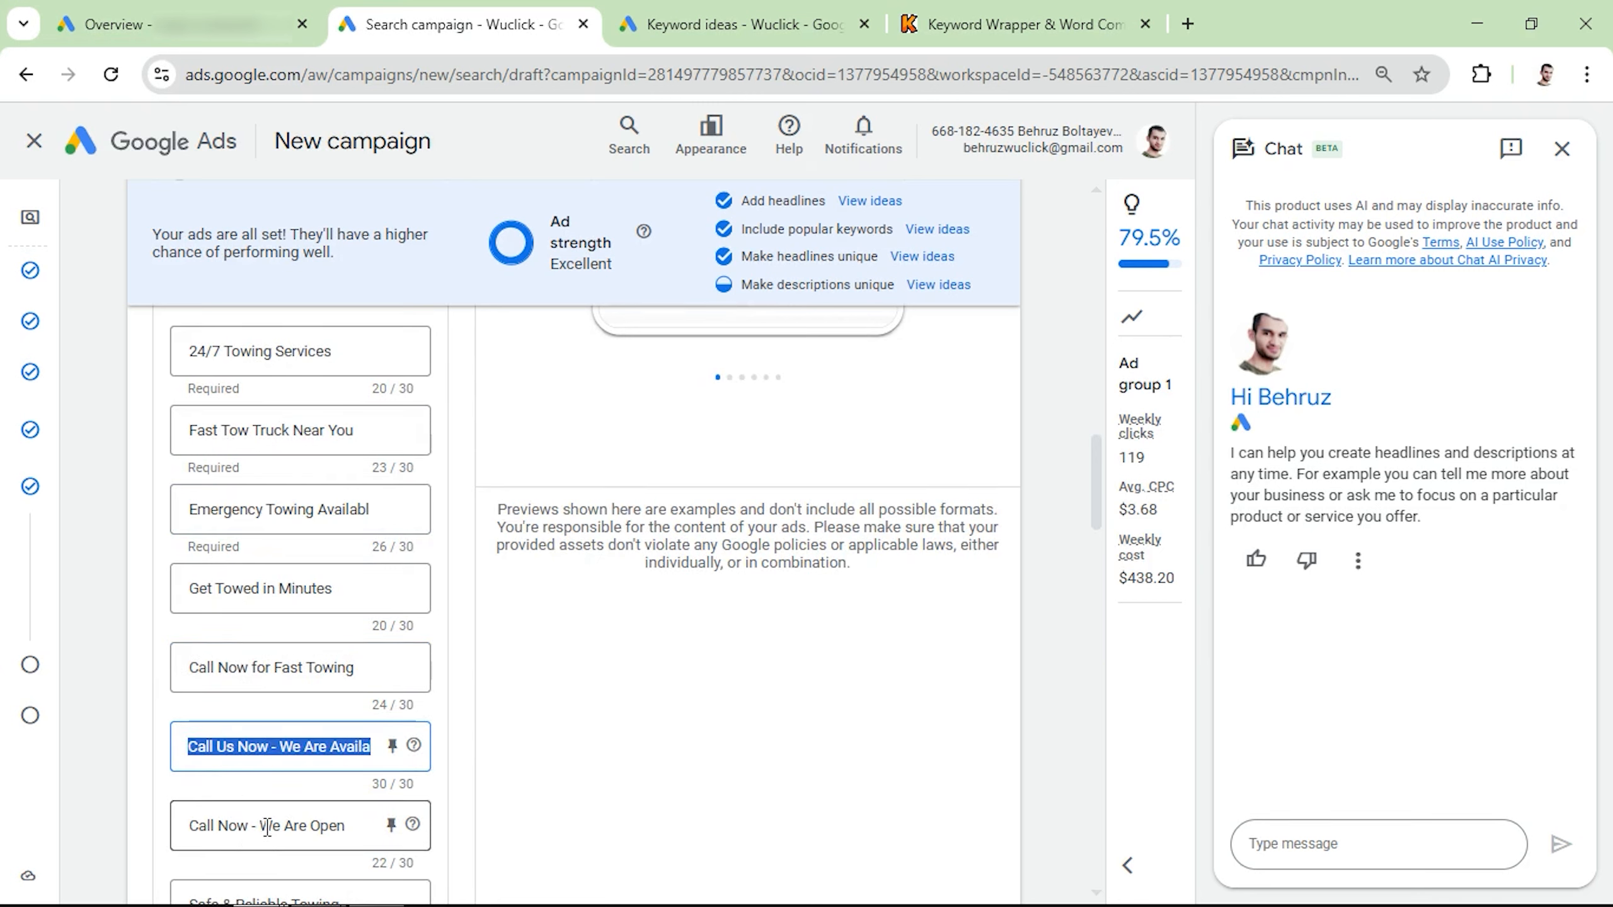
double_click(267, 828)
key(ctrl+a)
scroll(267, 826, down, 3)
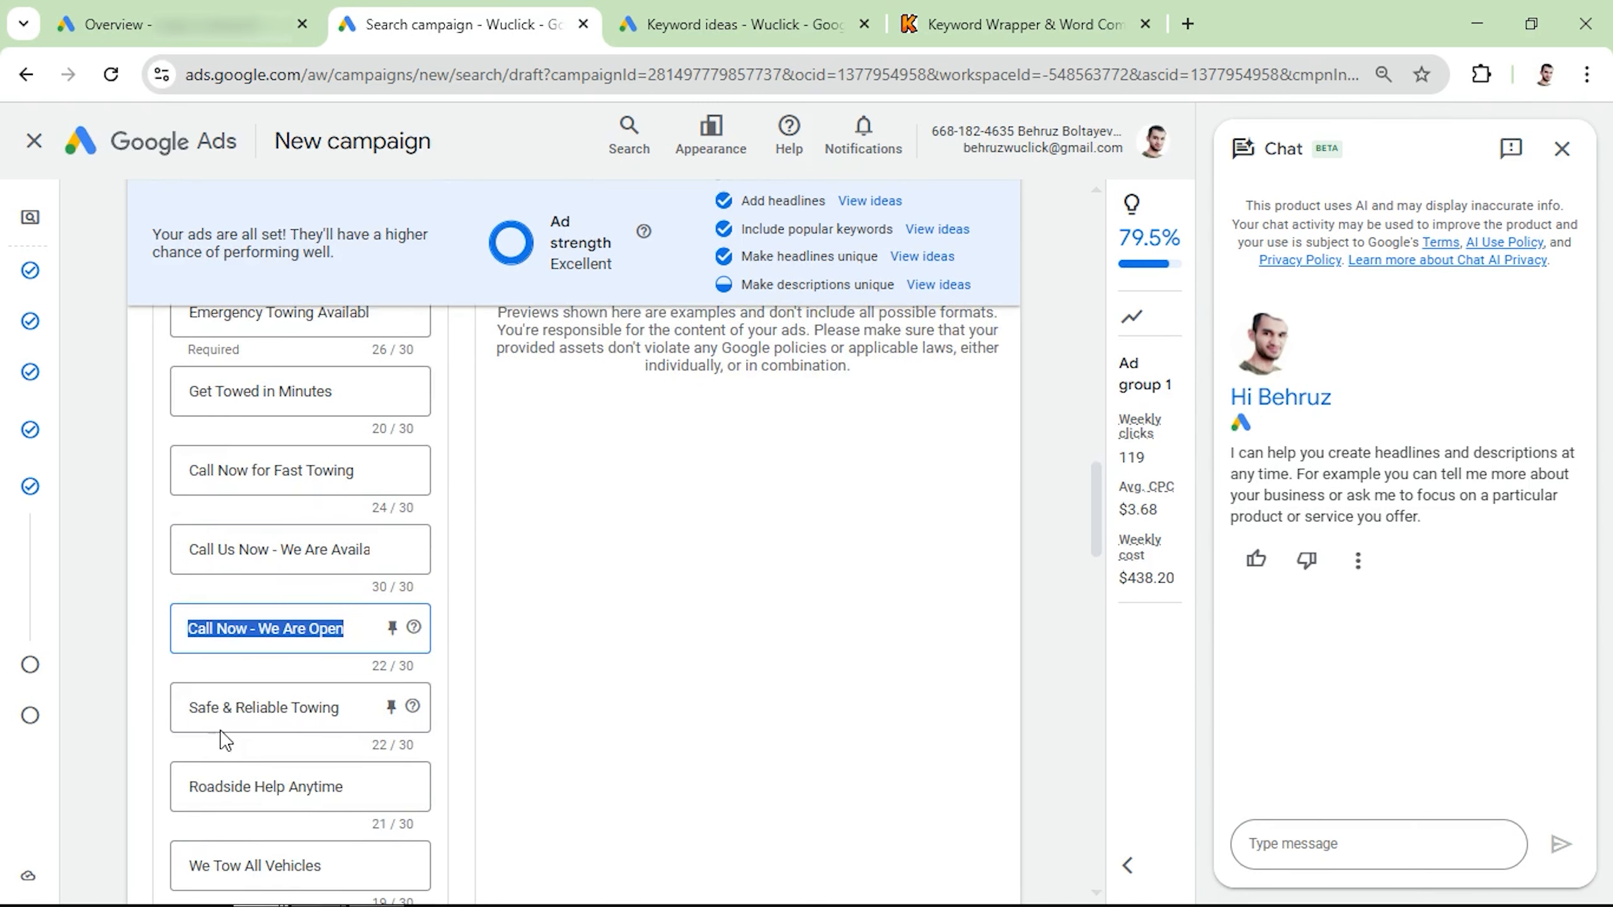
scroll(229, 732, down, 6)
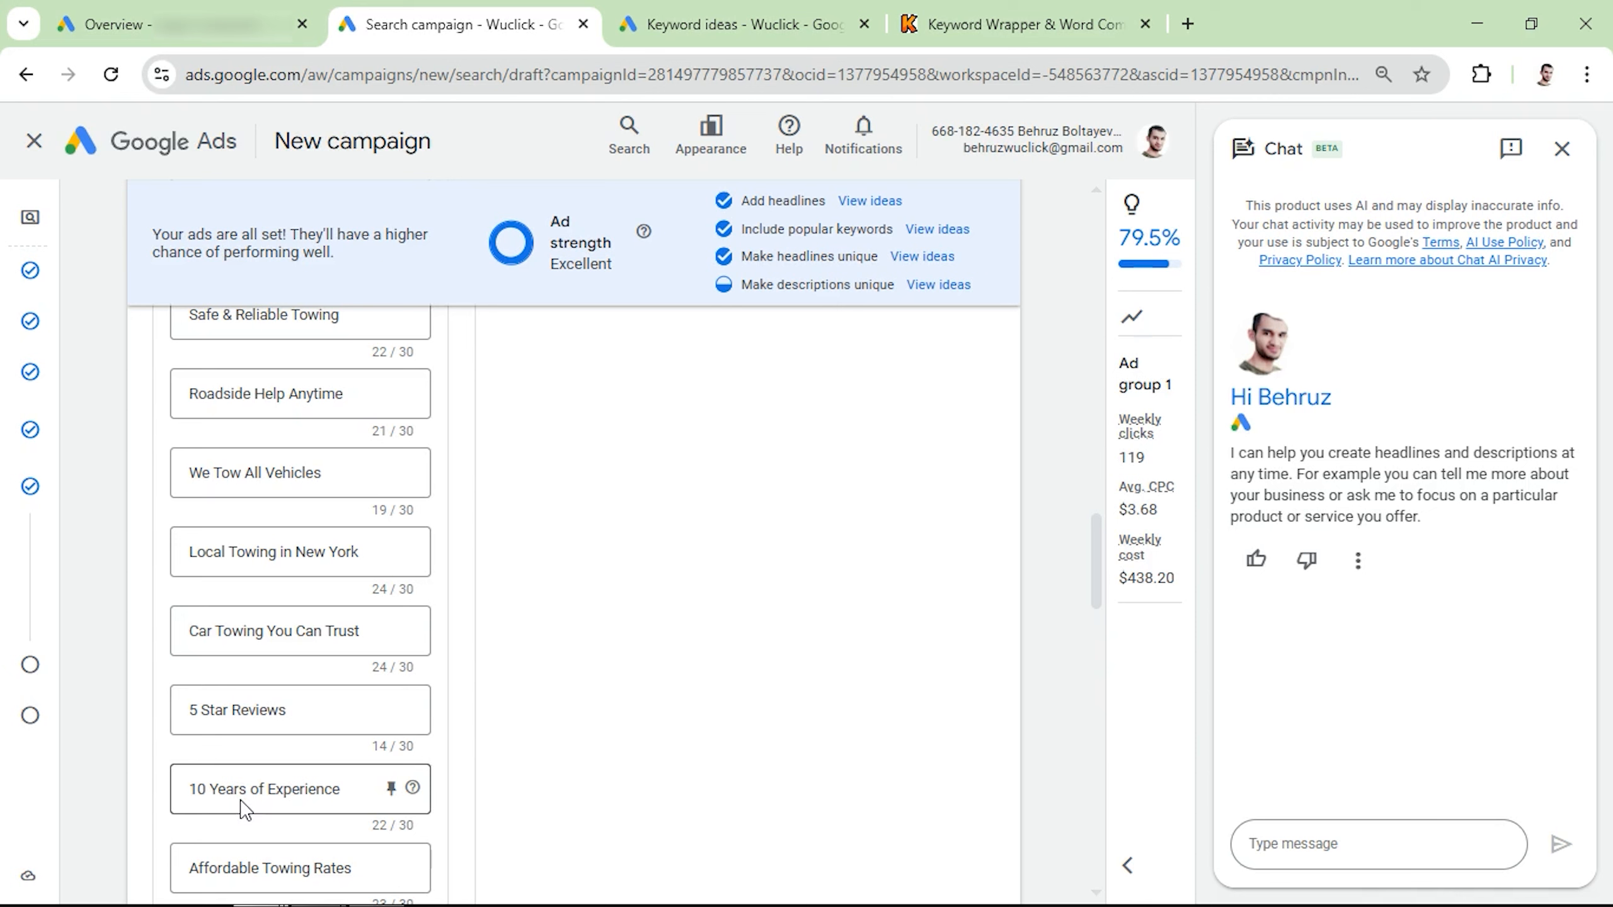
scroll(243, 811, down, 5)
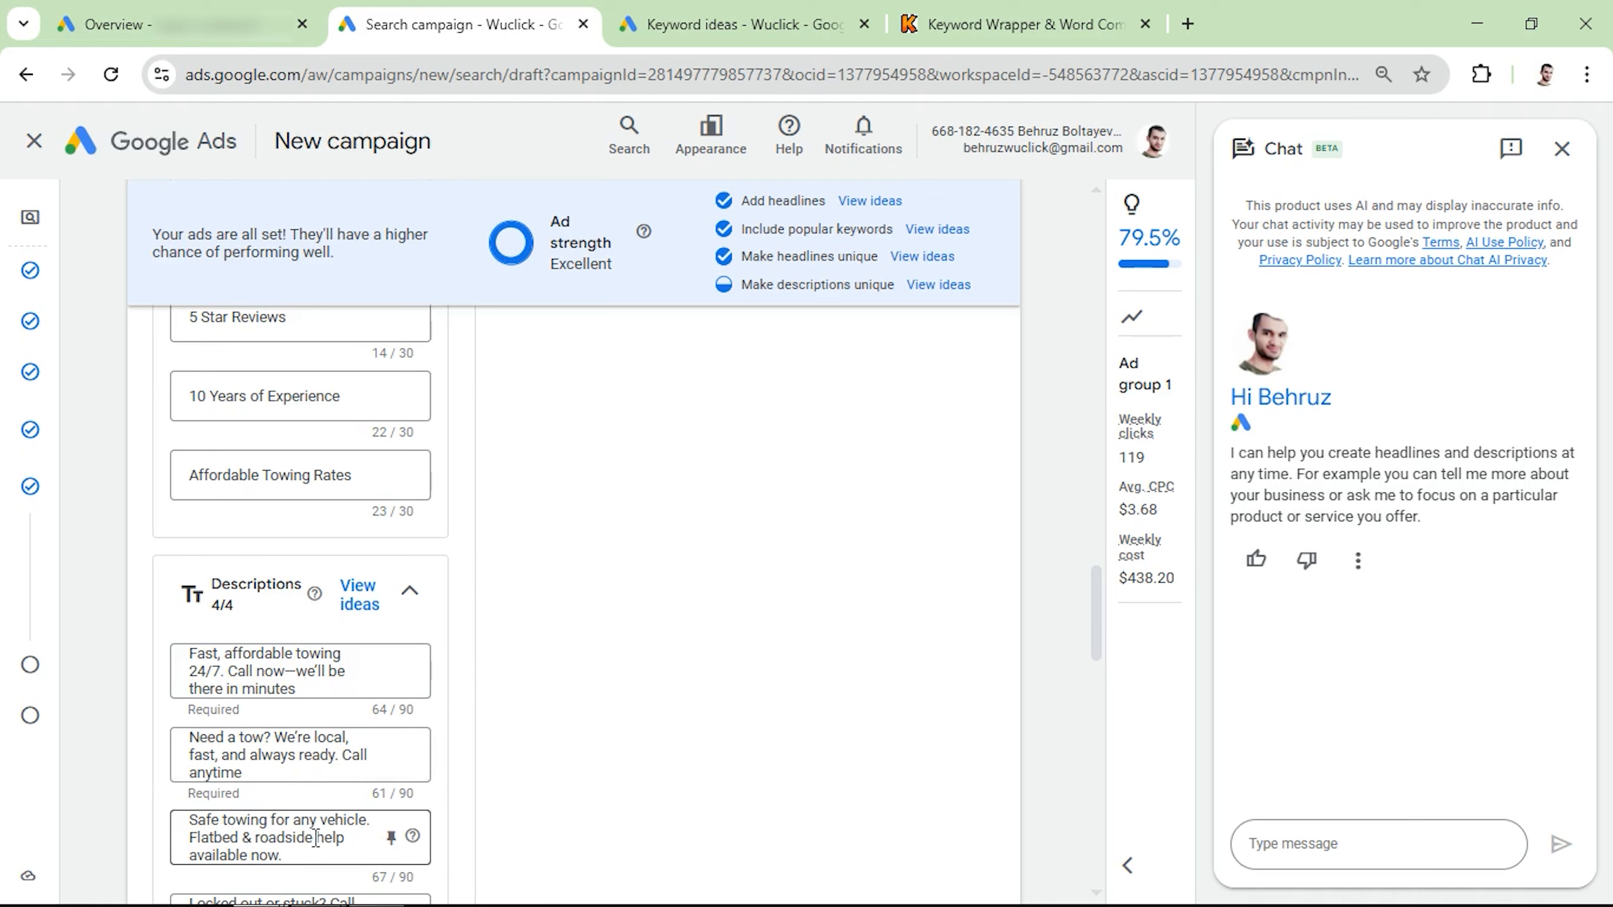
scroll(258, 854, down, 3)
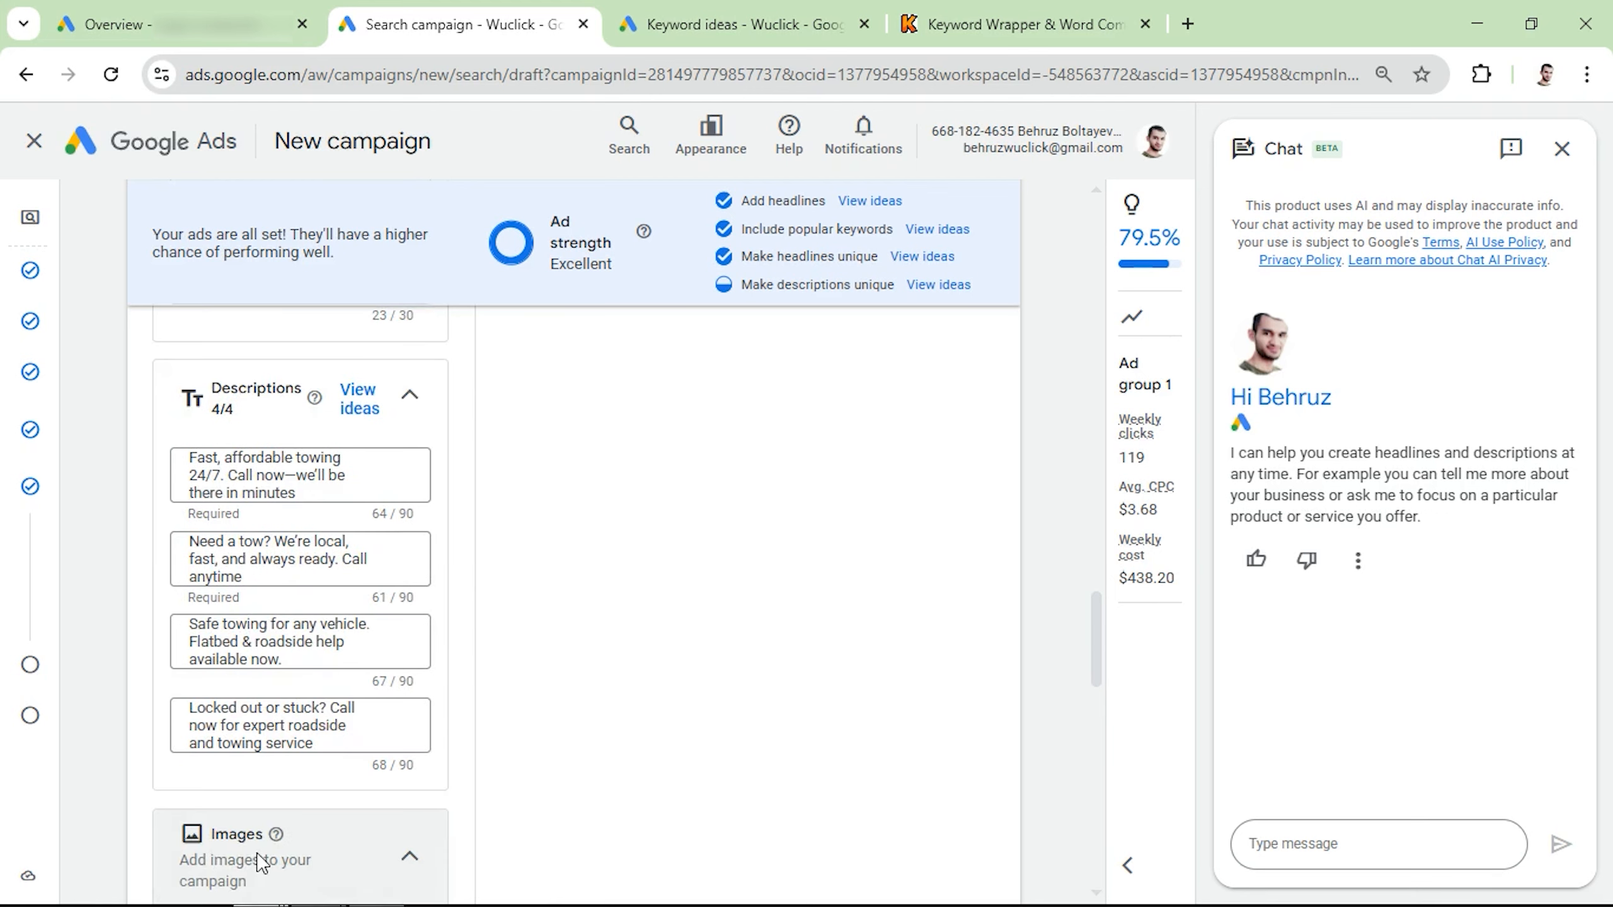
Go over the full headline list again and look through the images, business name and sitelinks sections
scroll(258, 864, up, 10)
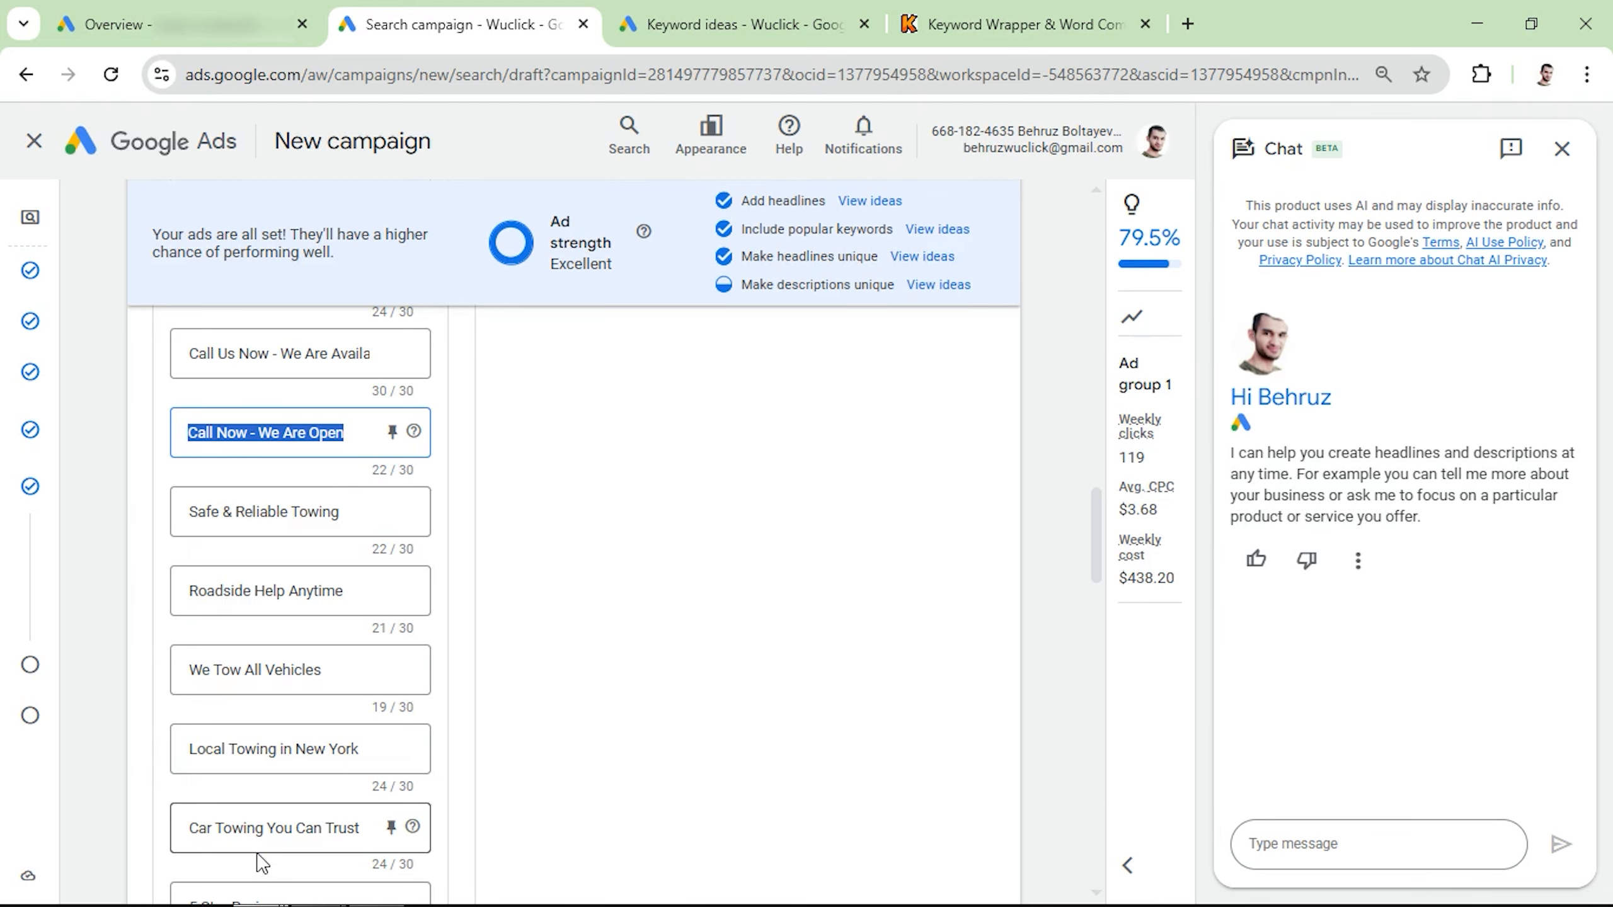
scroll(254, 858, up, 7)
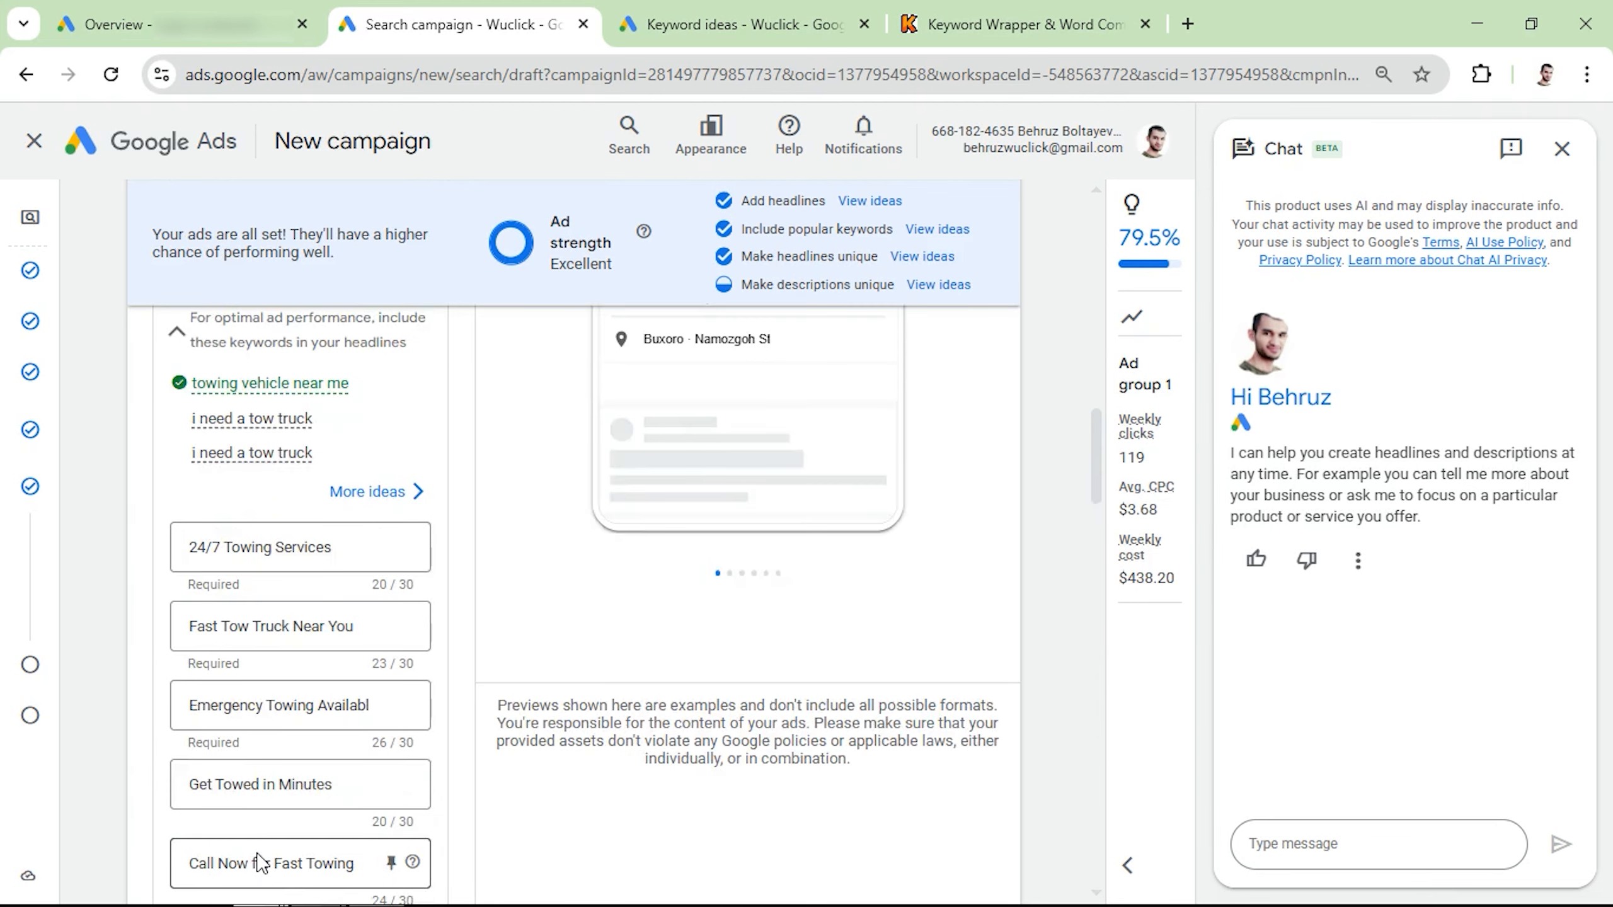
scroll(229, 864, down, 8)
scroll(246, 864, down, 3)
scroll(394, 827, up, 12)
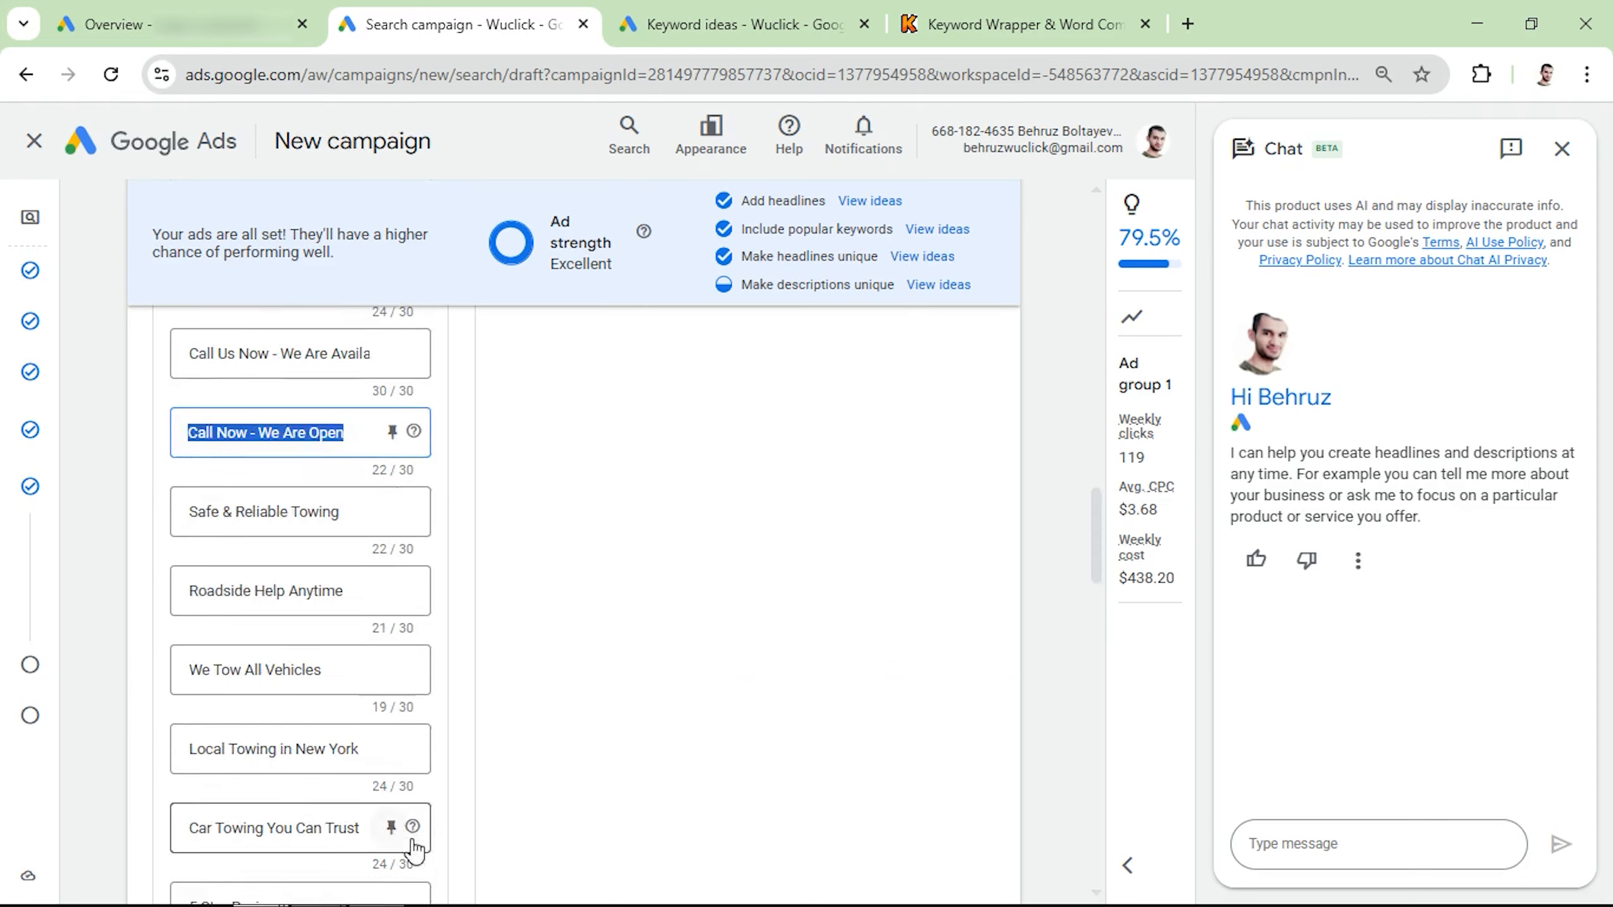
scroll(399, 704, down, 15)
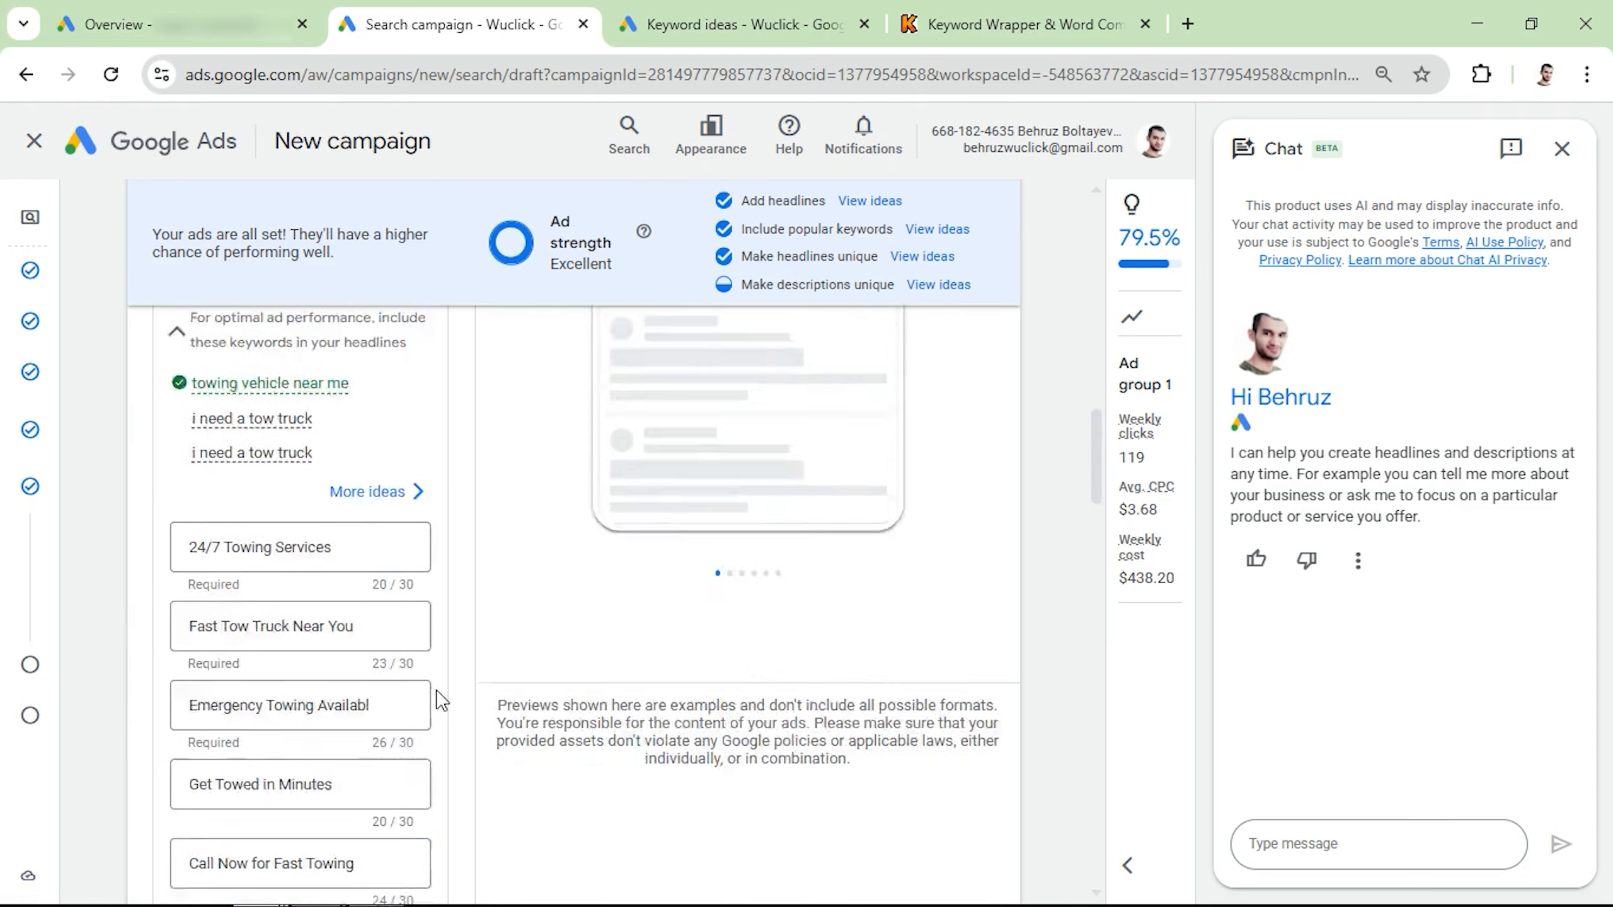
scroll(398, 704, down, 8)
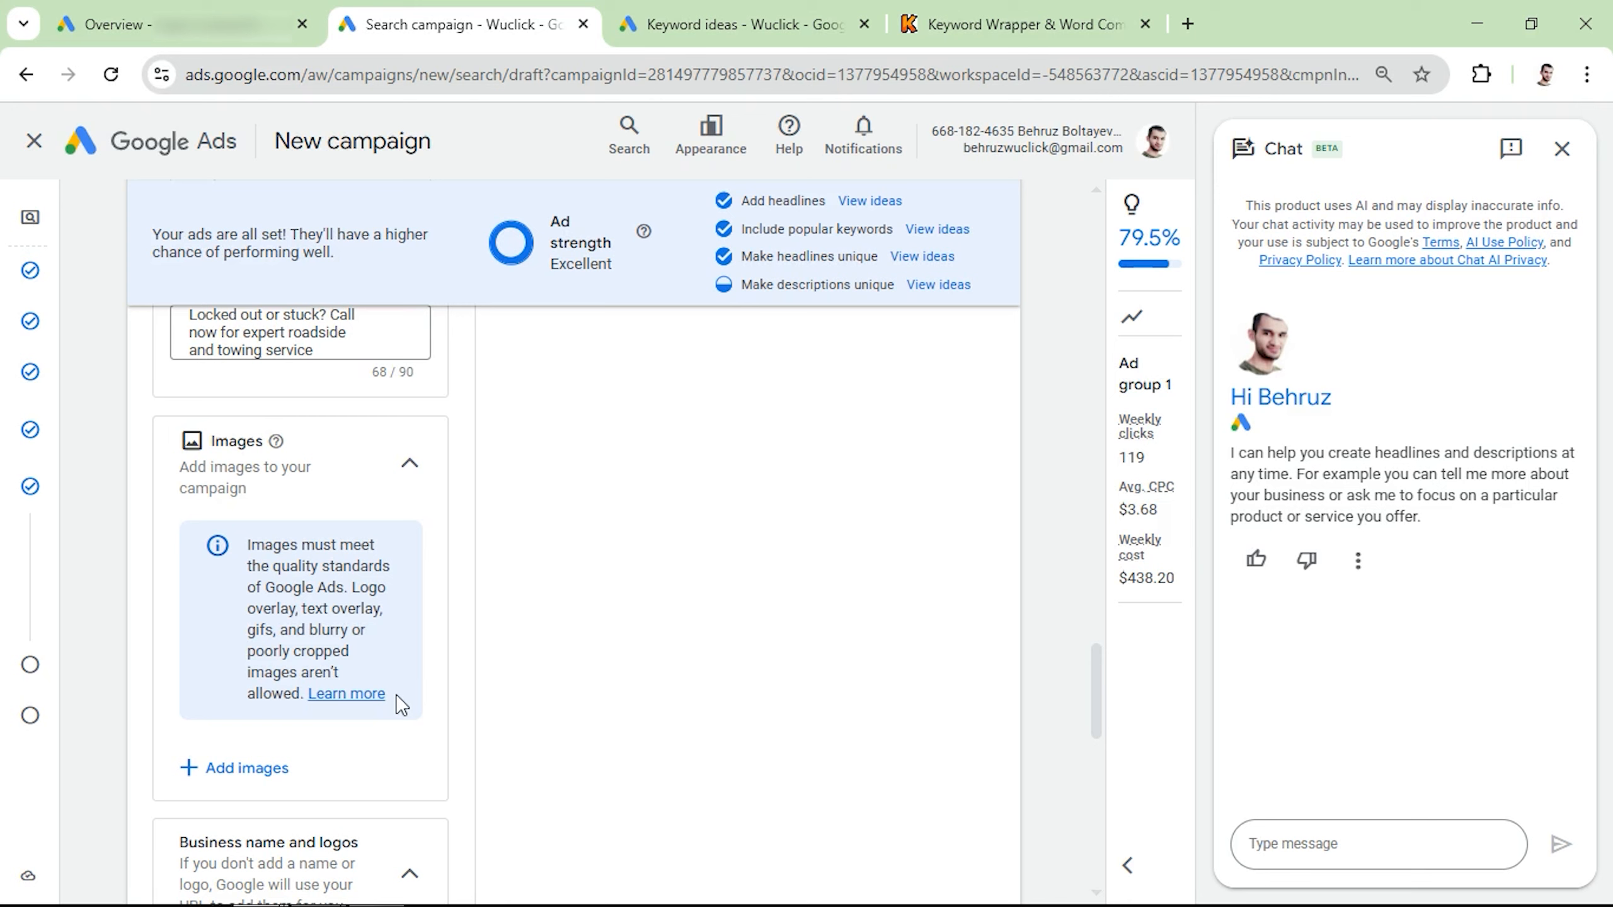
scroll(288, 705, down, 5)
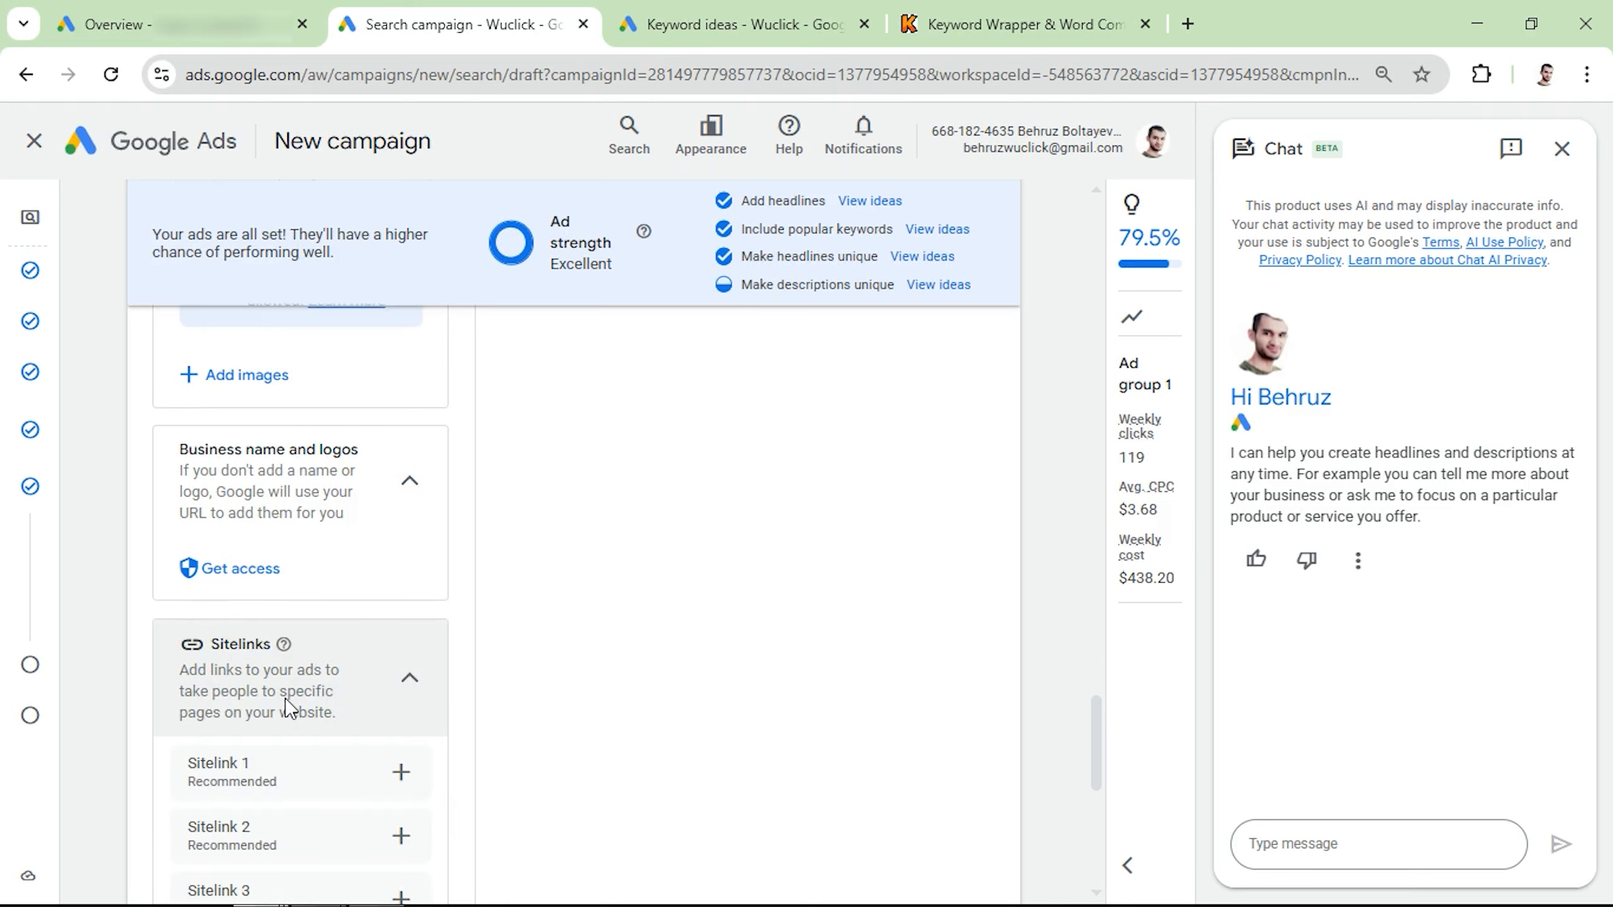
scroll(288, 705, down, 3)
scroll(287, 706, up, 8)
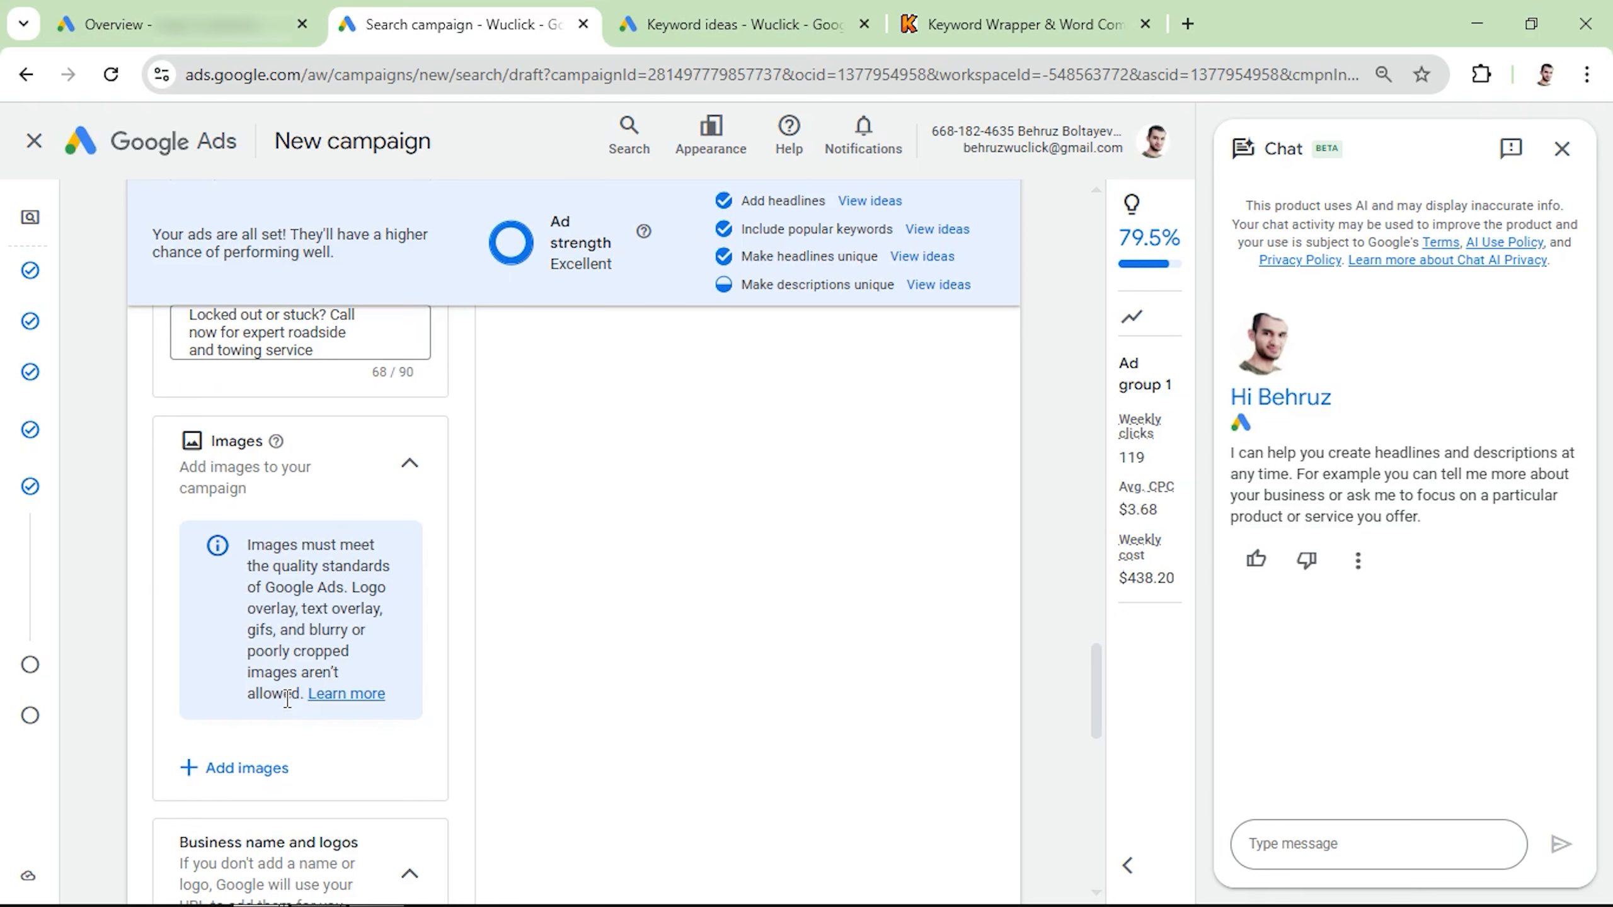
Start adding images to the campaign and search the free stock images for "towing service"
click(235, 769)
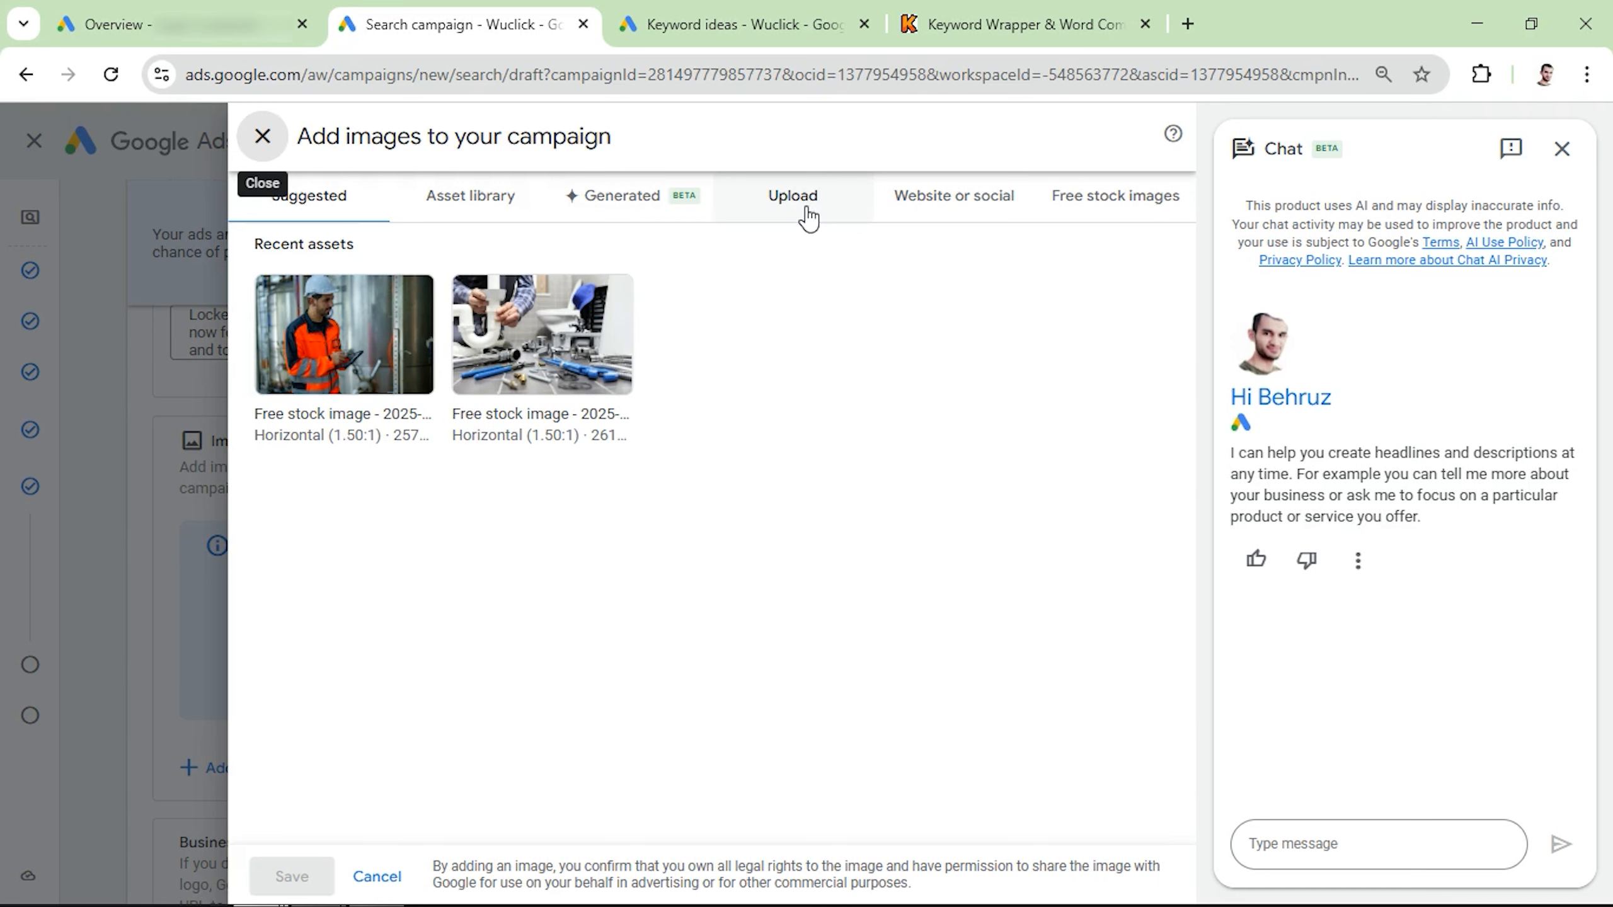
click(1101, 207)
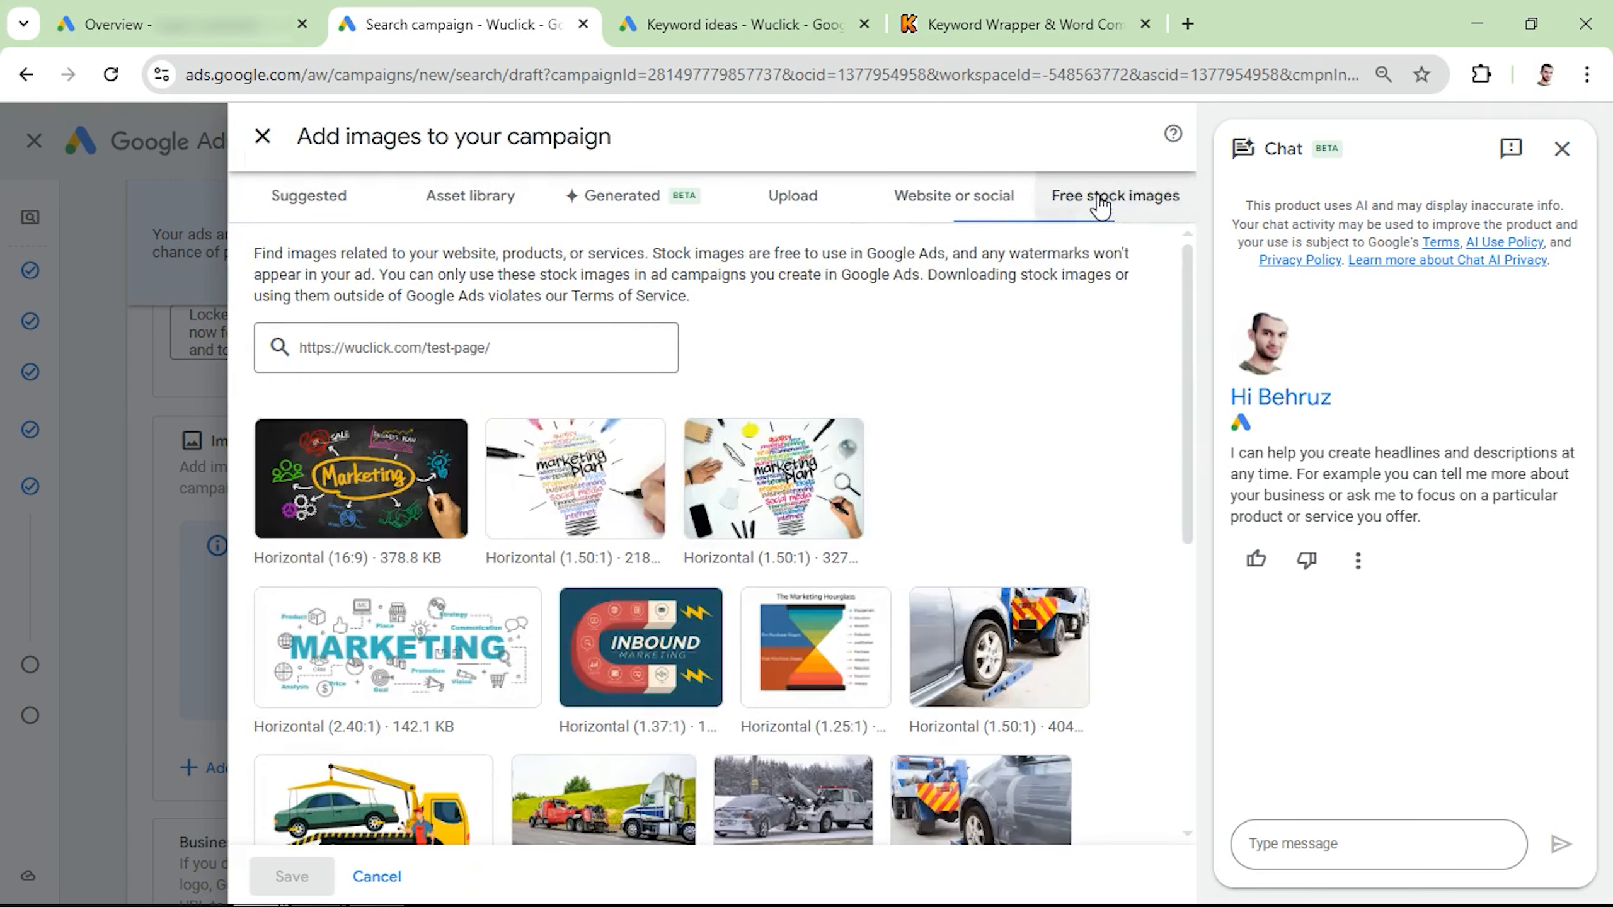
click(547, 348)
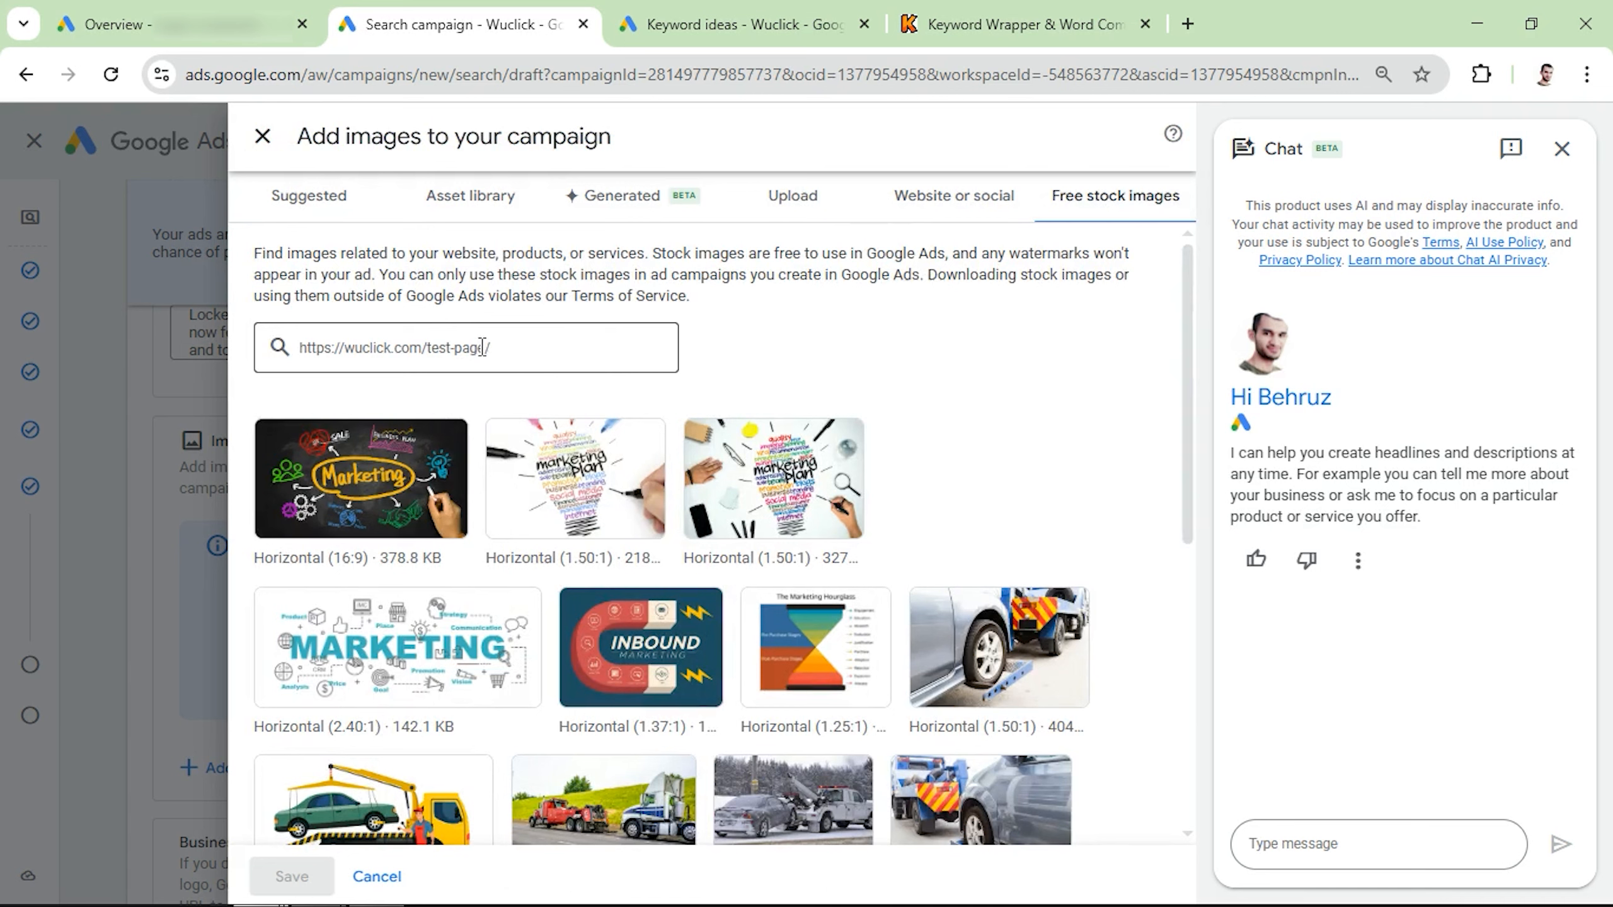
key(ctrl+a)
key(BackSpace)
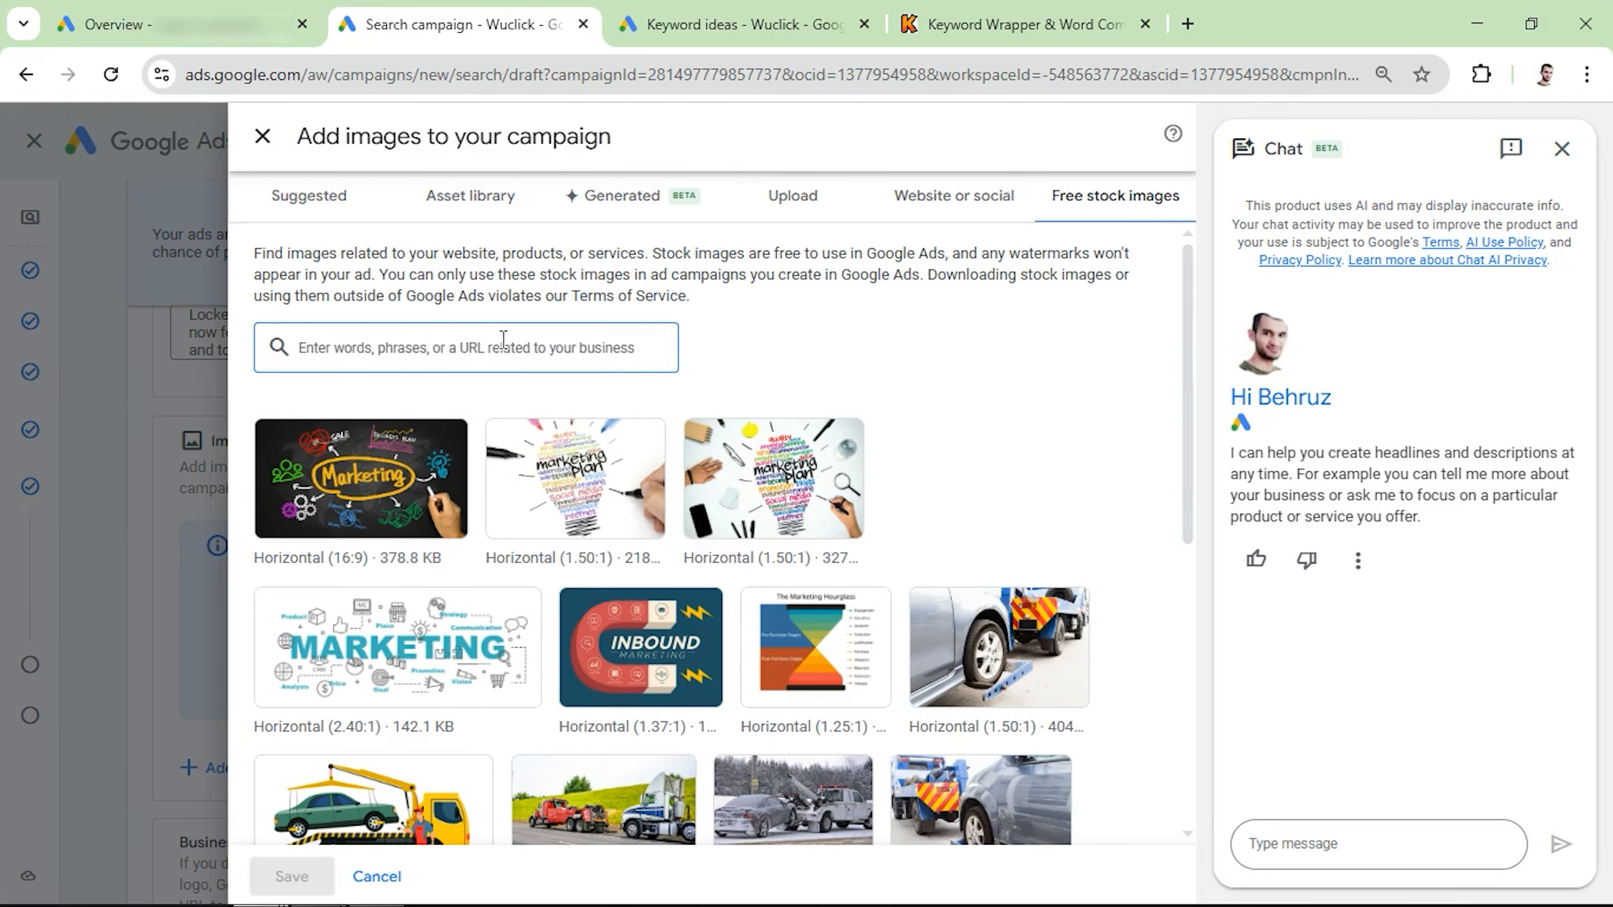
text(towing service)
key(Return)
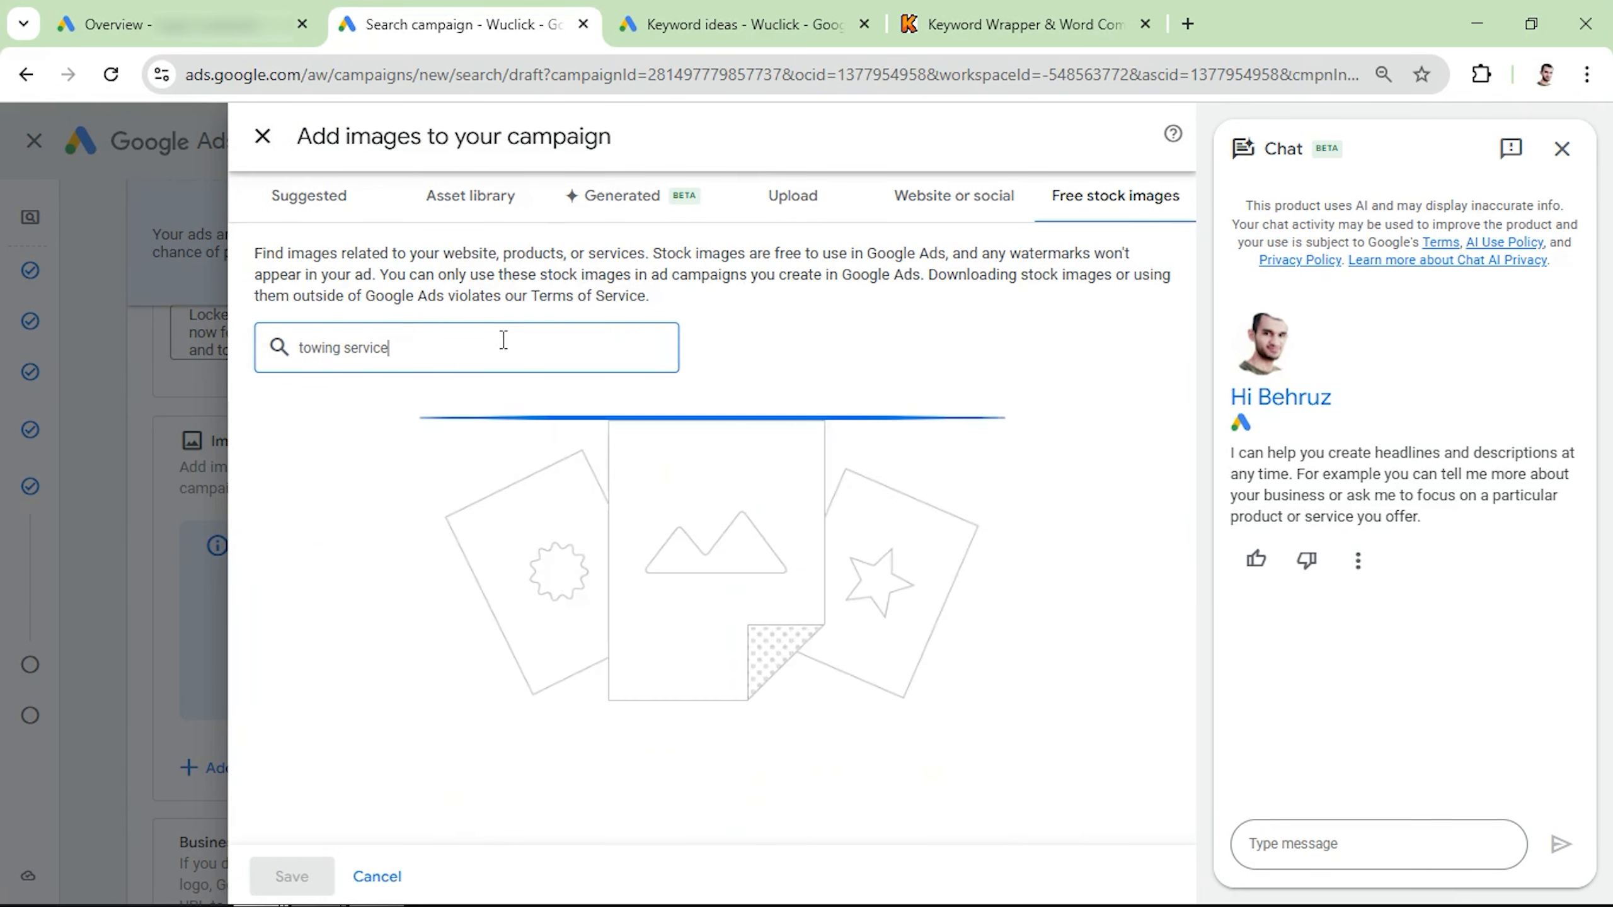
Select the stock photo of the smiling driver in a vehicle cab for the campaign
scroll(707, 588, down, 1)
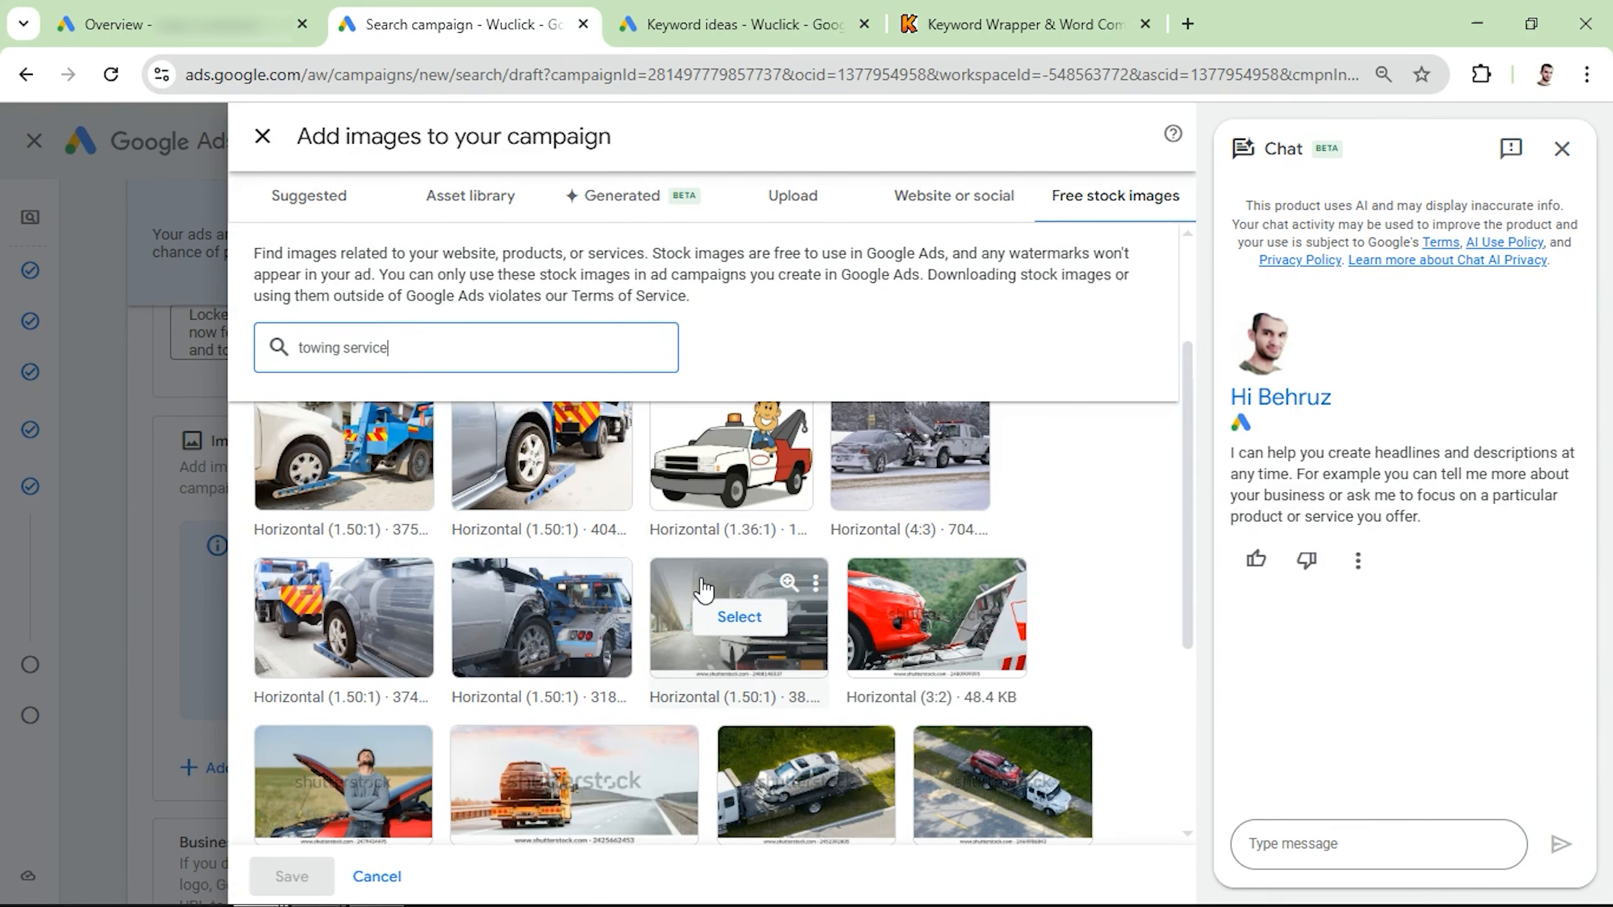
scroll(704, 590, down, 5)
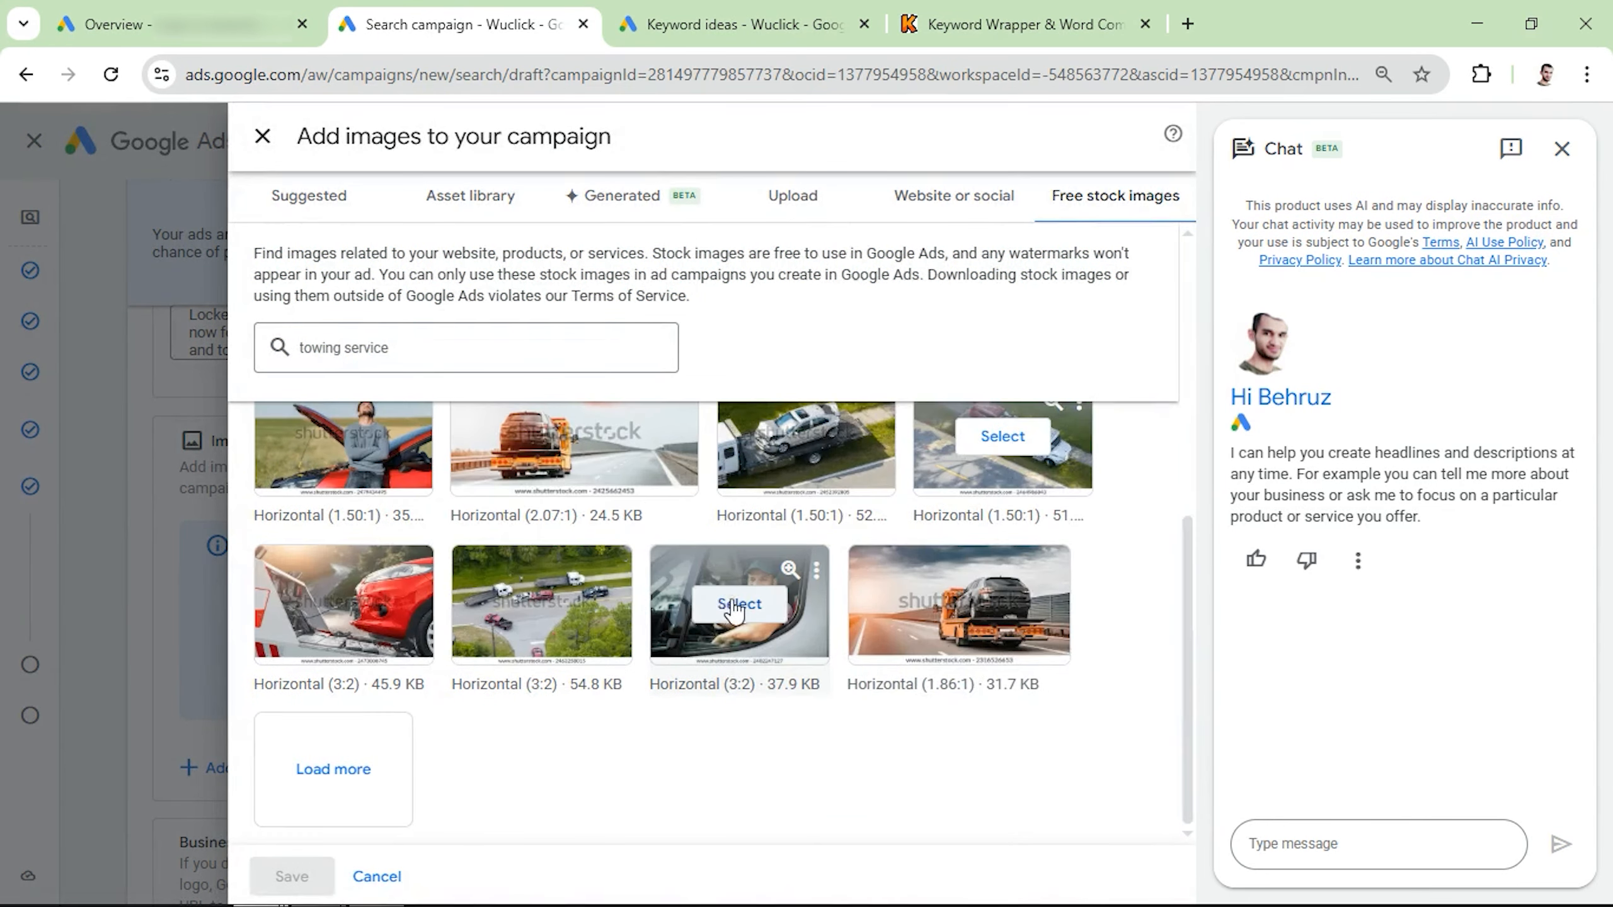
click(737, 606)
click(321, 875)
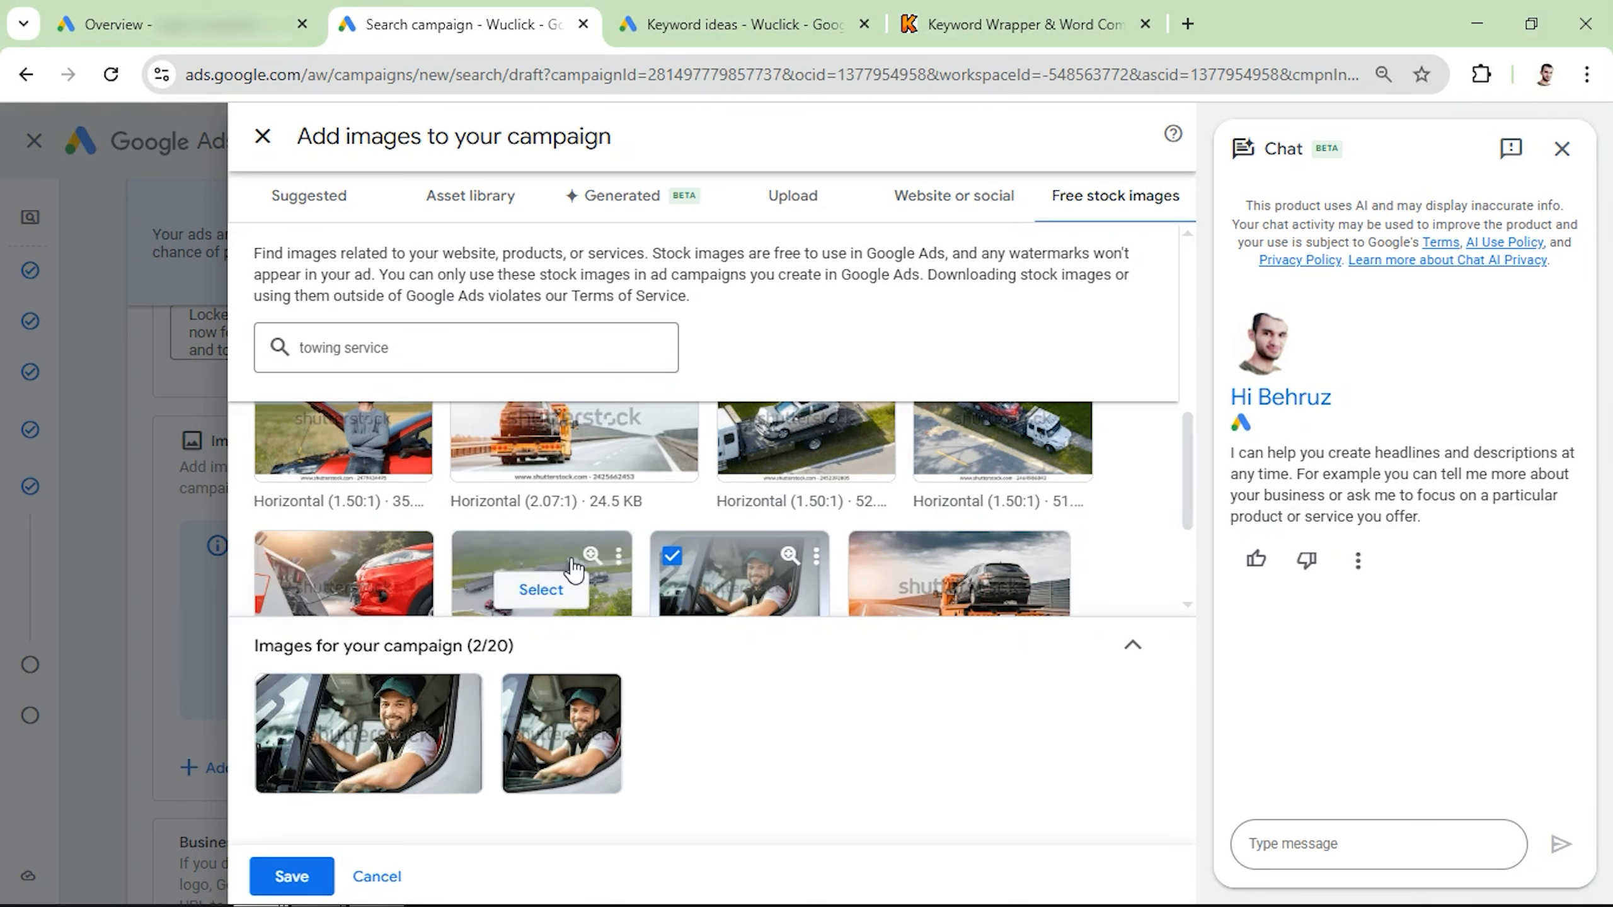
Load more stock images and select the photos of the car wheel beside an orange truck and the yellow tow truck carrying a silver car
scroll(574, 569, down, 3)
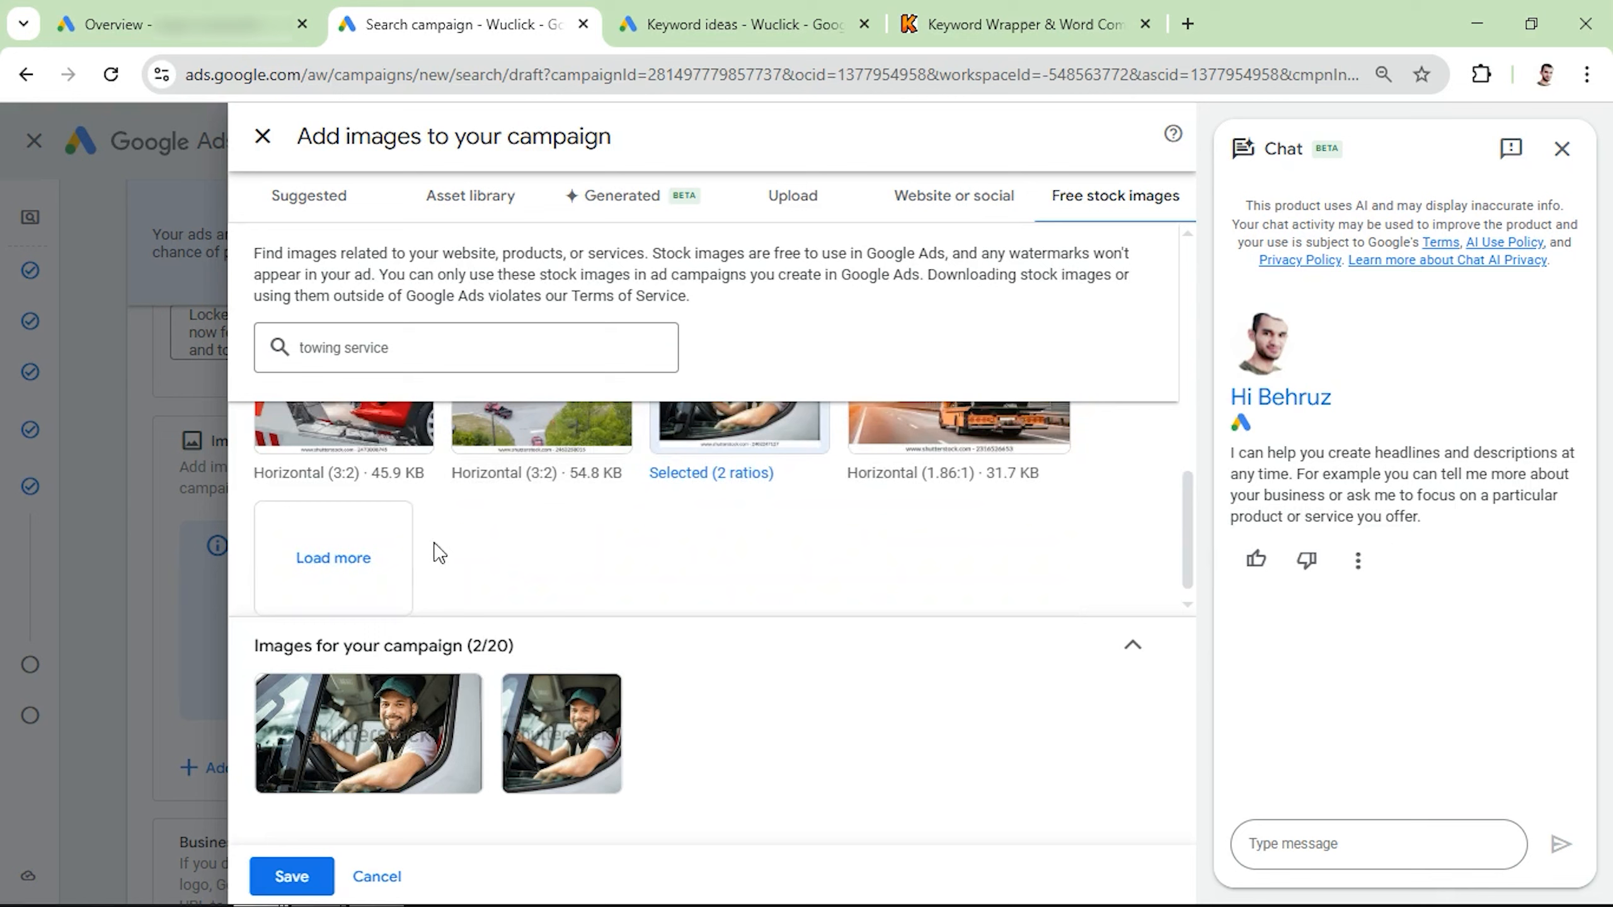
click(281, 559)
scroll(479, 537, down, 1)
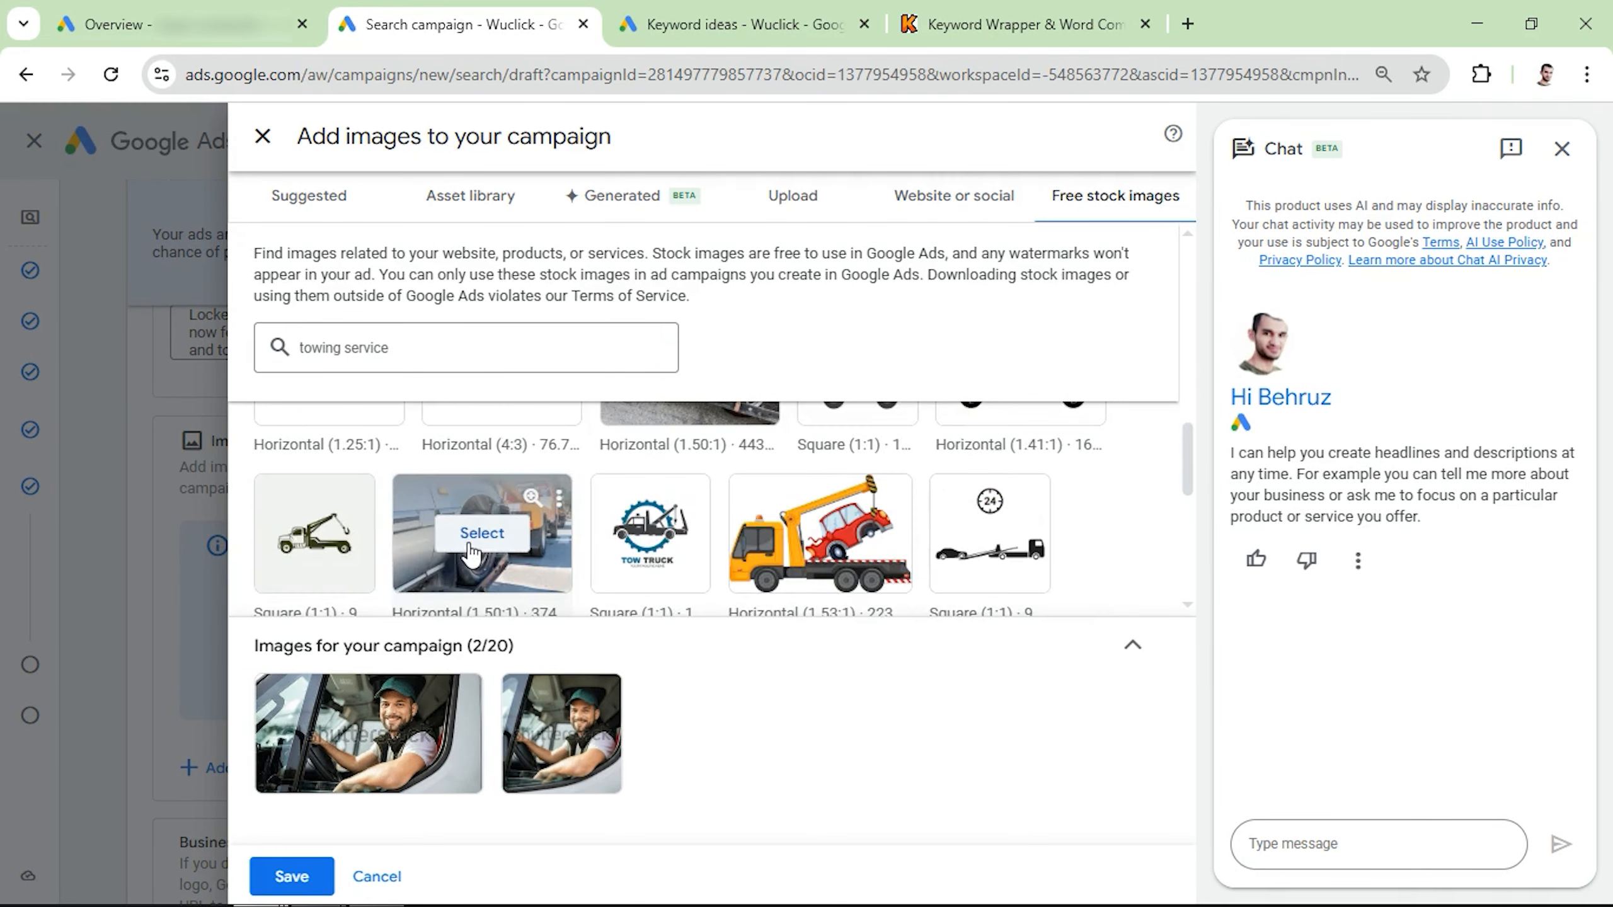
click(478, 534)
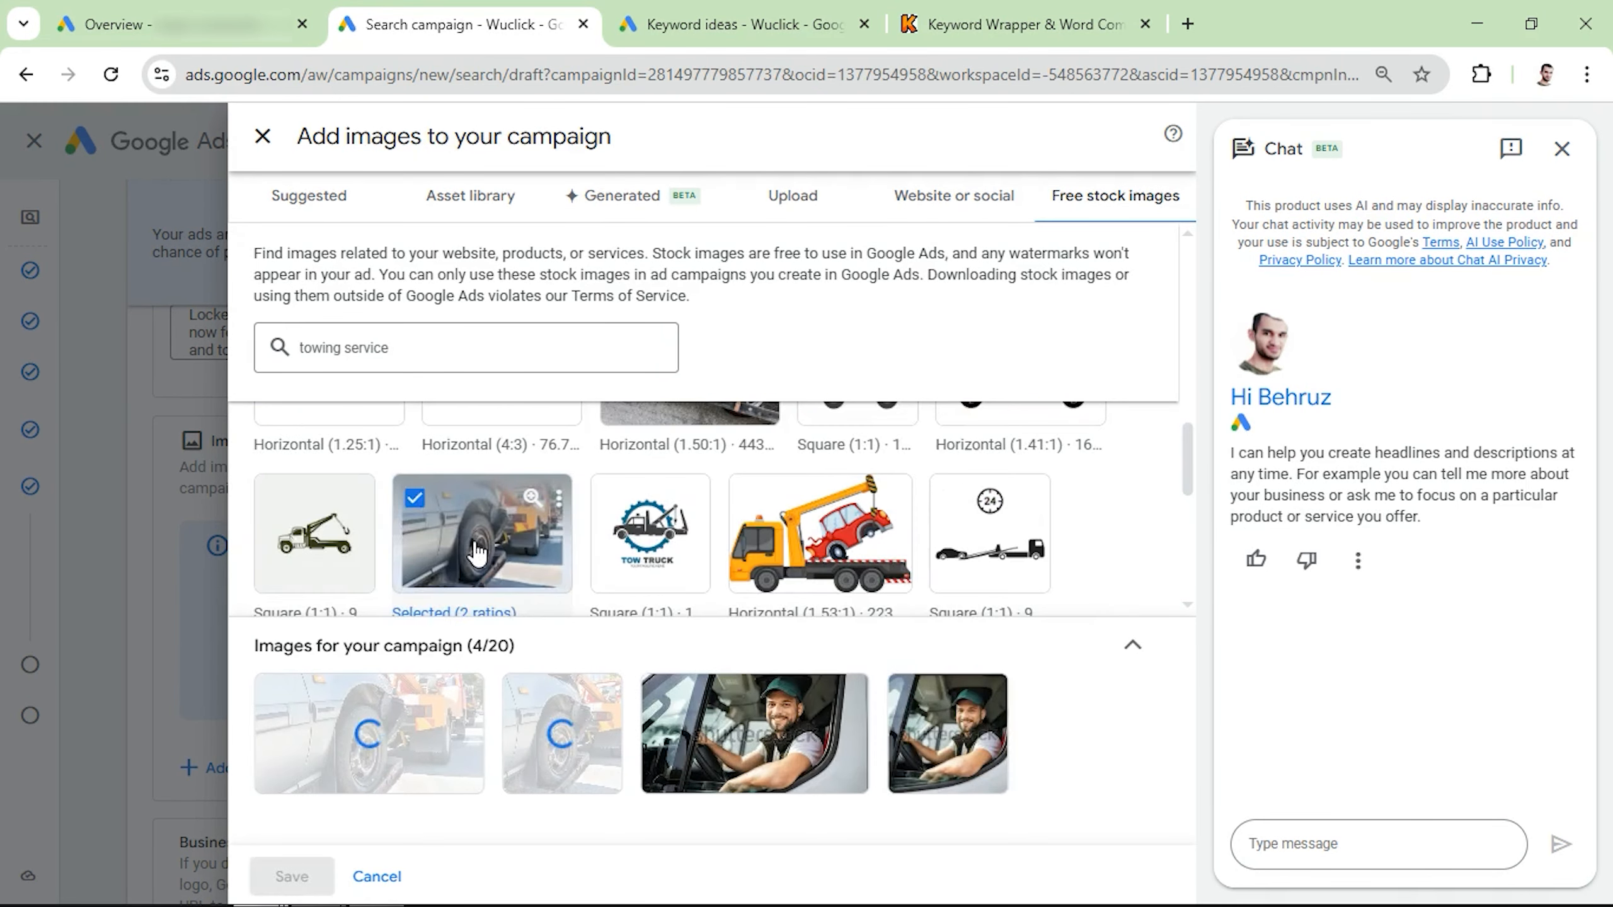
scroll(477, 540, down, 3)
click(733, 509)
click(321, 876)
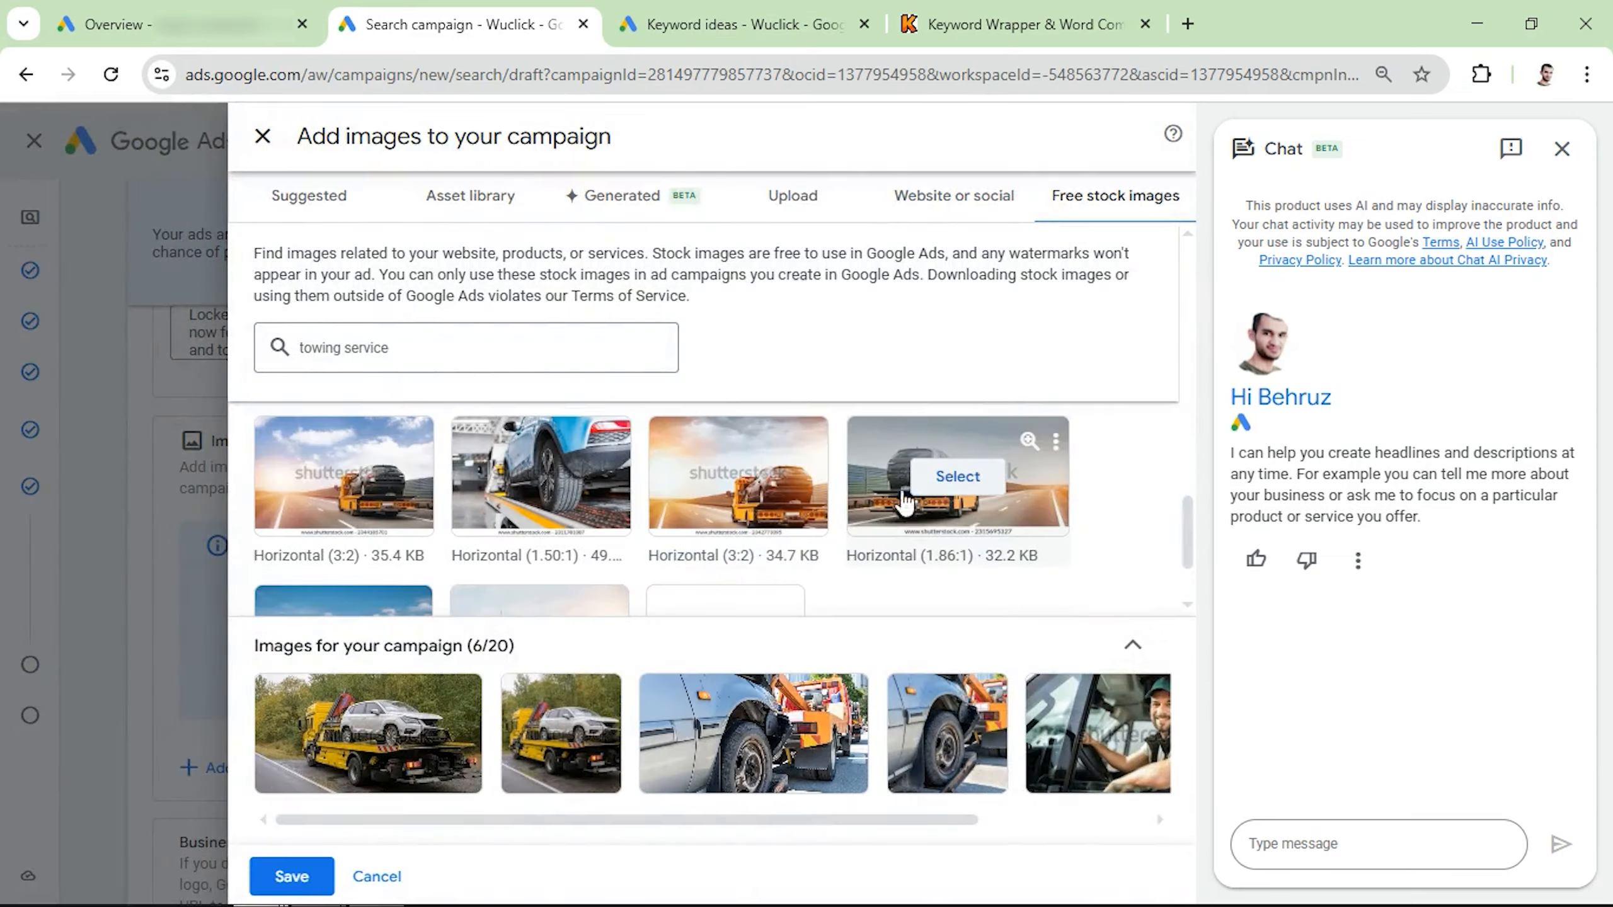
Add the stock photos of the black SUV on an orange flatbed, the white car on a flatbed and the red tow truck
click(953, 477)
scroll(351, 518, down, 2)
click(351, 518)
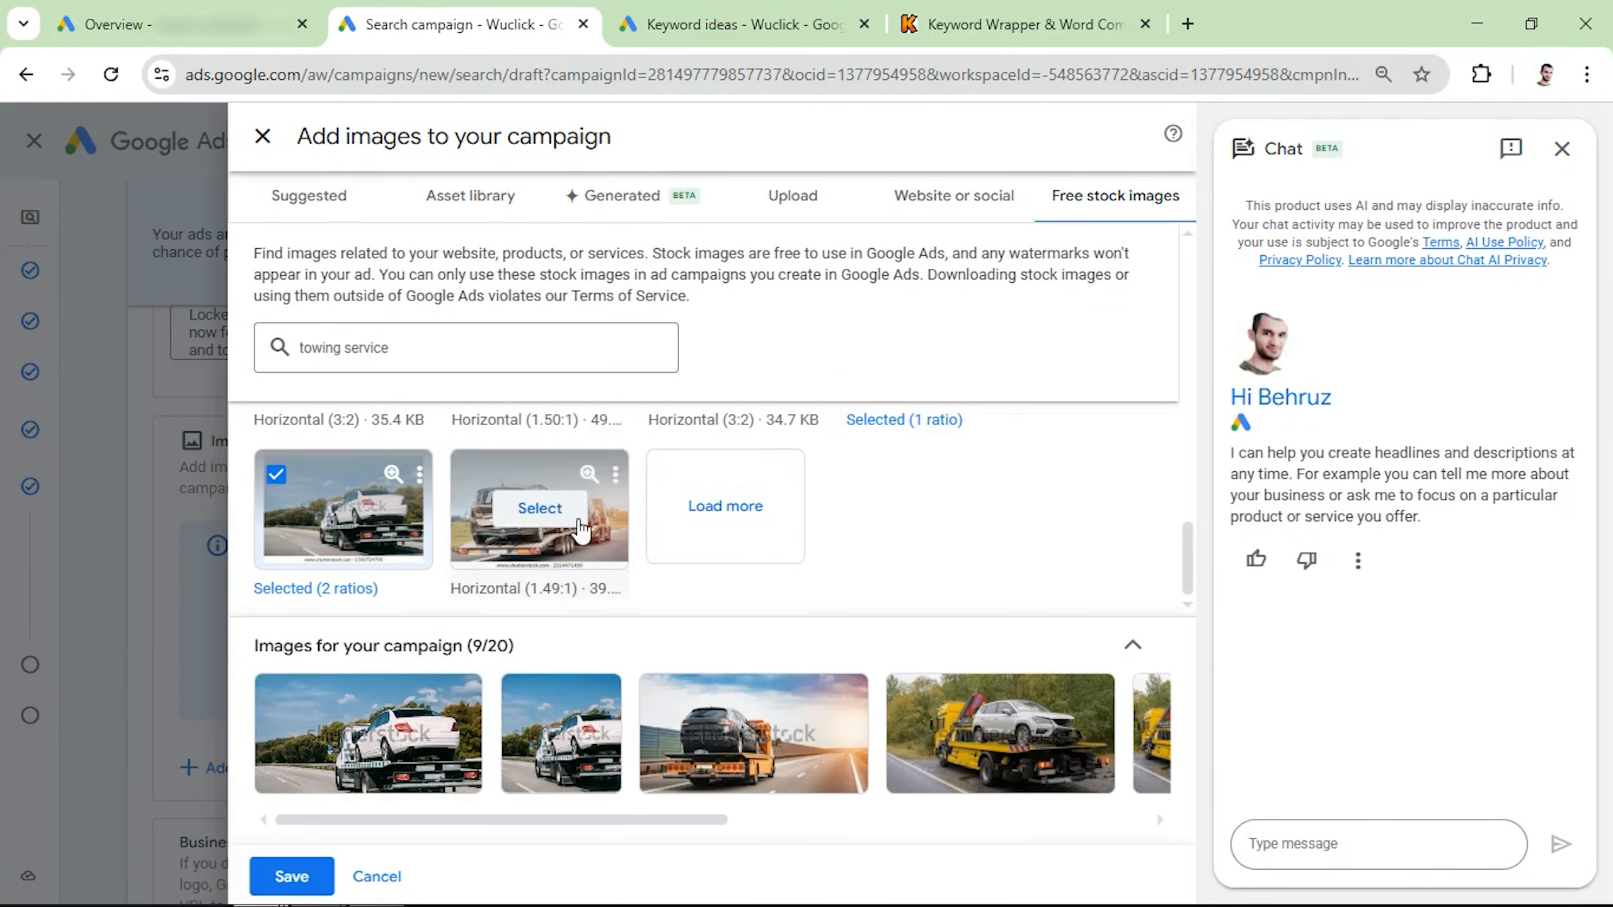
scroll(506, 533, down, 3)
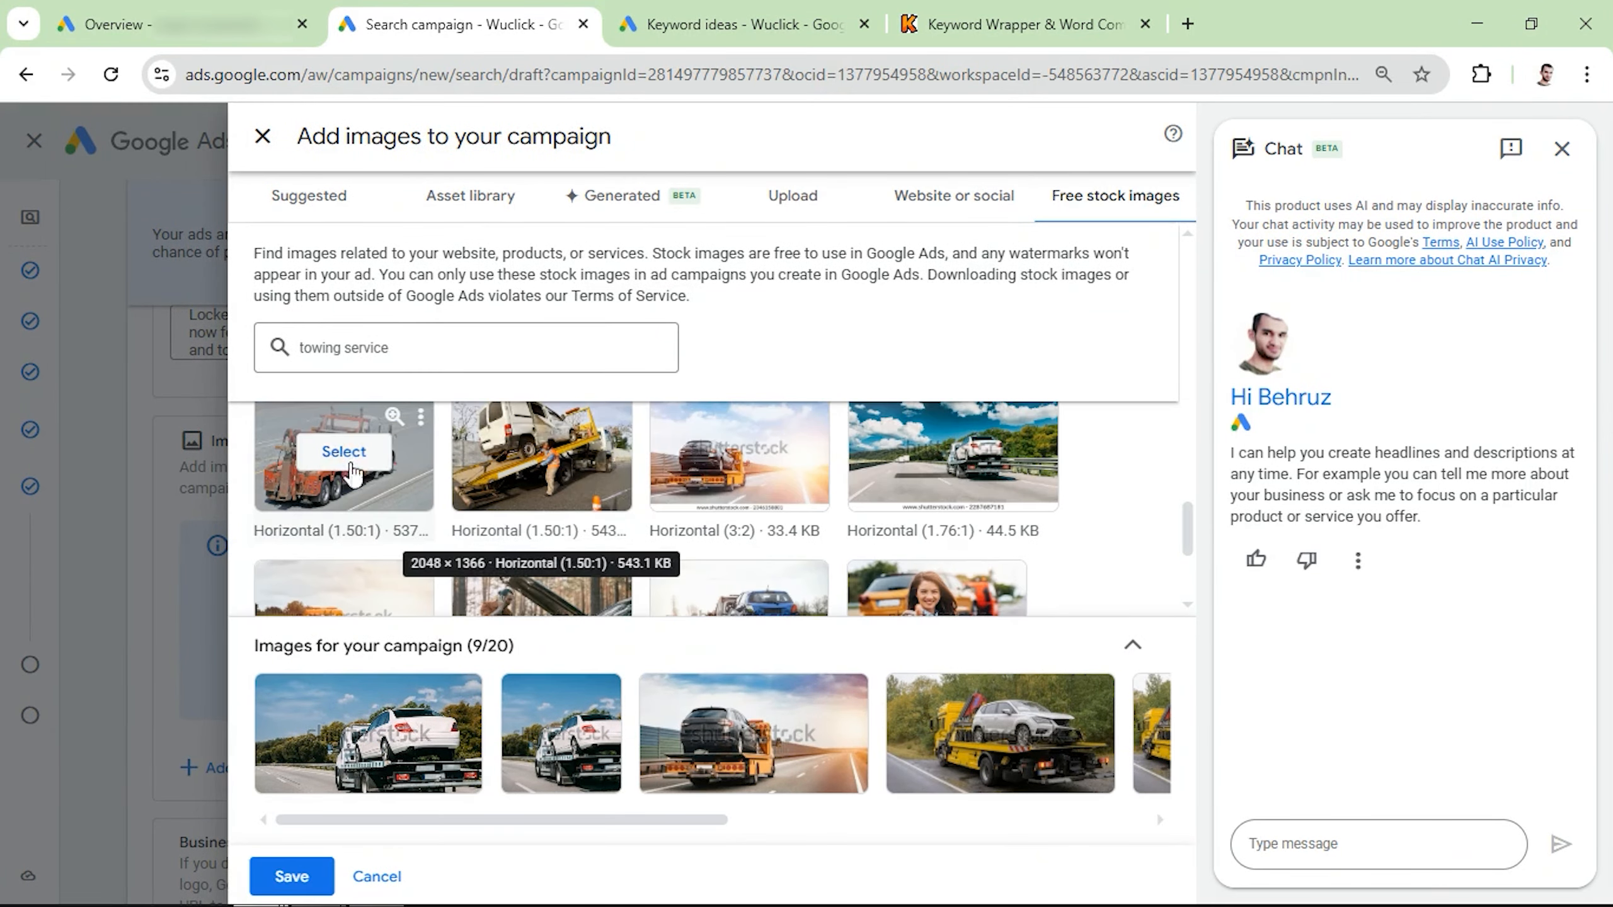
click(342, 453)
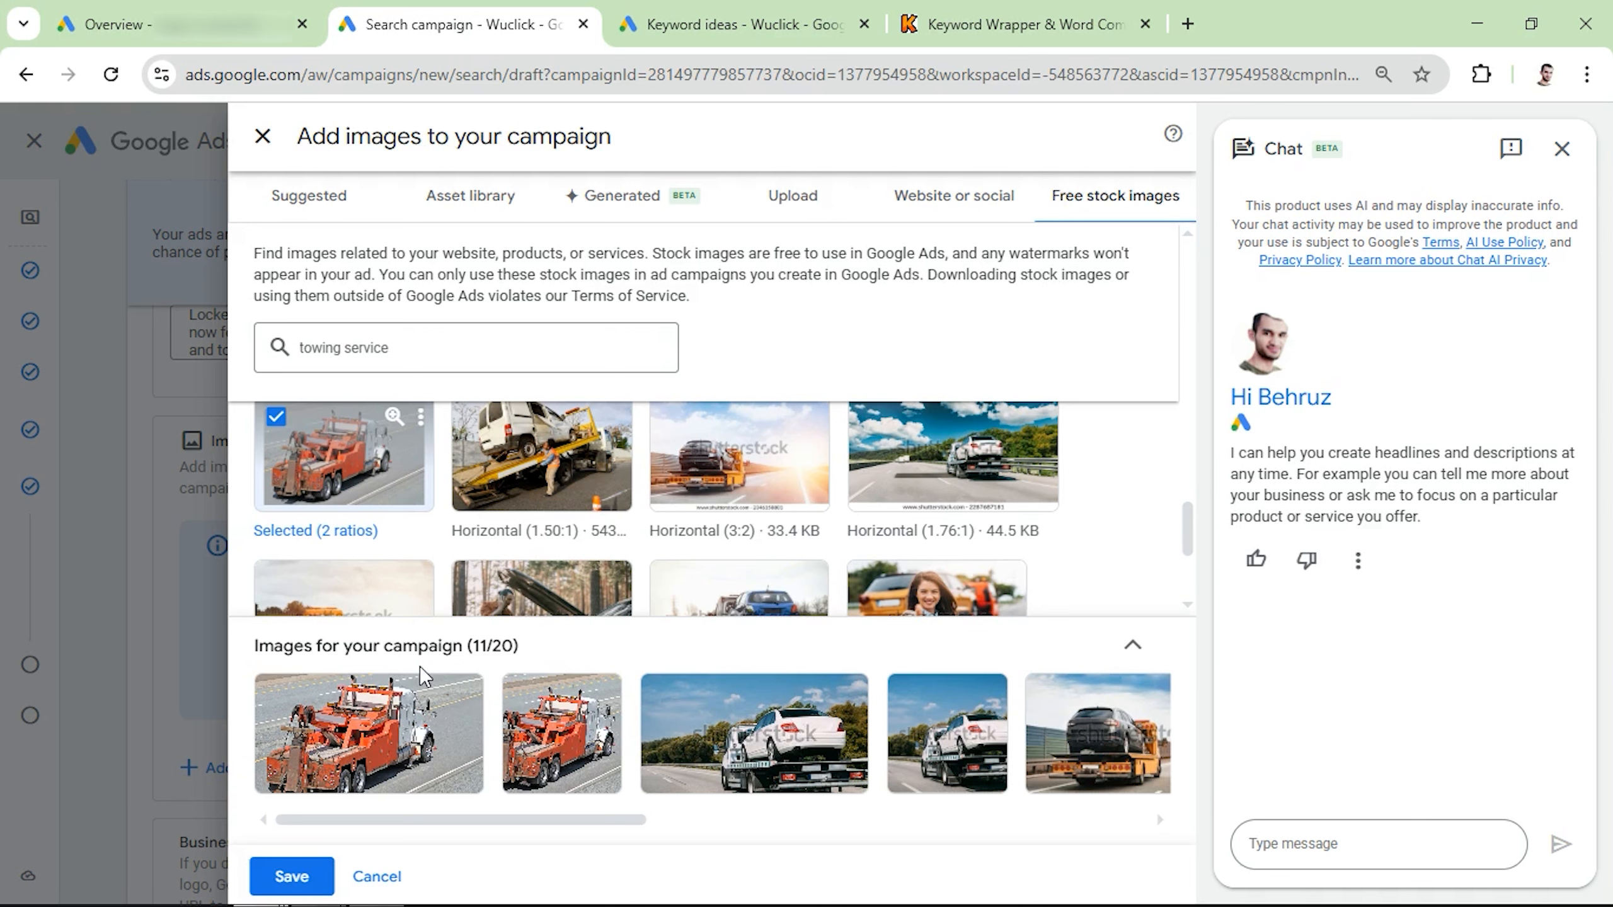
Save the selected stock images to the campaign and reopen its images for editing
click(292, 876)
scroll(314, 826, down, 3)
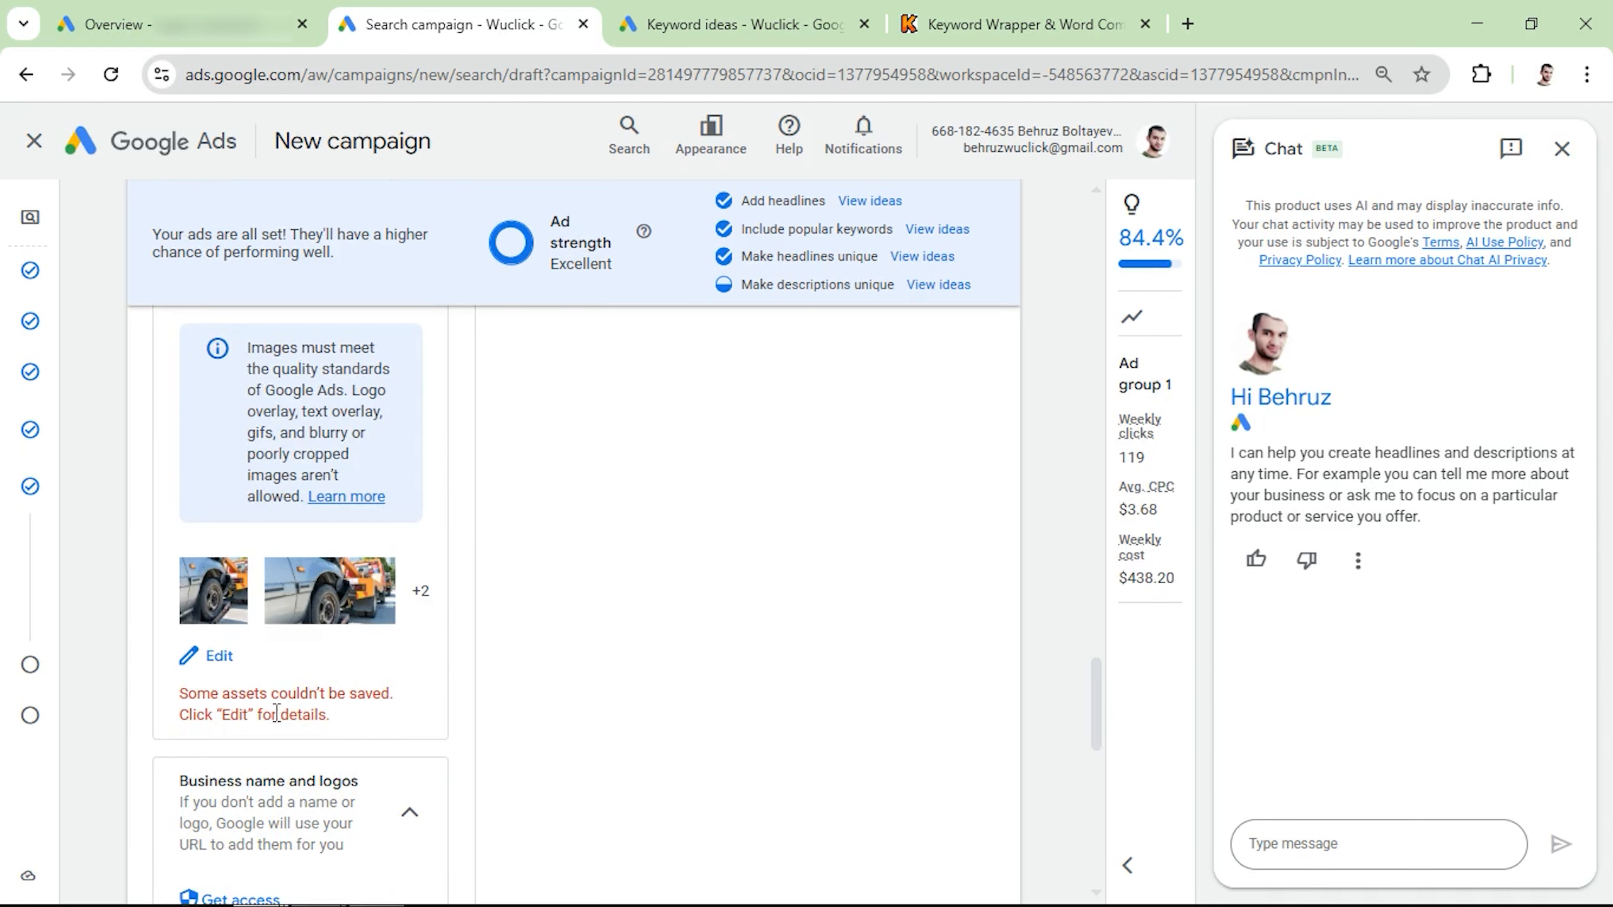
click(219, 658)
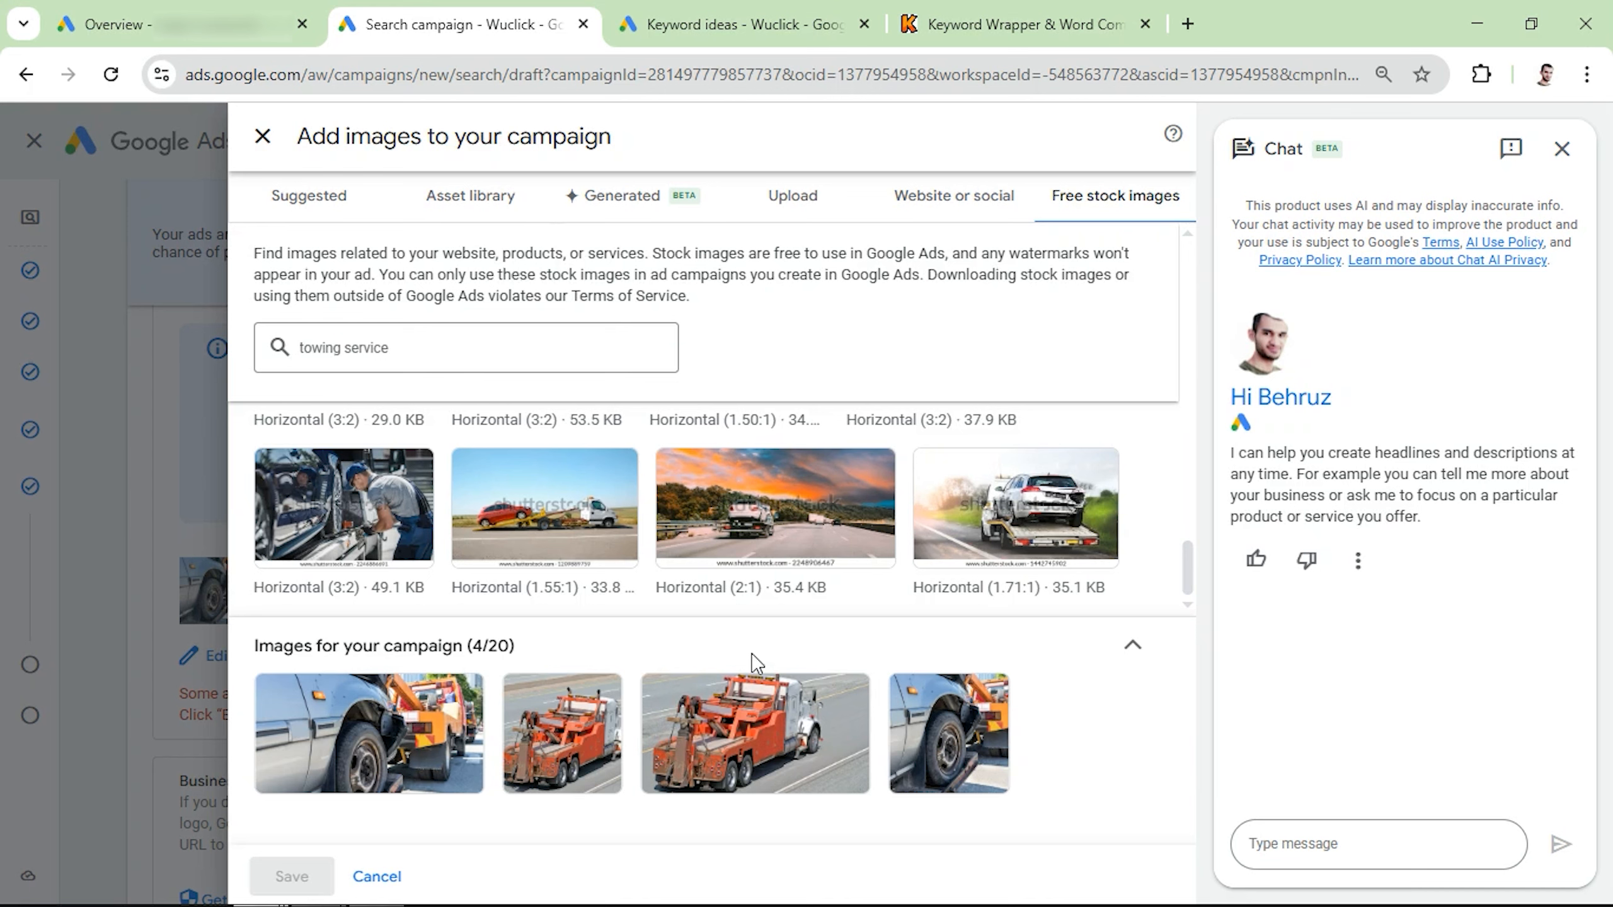
Upload the tow truck and roadside assistance photos from the Downloads folder and save the campaign's image selection
click(790, 200)
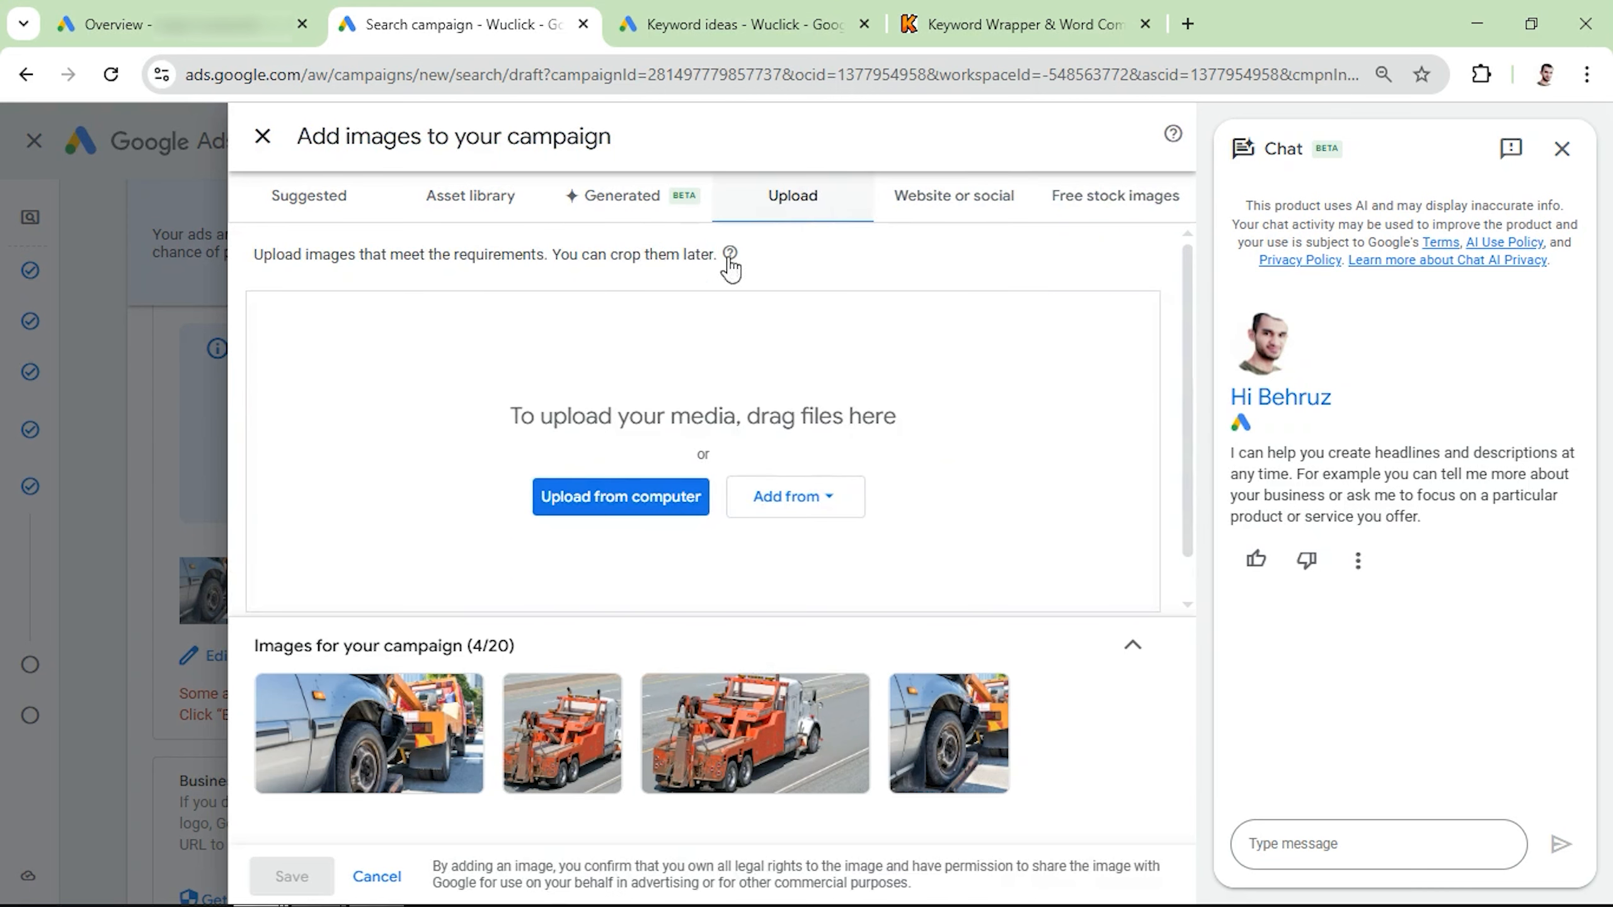
click(634, 502)
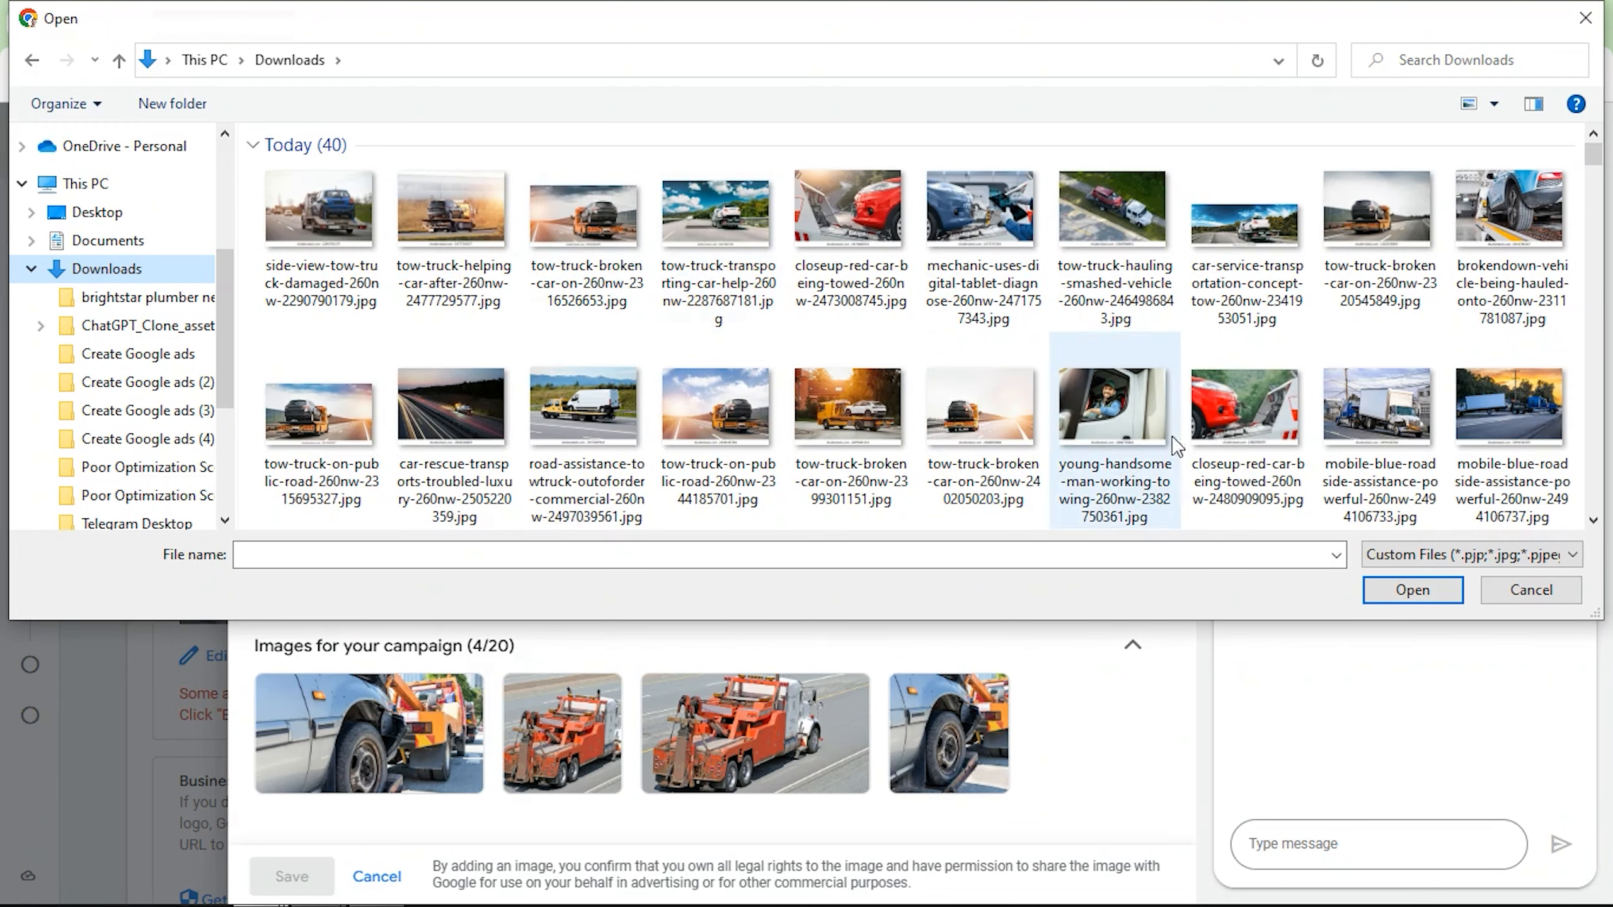
click(1378, 410)
ctrl+click(1509, 410)
ctrl+click(1245, 410)
ctrl+click(1134, 388)
ctrl+click(1115, 222)
ctrl+click(1510, 223)
ctrl+click(585, 222)
click(1414, 591)
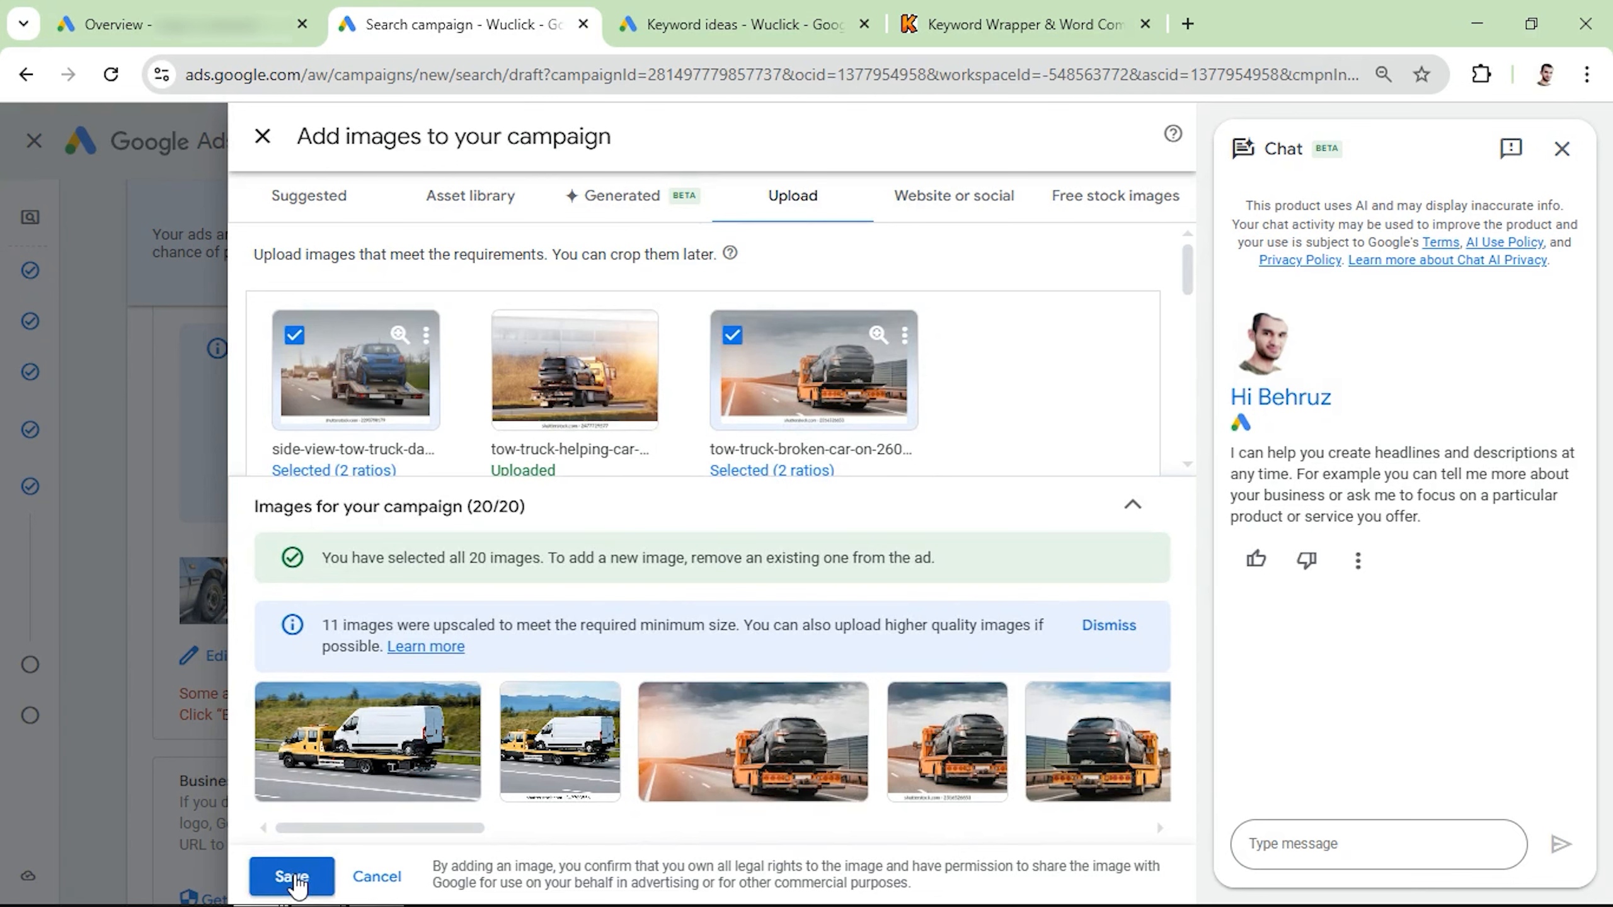
click(292, 878)
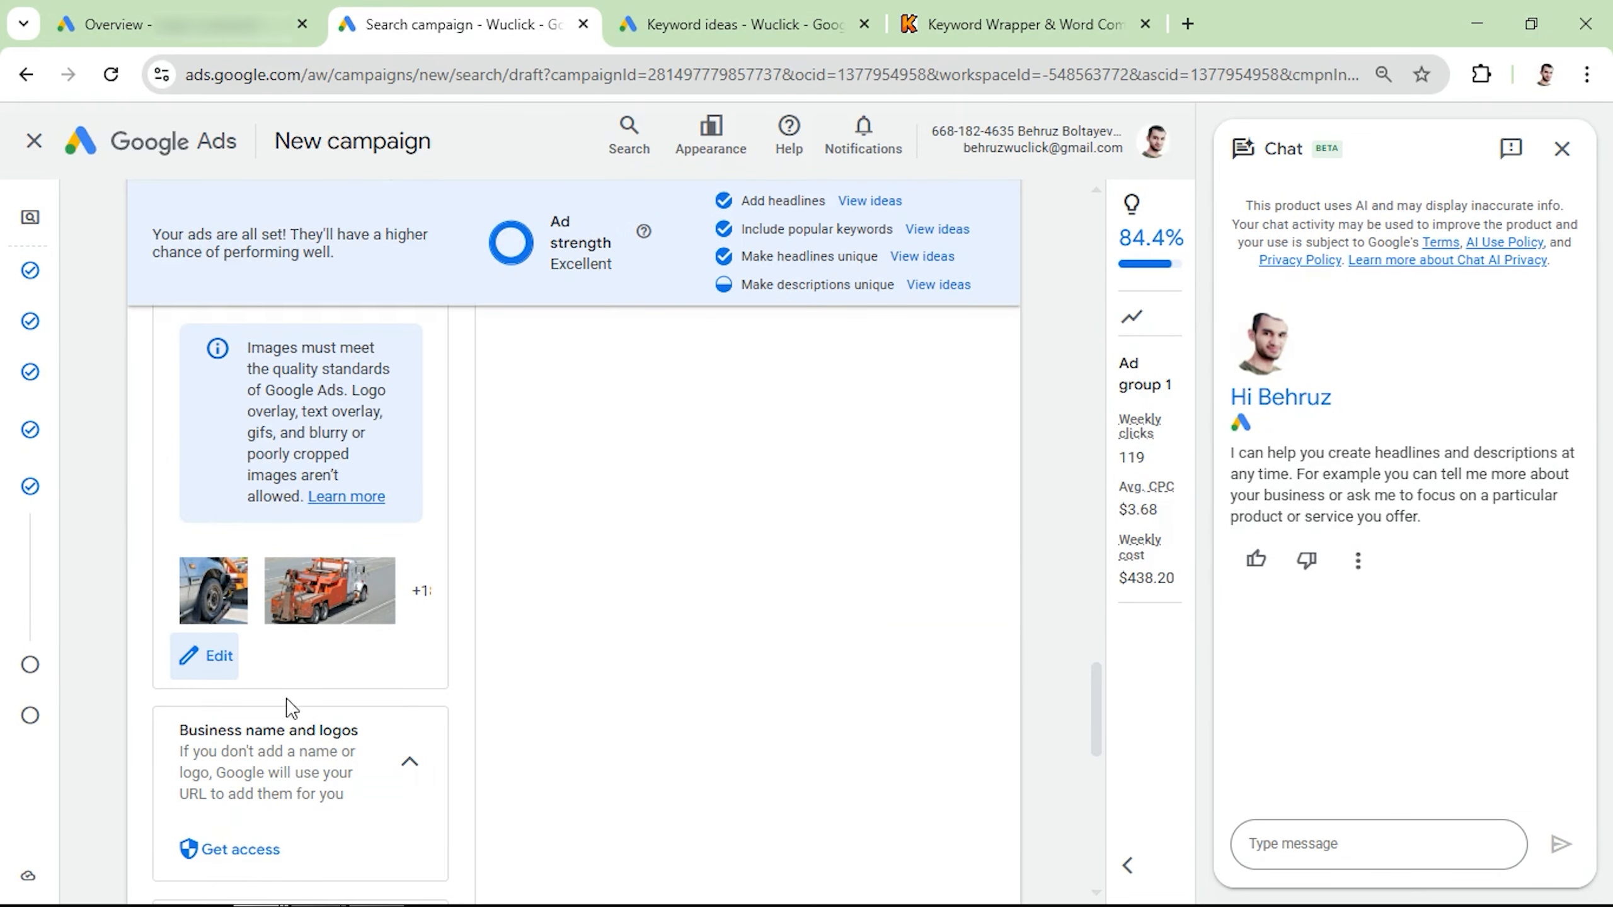
Start creating new campaign sitelinks and enter "About Us" and "Contact Us" as the first two sitelink texts
scroll(289, 709, down, 5)
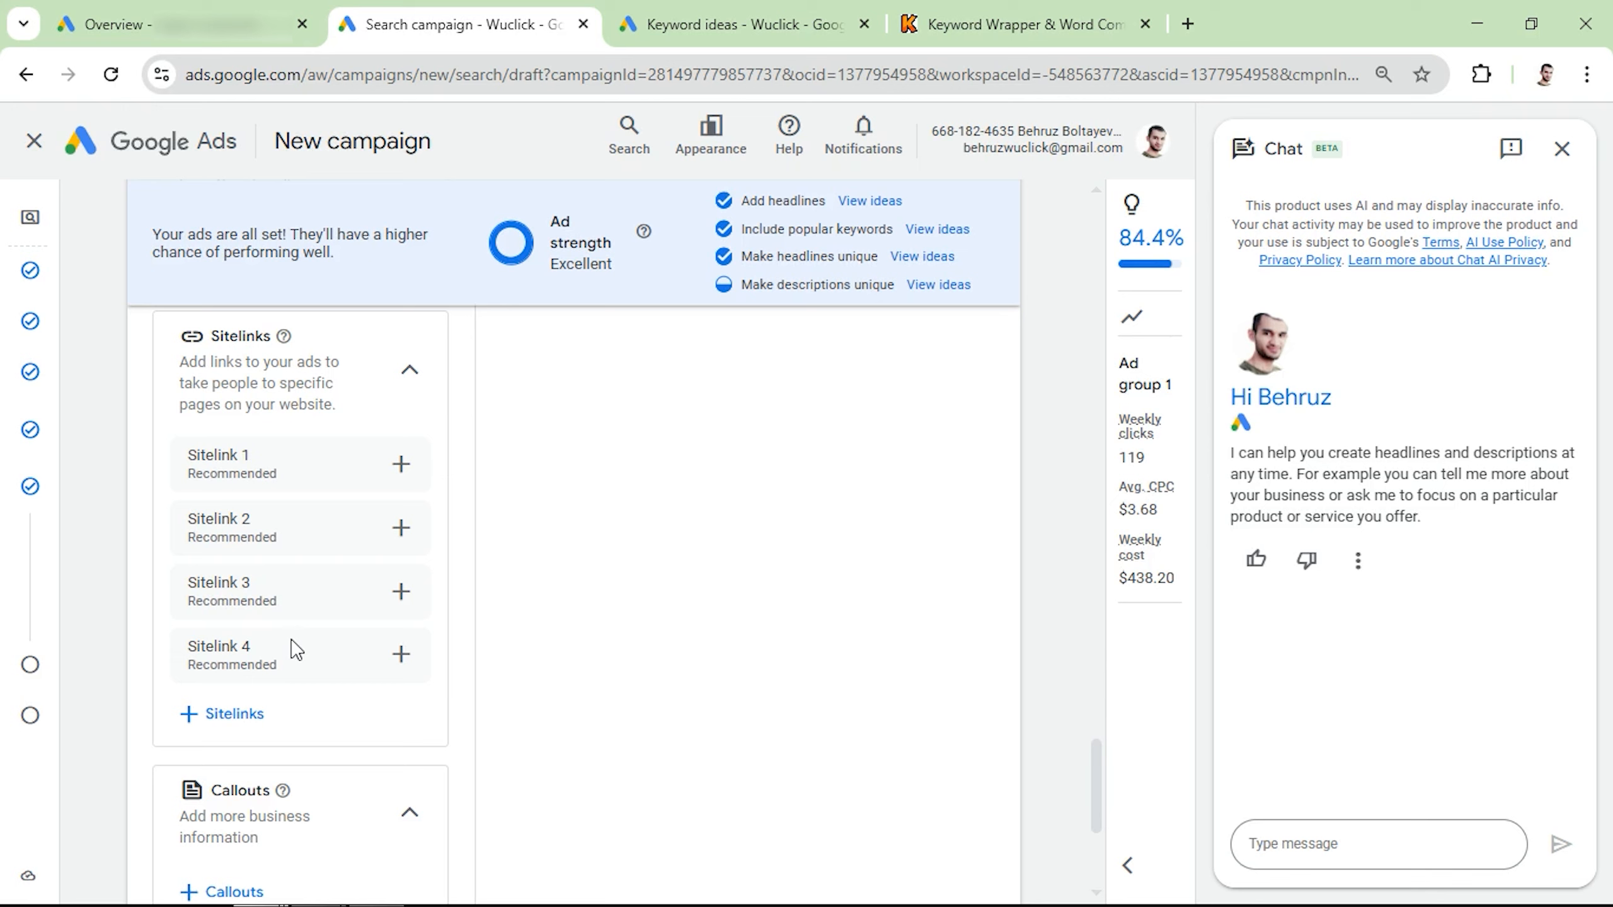
click(234, 715)
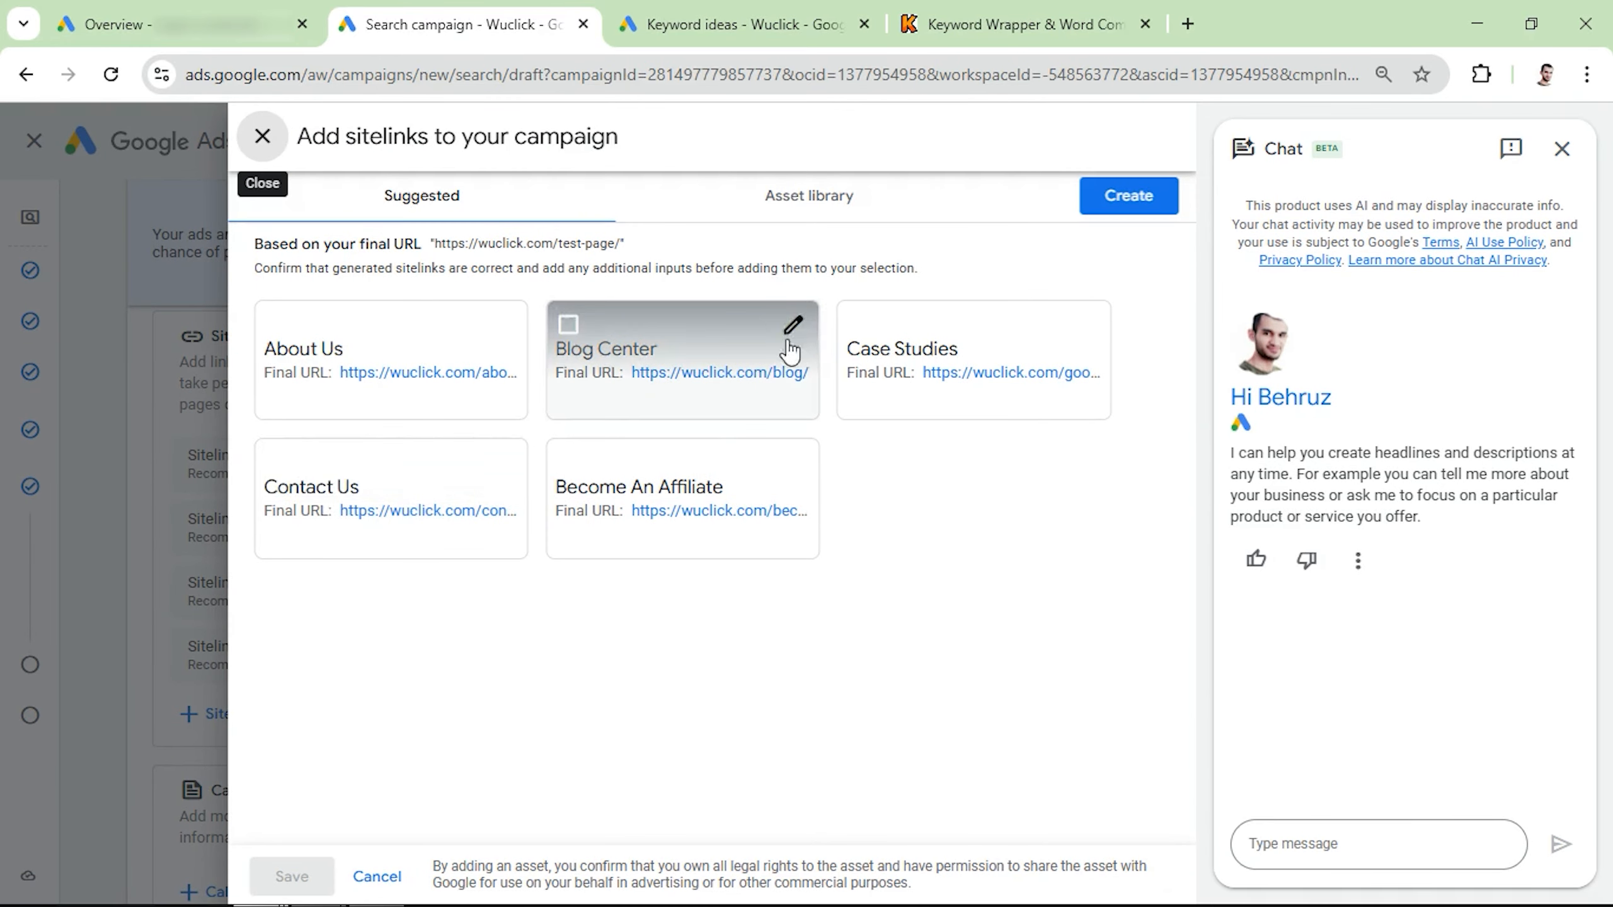
click(1128, 197)
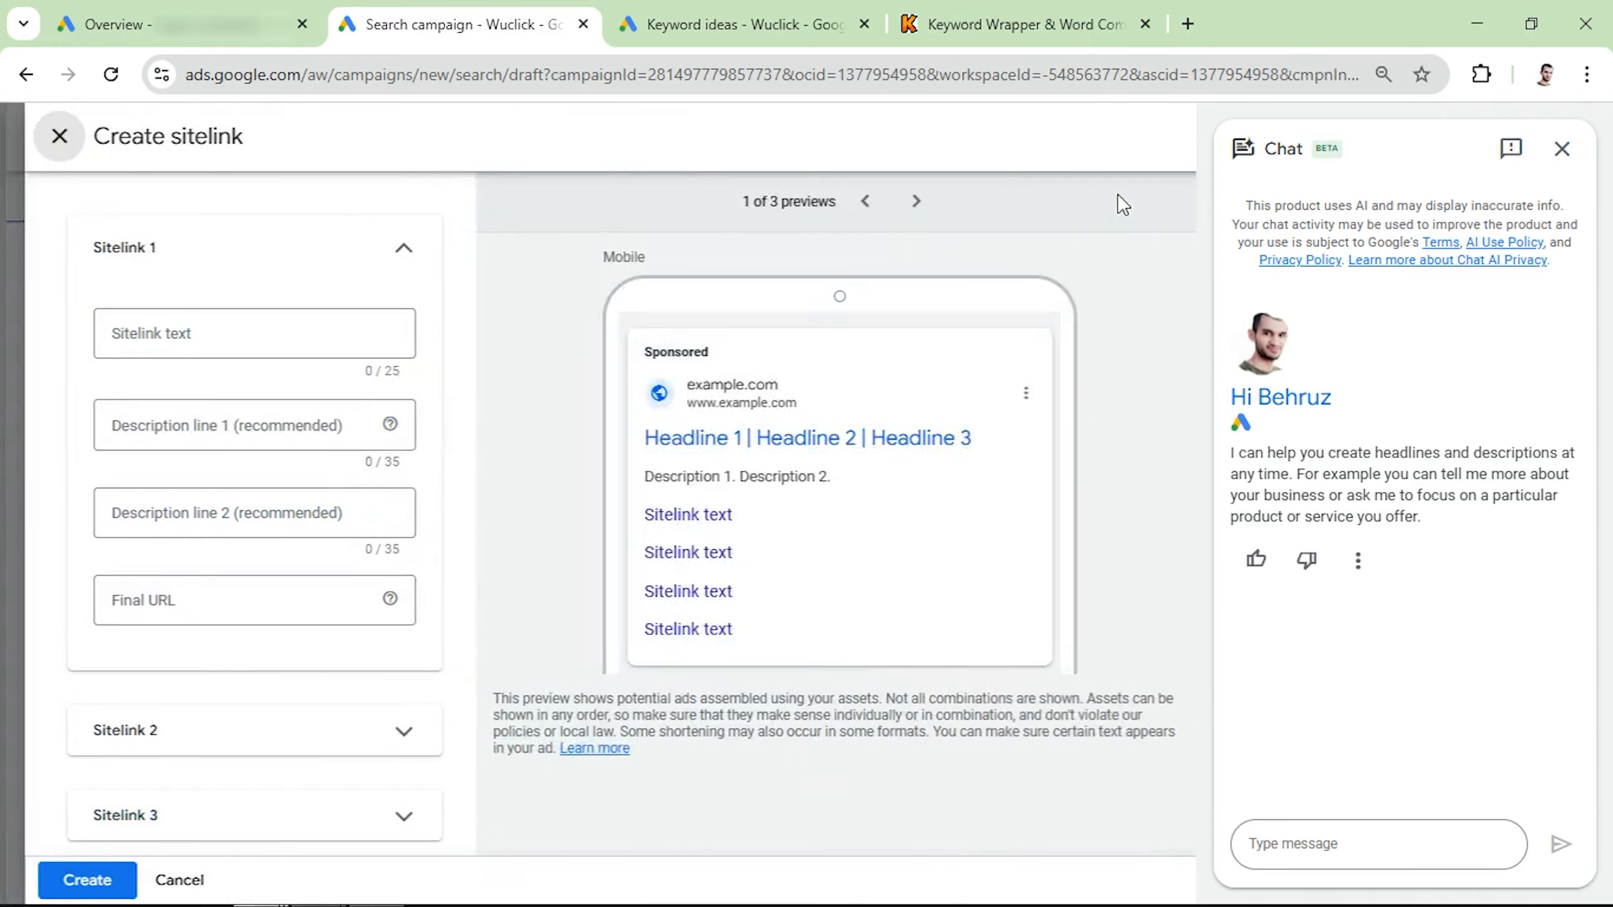
scroll(146, 658, down, 3)
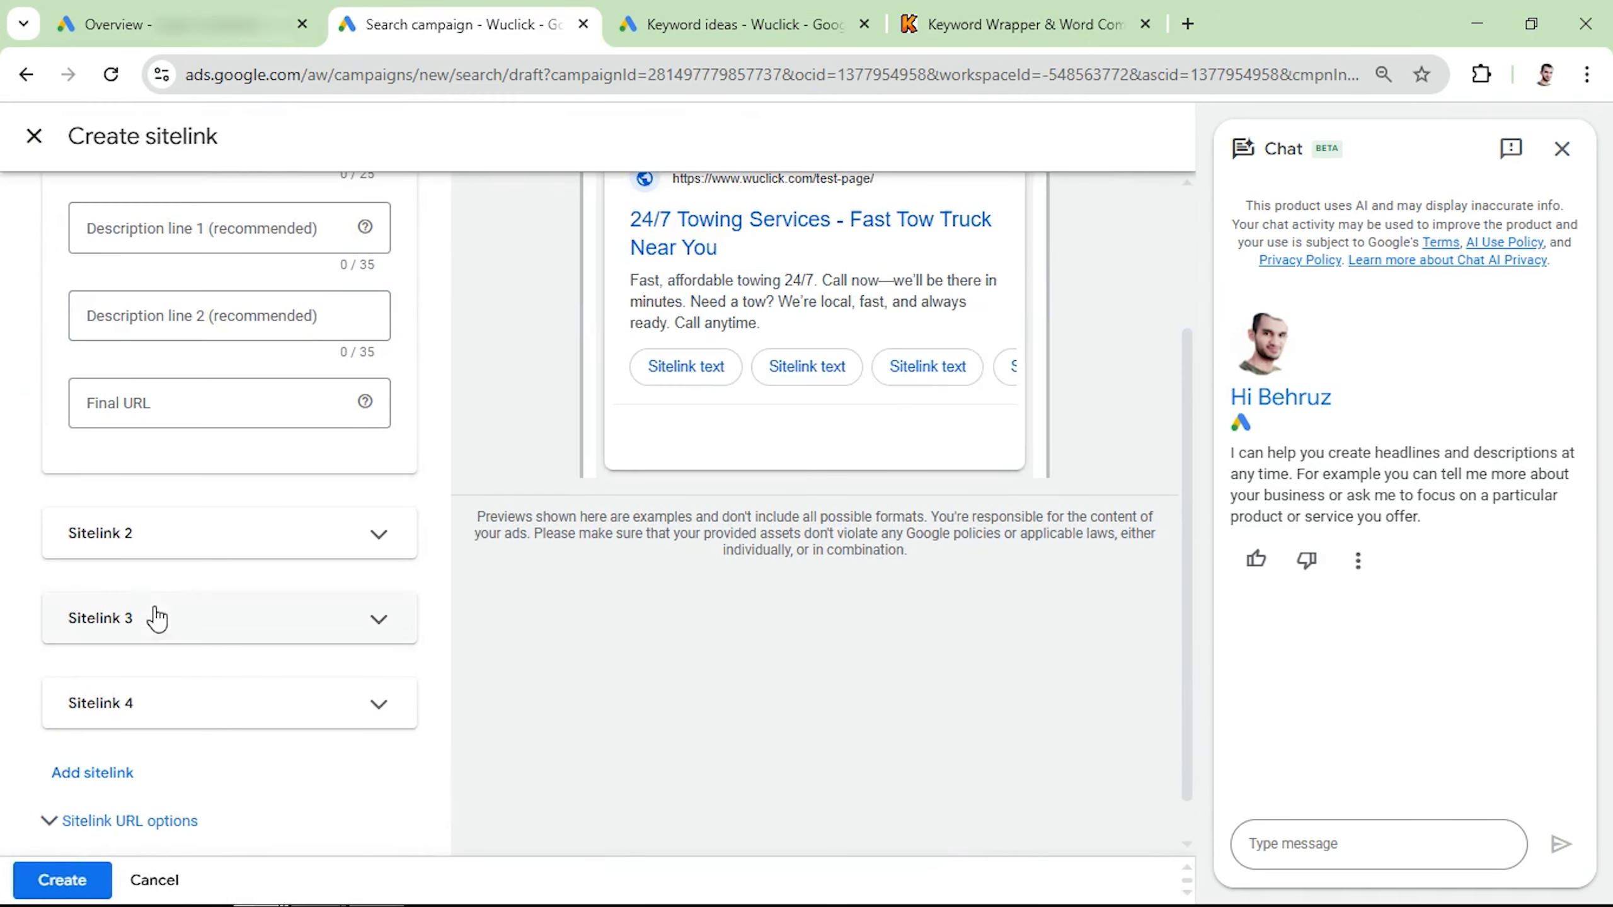
scroll(152, 612, up, 3)
text(About Us)
click(134, 730)
click(126, 634)
text(Contact Us)
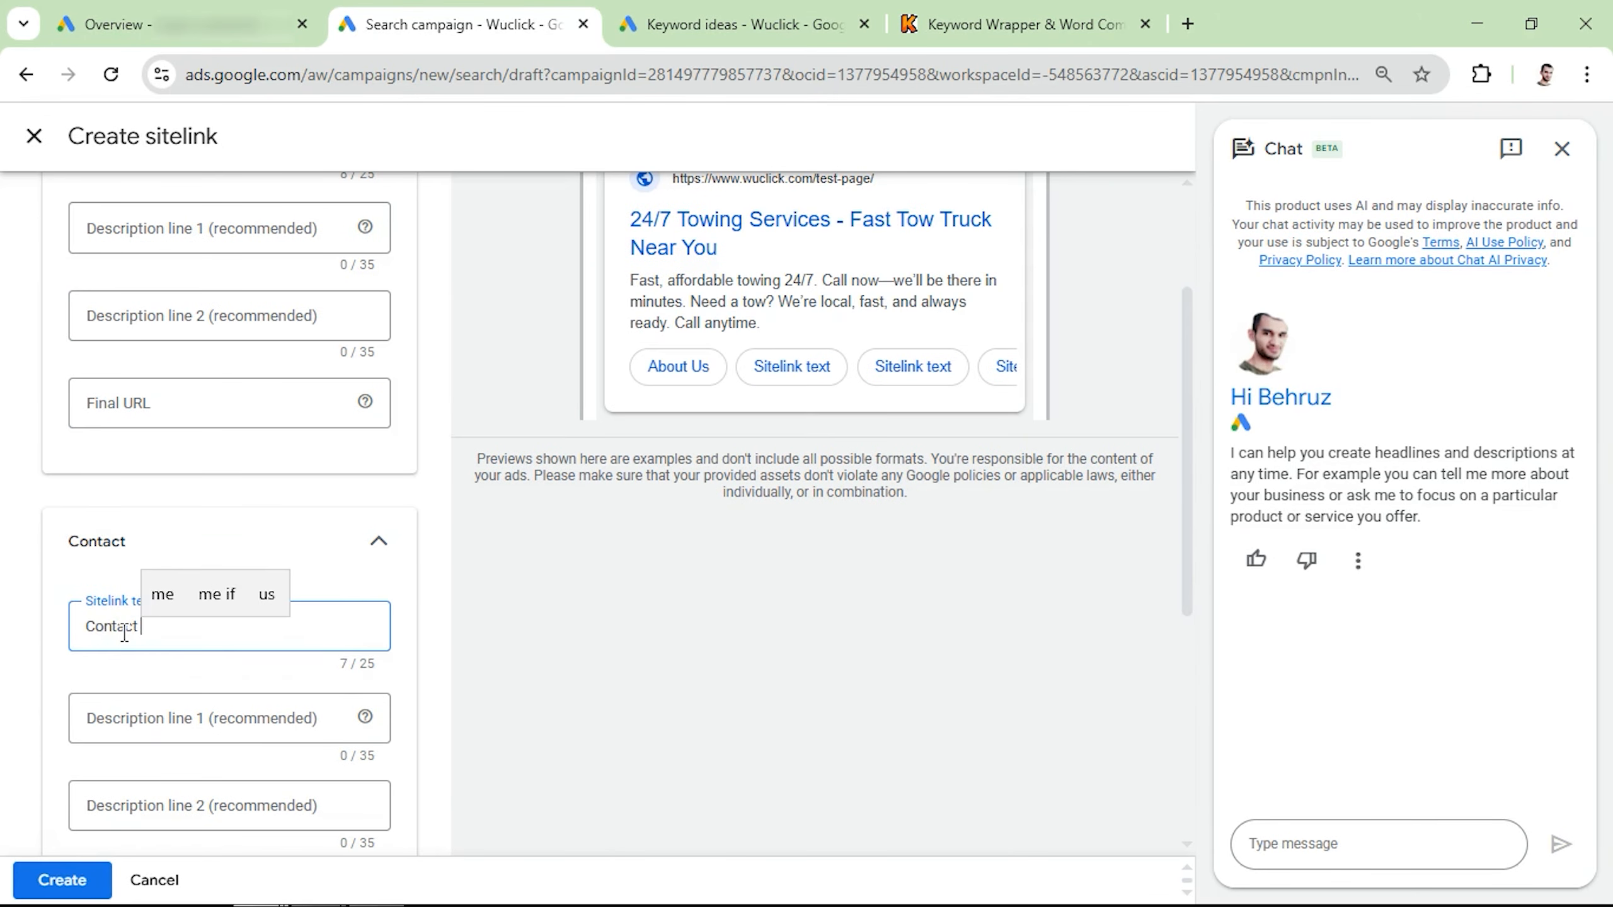
Fill in a "Services" sitelink and a "Reviews" sitelink, giving Reviews the final URL Wuclick.com/reviews
click(120, 588)
click(118, 649)
click(128, 668)
click(130, 554)
text(Reviews)
click(111, 624)
text(Wuclick.com/reviews)
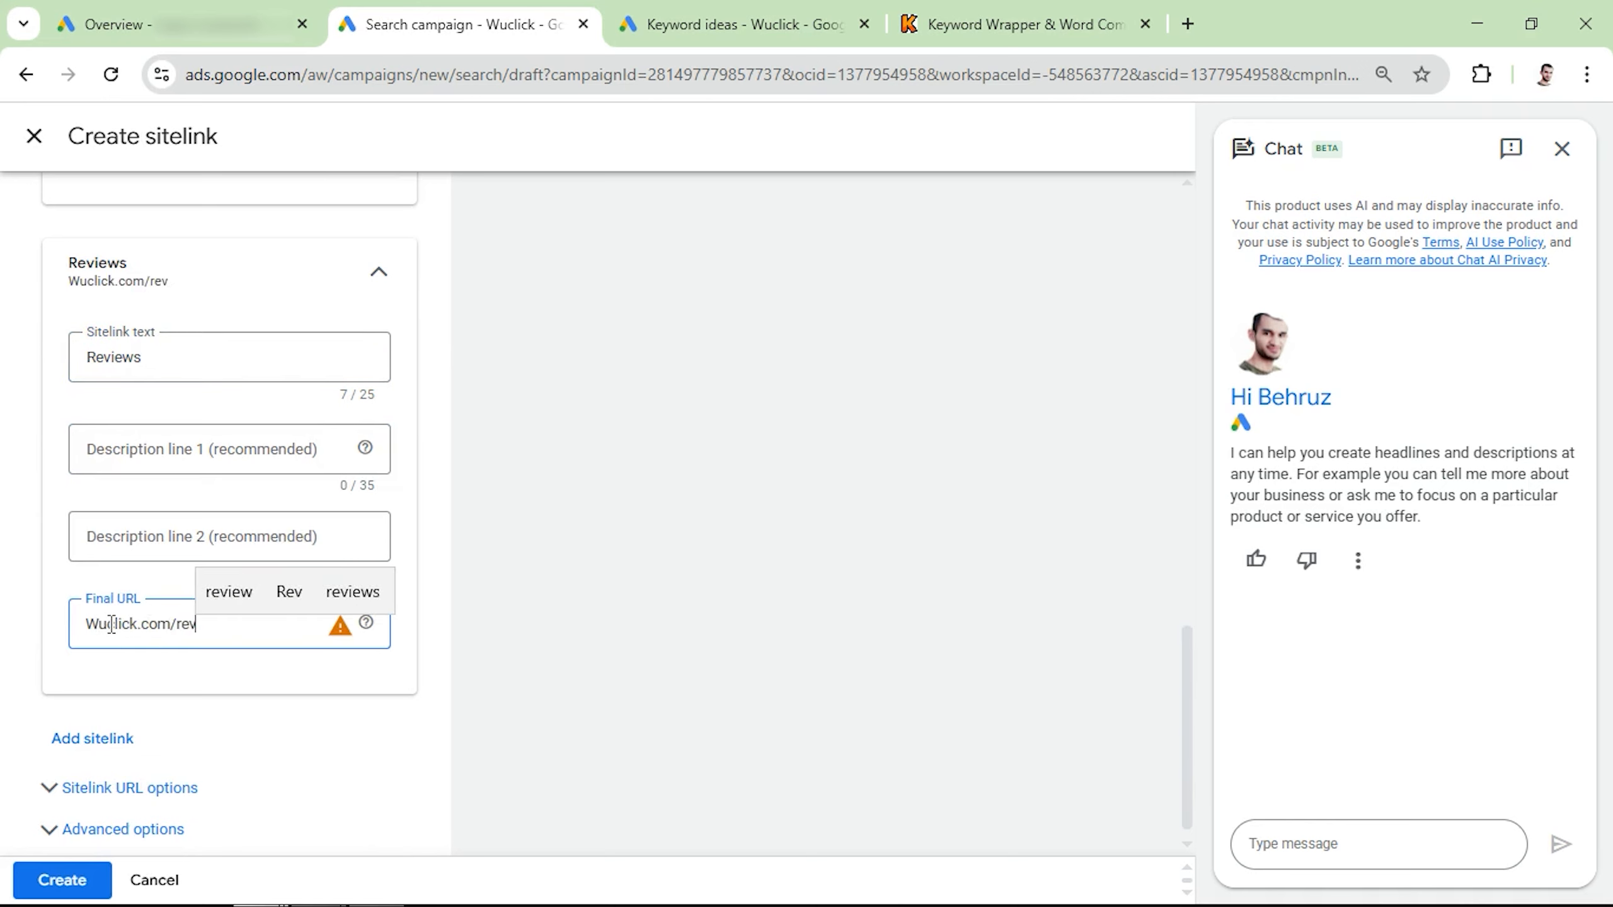
Set the final URLs to wuclick.com/contact for Contact Us and wuclick.com/about for About Us
scroll(102, 445, up, 10)
click(119, 629)
text(wuclick.com)
scroll(117, 637, up, 6)
click(120, 547)
text(wuclick.com/about)
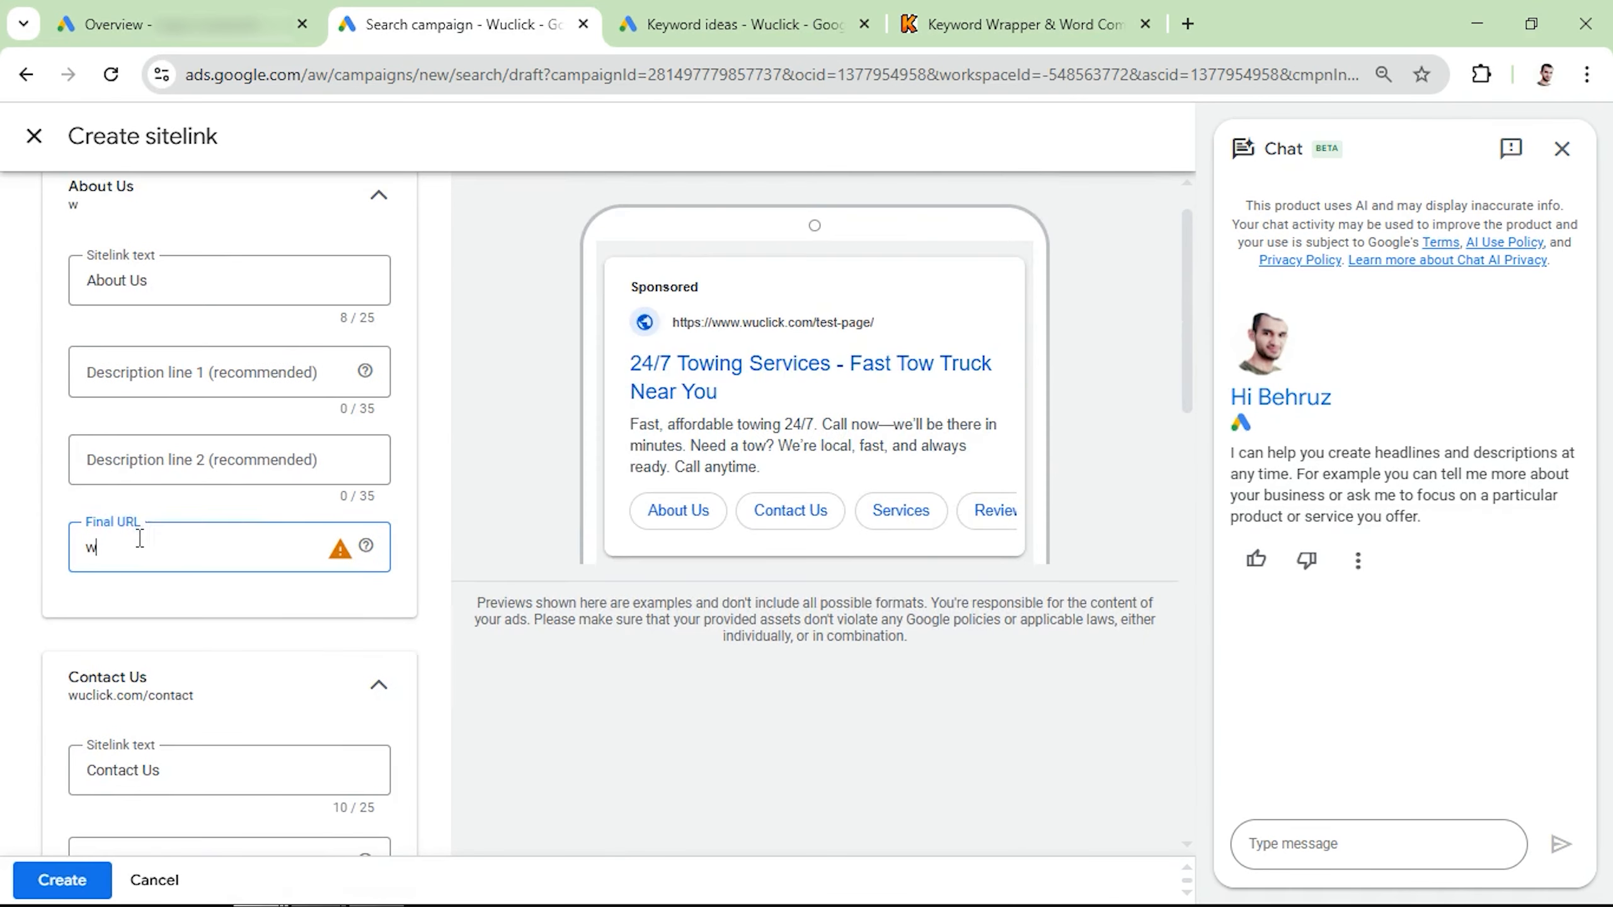
Check the four sitelink entries, create them and save them to the campaign
scroll(107, 594, down, 15)
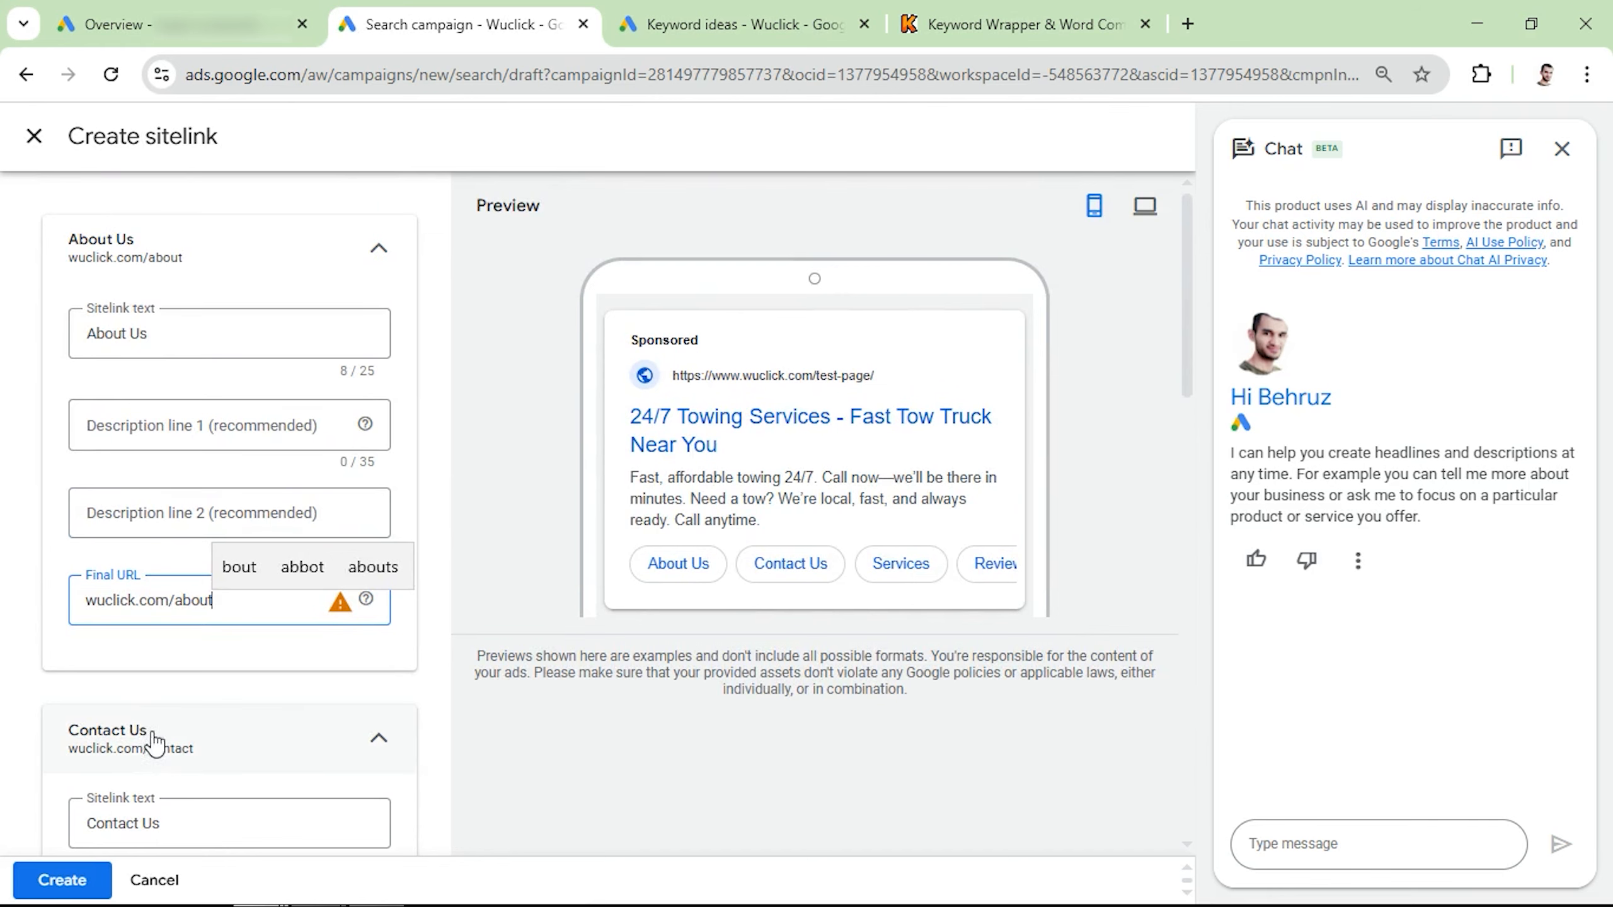
scroll(155, 742, down, 13)
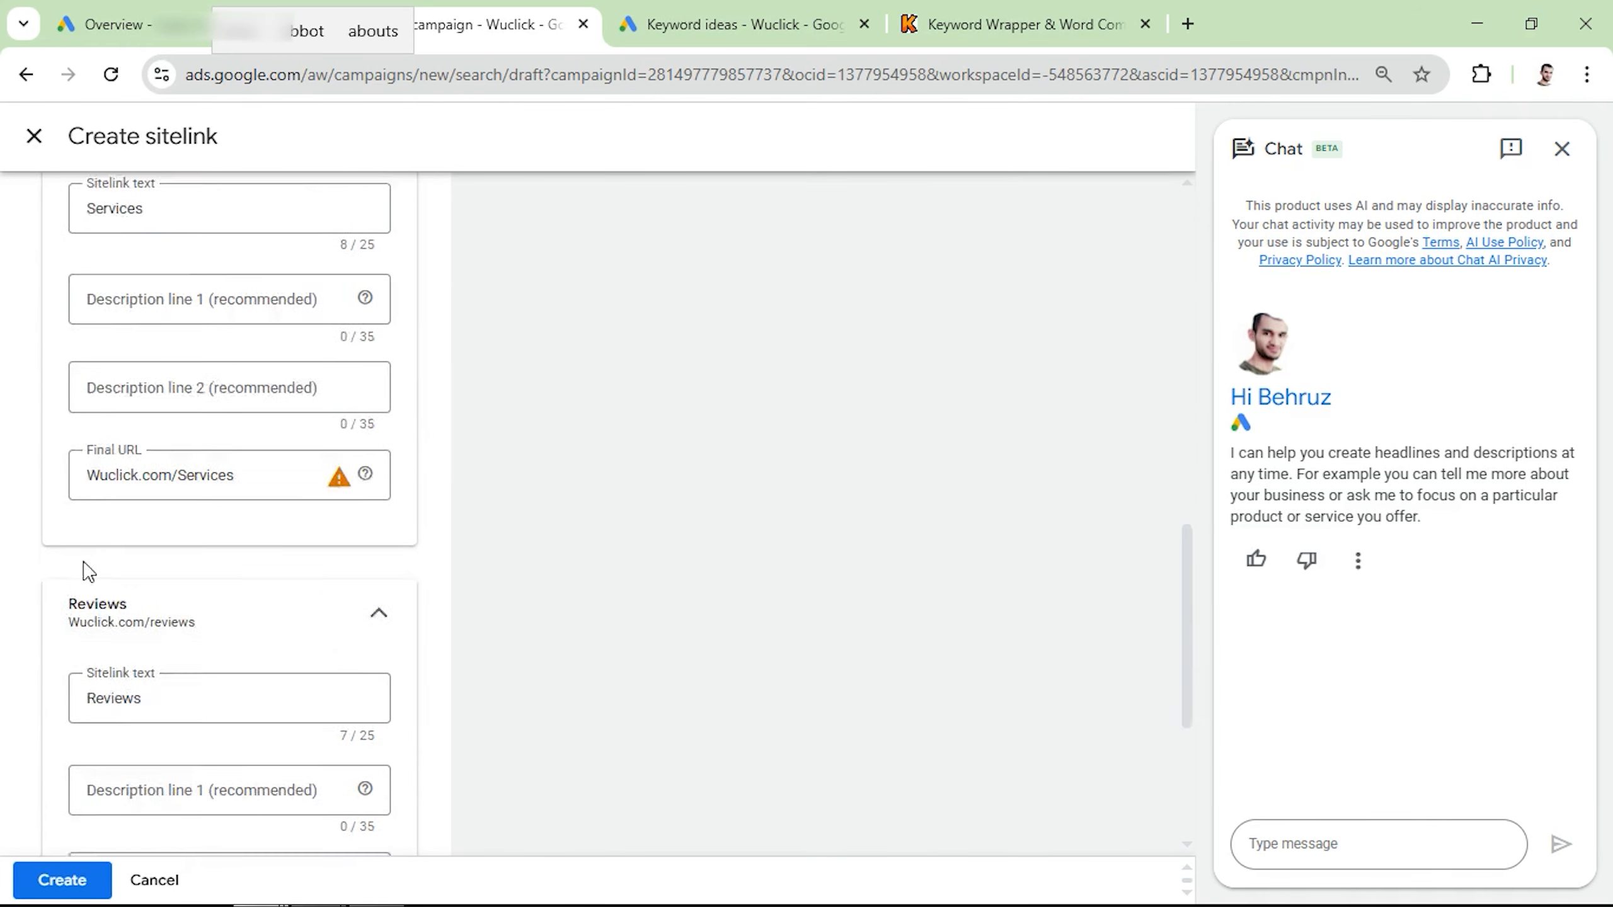
scroll(108, 603, down, 5)
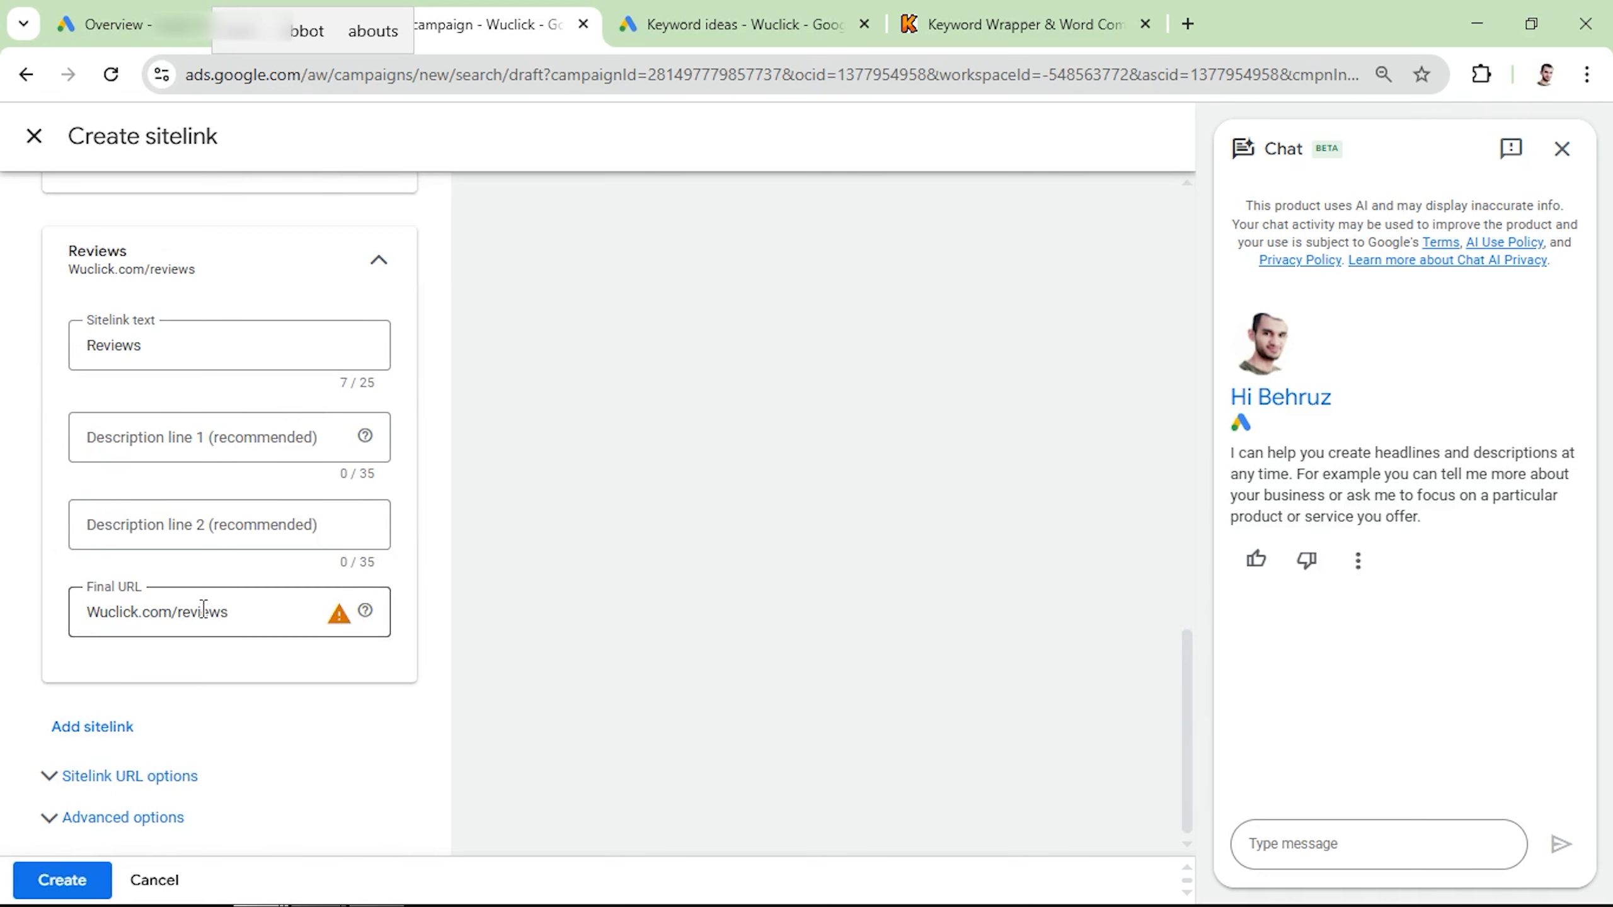
scroll(224, 612, up, 15)
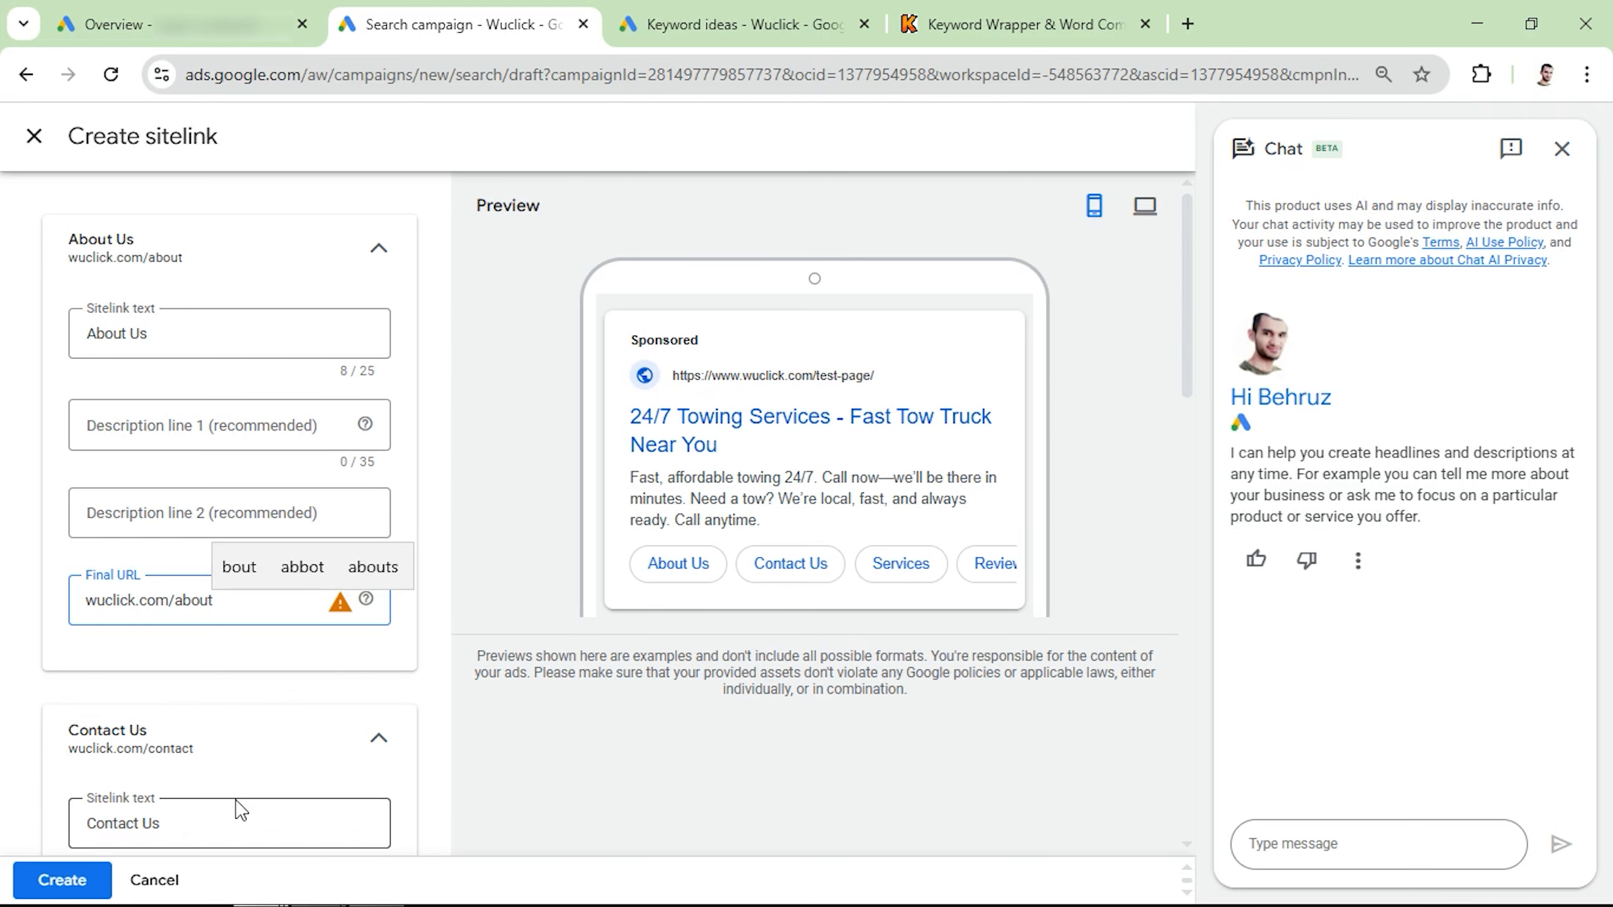
click(60, 877)
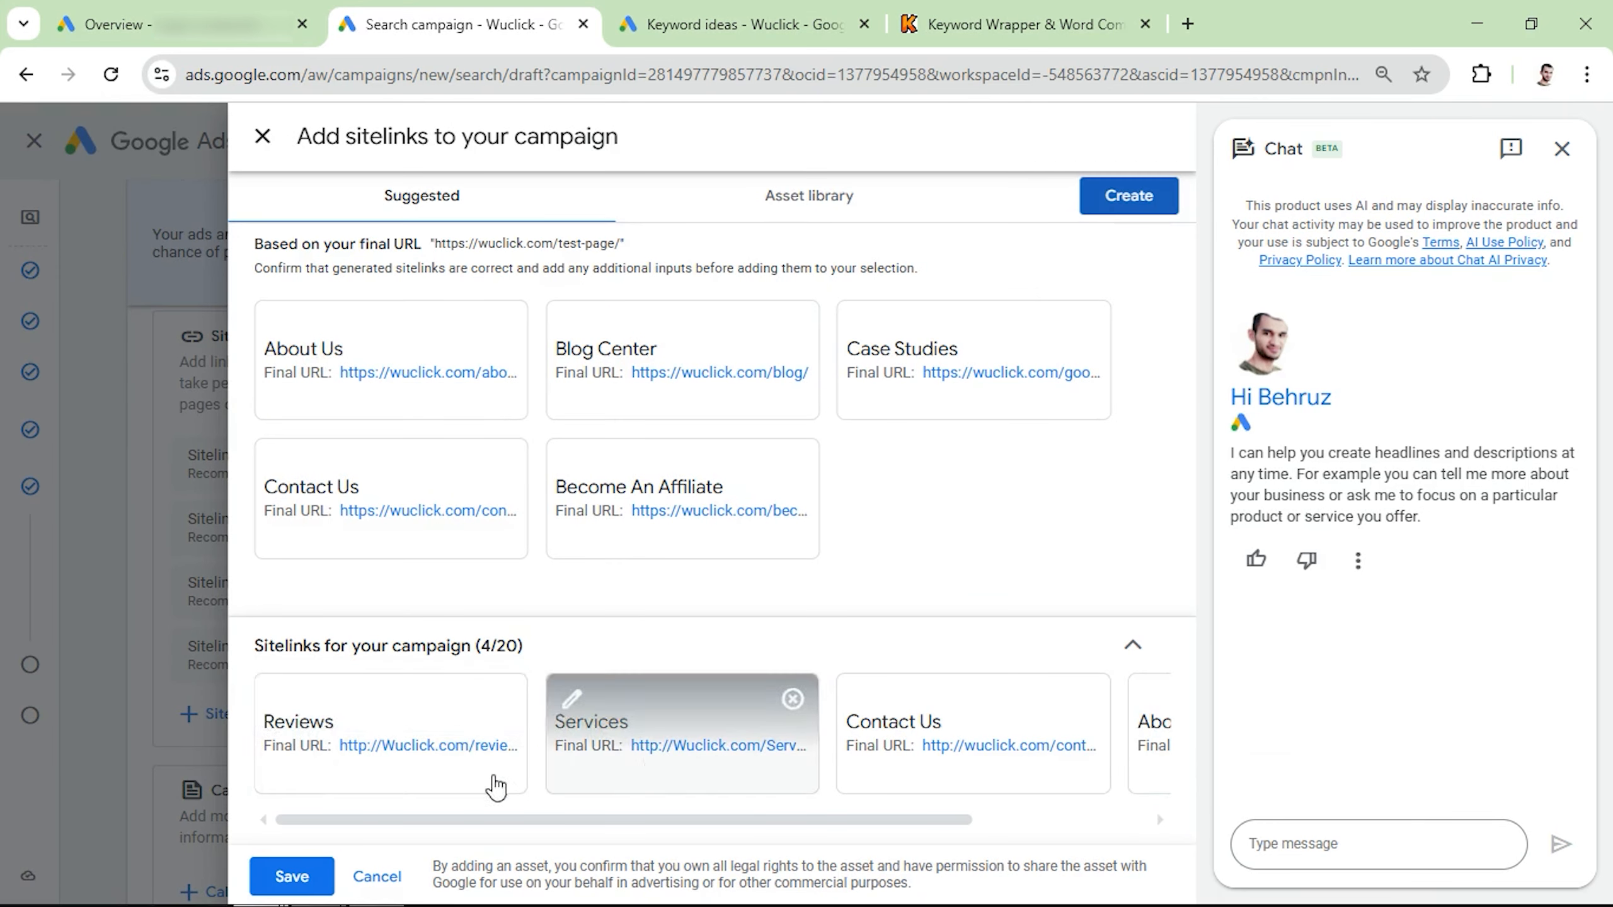
click(287, 881)
Create and apply callouts Fast Response Times, Local Towing Experts, Licensed & Insured, Jumpstarts & Lockouts, Accident Recovery, 24/7 Emergency Towing, Affordable Rates and 500+ Happy Customers
scroll(232, 667, down, 5)
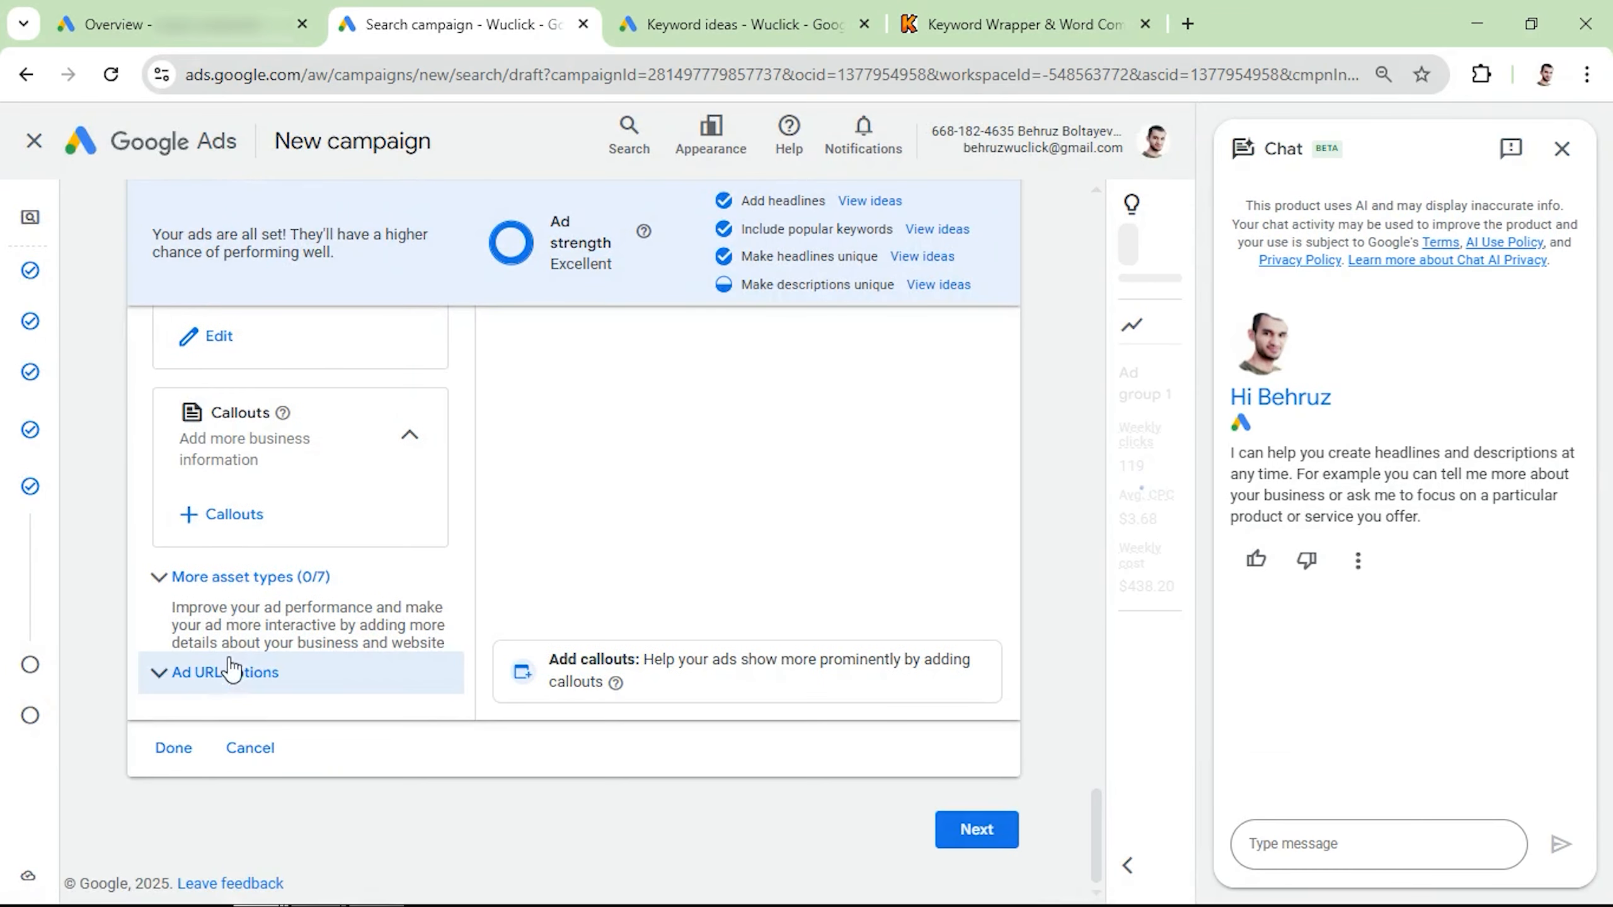
click(227, 518)
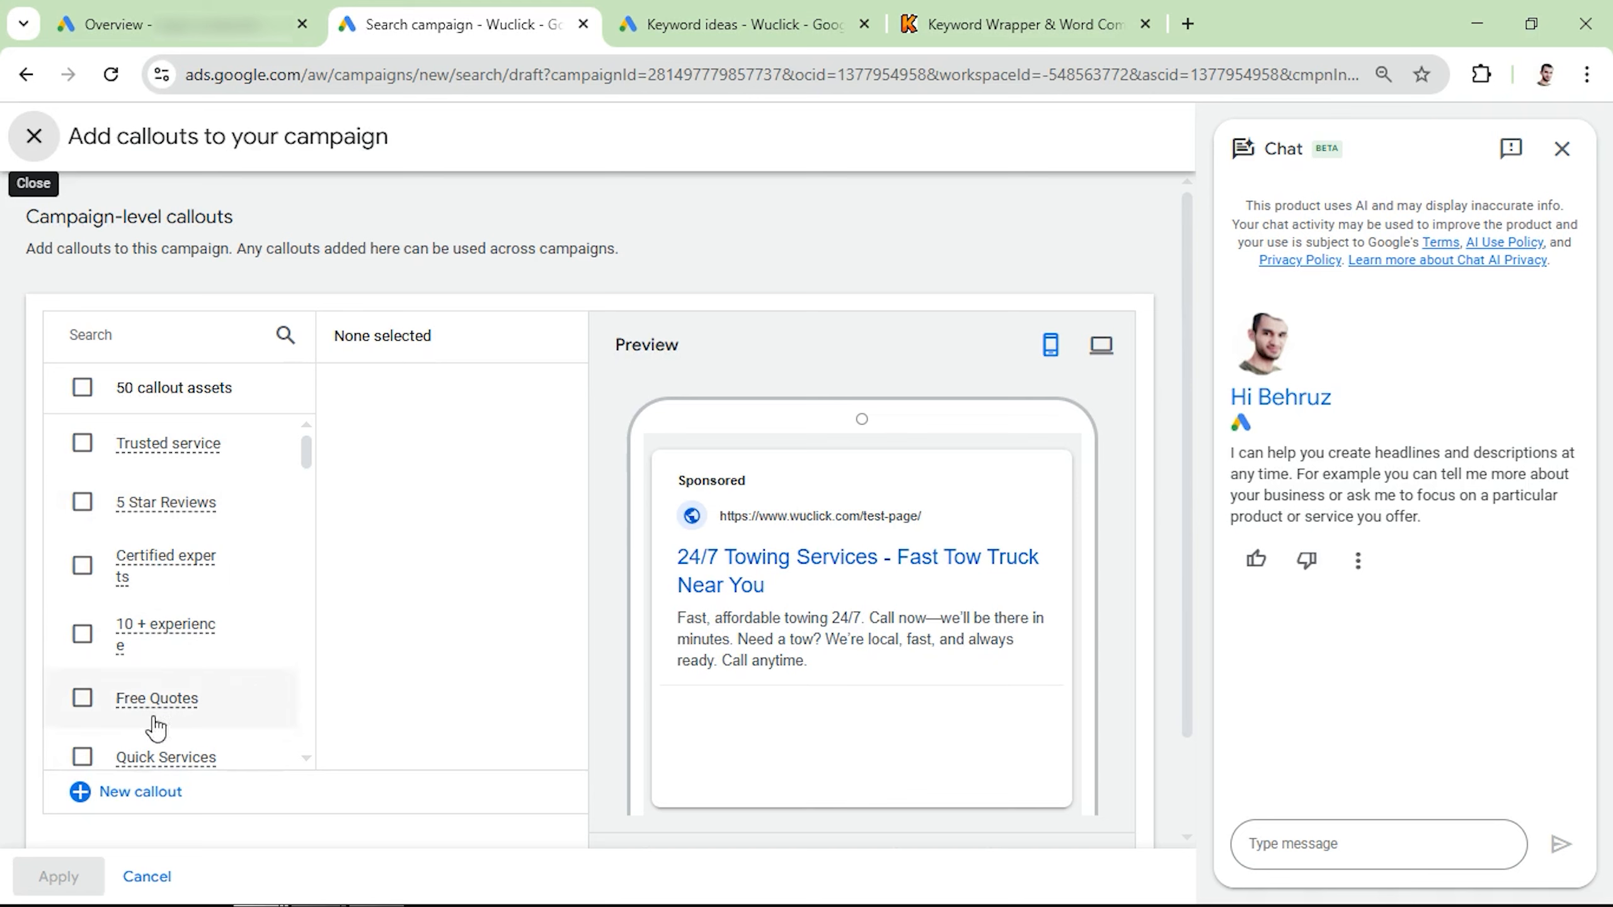
click(117, 793)
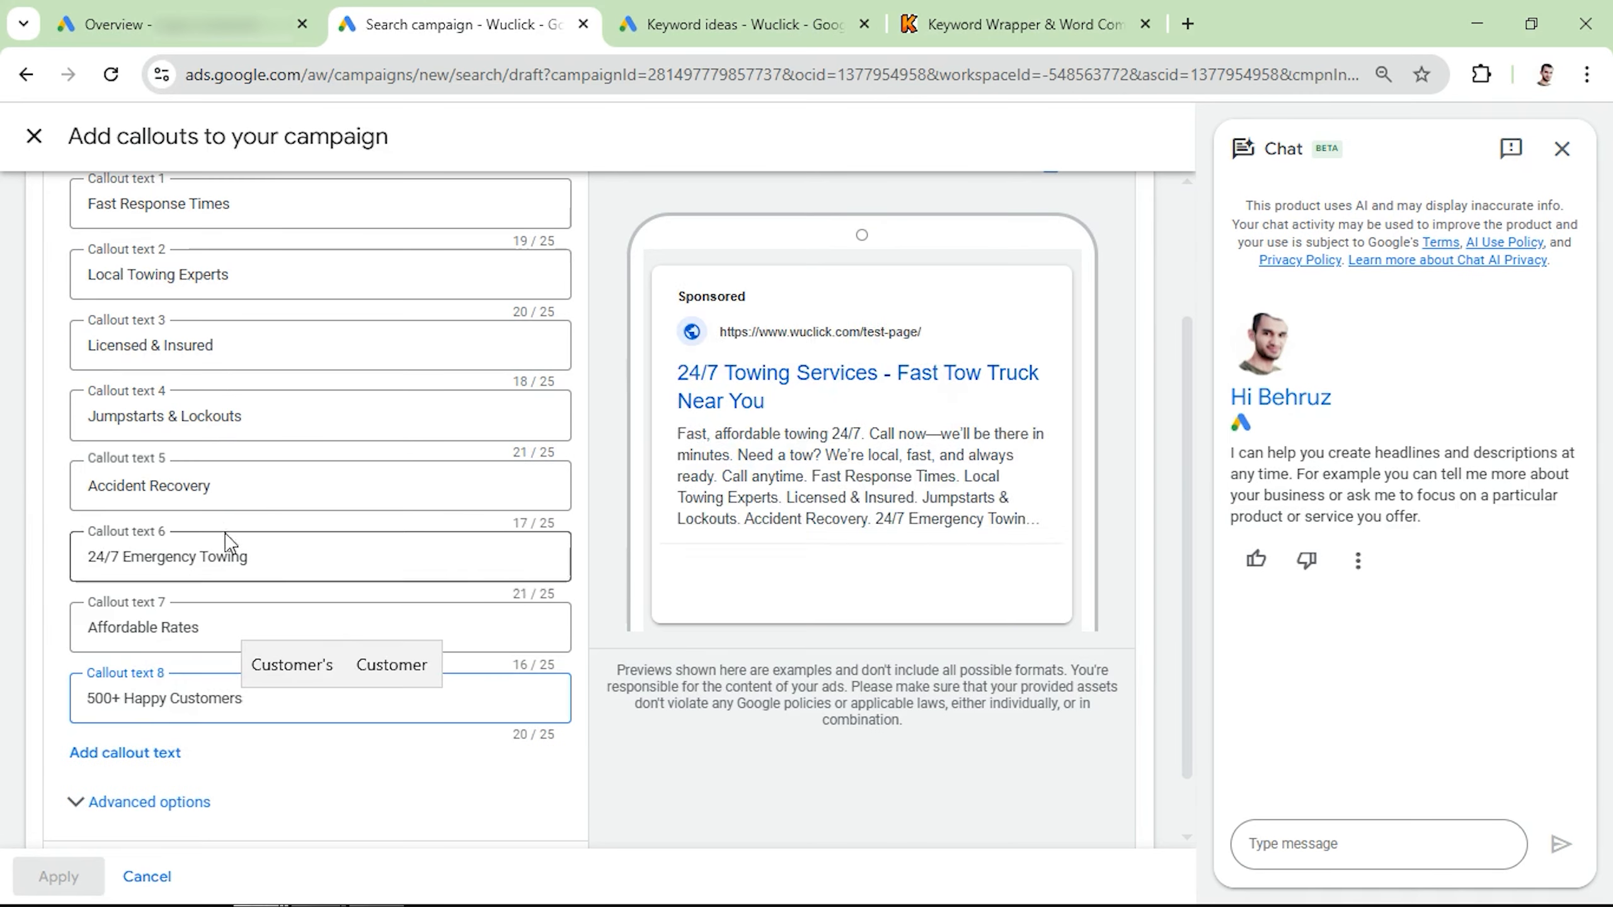
scroll(217, 534, up, 3)
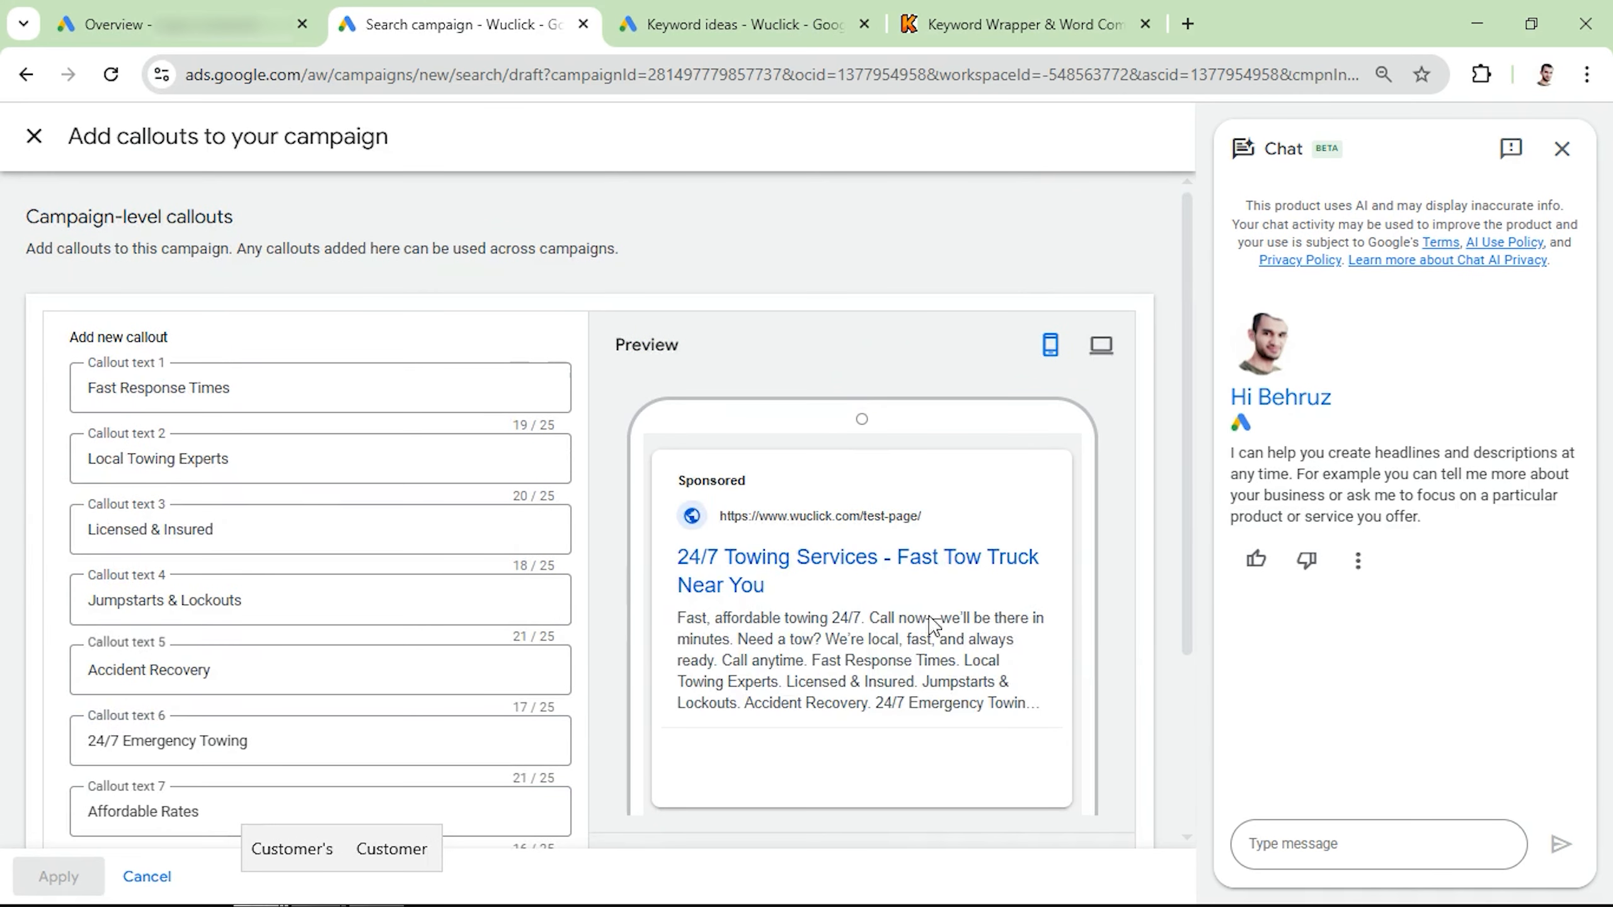
scroll(282, 414, down, 3)
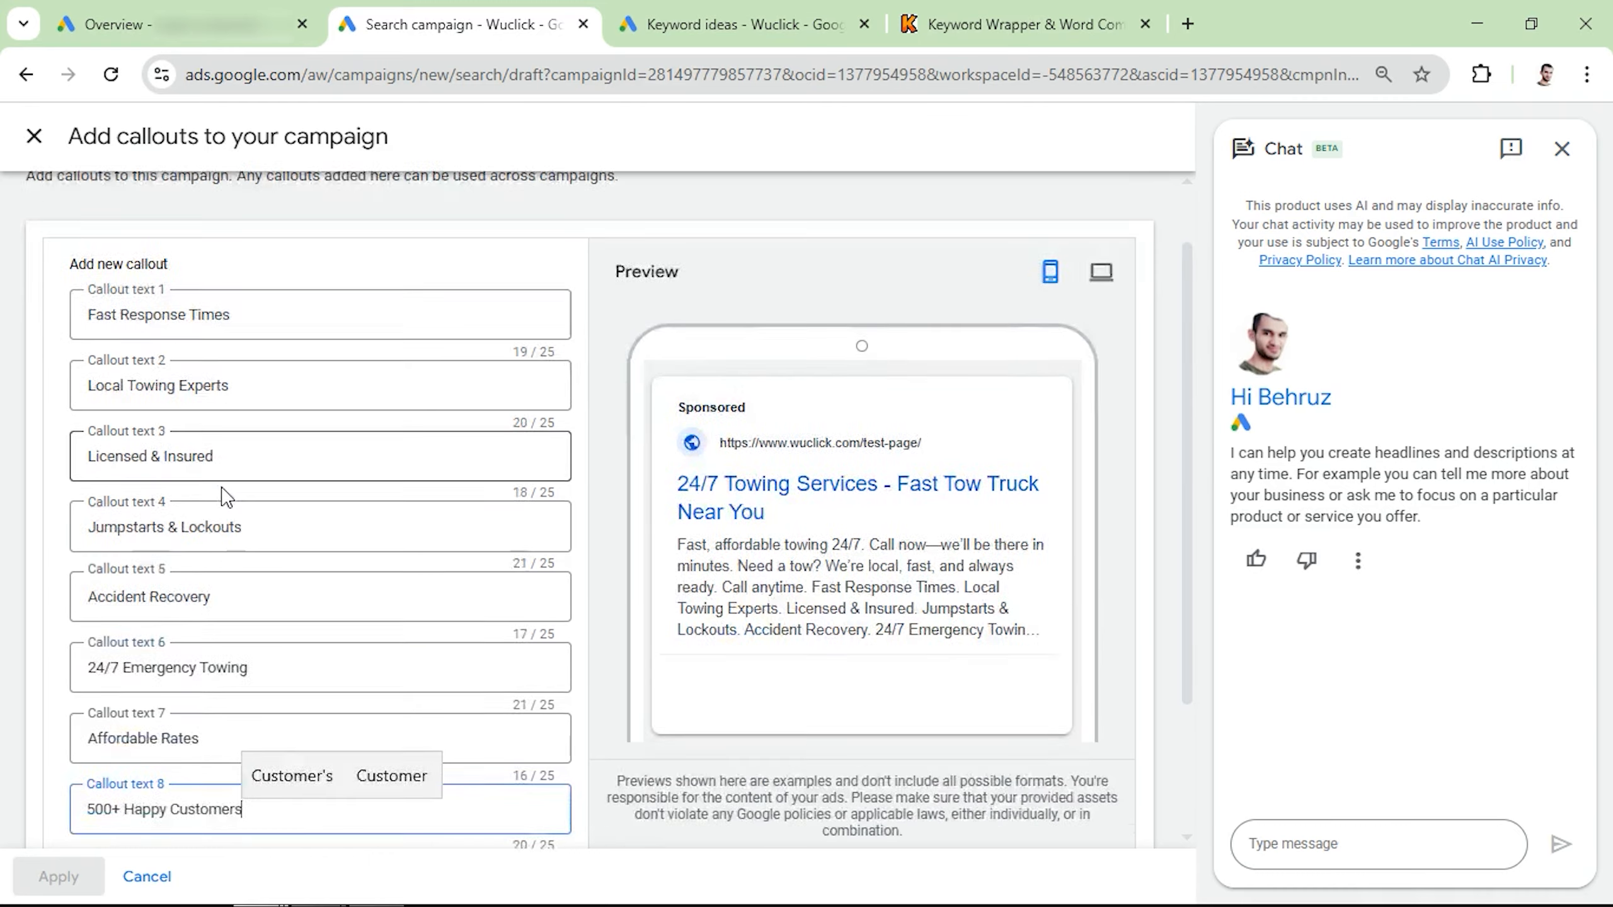
scroll(220, 500, up, 3)
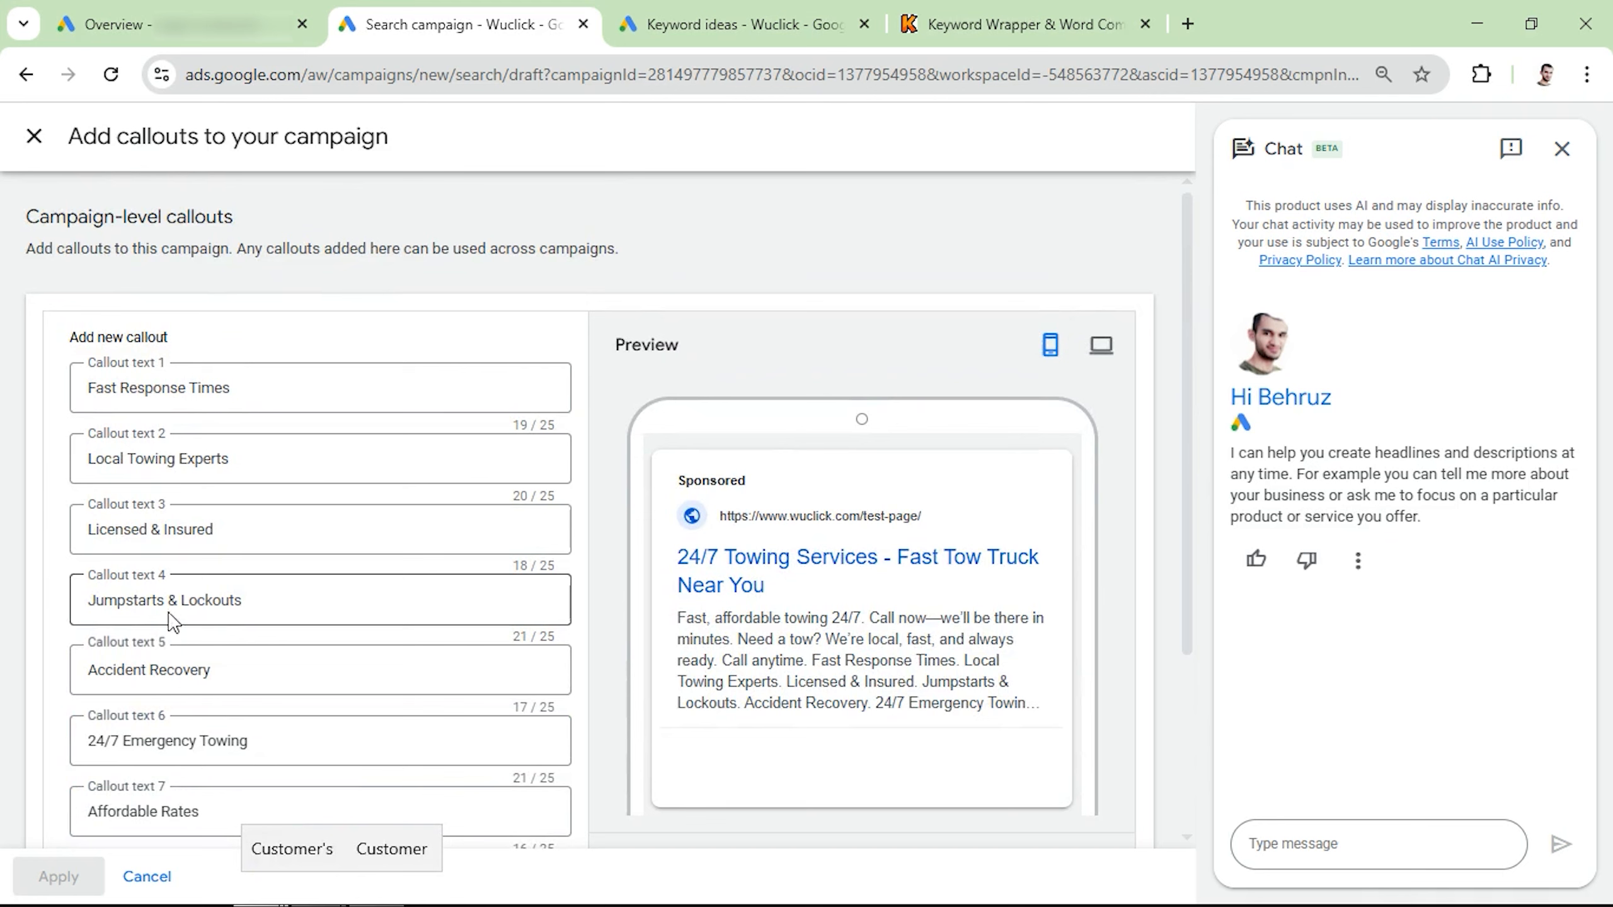
scroll(159, 695, down, 3)
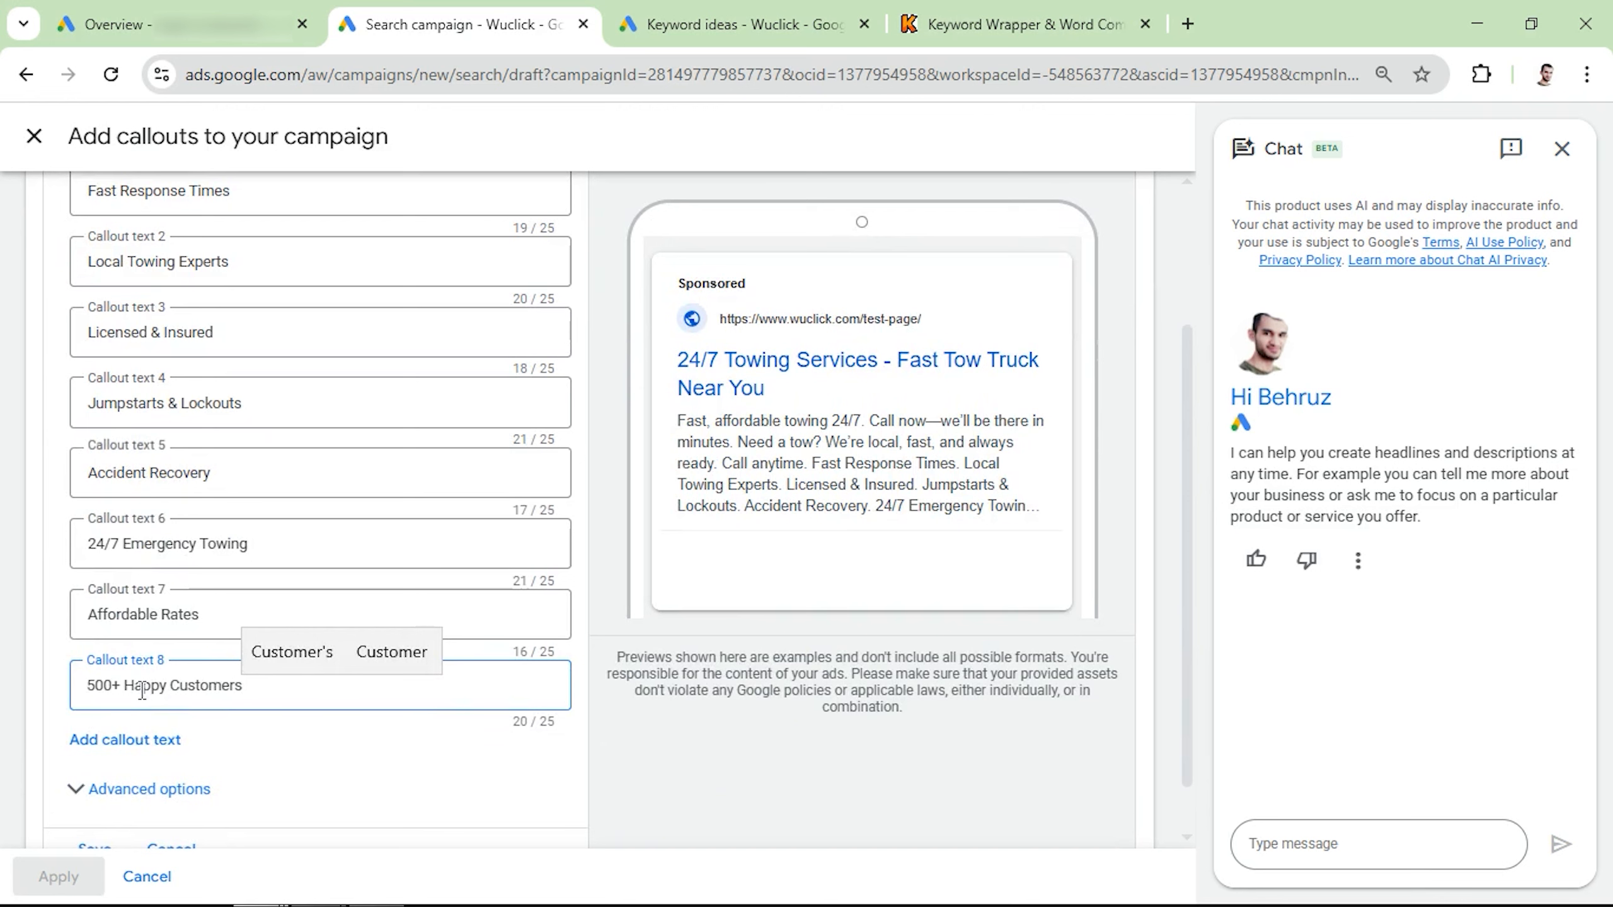
scroll(117, 711, down, 1)
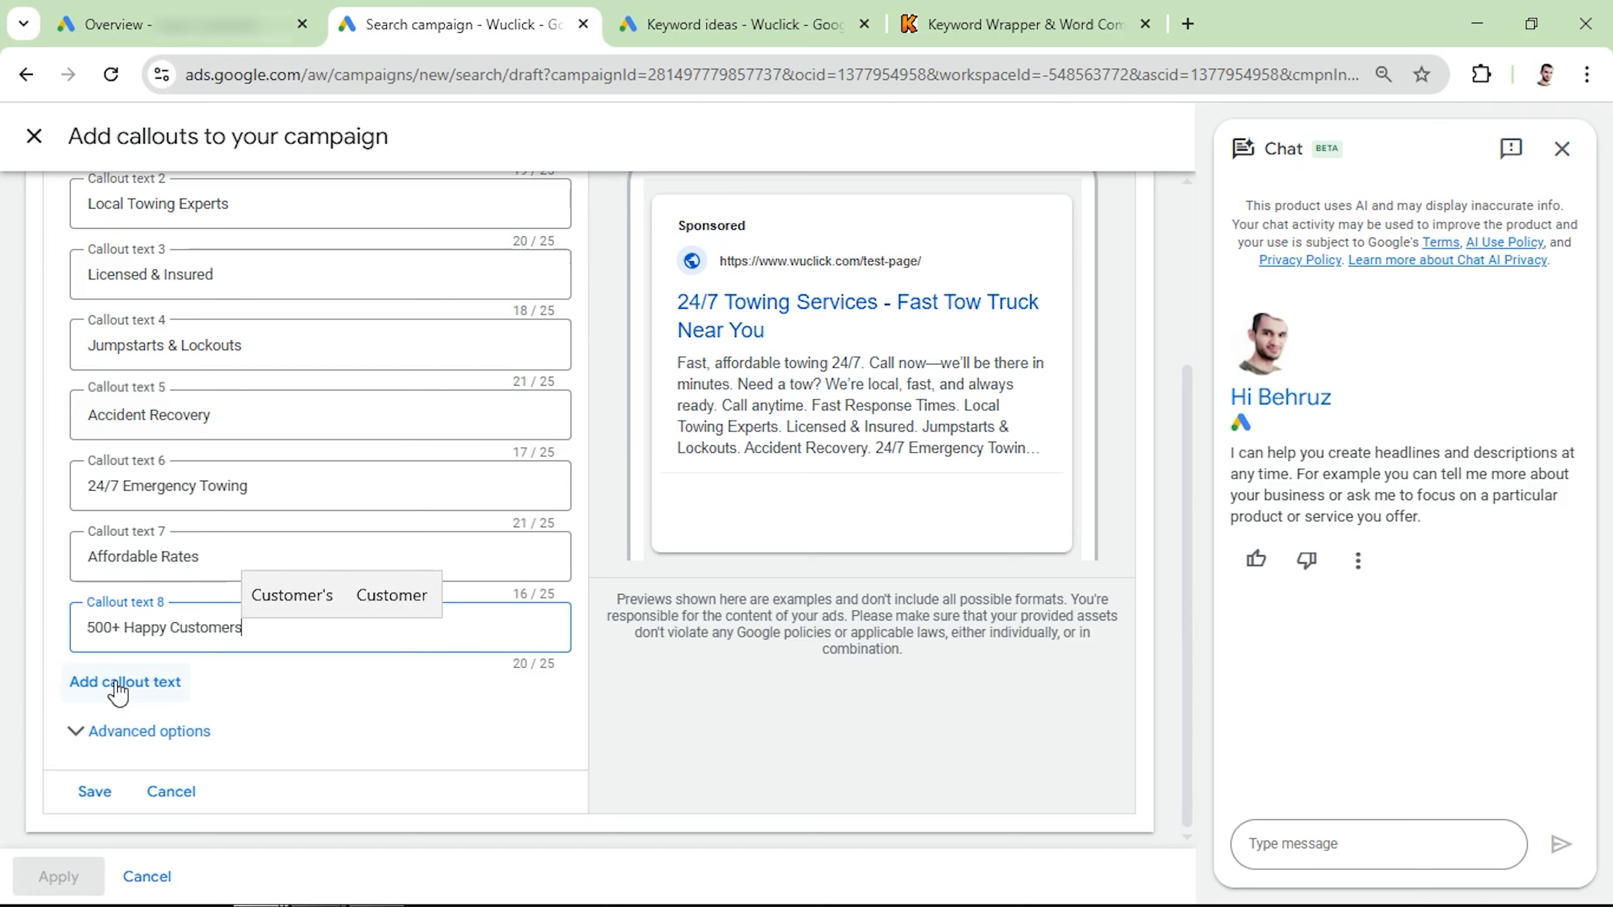
click(91, 799)
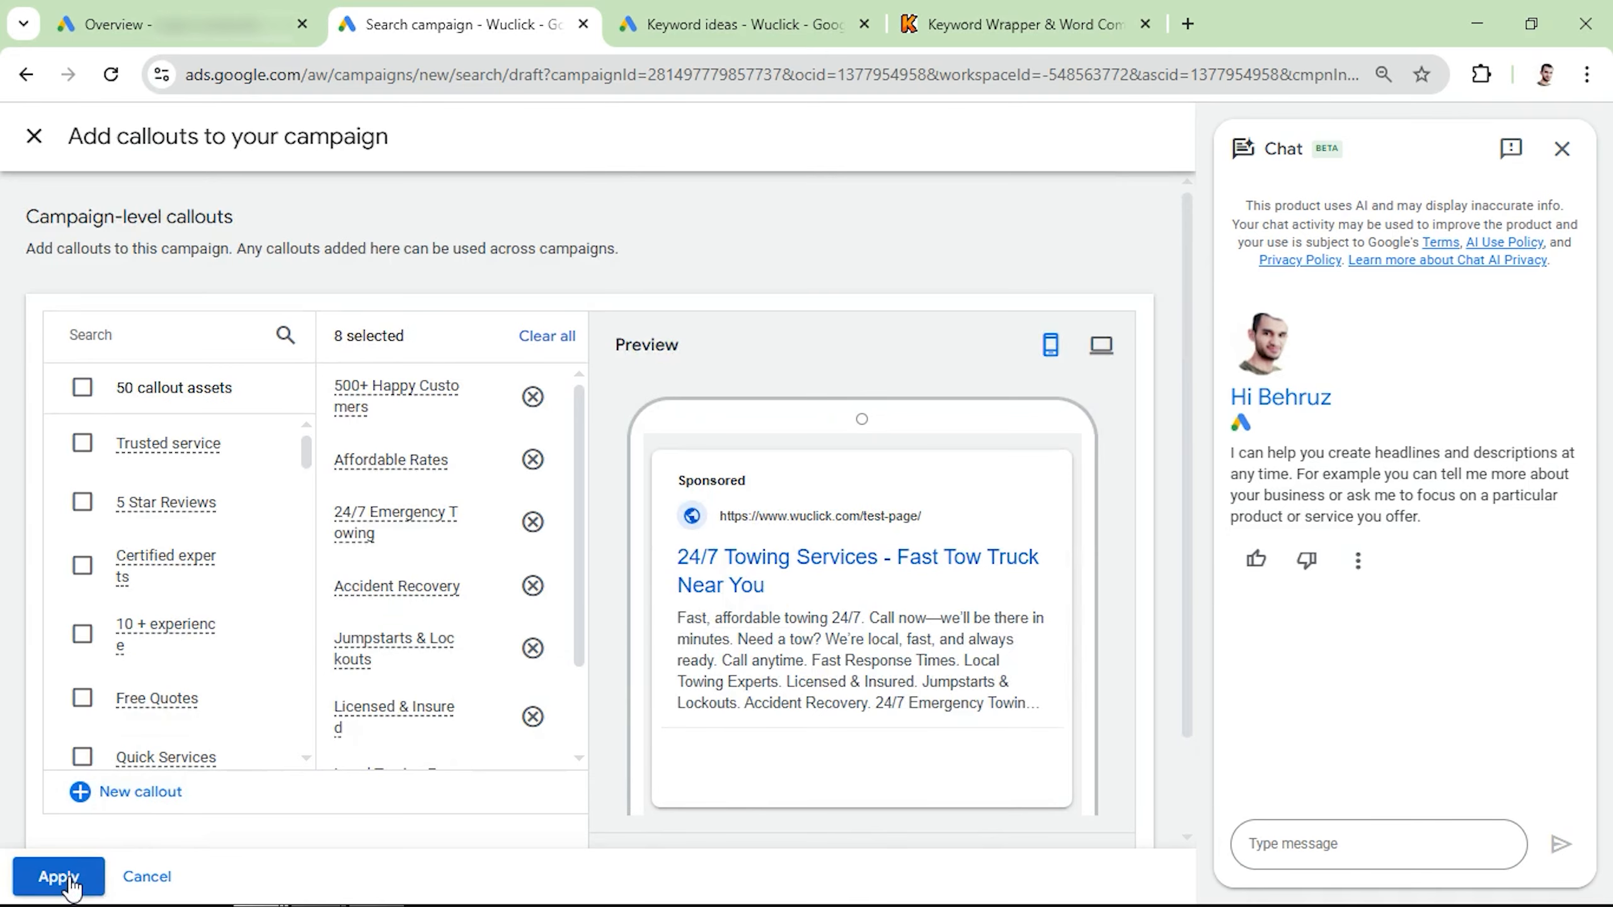
click(64, 880)
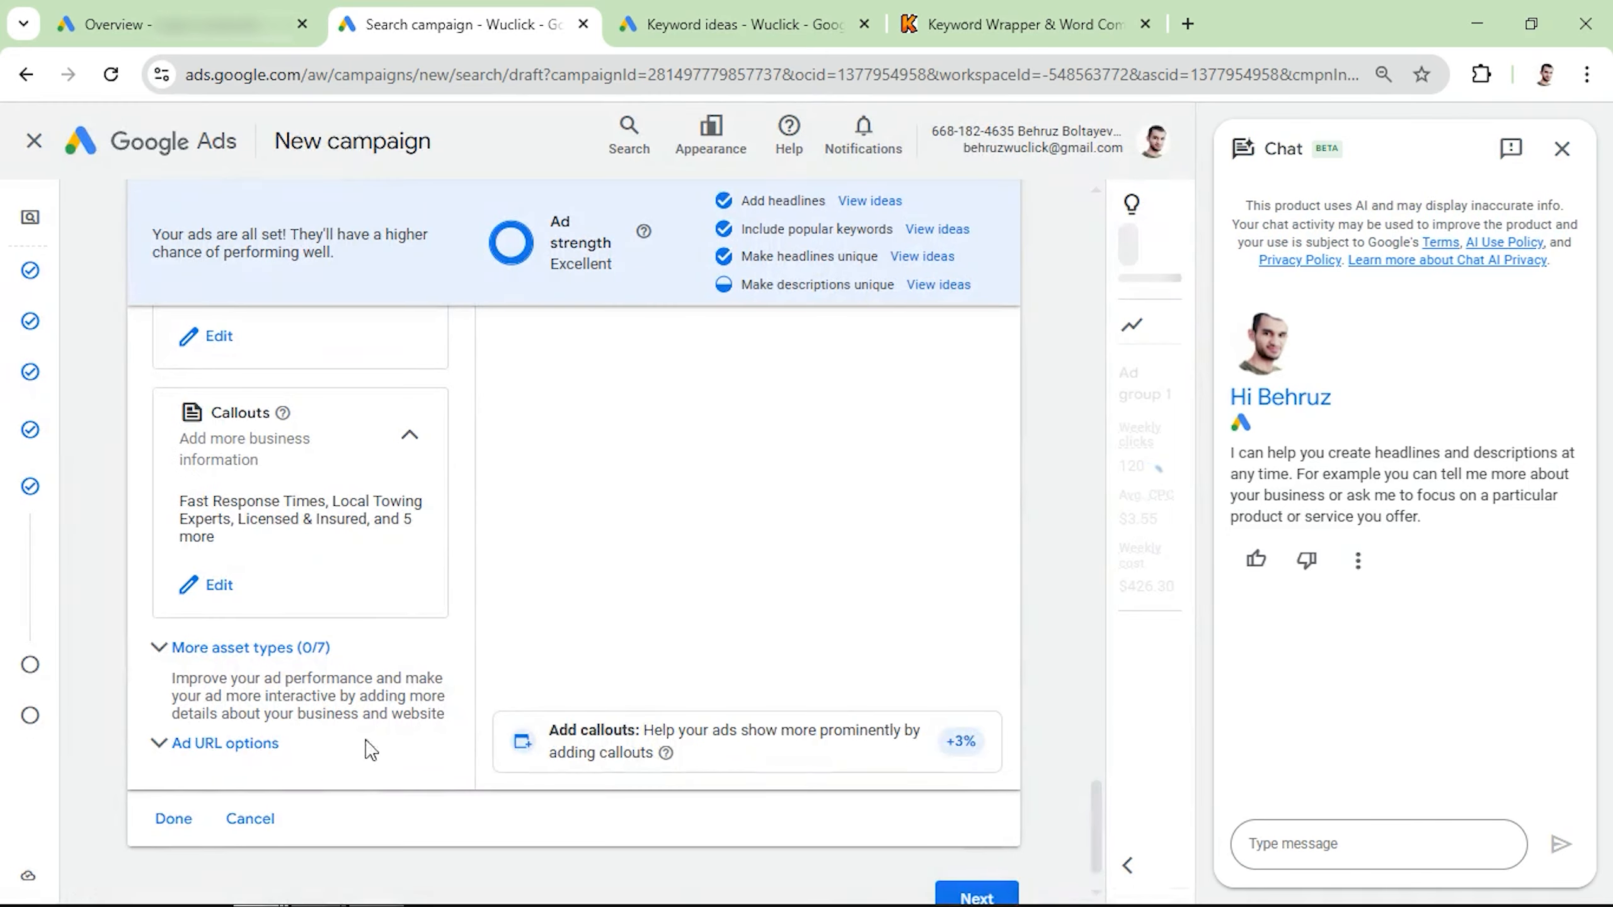
Expand the additional asset types of the ad and start adding calls to the campaign
click(226, 648)
scroll(227, 651, down, 5)
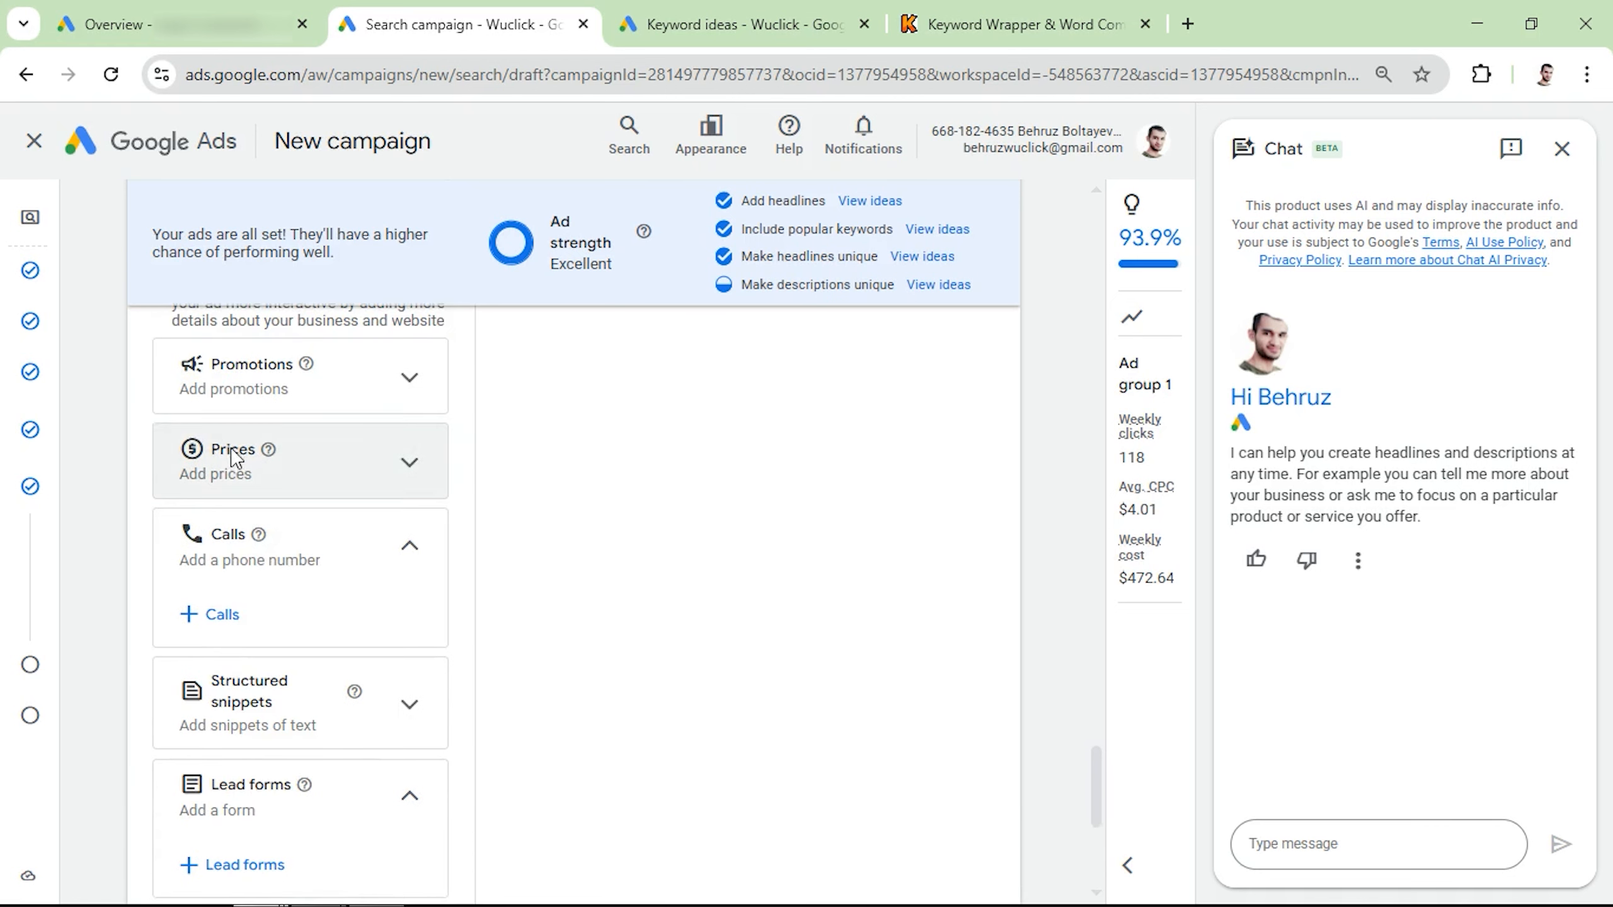
click(213, 617)
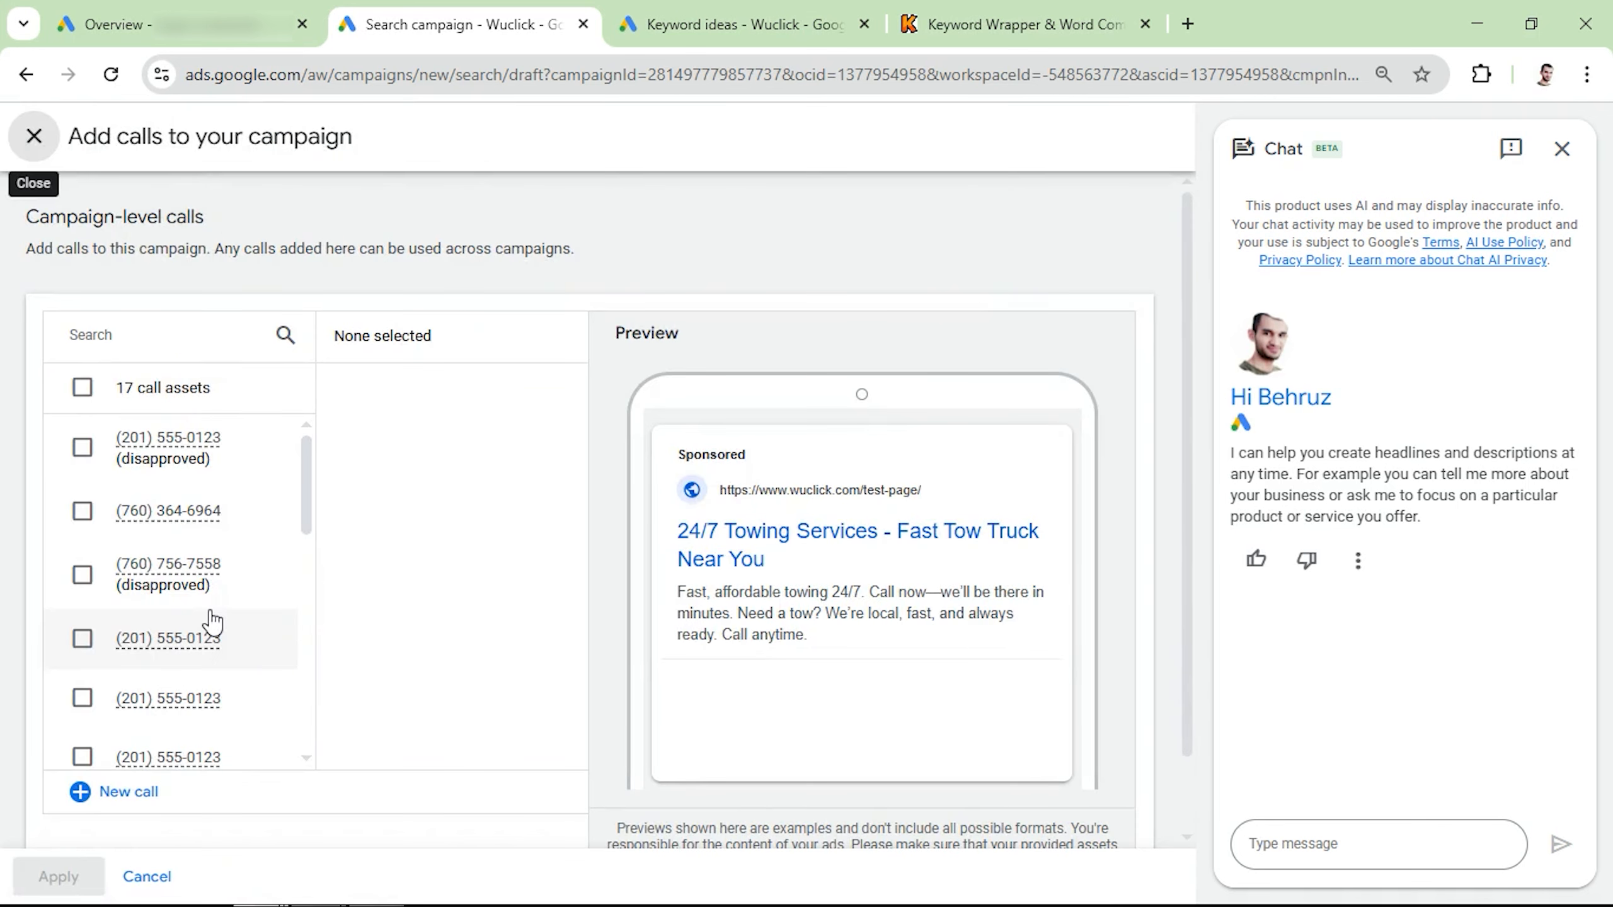
Copy the business phone number from the towing landing page and enter it in a new United States call asset
key(alt+Tab)
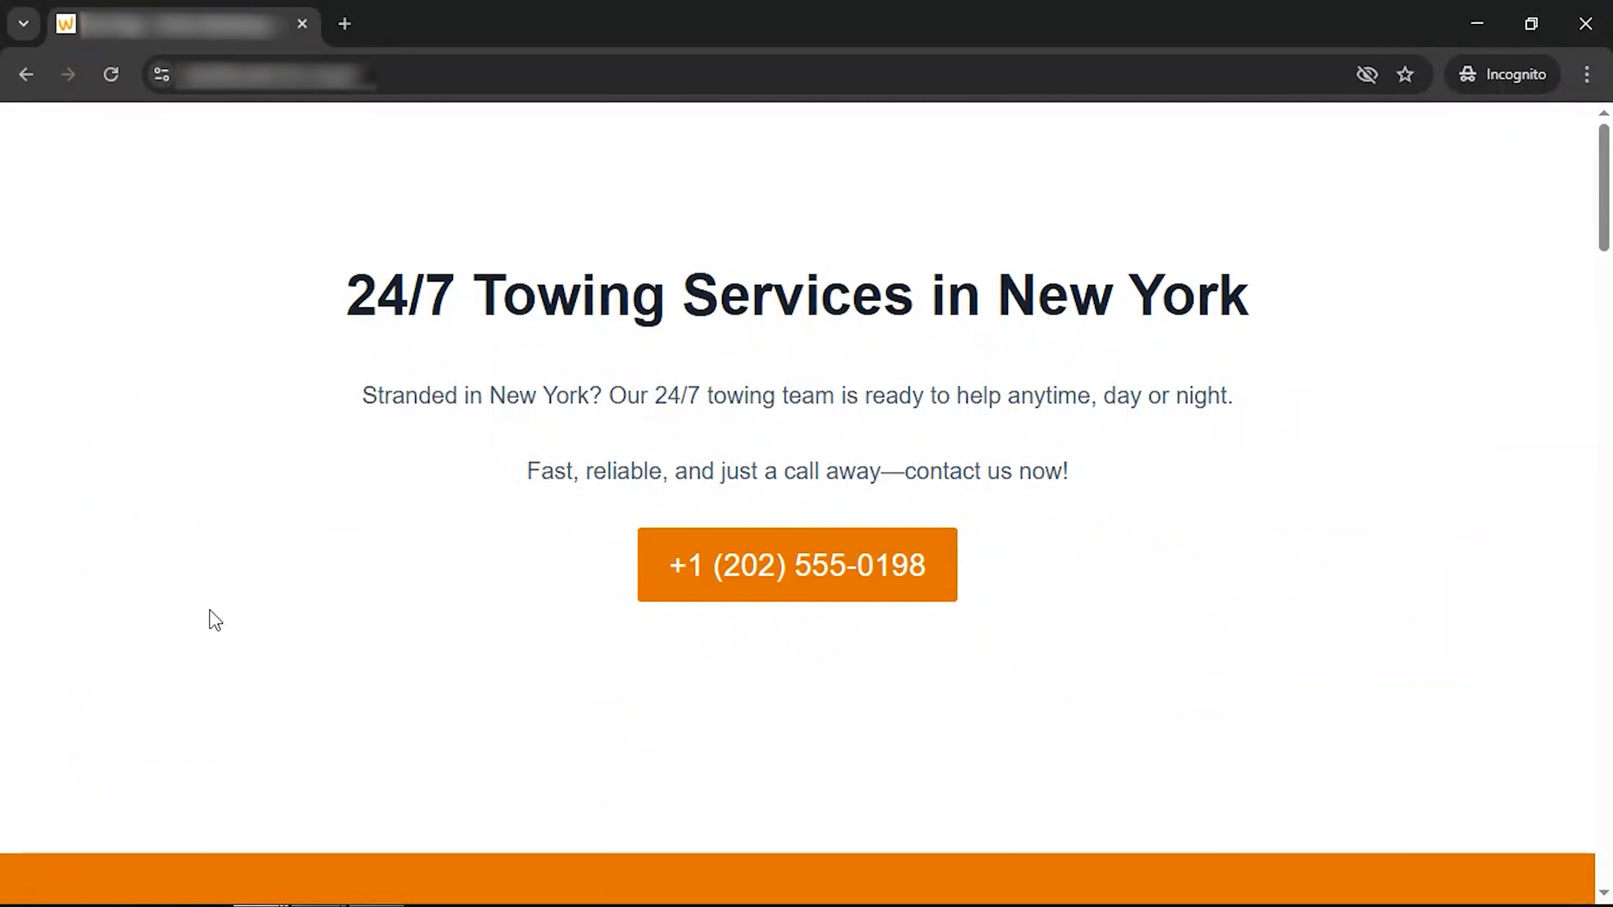
drag(572, 562, 927, 584)
key(ctrl+c)
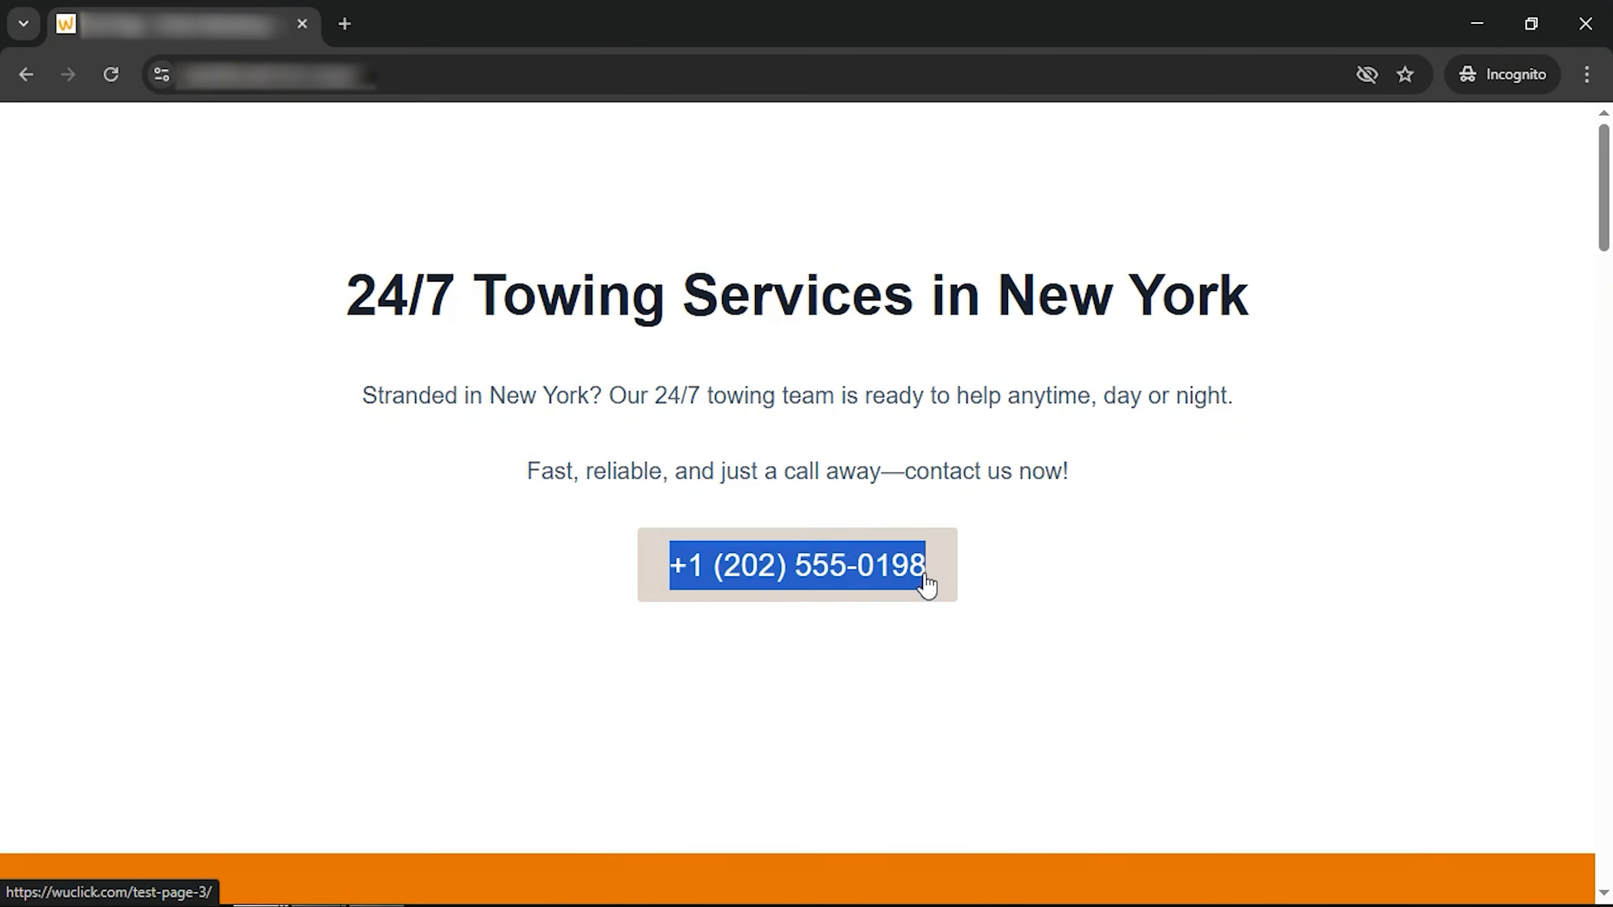
key(alt+Tab)
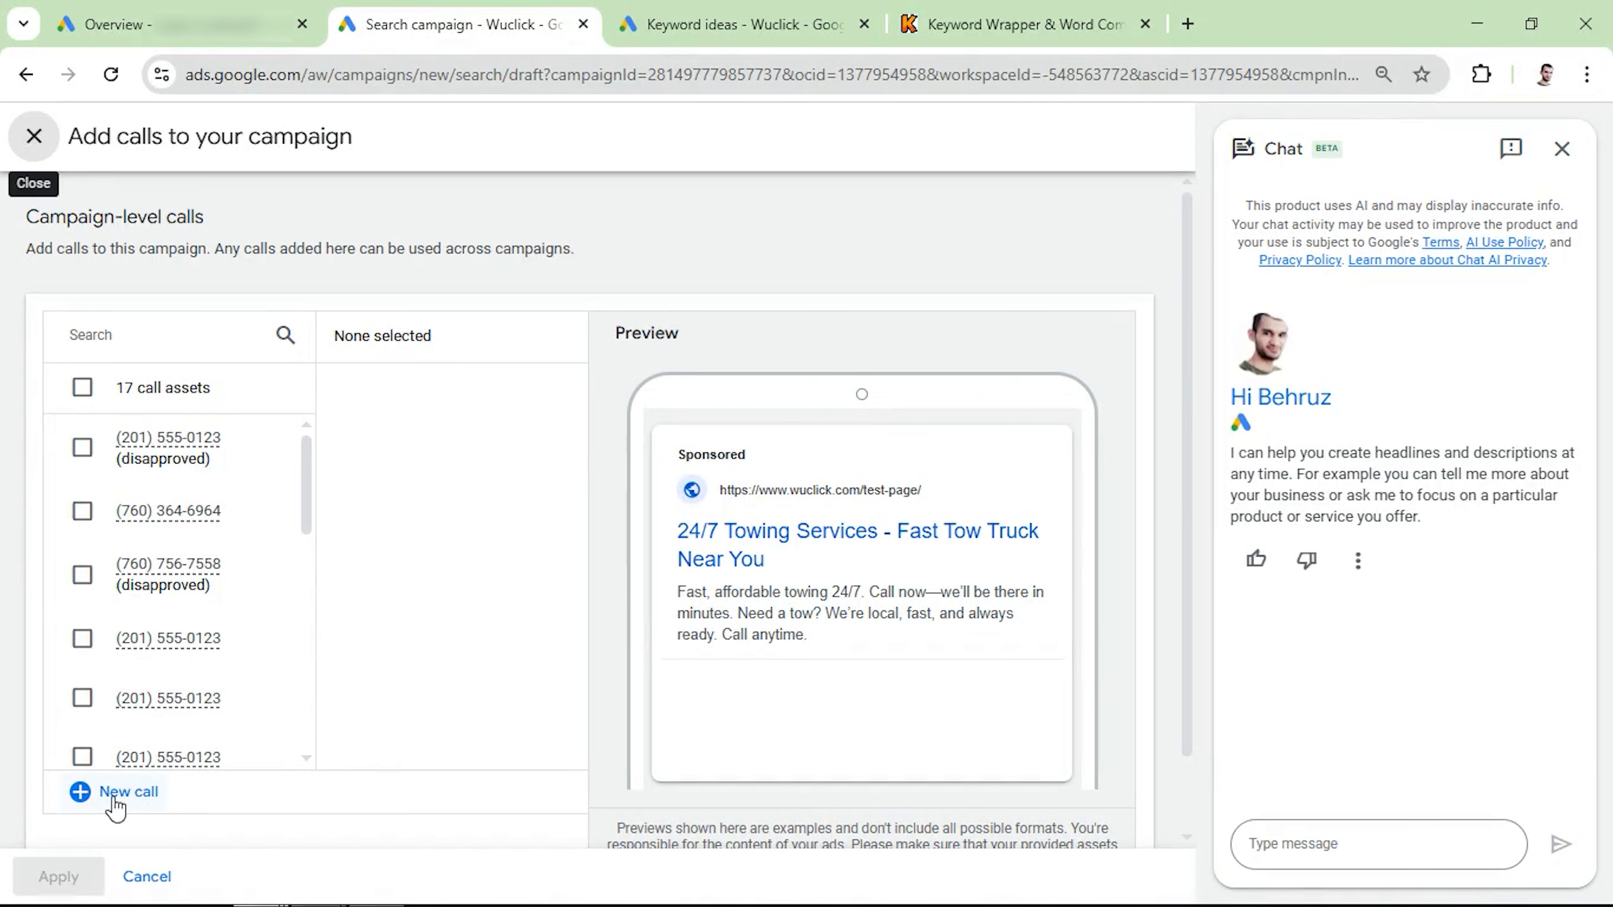
click(115, 794)
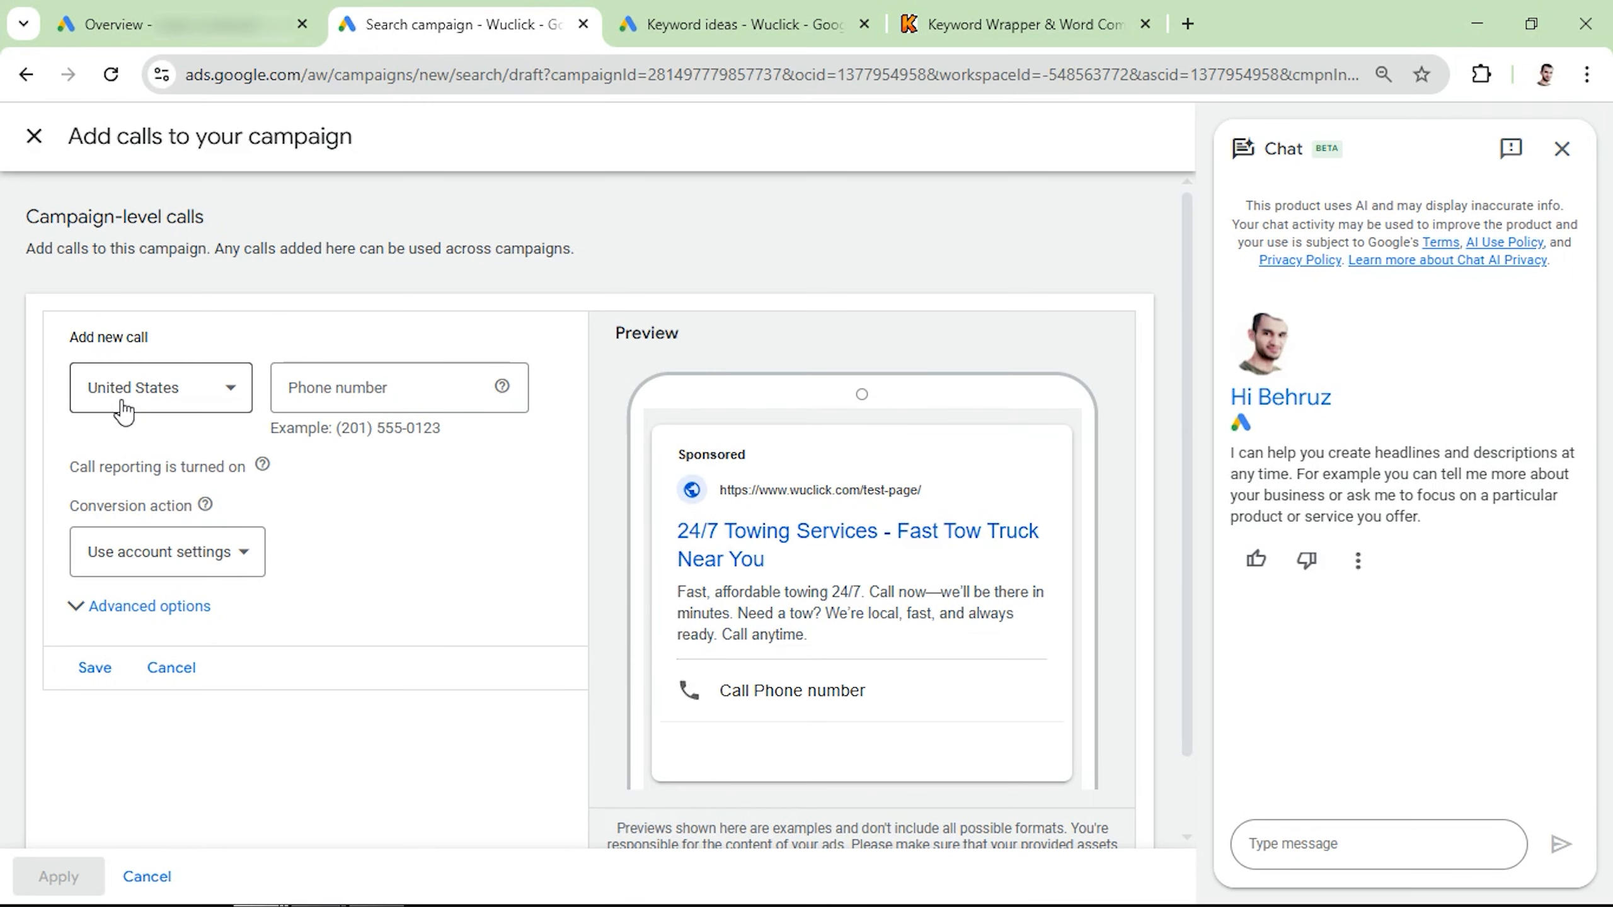
click(334, 389)
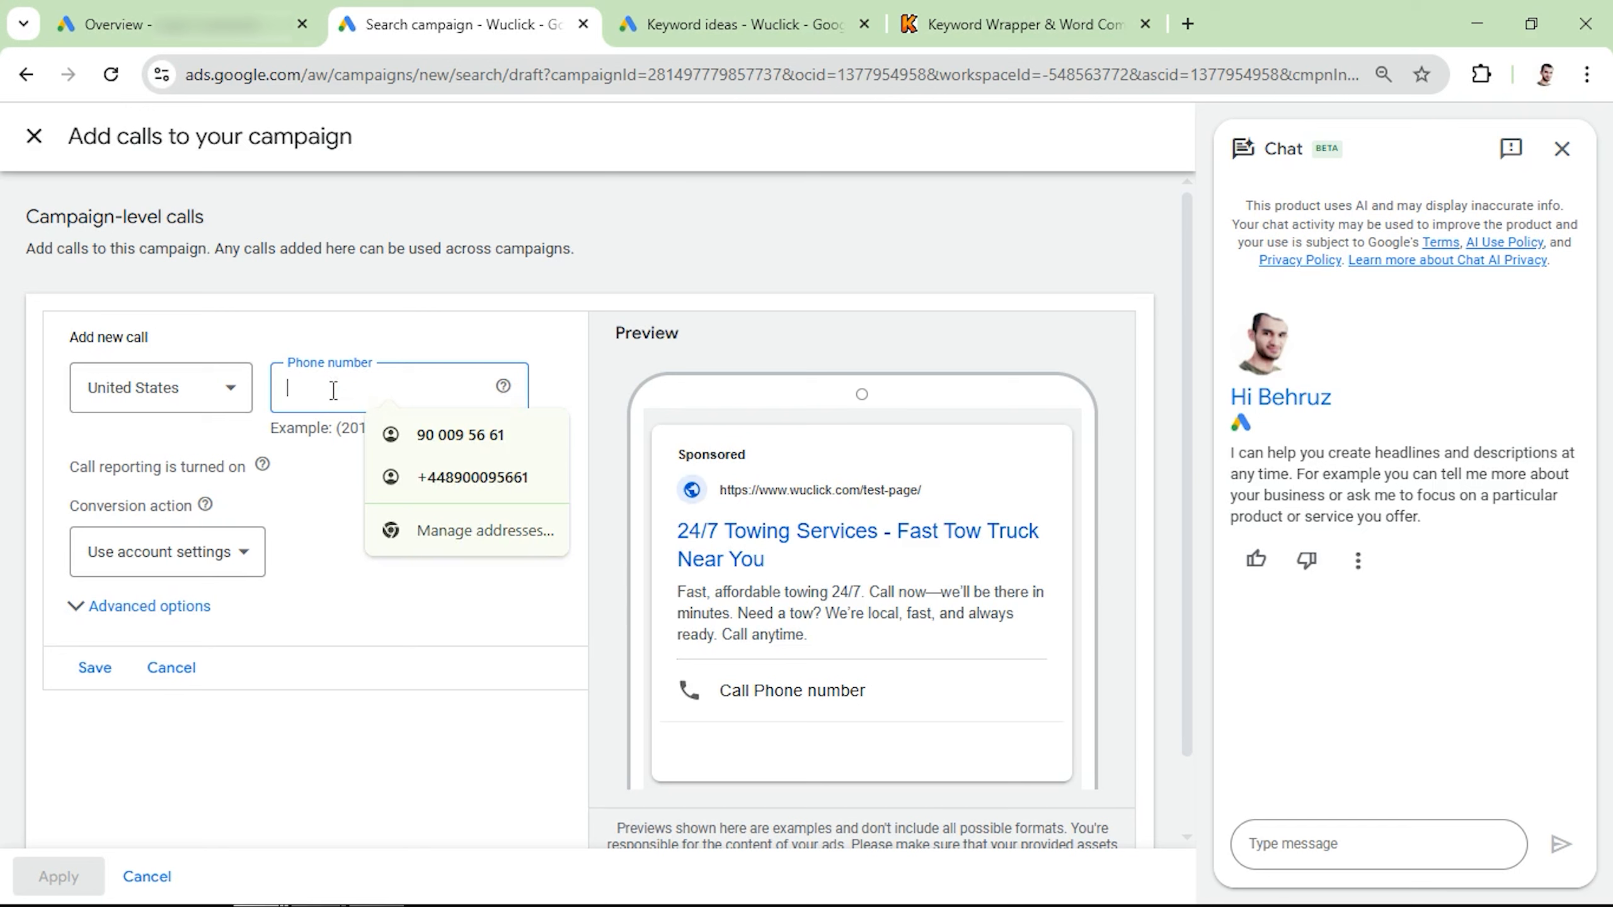
key(ctrl+v)
click(352, 475)
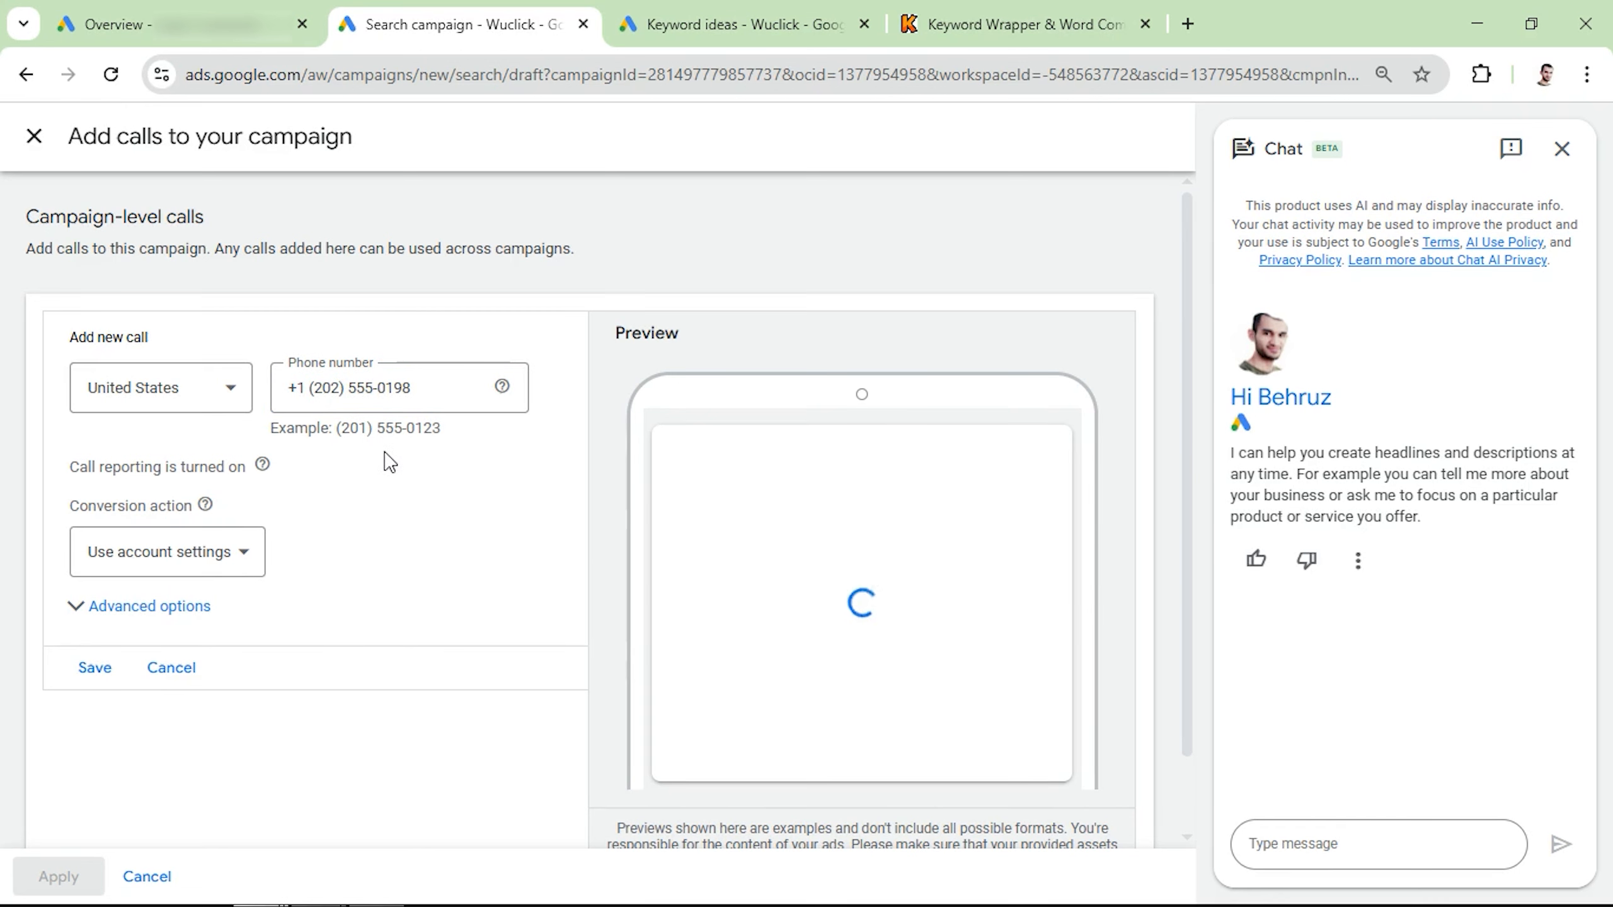
Try the phone number without its country code and put the full number back
click(284, 389)
key(Delete)
key(Delete)
key(Delete)
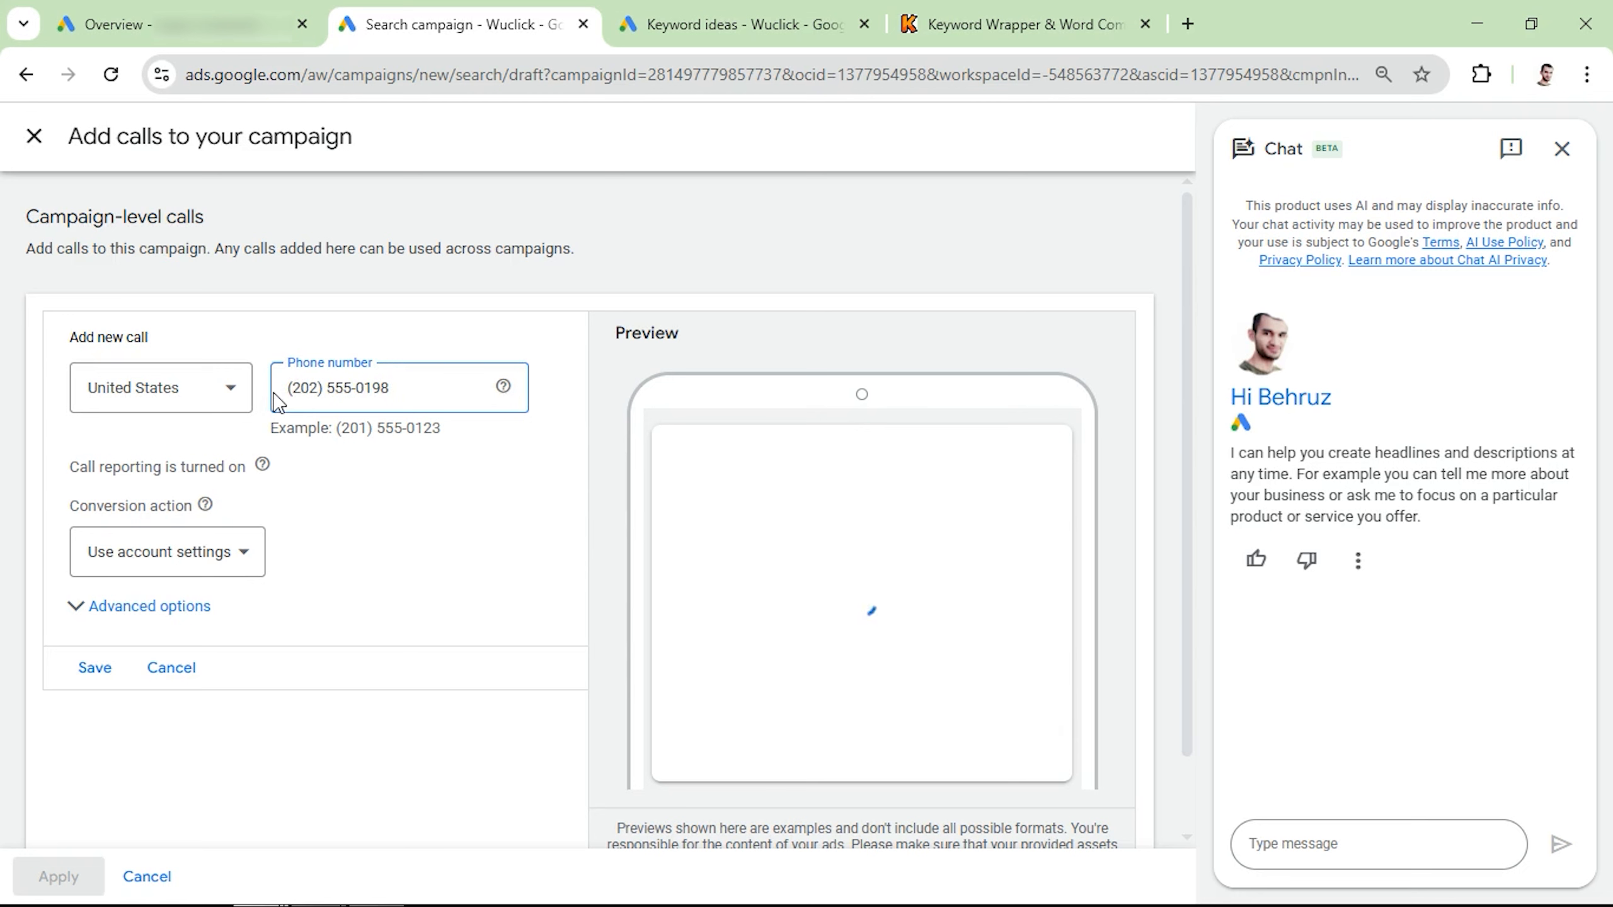
triple_click(317, 391)
key(ctrl+v)
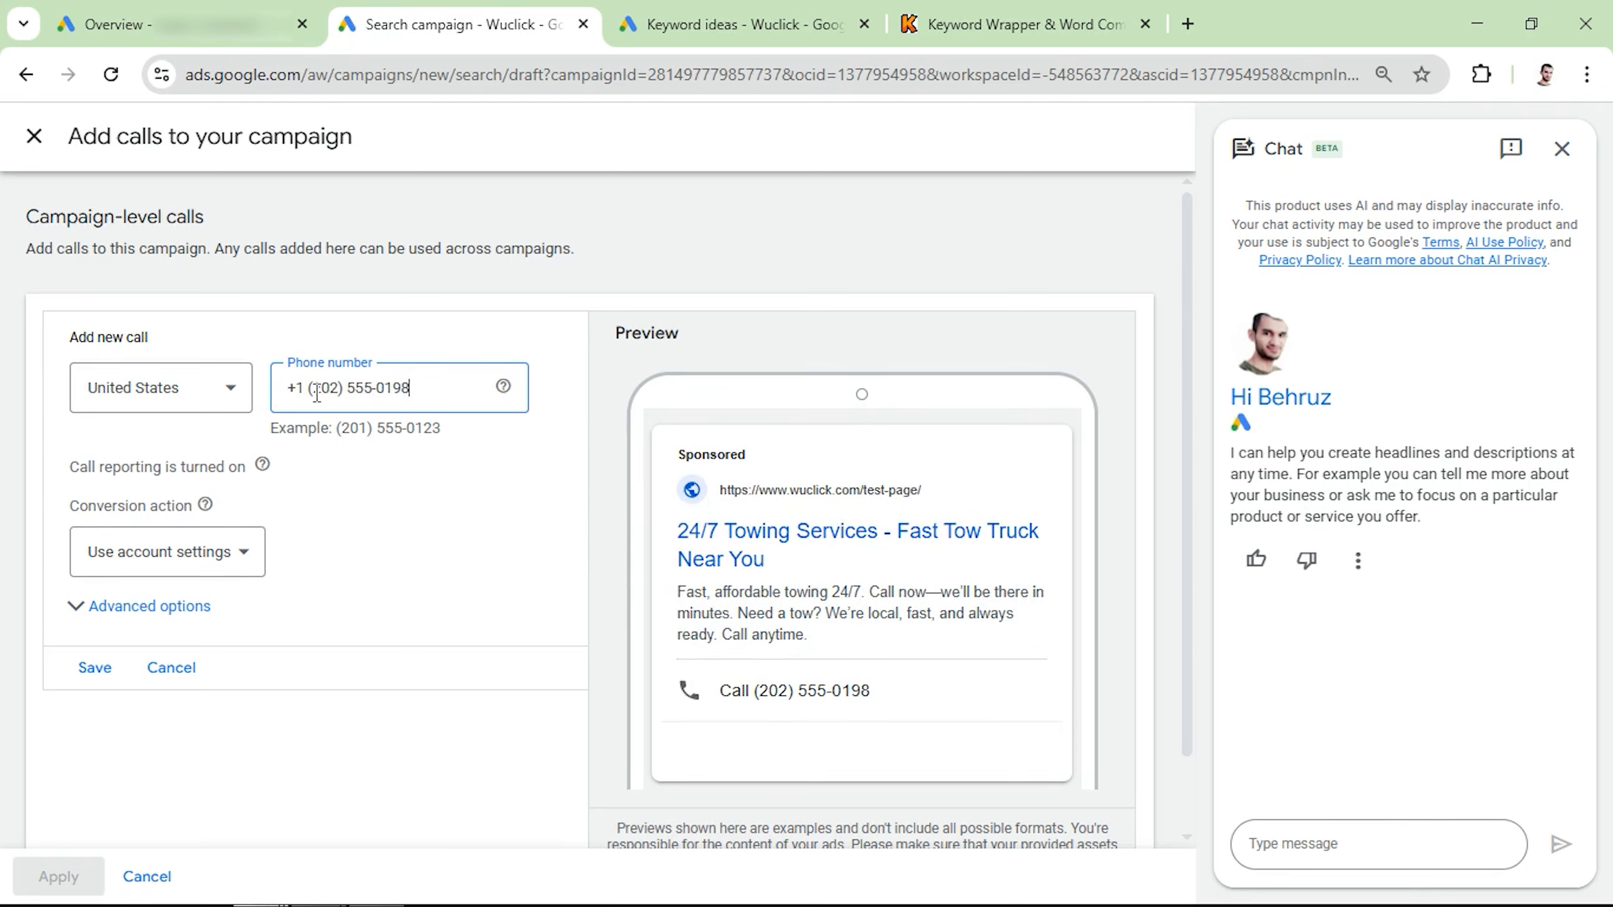
Save the new call asset and apply it to the campaign
click(365, 538)
click(95, 668)
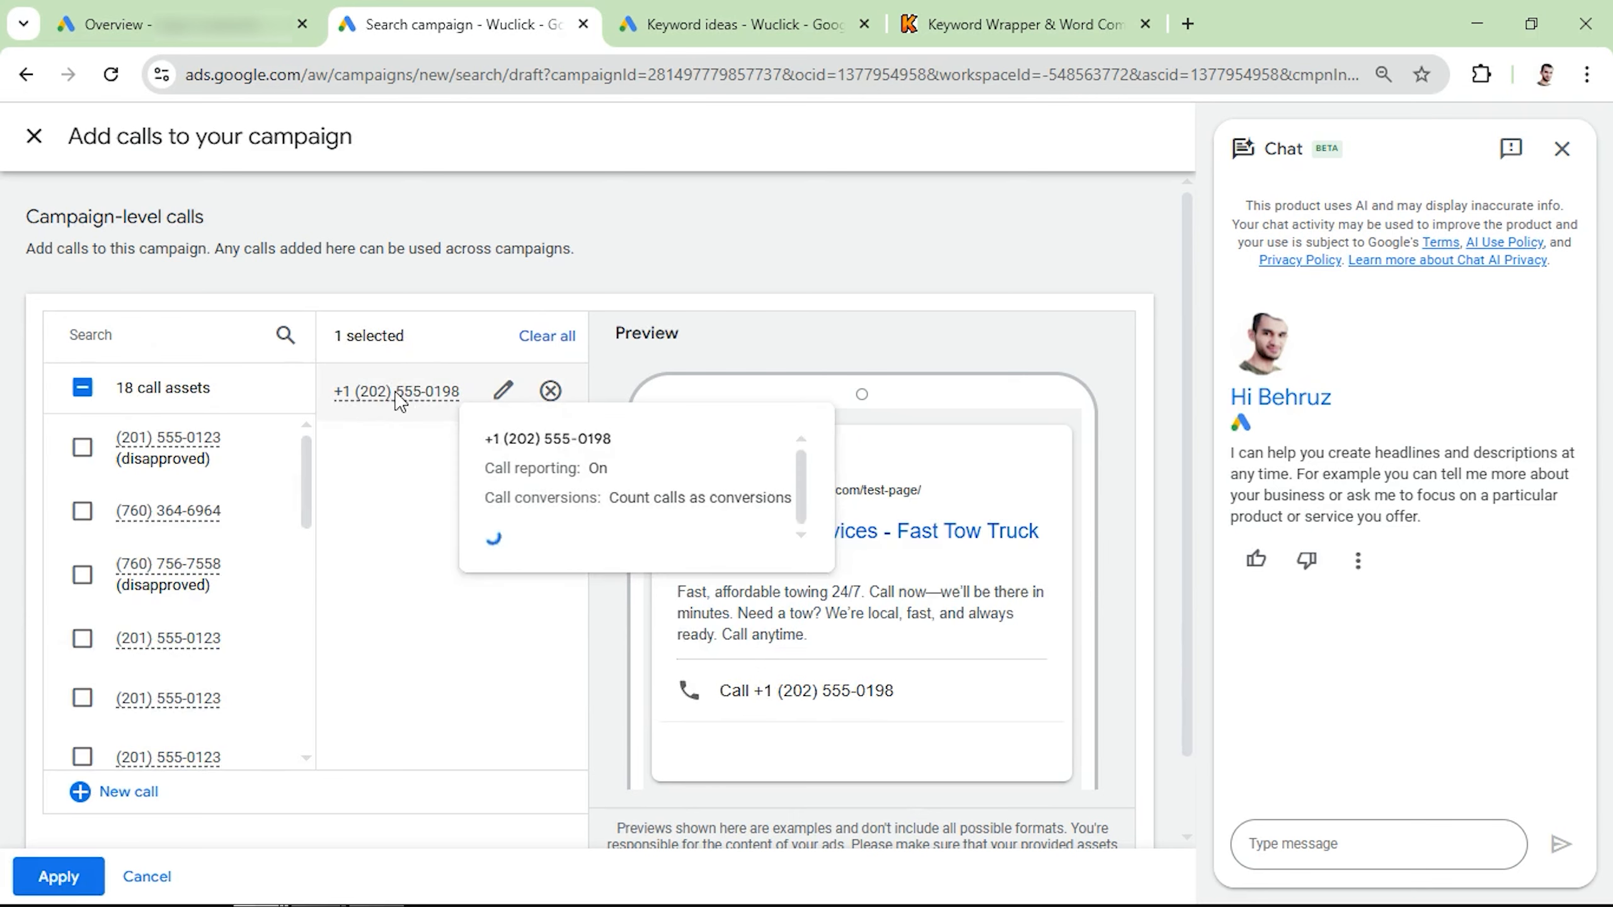
click(59, 877)
Create an English Types structured snippet with Emergency Towing, Flatbed Towing and Long-Distance Towing, and save it to the campaign
scroll(273, 737, down, 3)
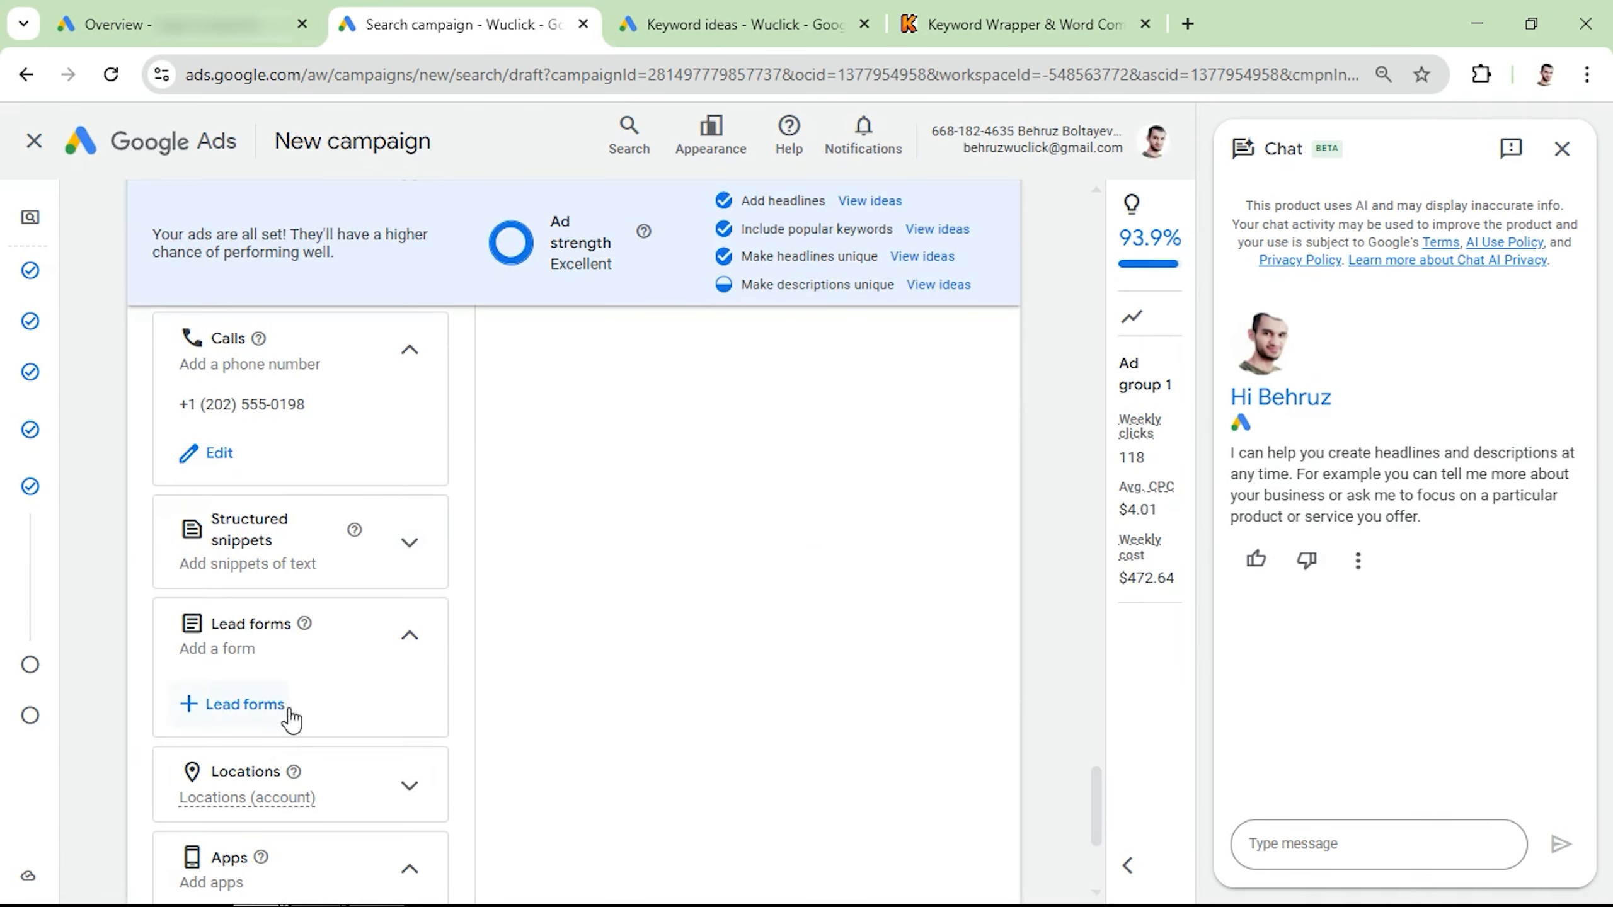
click(408, 543)
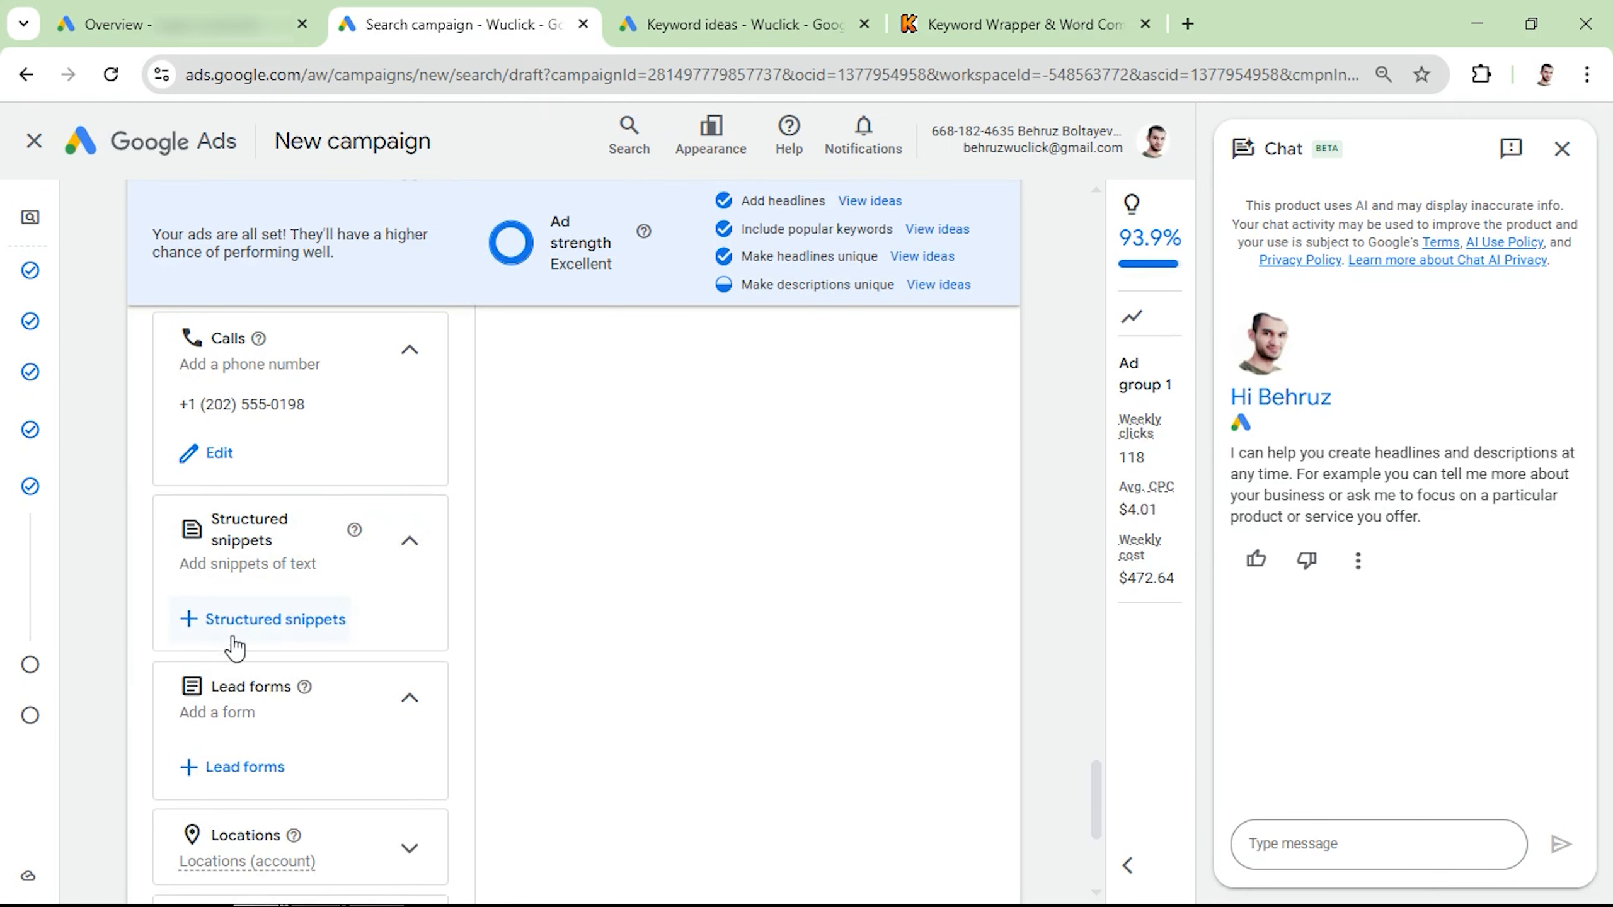
click(264, 620)
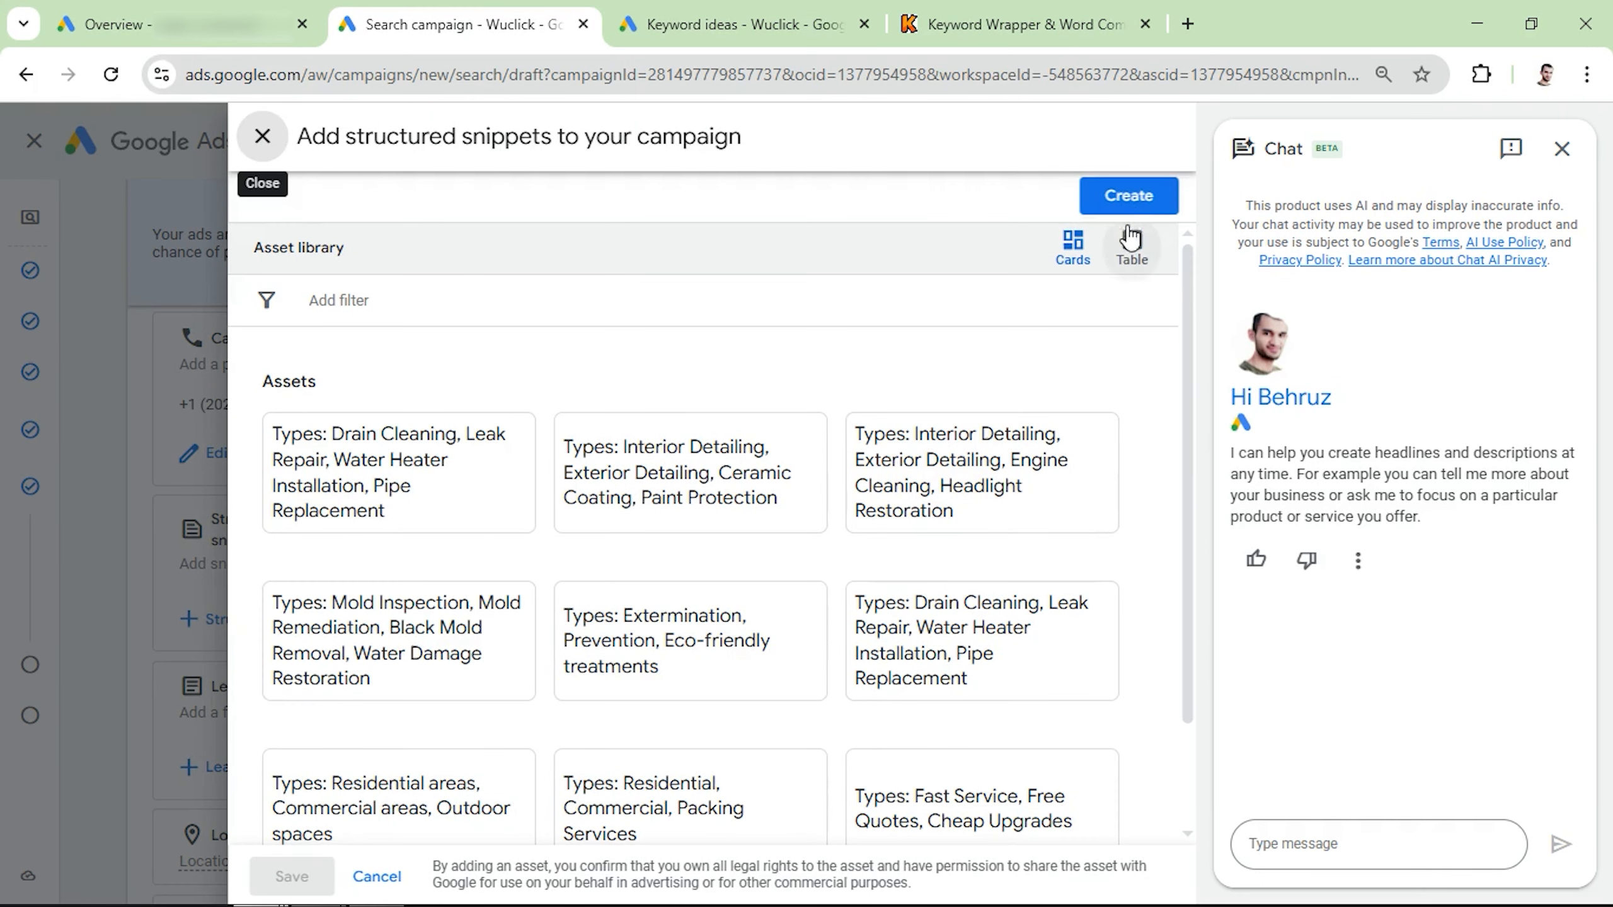
click(1127, 202)
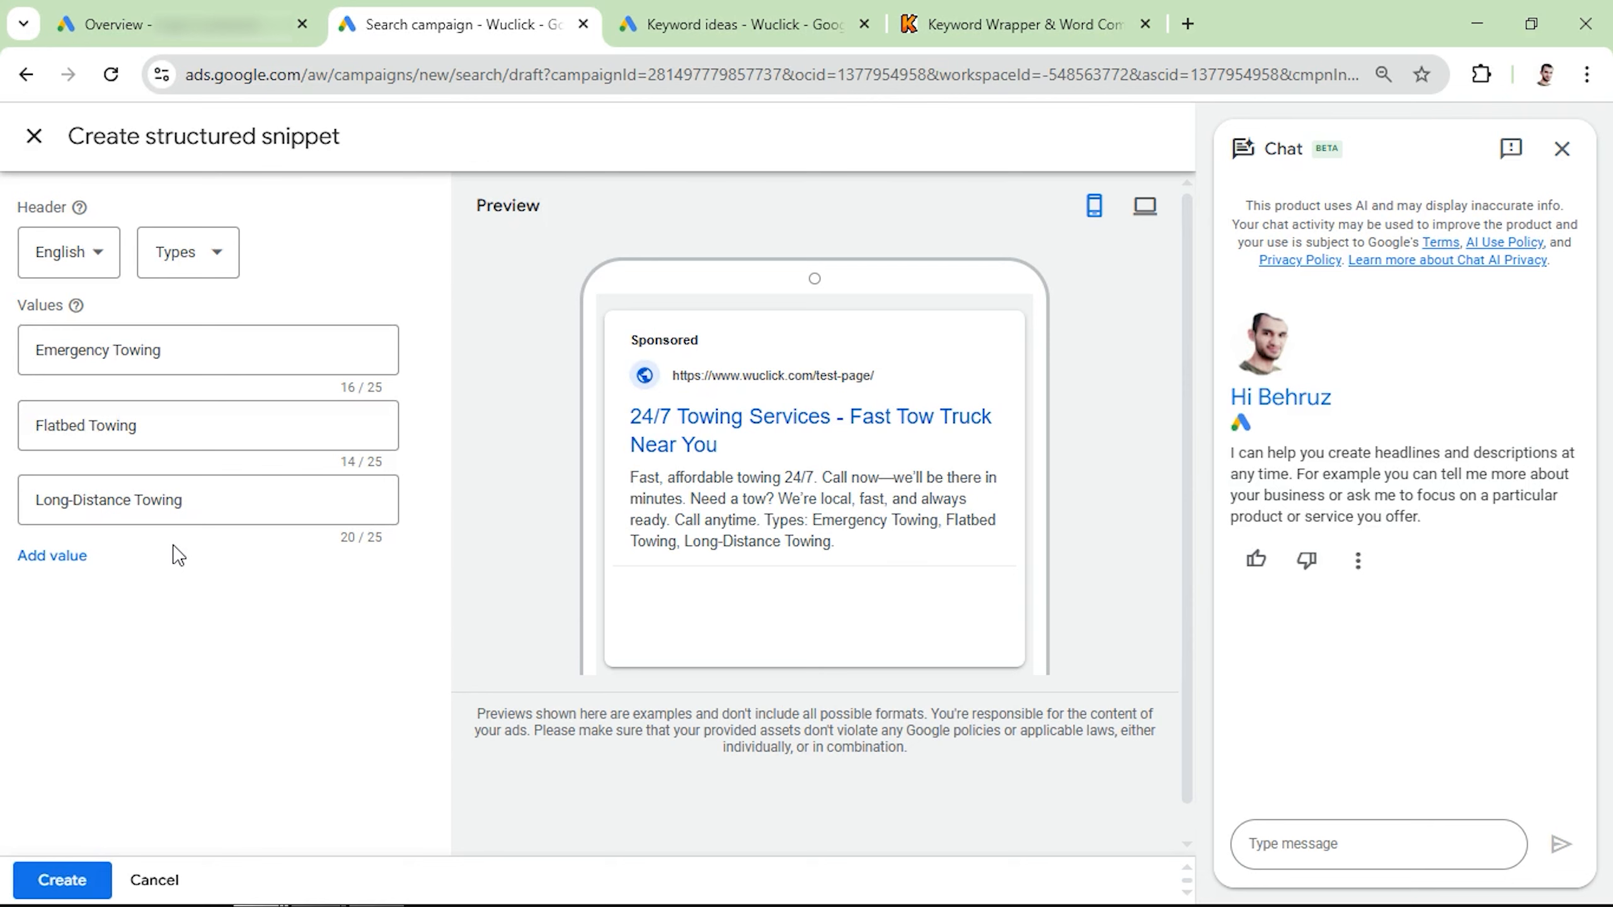
click(64, 881)
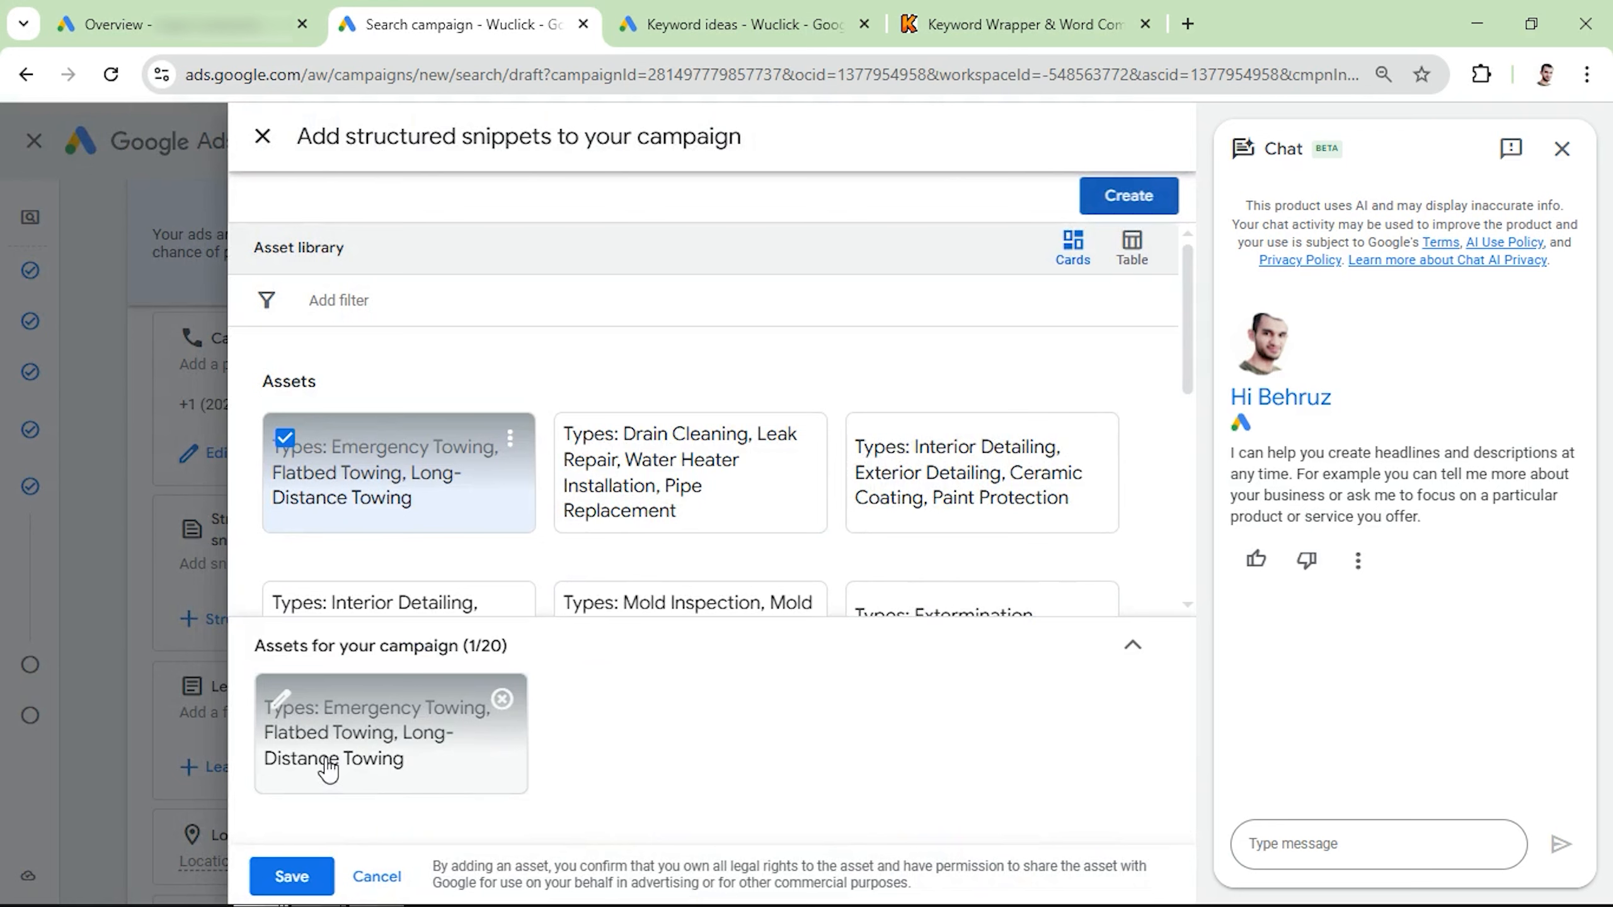
click(291, 877)
Check the ad preview with its added assets and continue to the budget settings
scroll(324, 655, down, 5)
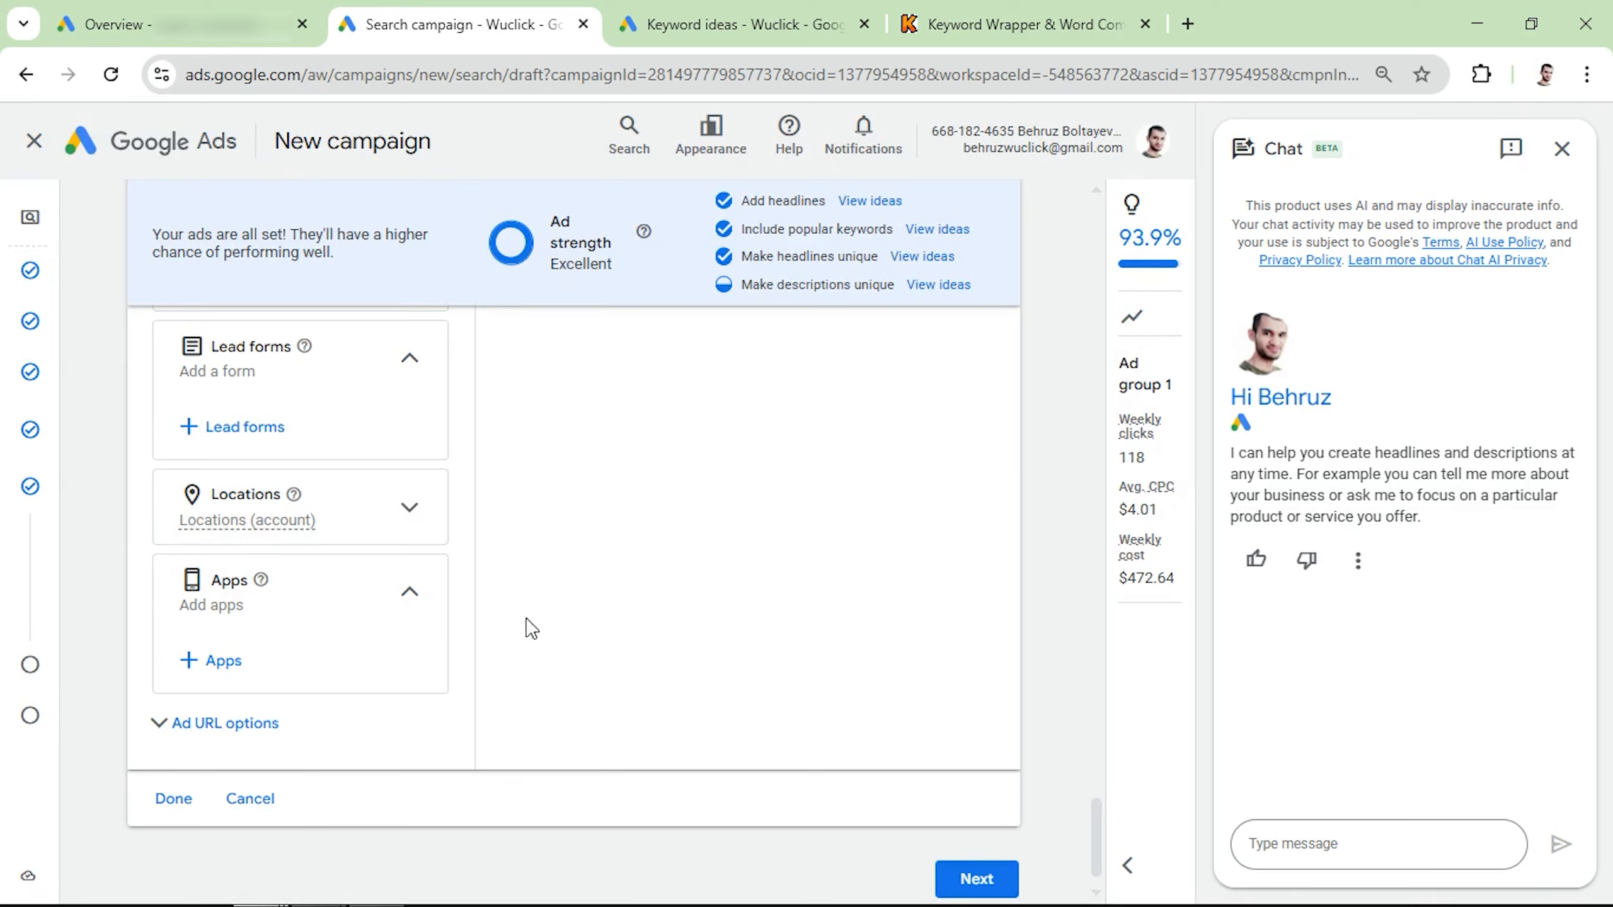
scroll(635, 632, up, 15)
scroll(635, 632, up, 10)
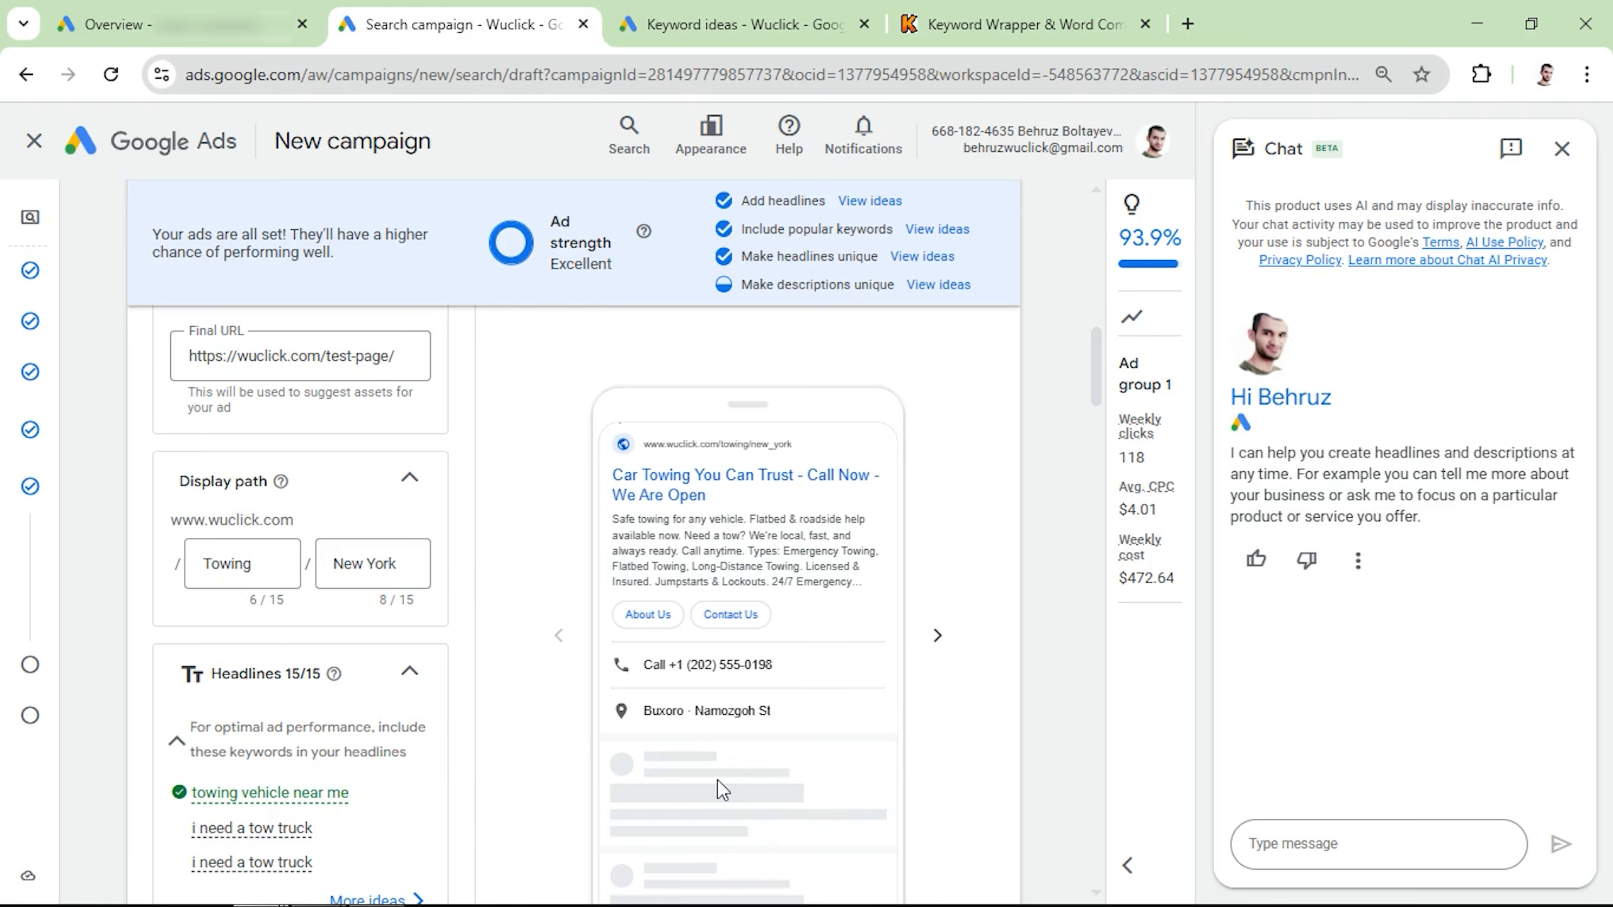
scroll(559, 751, down, 15)
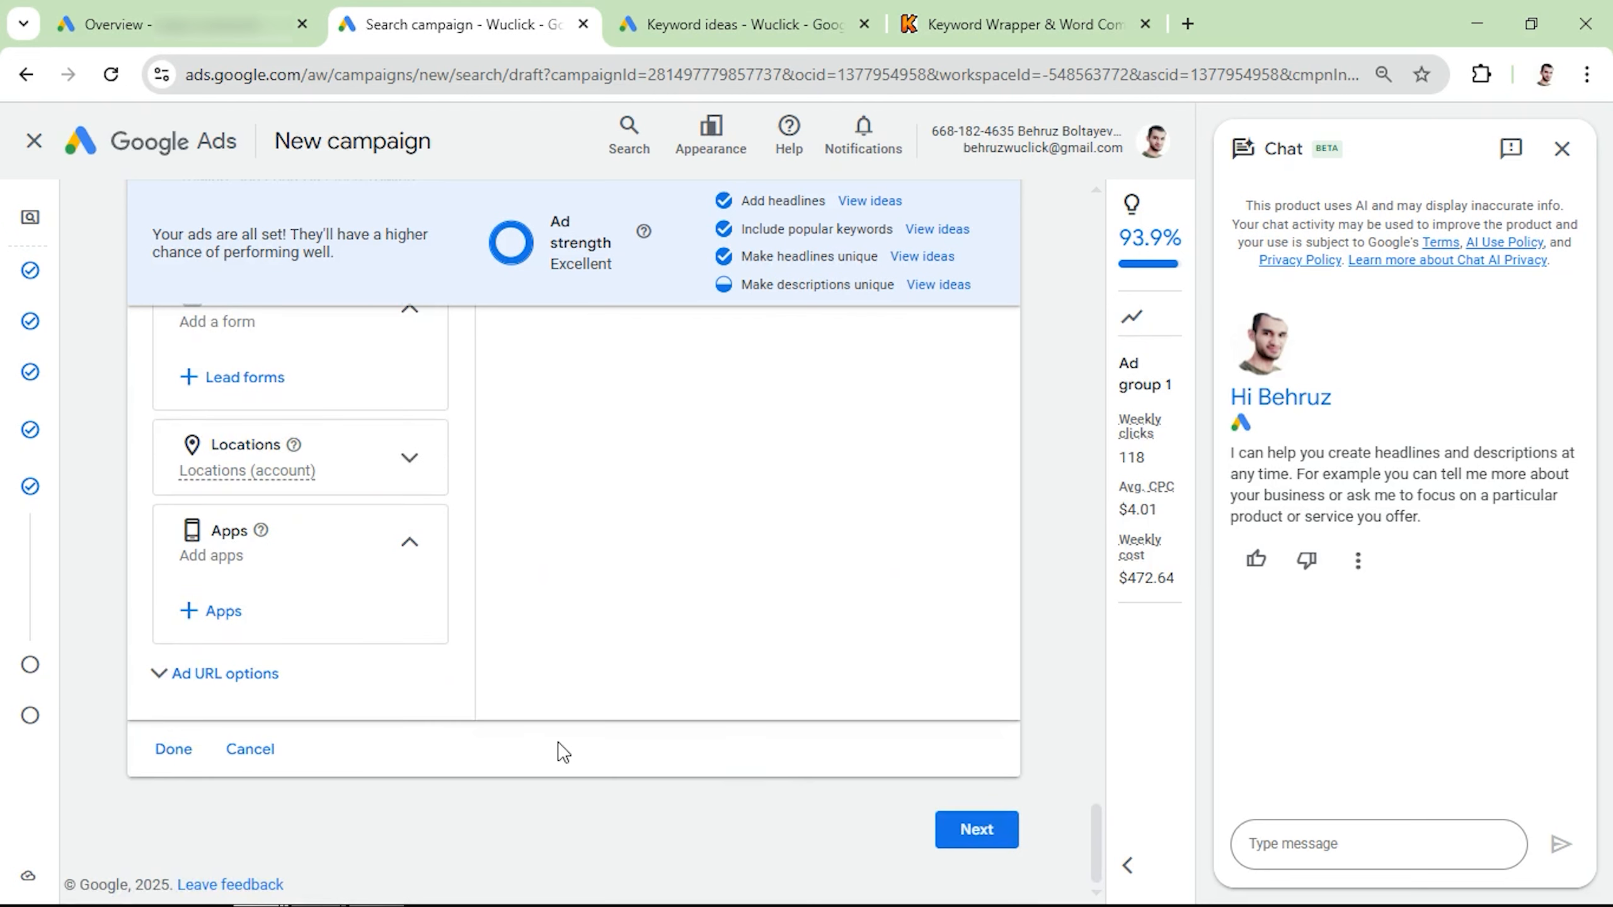
click(939, 842)
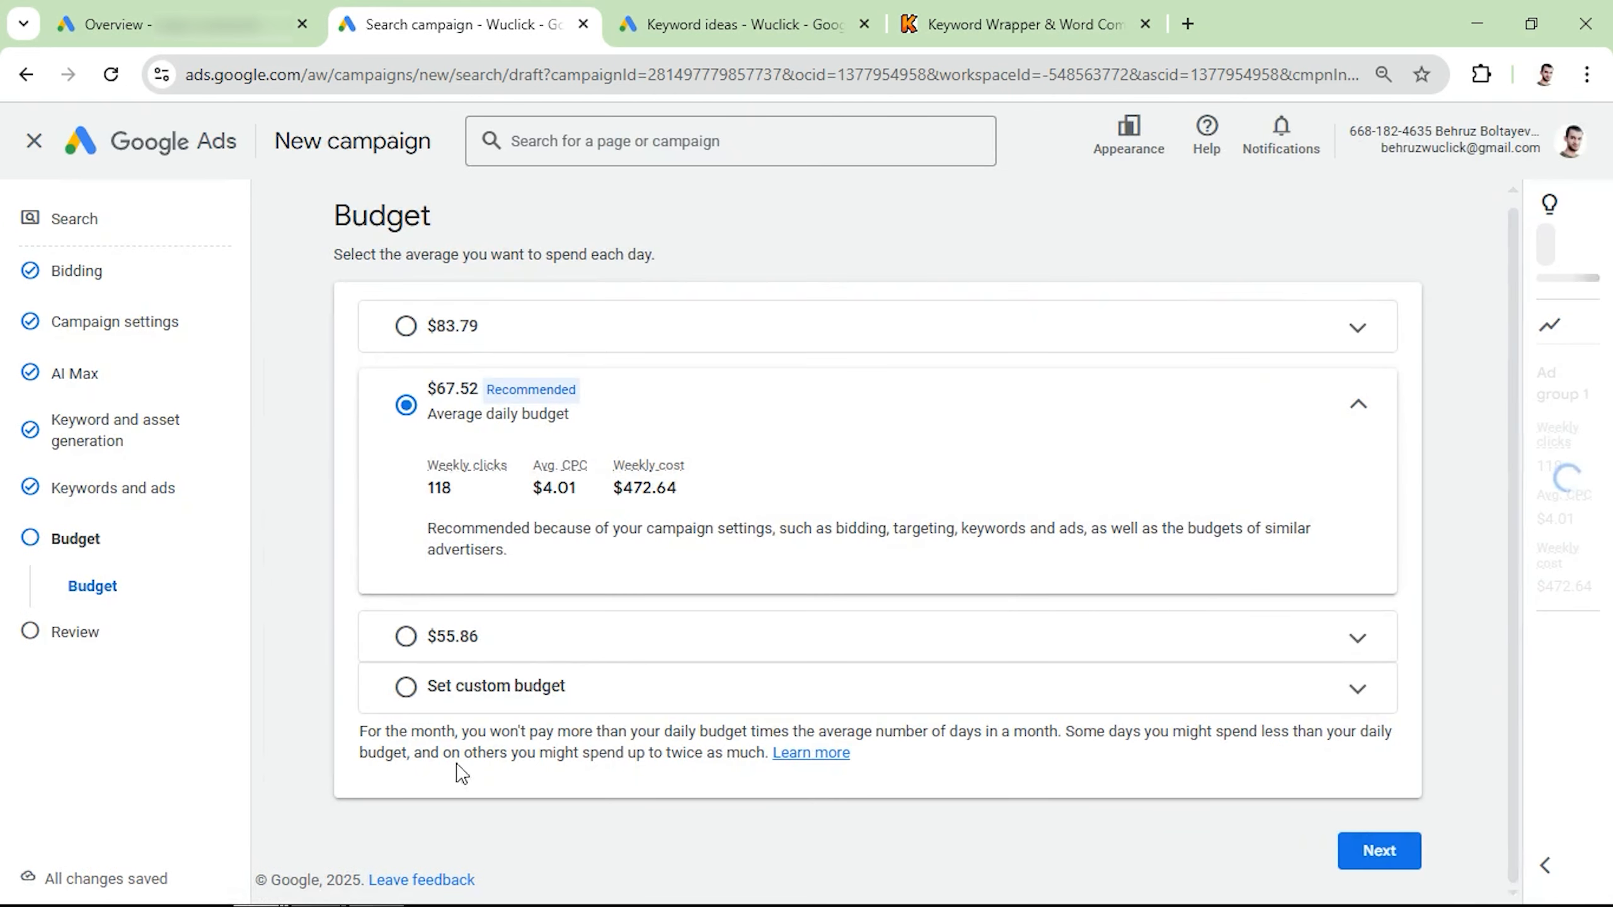
Choose a custom budget and set the campaign's average daily budget to $50
click(481, 696)
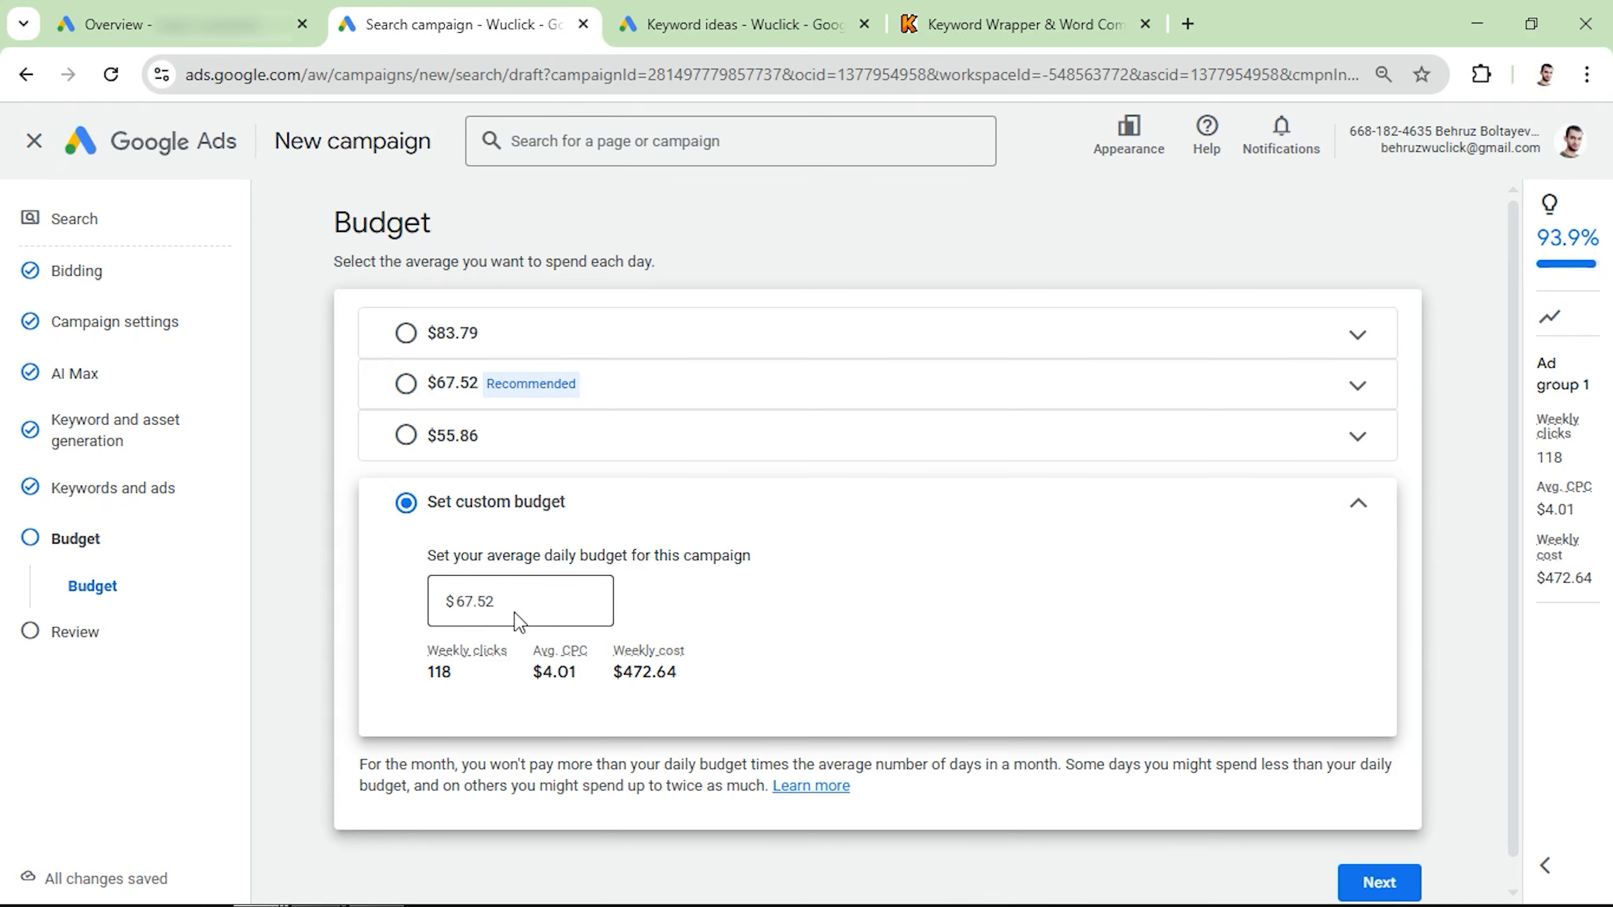
double_click(515, 604)
text(50)
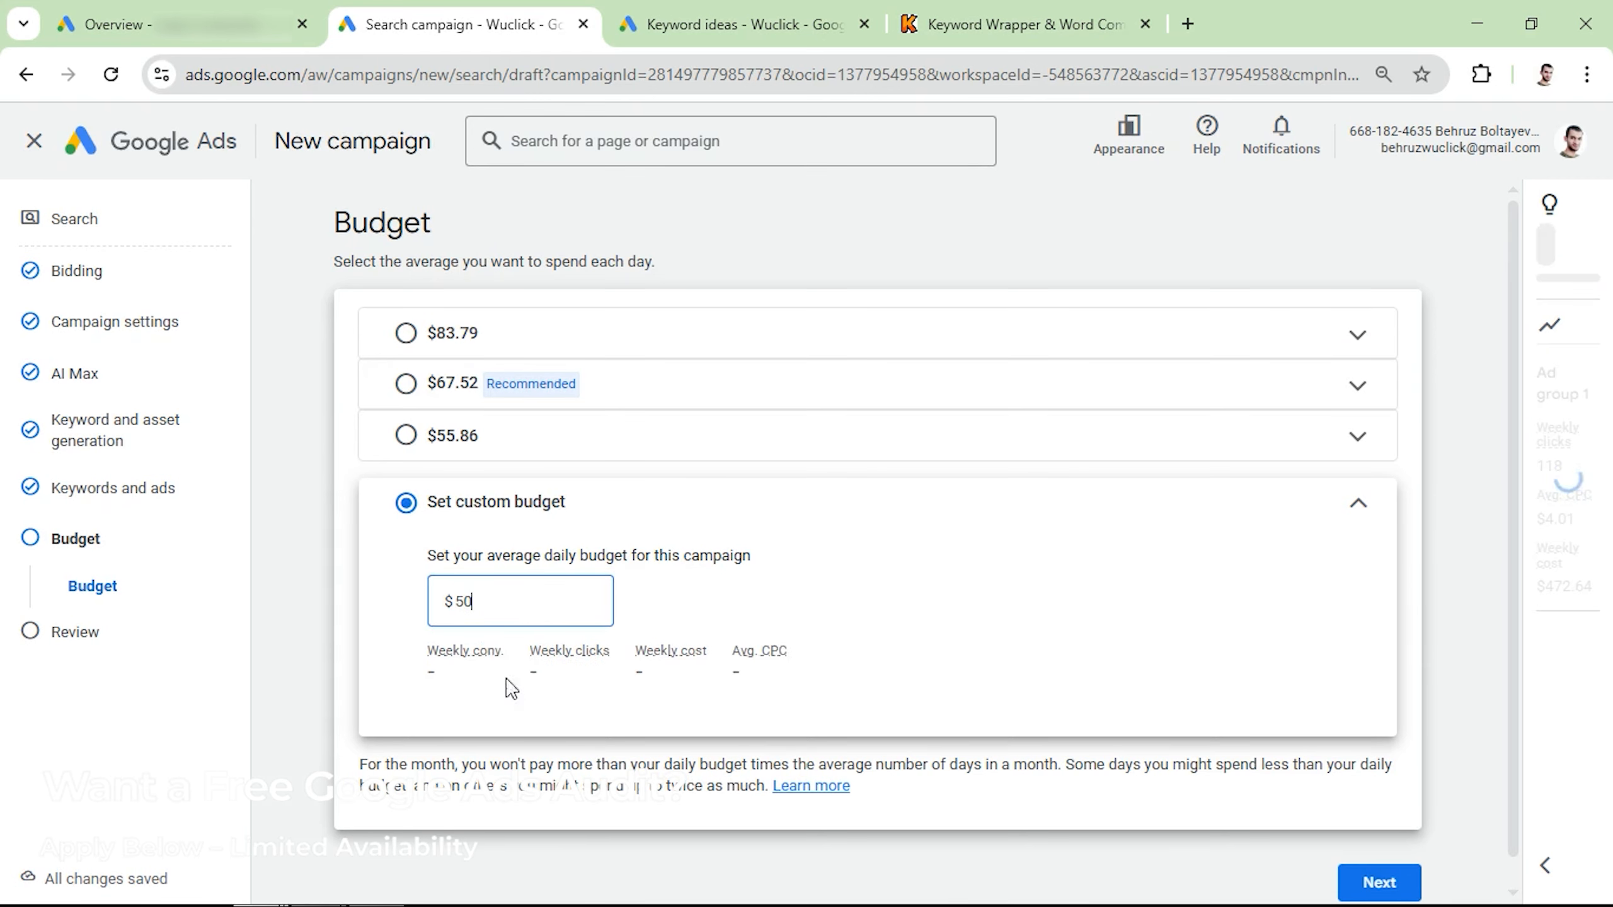
scroll(1137, 638, down, 2)
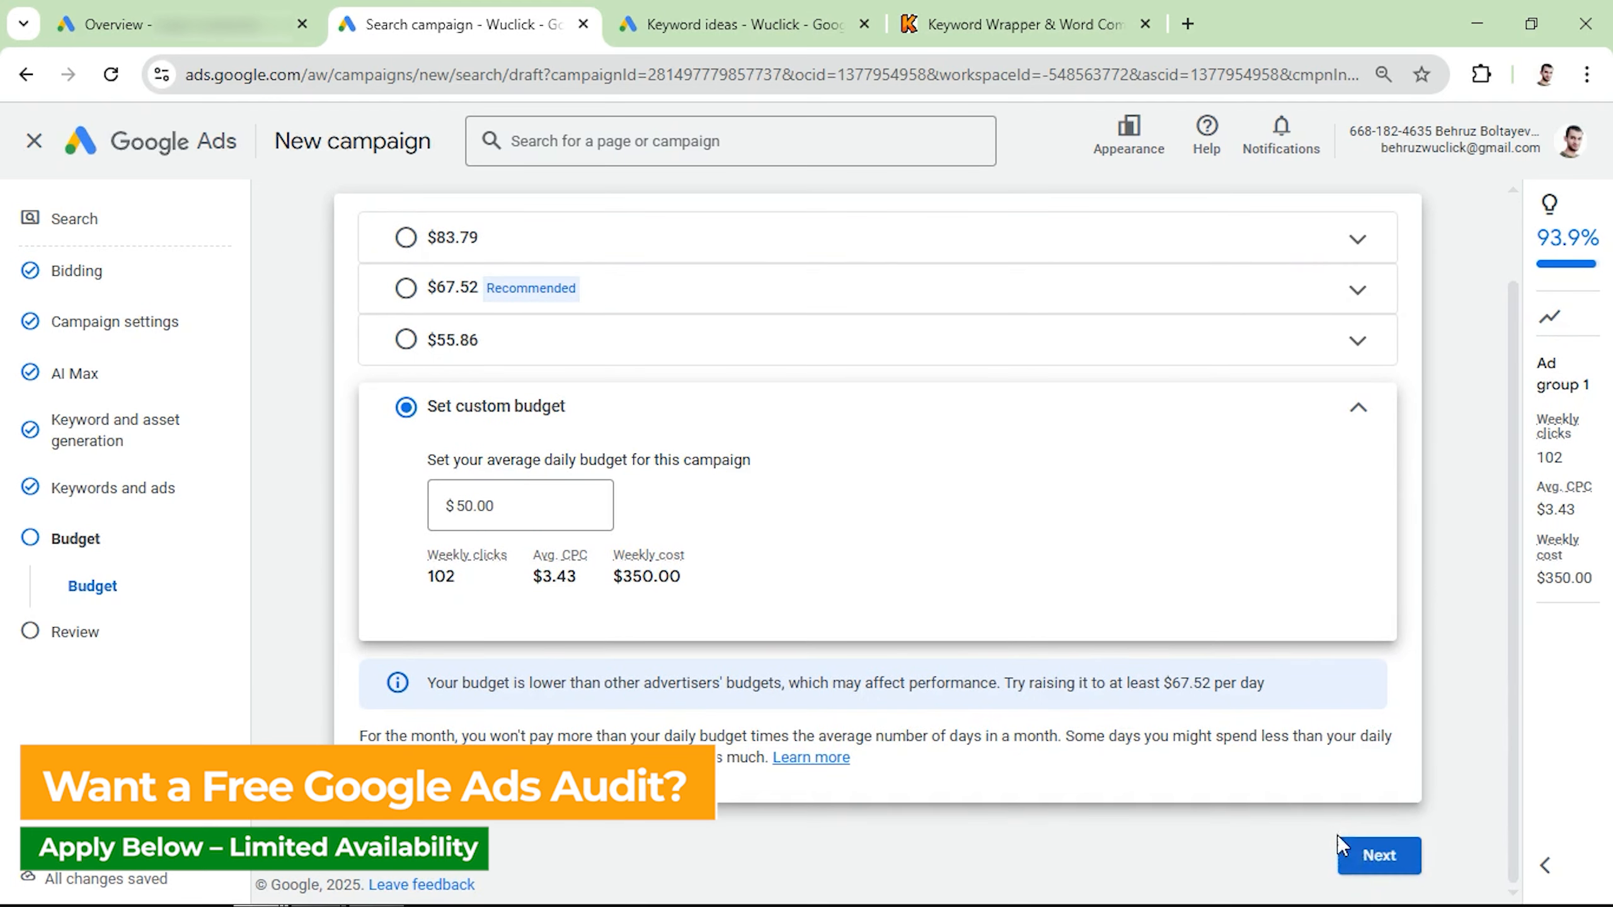
Go through the campaign review summary and publish the campaign
click(1378, 858)
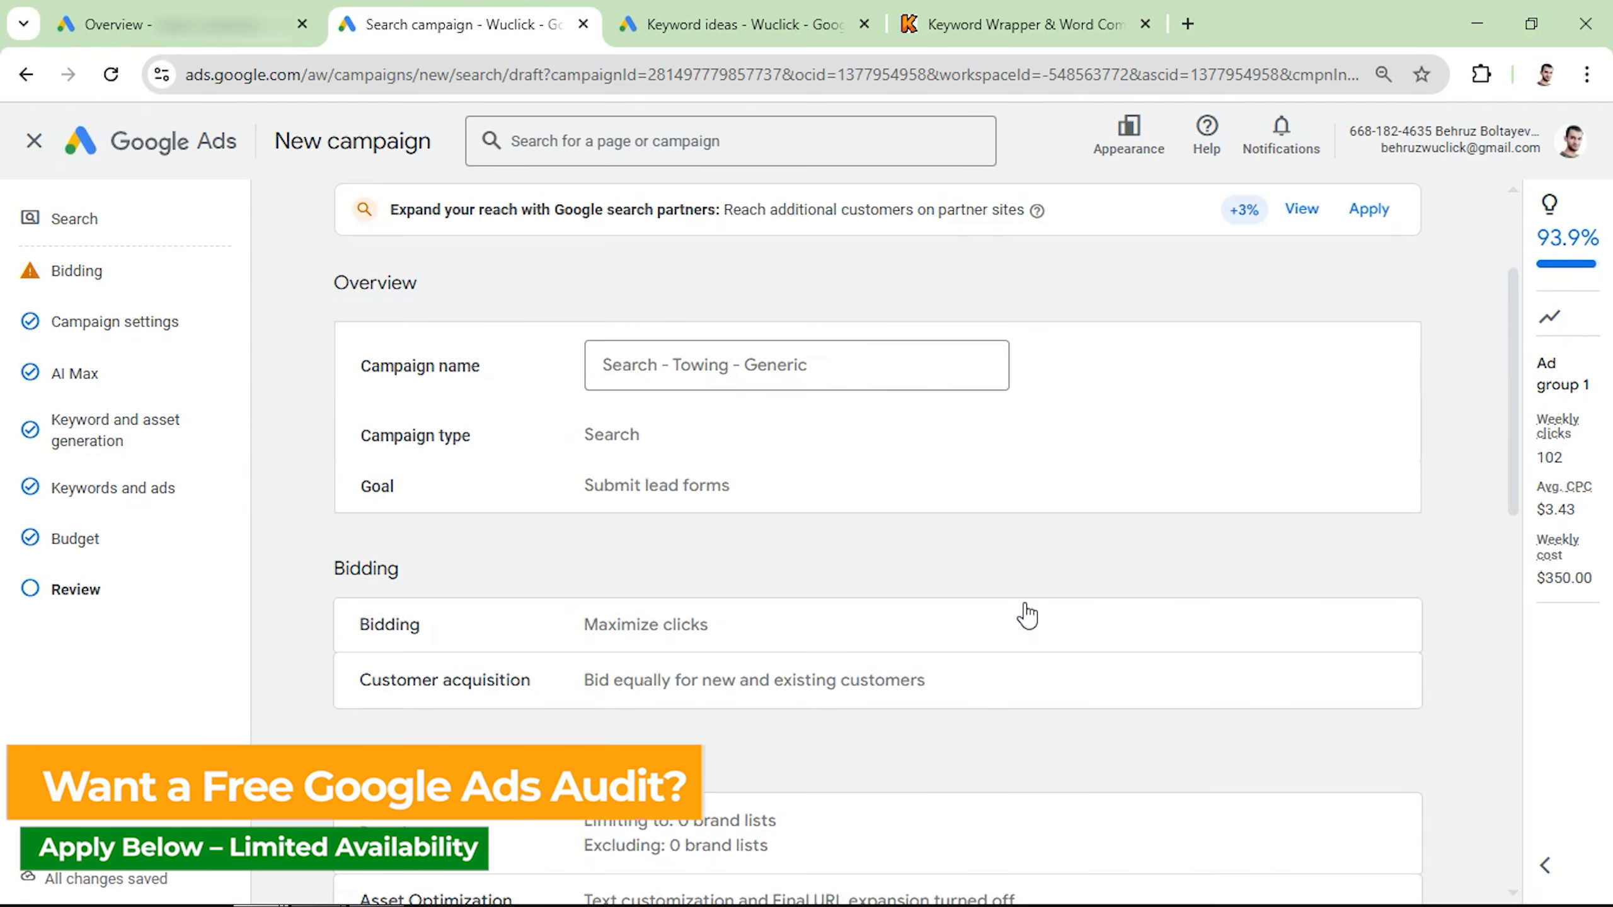
scroll(1027, 615, down, 10)
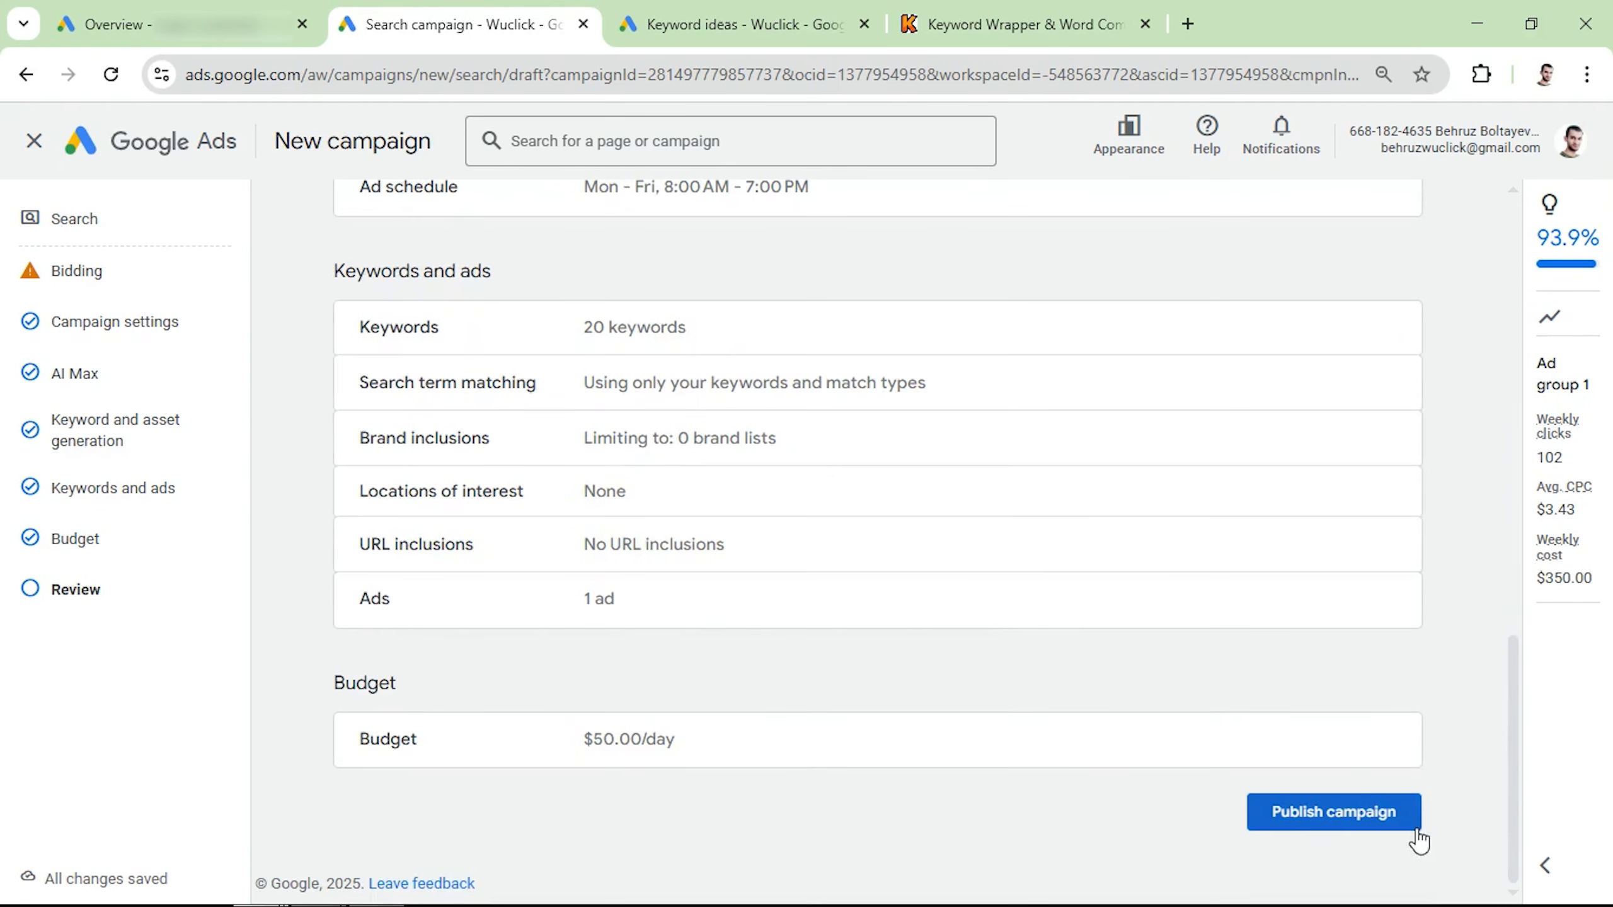
click(1351, 814)
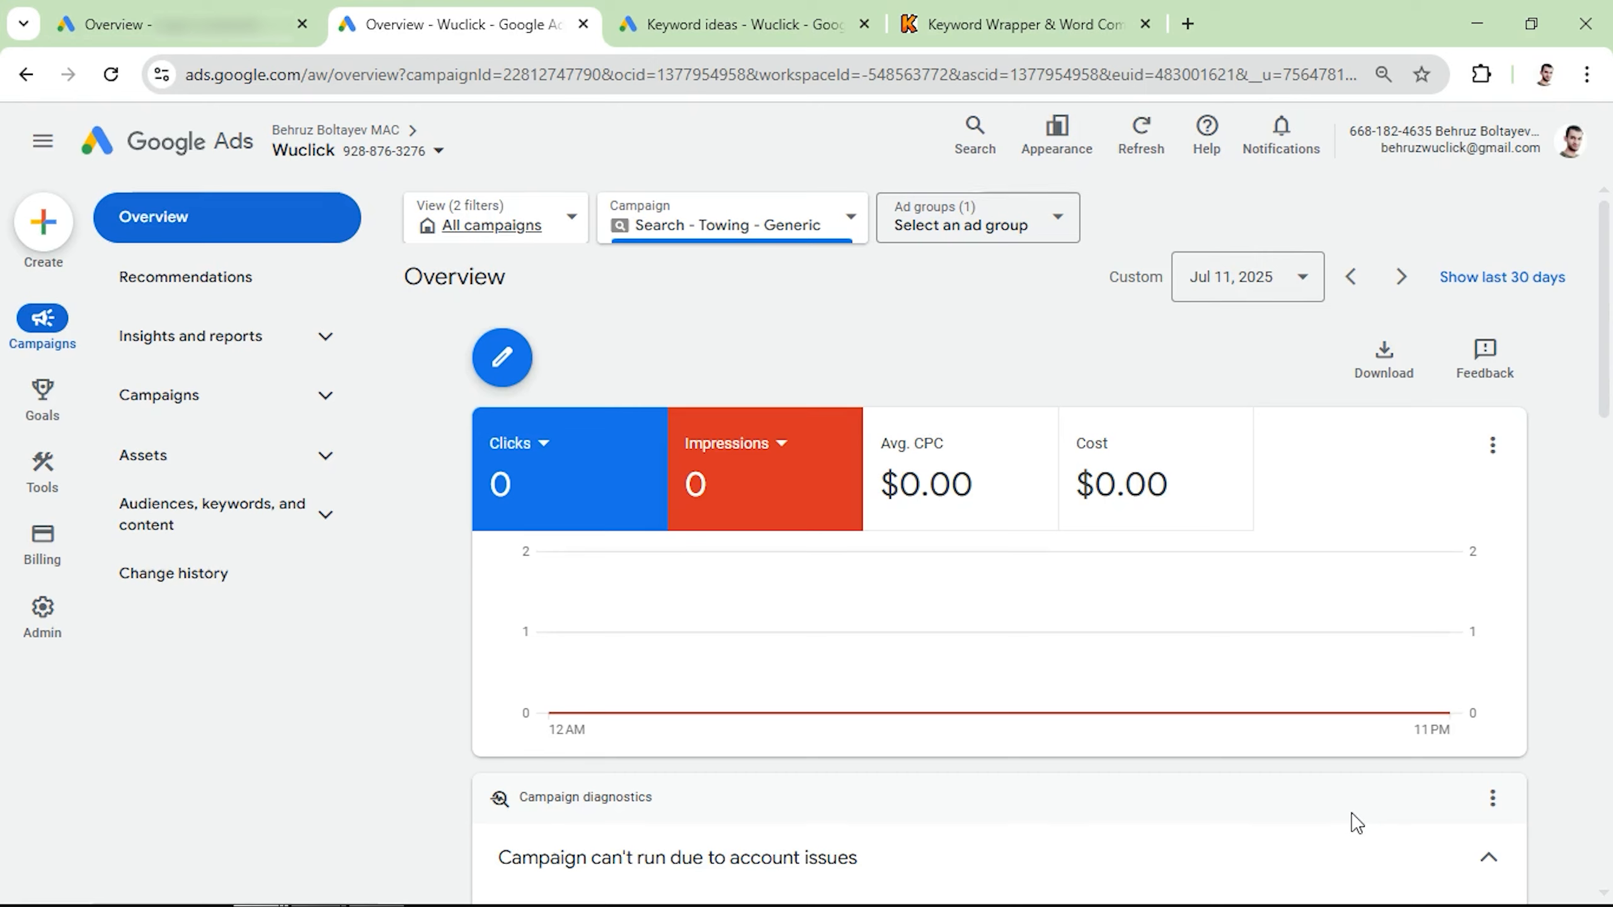
Show the campaigns list and open the ad groups of Search - Towing - Generic
click(216, 395)
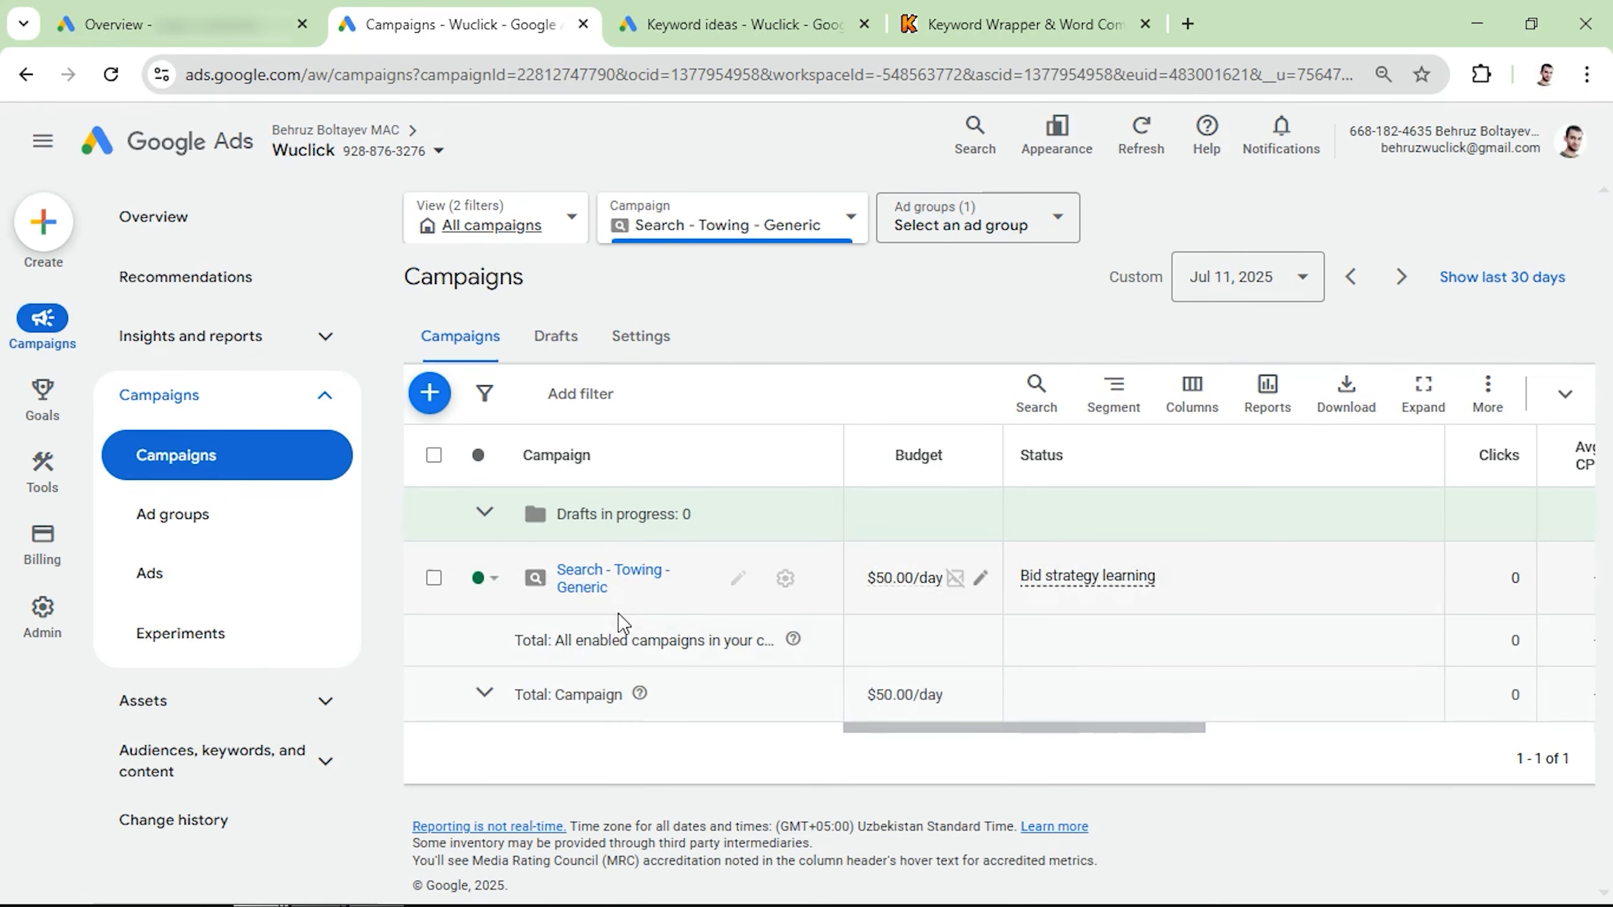
drag(995, 729, 854, 687)
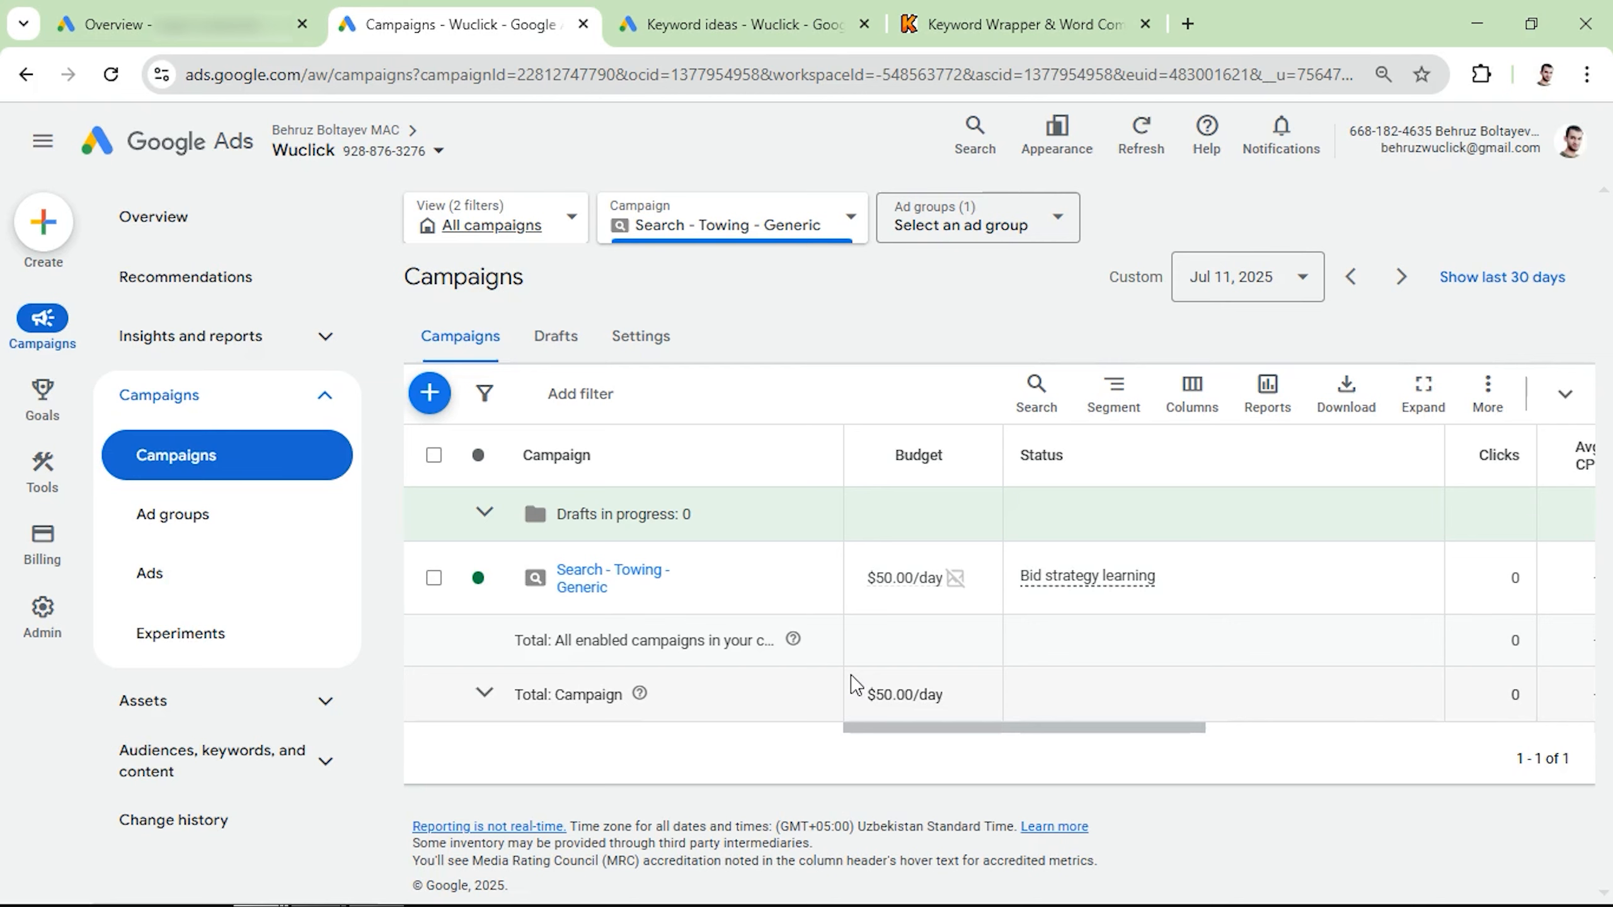
click(579, 596)
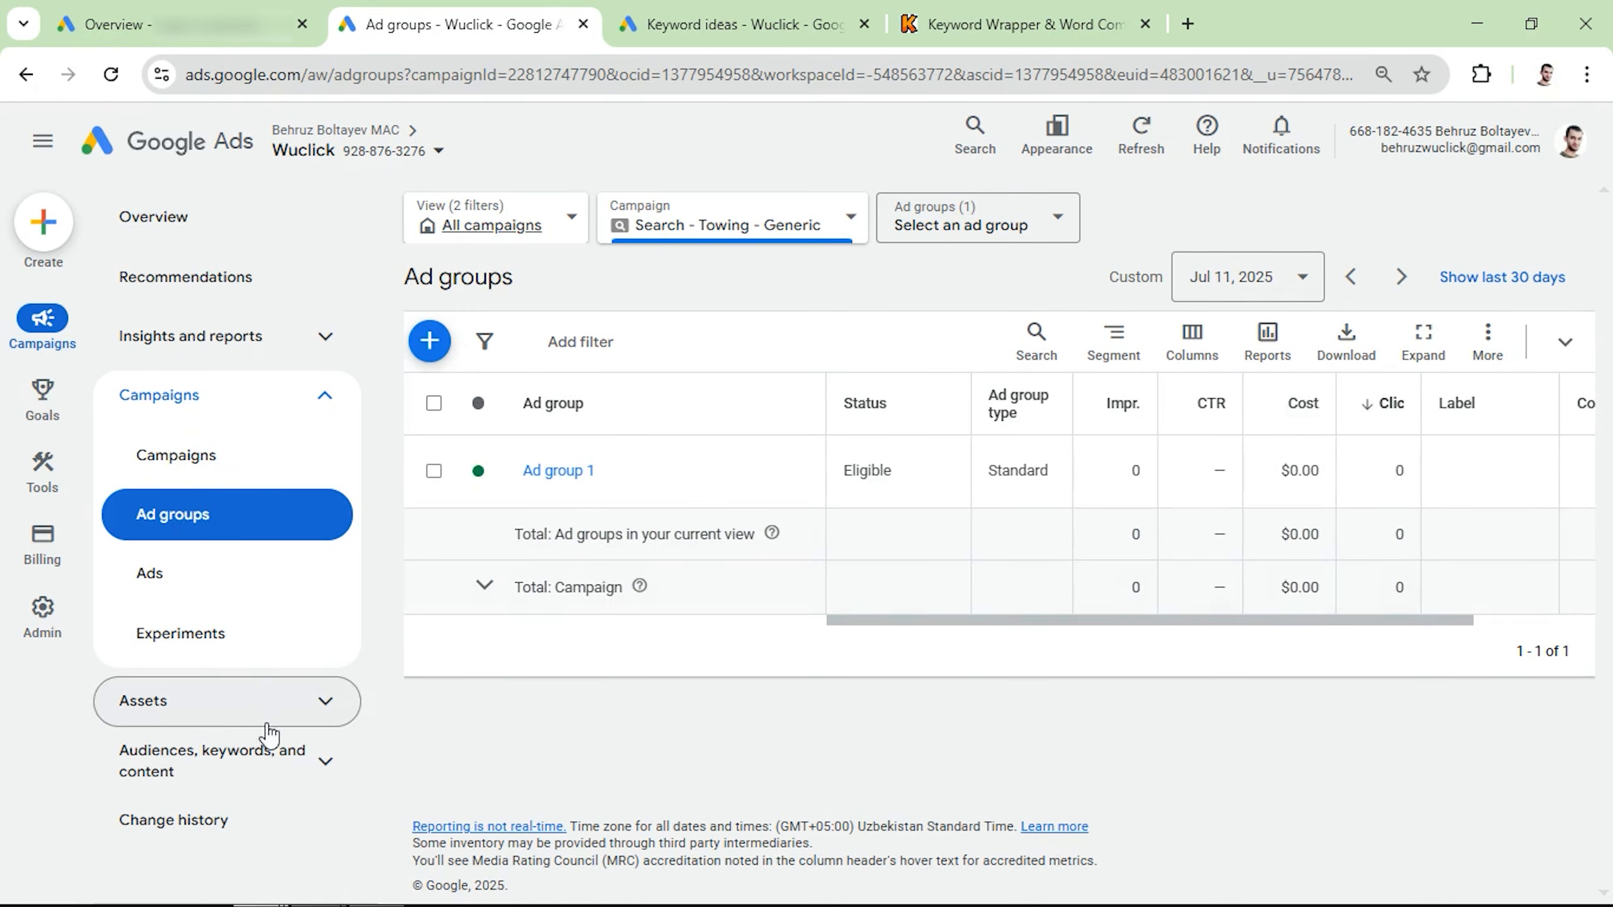
Look through the campaign's search keywords, checking their match types, ad group and status
scroll(591, 689, down, 10)
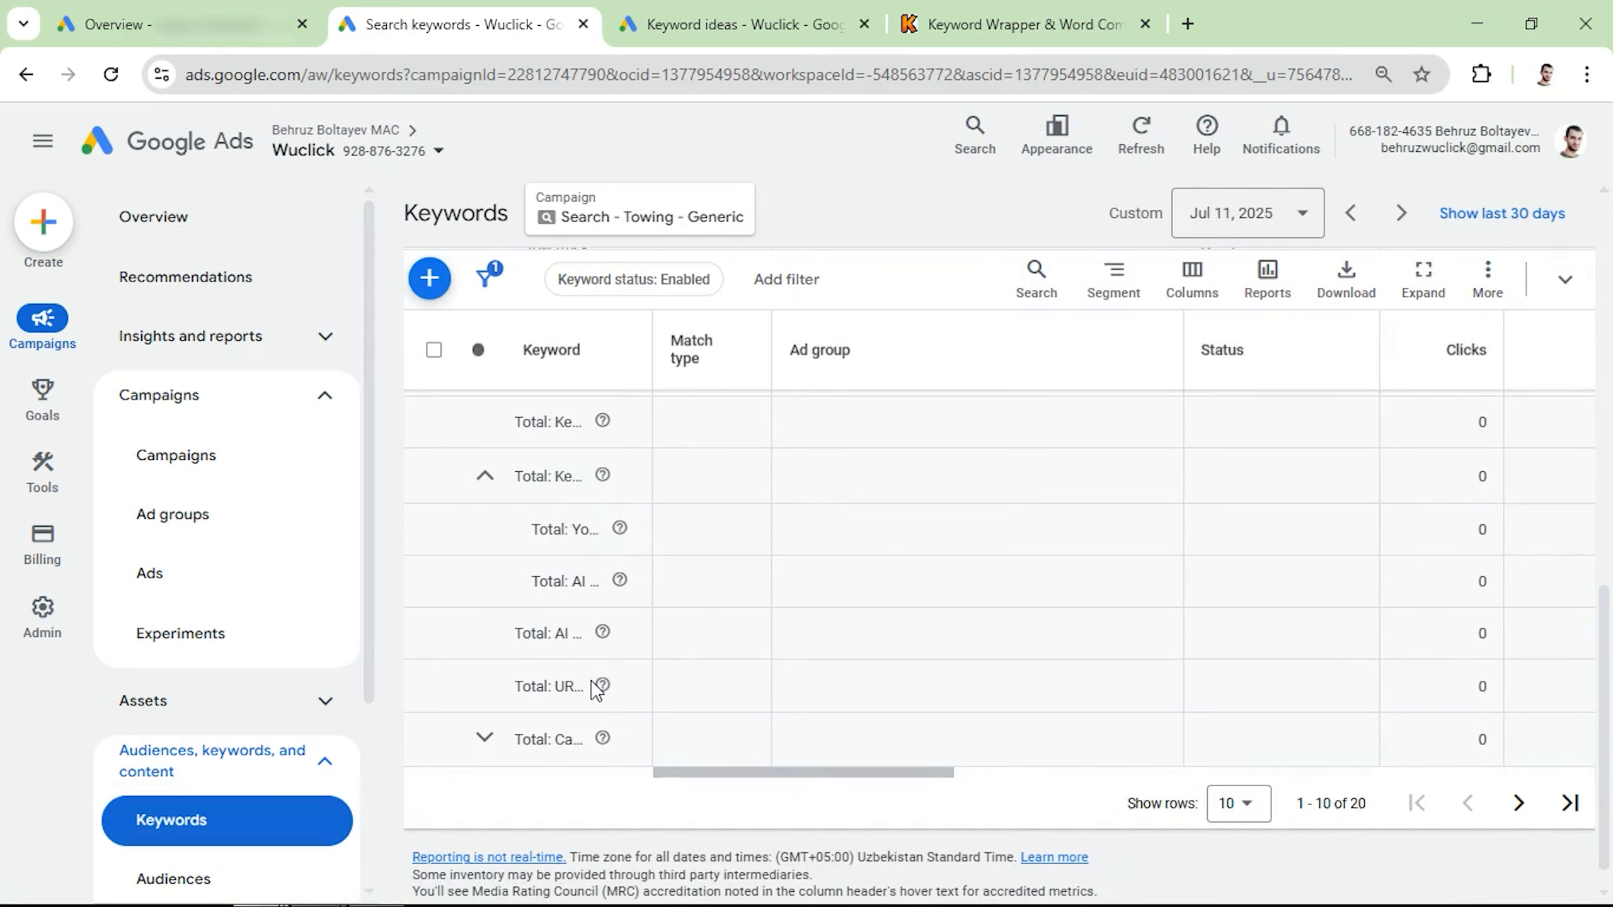
scroll(597, 689, up, 10)
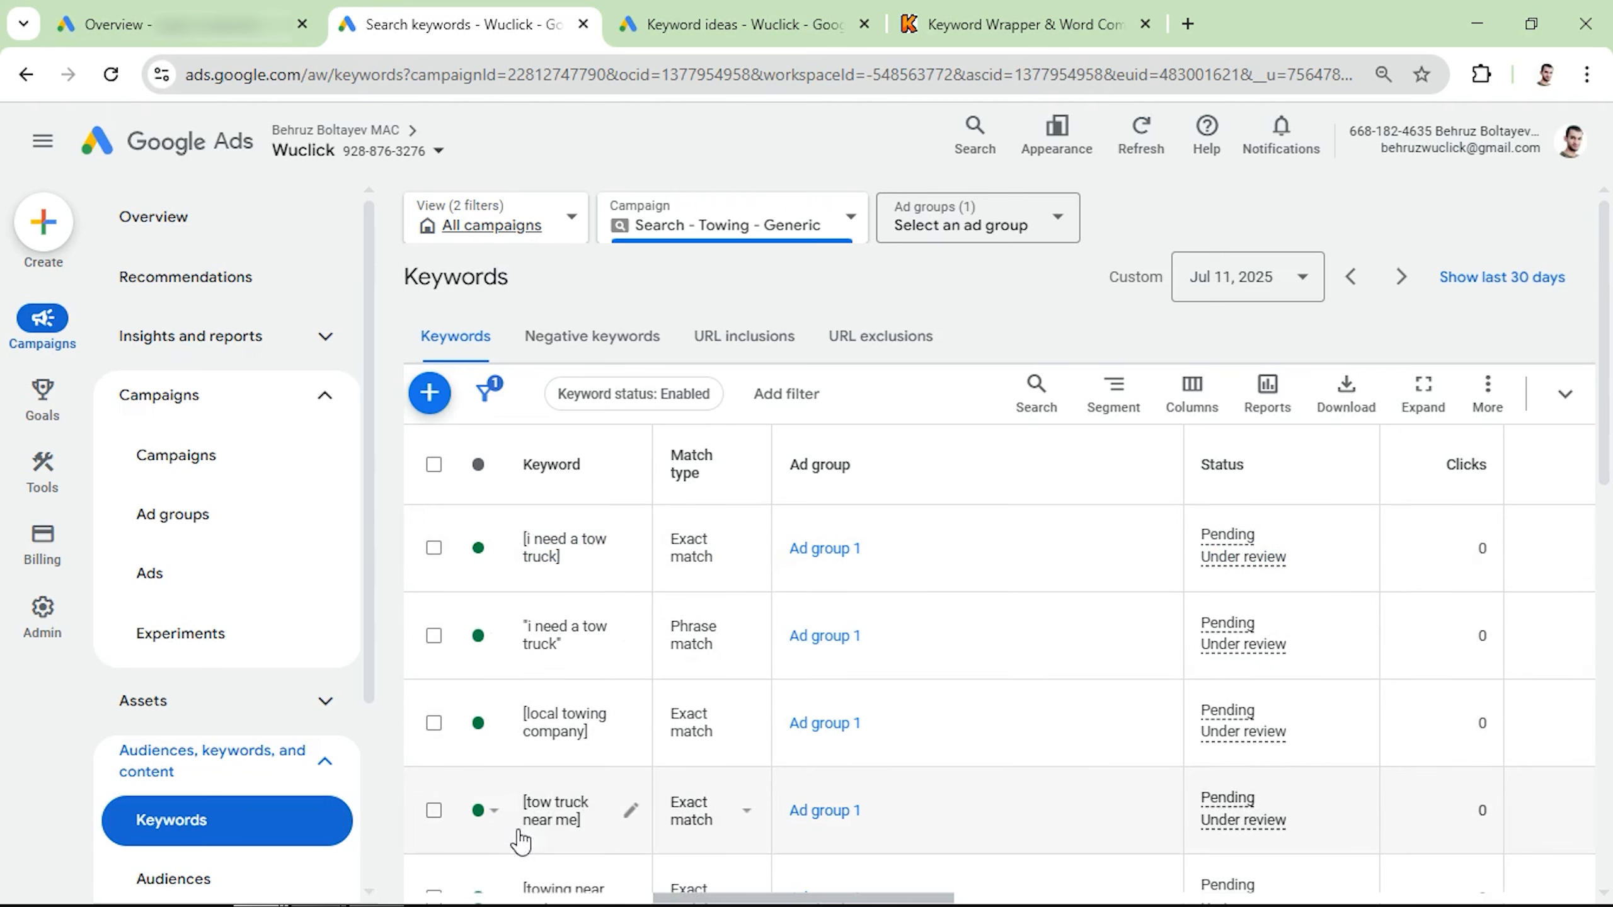
scroll(481, 742, down, 3)
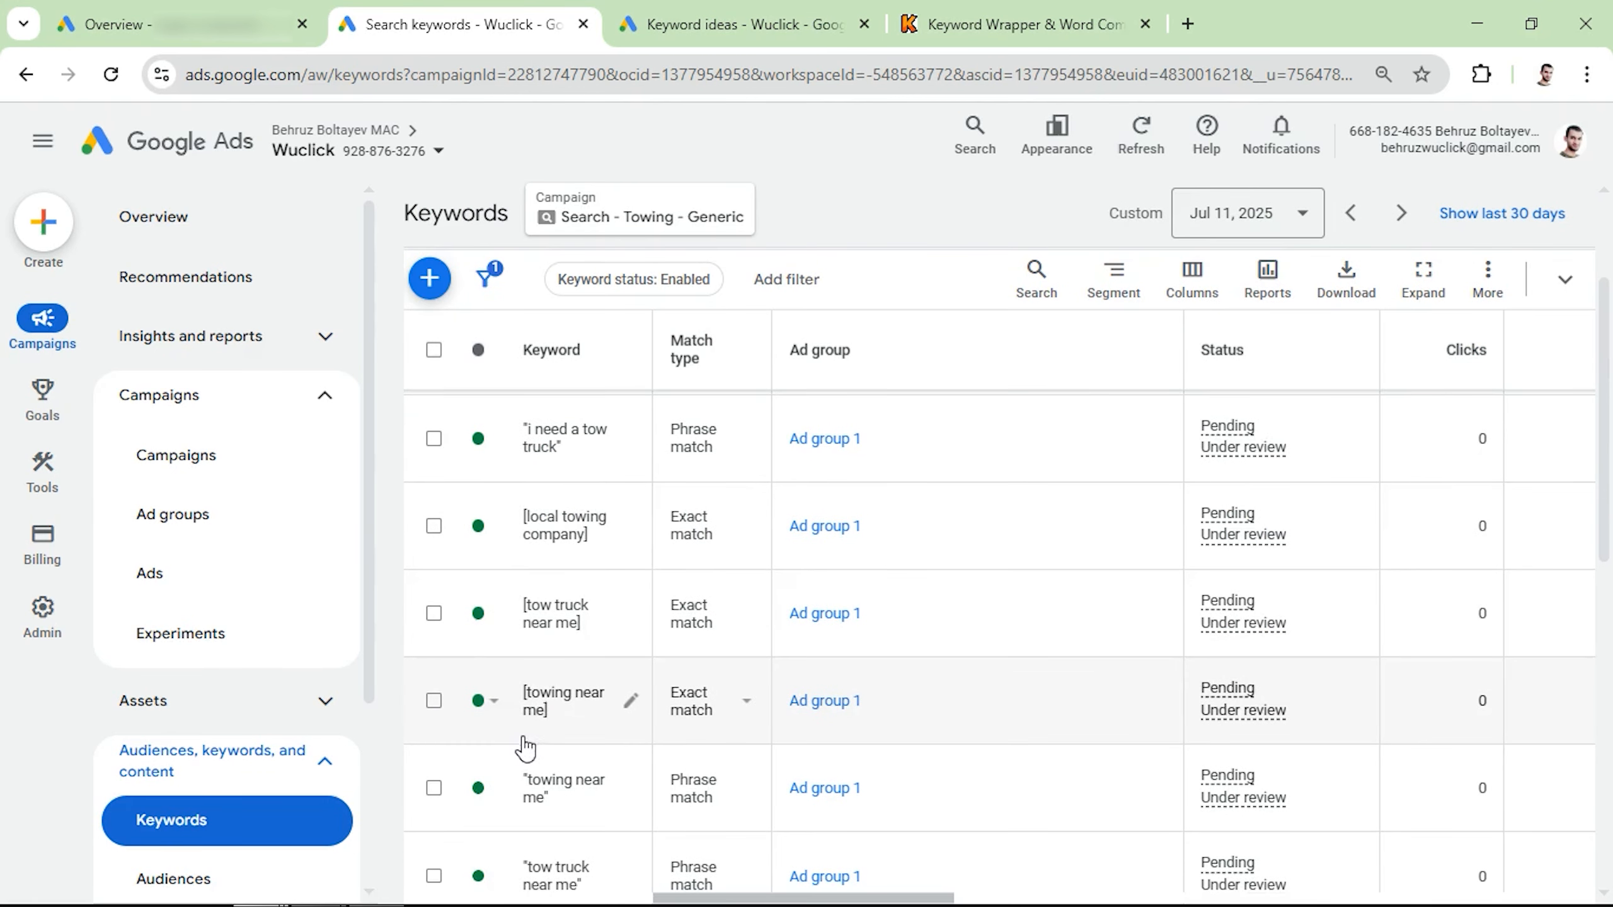
scroll(522, 747, down, 3)
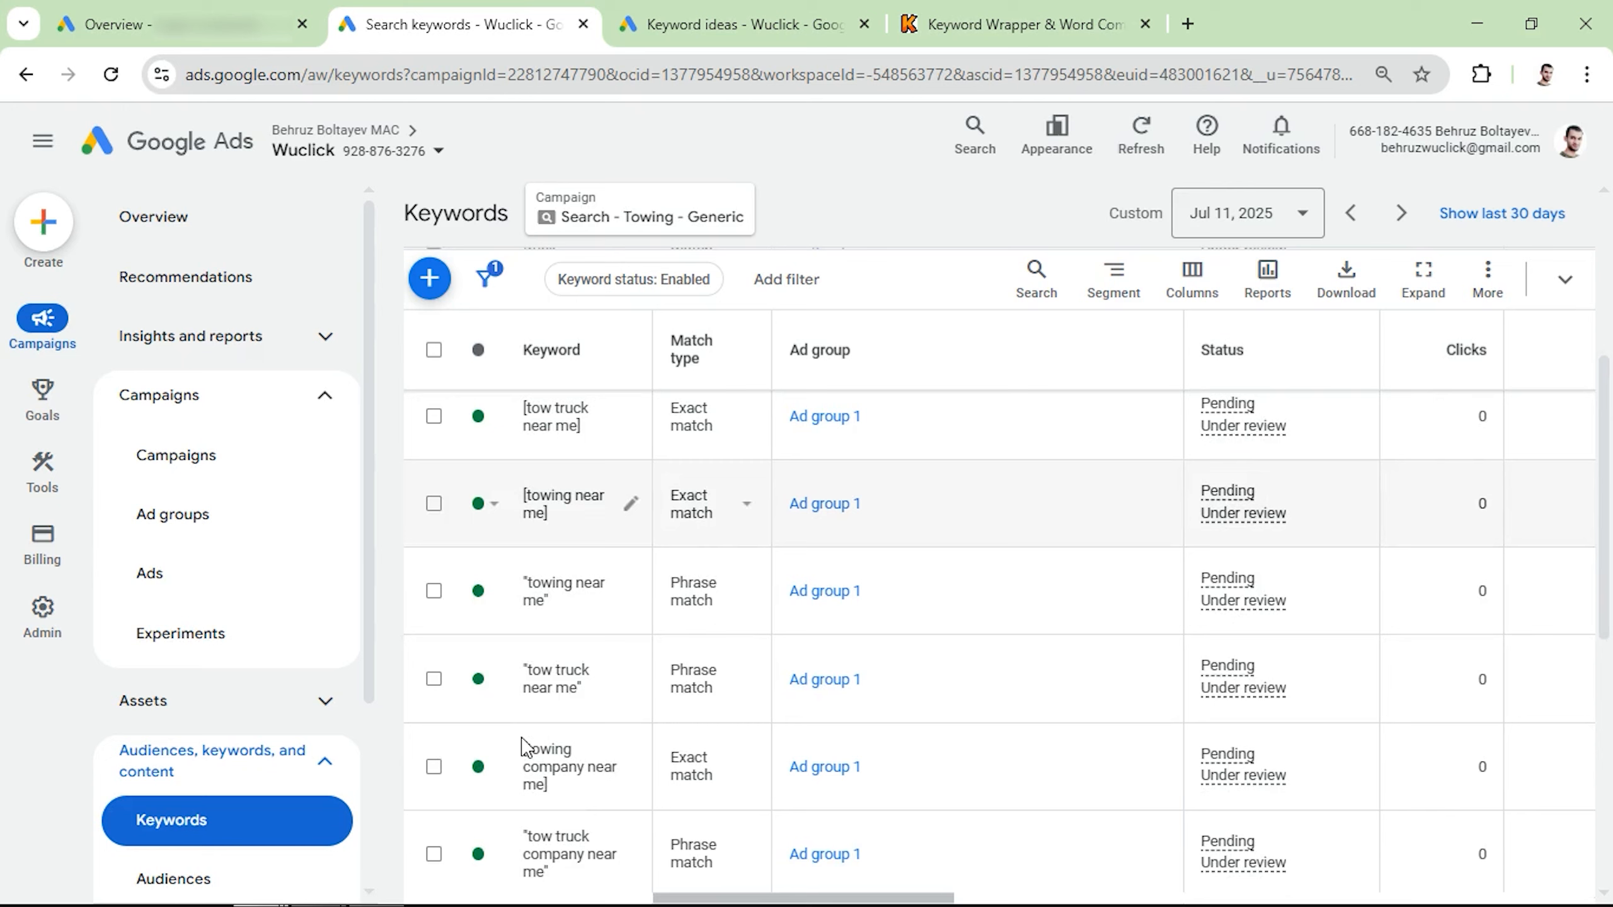